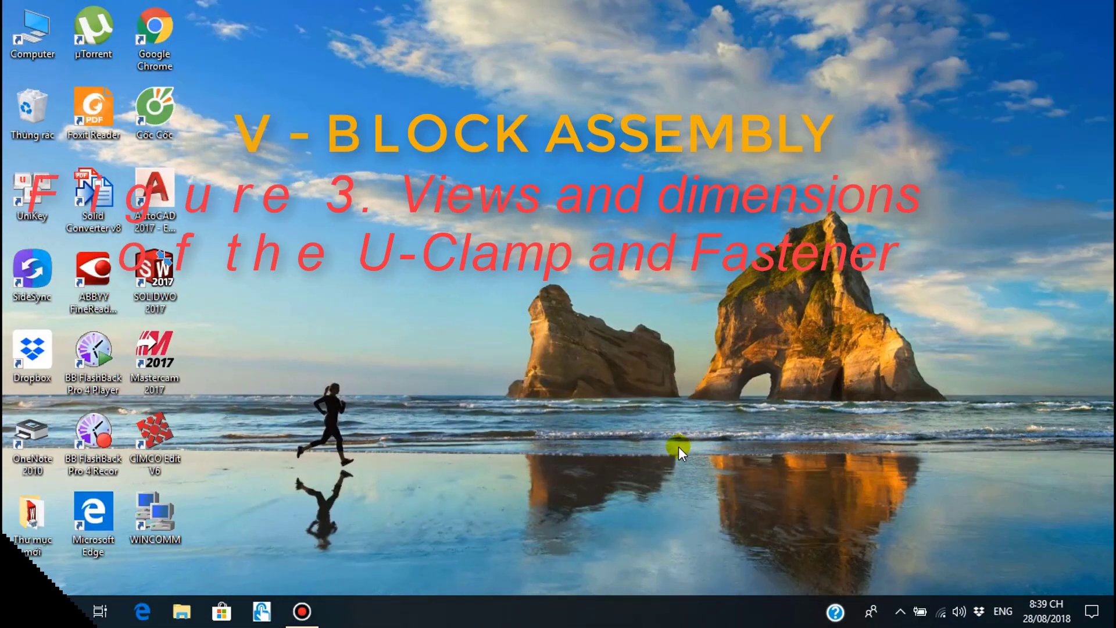
# Step: Open V-block Assembly.pdf from the assembly folder in File Explorer
pyautogui.click(184, 613)
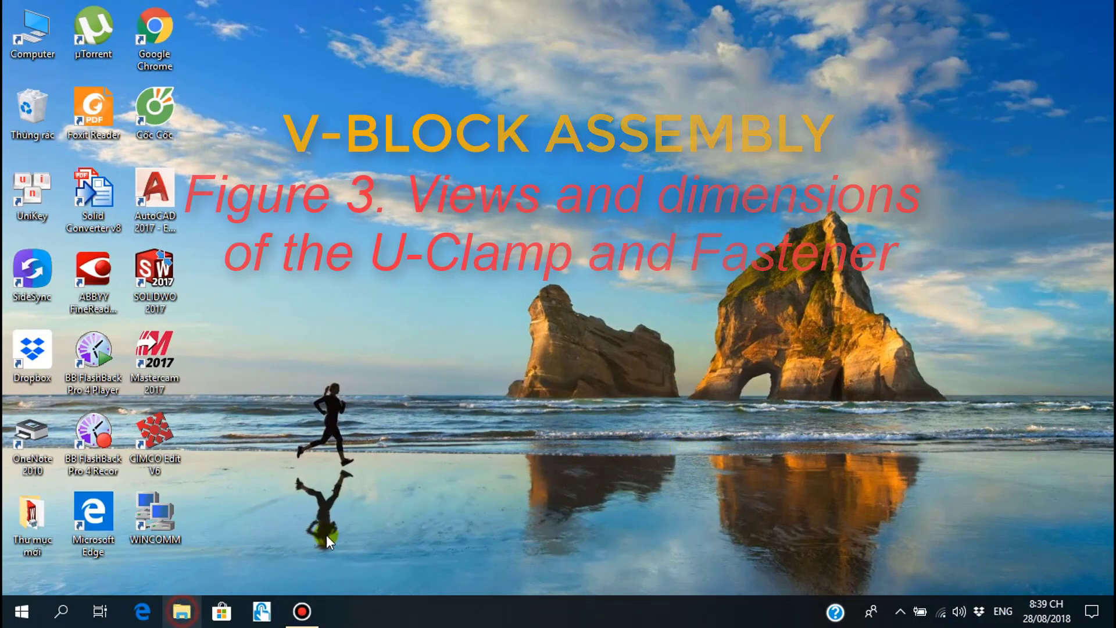
pyautogui.doubleClick(803, 164)
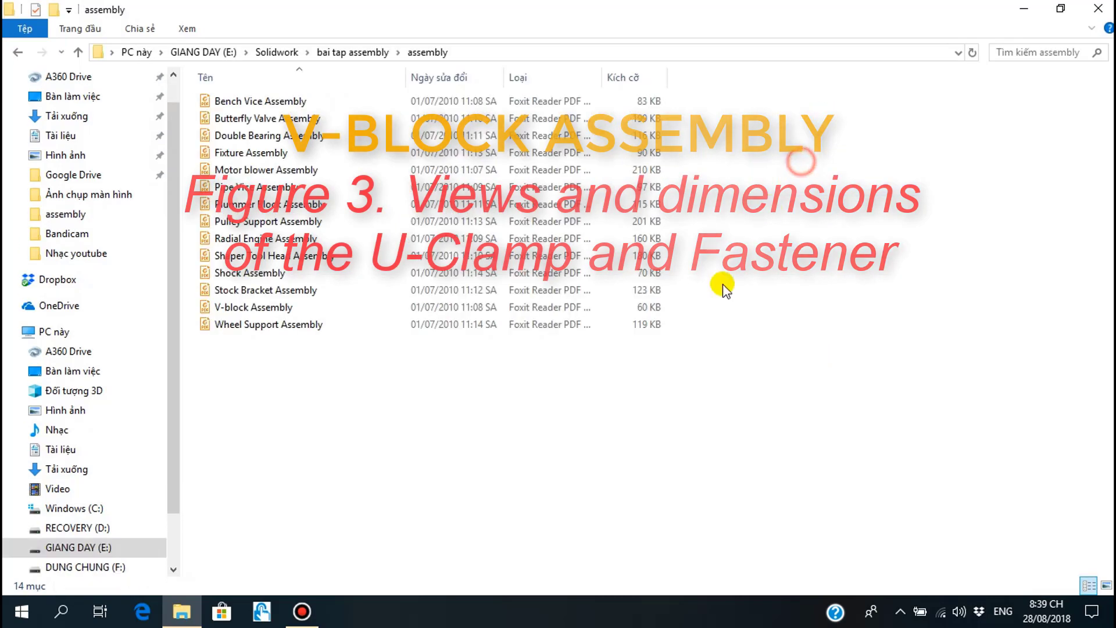
pyautogui.doubleClick(269, 308)
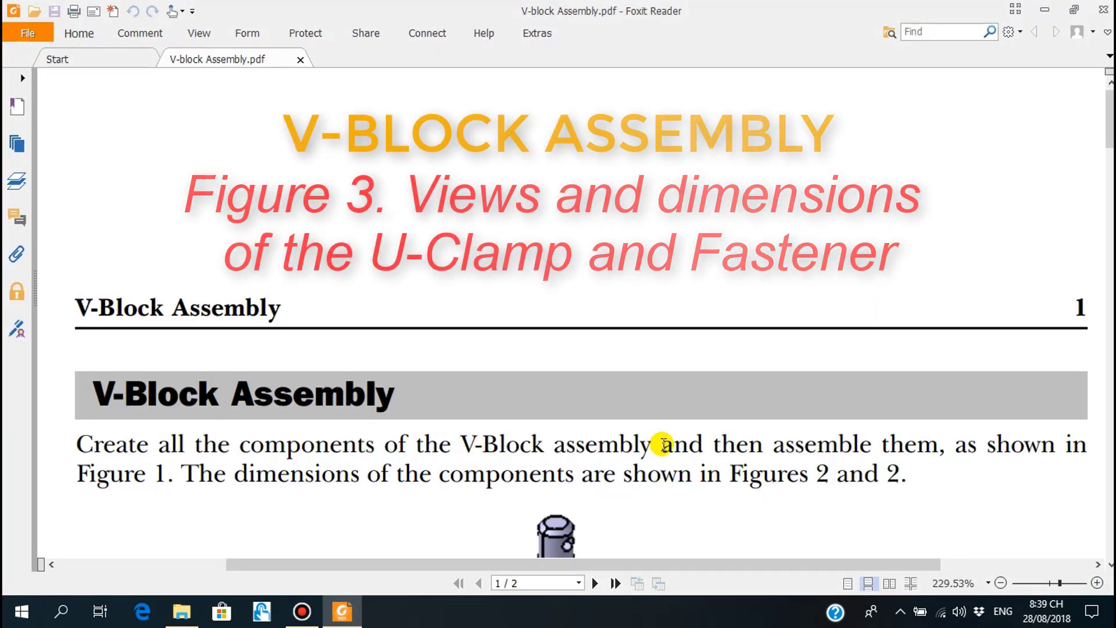
# Step: Scroll the V-block PDF down to Figure 3's U-Clamp and Fastener dimensions, then minimize Foxit Reader
pyautogui.scroll(-3, 663, 444)
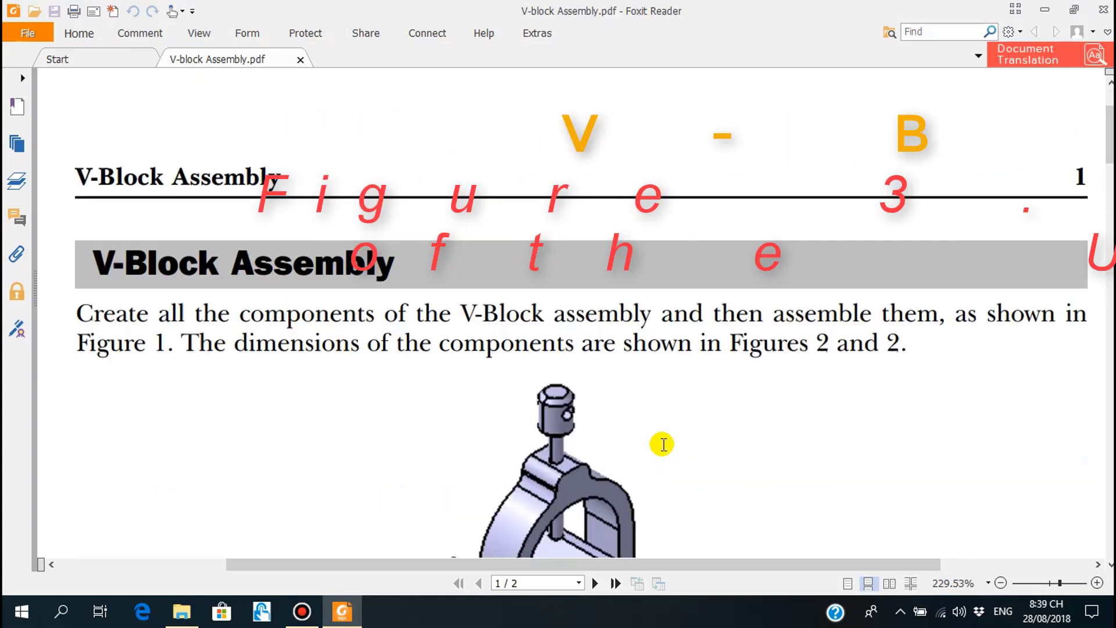
pyautogui.scroll(-5, 663, 444)
pyautogui.scroll(-5, 663, 444)
pyautogui.scroll(-5, 663, 444)
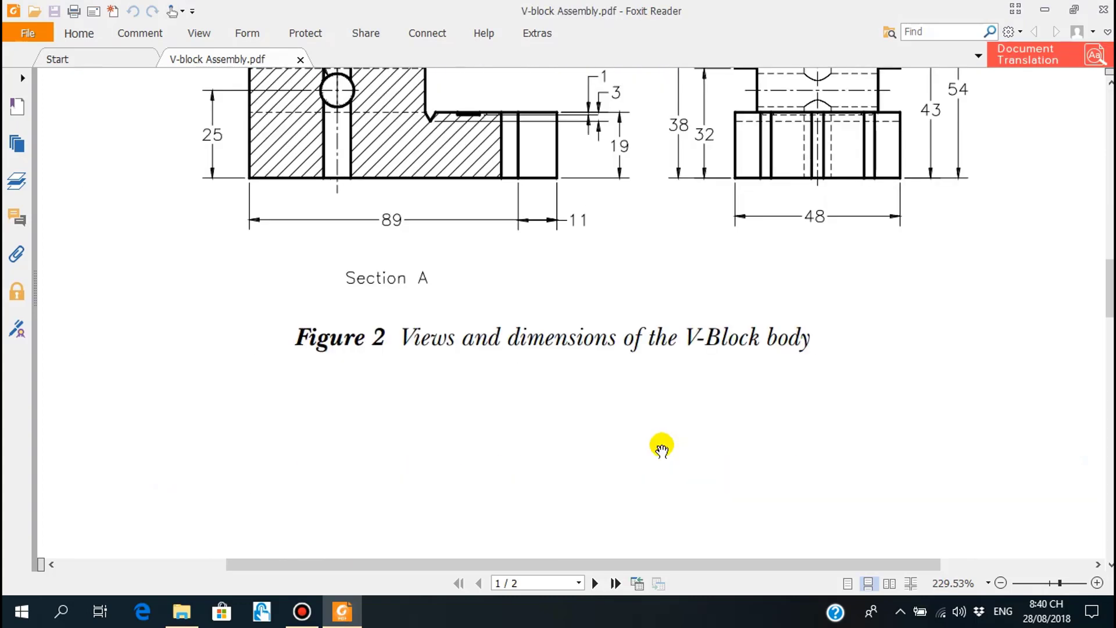
pyautogui.scroll(-5, 662, 448)
pyautogui.scroll(-2, 662, 449)
pyautogui.scroll(-4, 662, 449)
pyautogui.moveTo(662, 451); pyautogui.dragTo(669, 395)
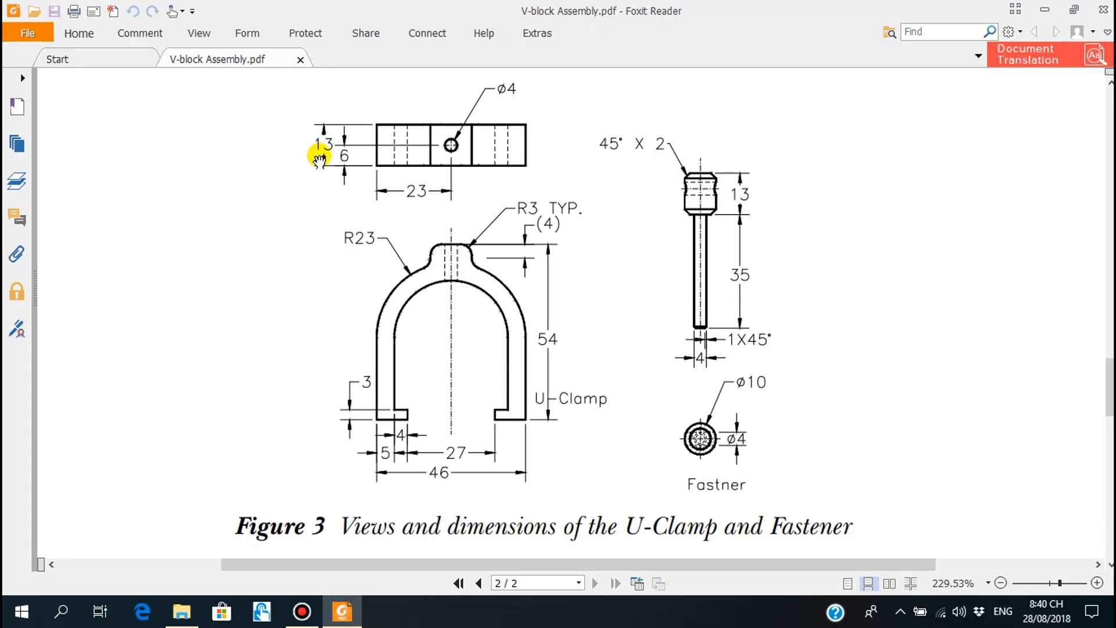
pyautogui.click(342, 611)
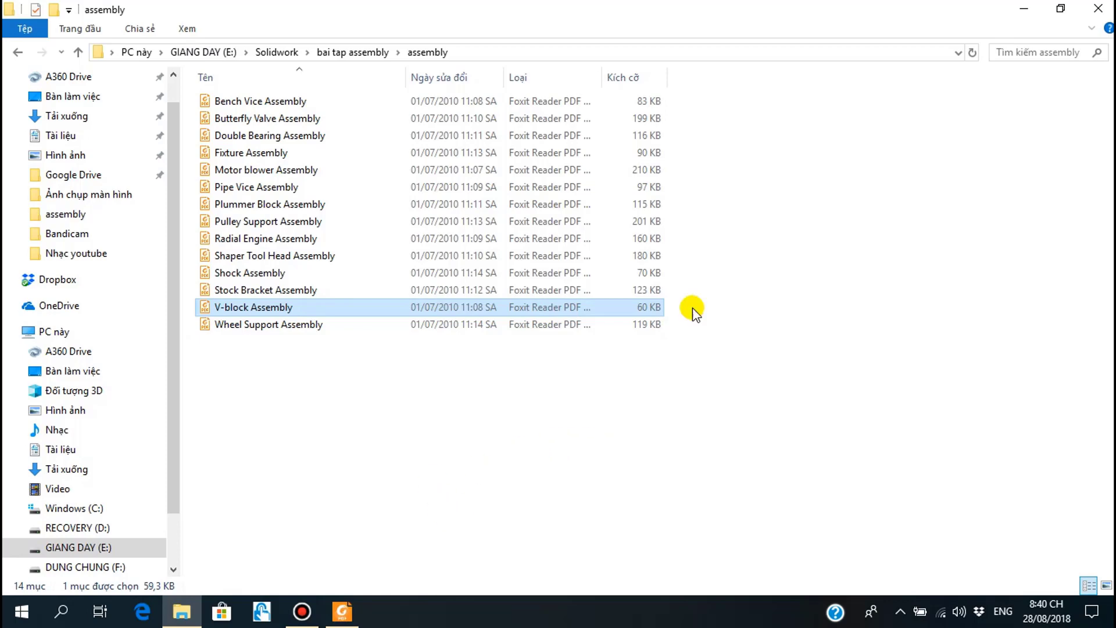
# Step: Close the assembly folder and launch SOLIDWORKS 2017 from its desktop shortcut
pyautogui.click(1098, 8)
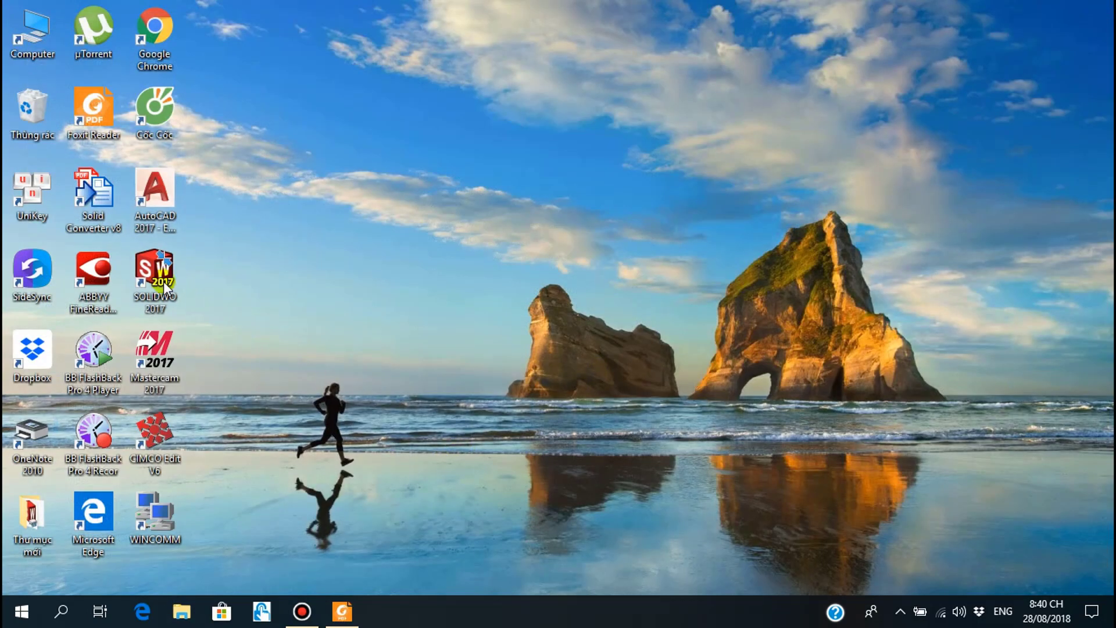
pyautogui.doubleClick(163, 282)
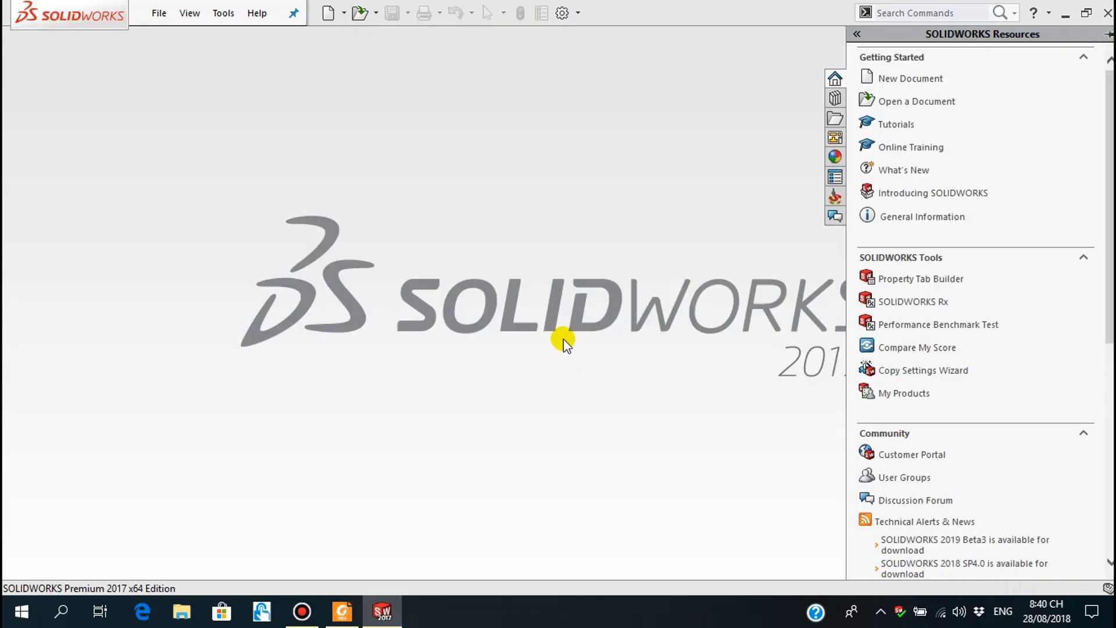
# Step: Create a new SOLIDWORKS part document
pyautogui.click(518, 318)
pyautogui.click(329, 13)
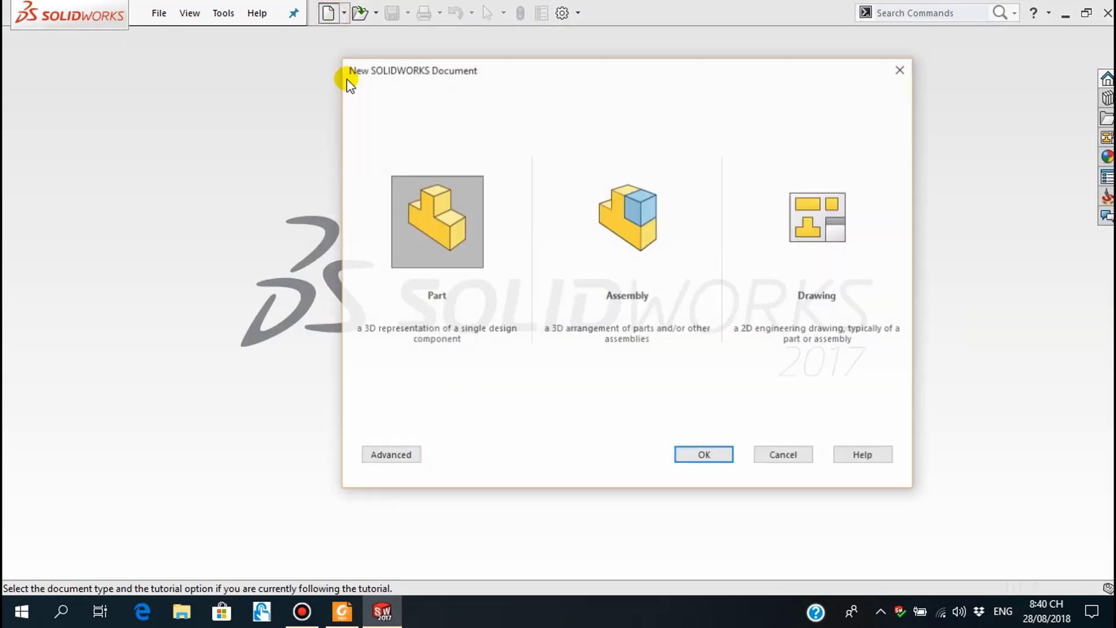
pyautogui.click(696, 458)
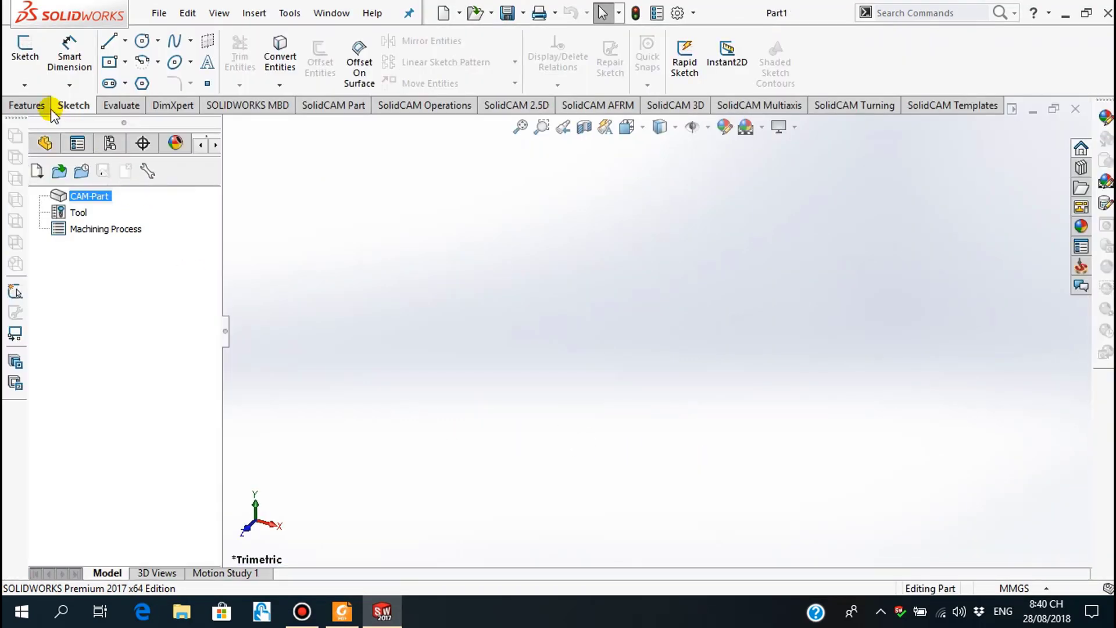
# Step: Start a sketch on the Front Plane, viewed normal to it
pyautogui.click(44, 144)
pyautogui.click(90, 274)
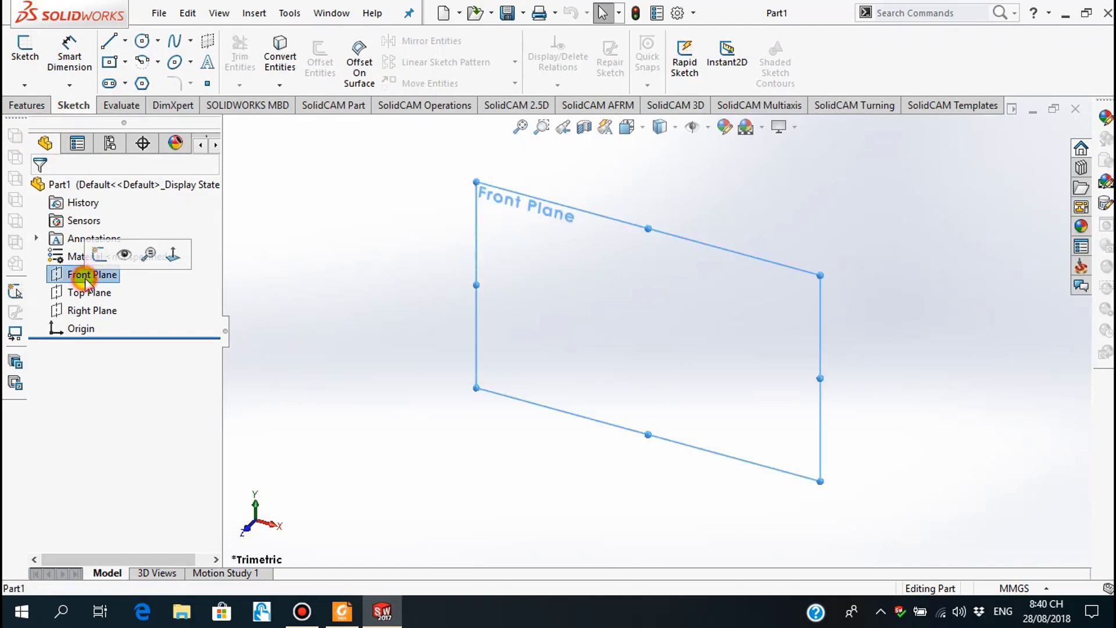
pyautogui.click(177, 256)
pyautogui.click(58, 275)
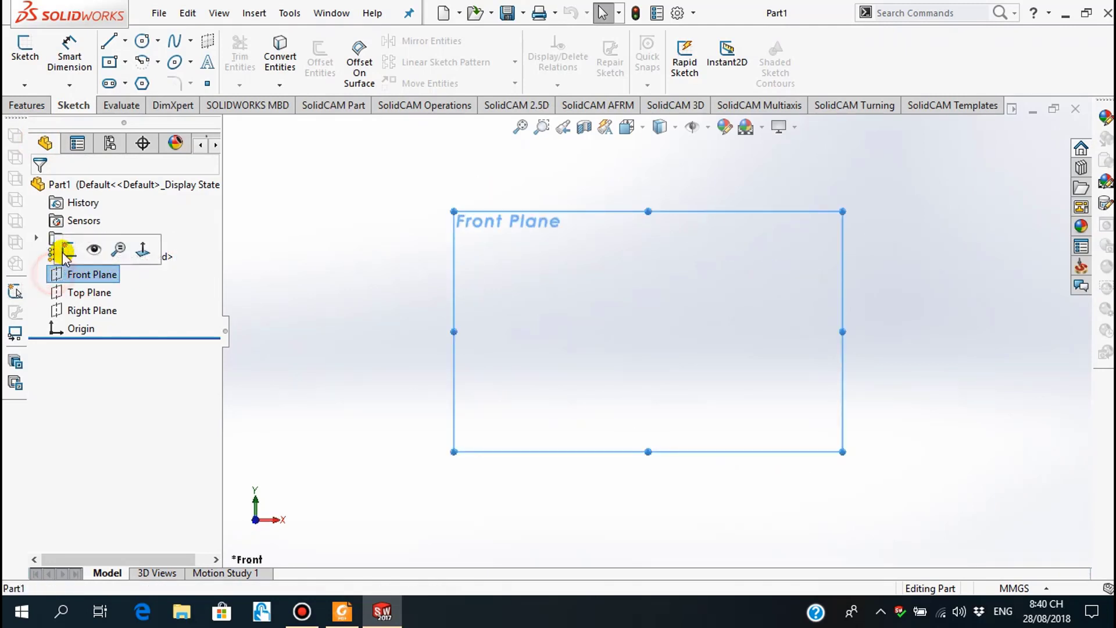
pyautogui.click(60, 244)
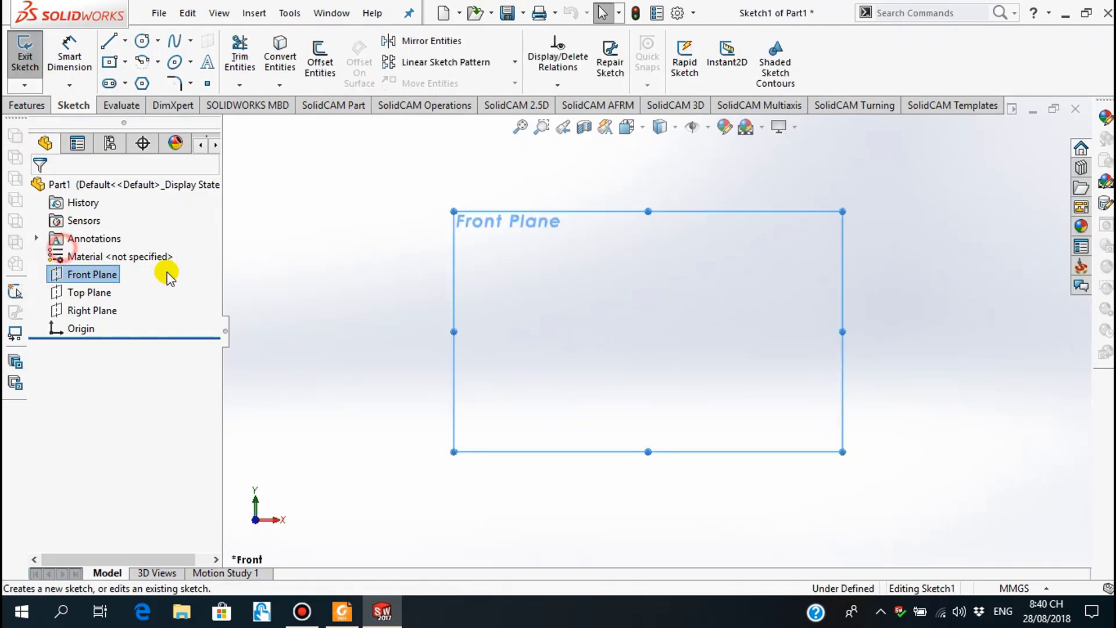
# Step: Draw a vertical centerline through the origin
pyautogui.click(125, 41)
pyautogui.click(145, 79)
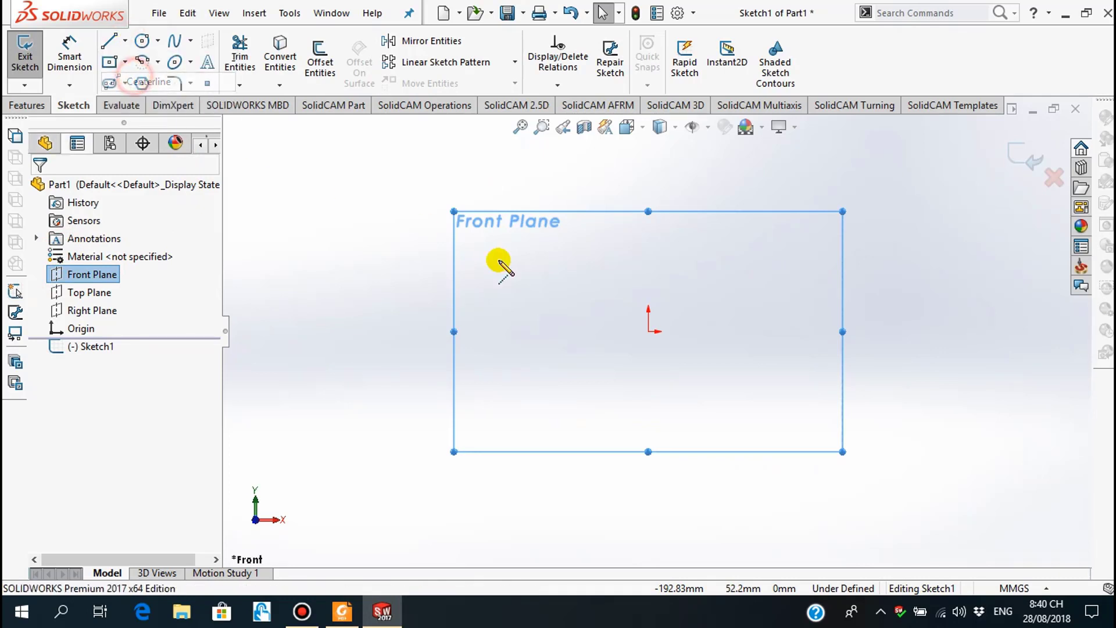
pyautogui.click(649, 230)
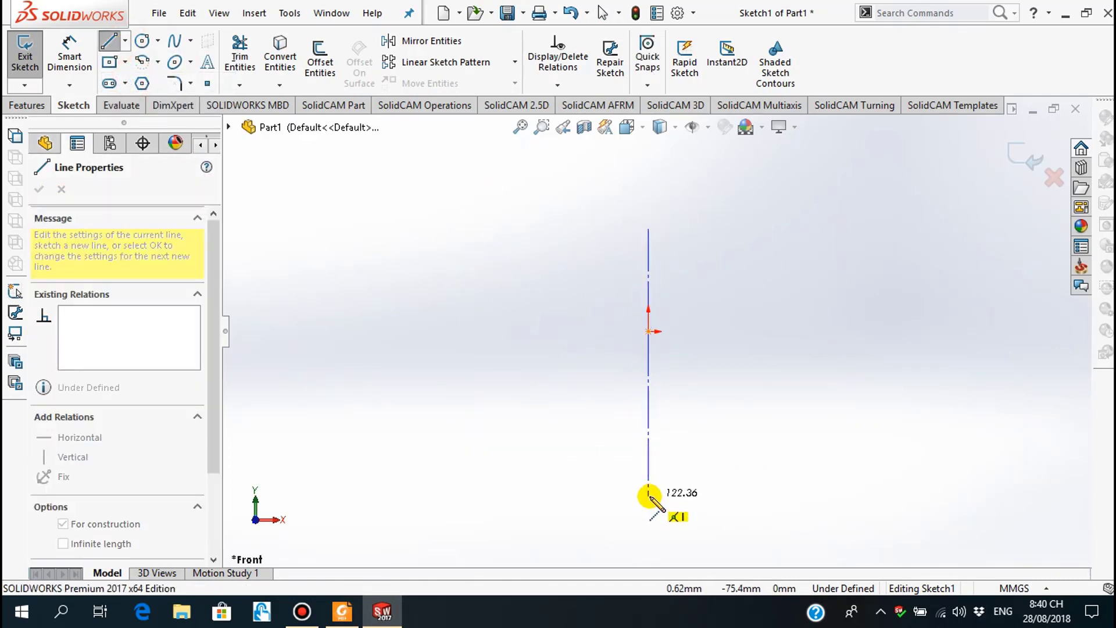
pyautogui.click(649, 443)
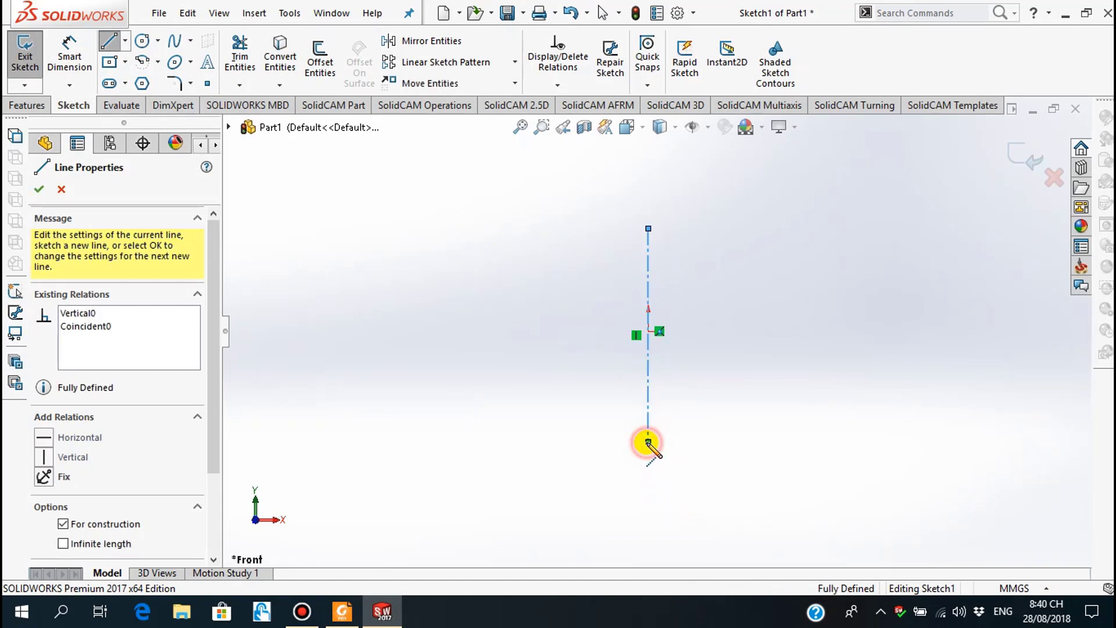
pyautogui.press('Escape')
pyautogui.scroll(-2, 649, 396)
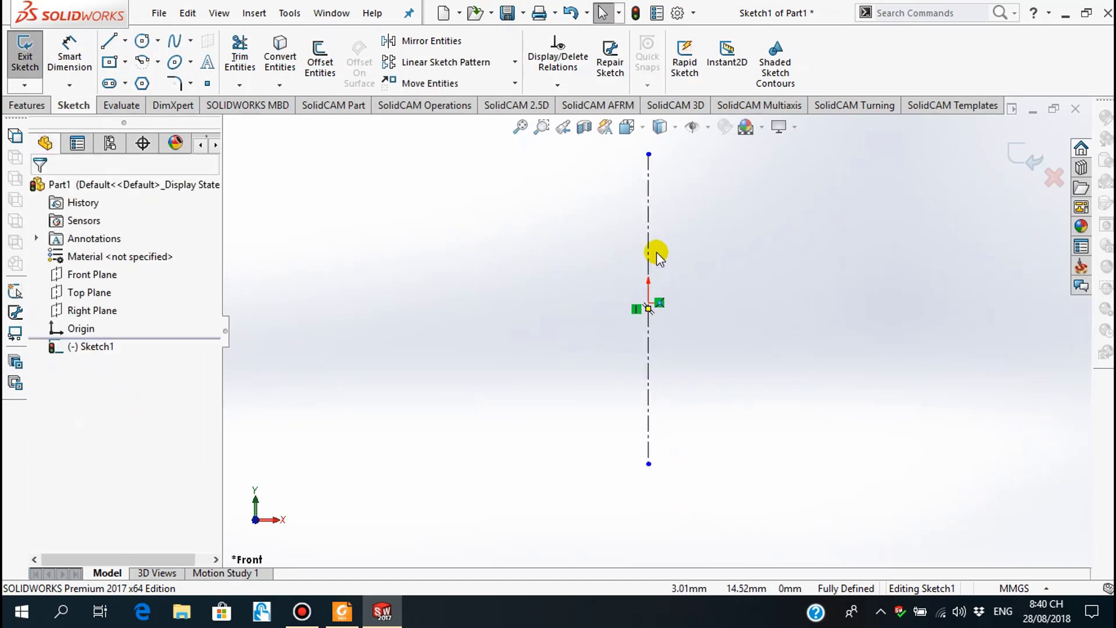
pyautogui.click(341, 611)
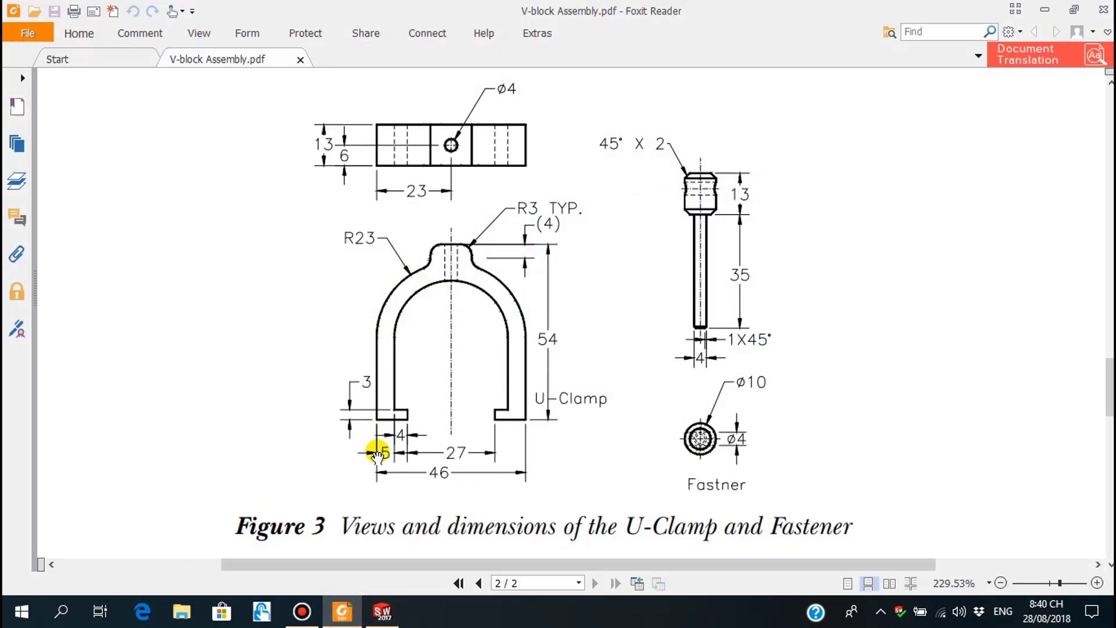
pyautogui.click(343, 612)
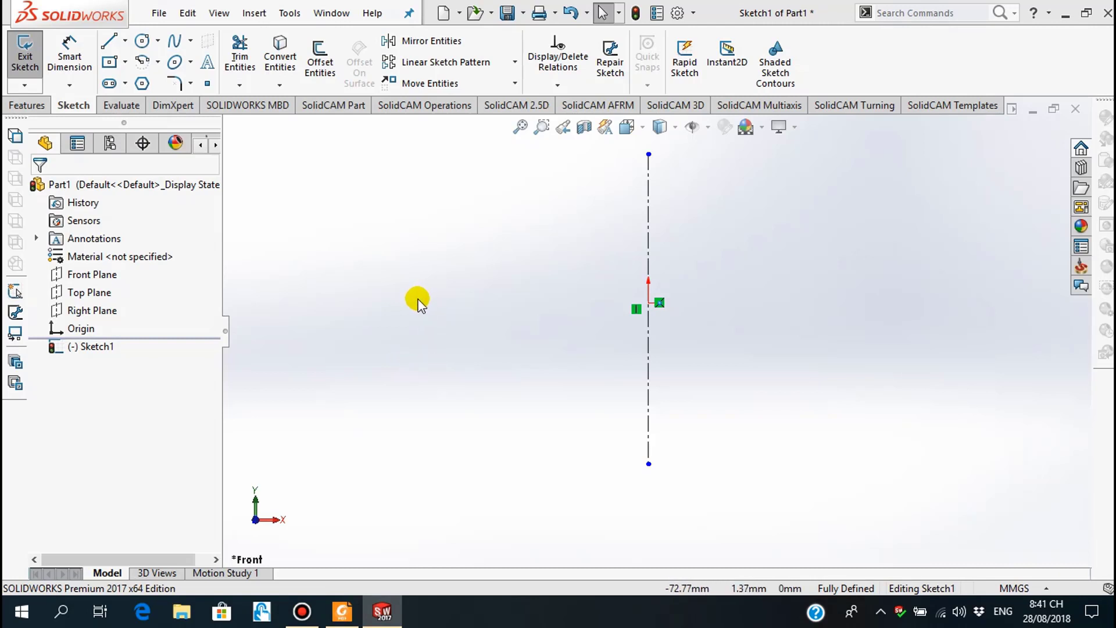
# Step: Draw a quarter centre-point arc centred on the centerline, sweeping from top to left
pyautogui.click(158, 61)
pyautogui.click(155, 79)
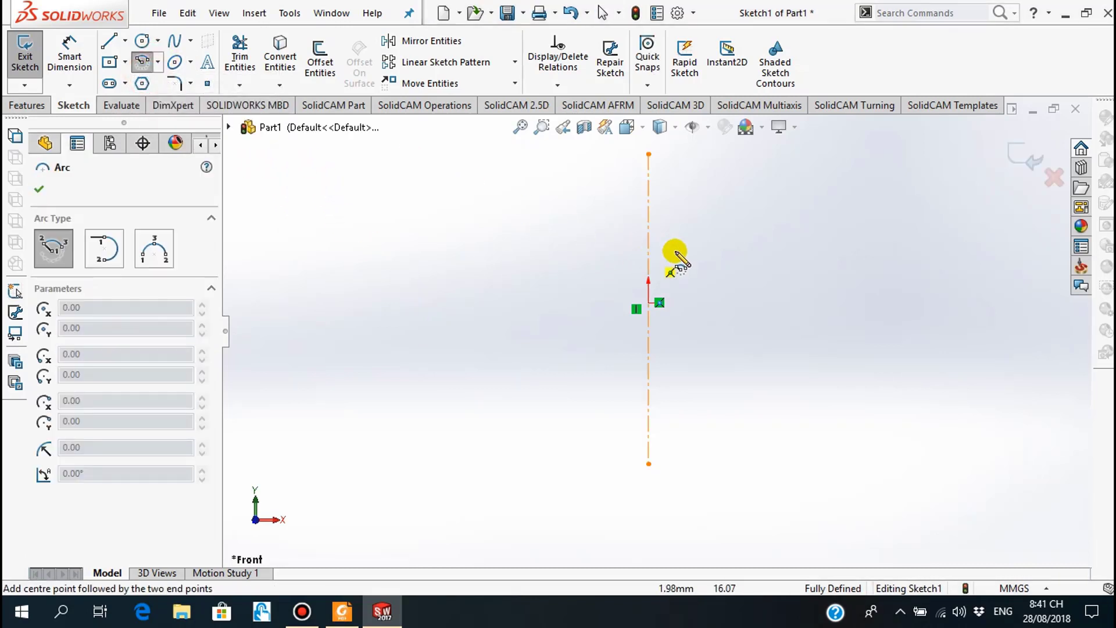
pyautogui.click(647, 247)
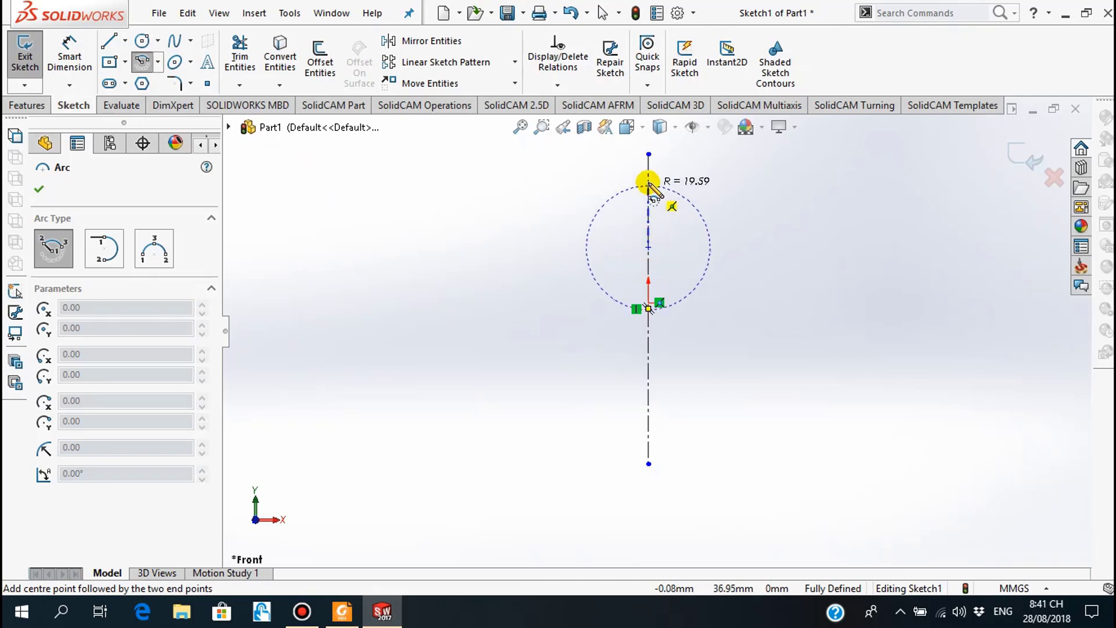
pyautogui.click(649, 172)
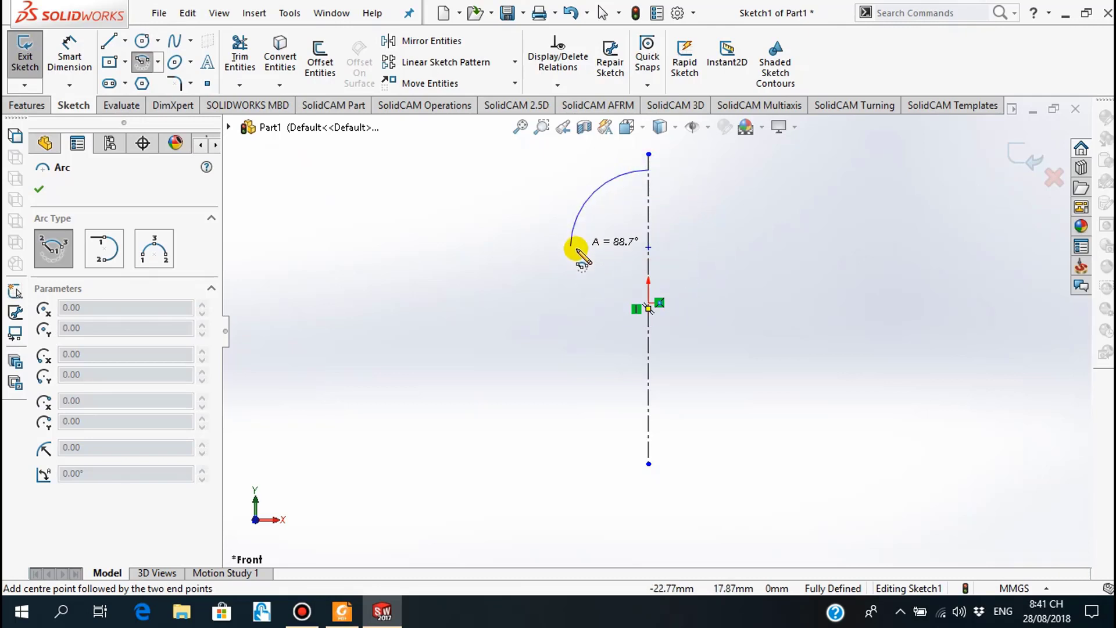
pyautogui.click(574, 249)
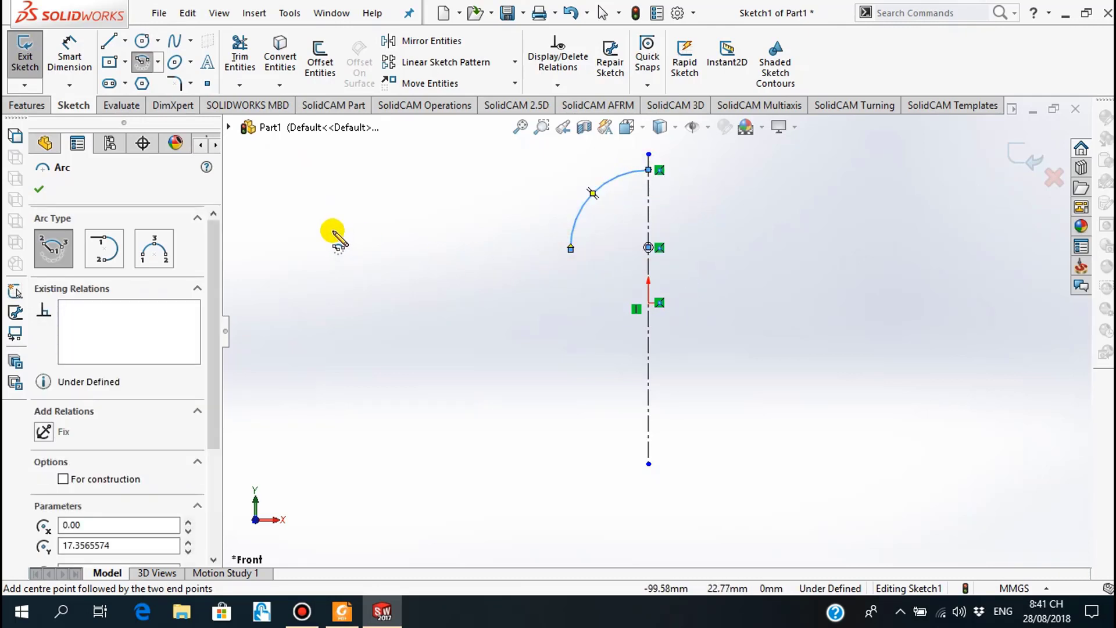
pyautogui.press('Escape')
# Step: Draw a vertical line down from the arc's outer end
pyautogui.click(109, 40)
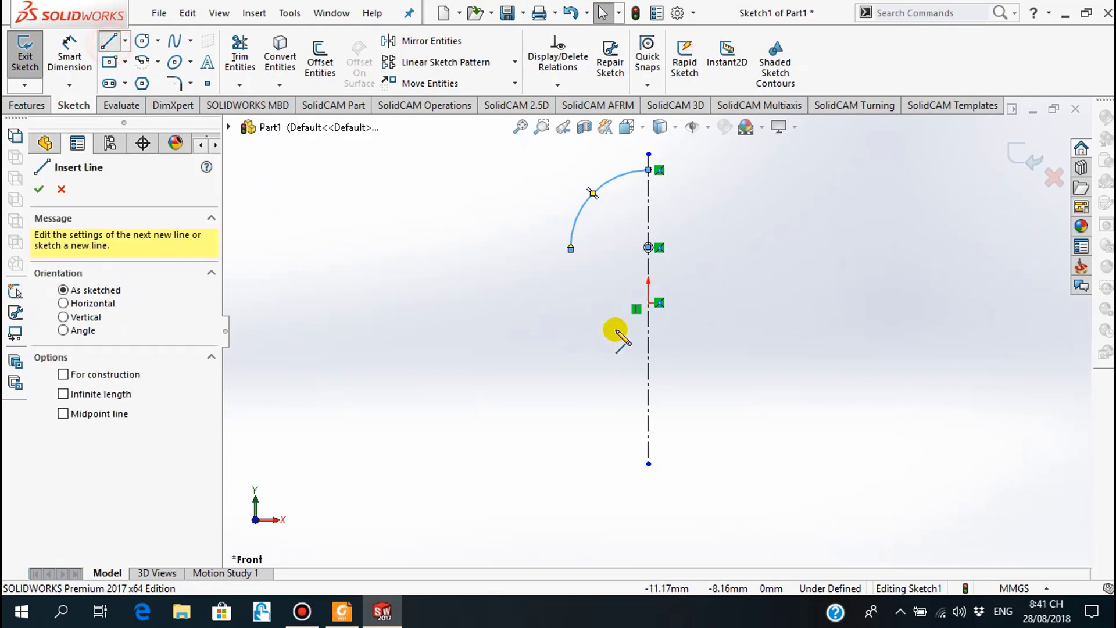
pyautogui.click(571, 250)
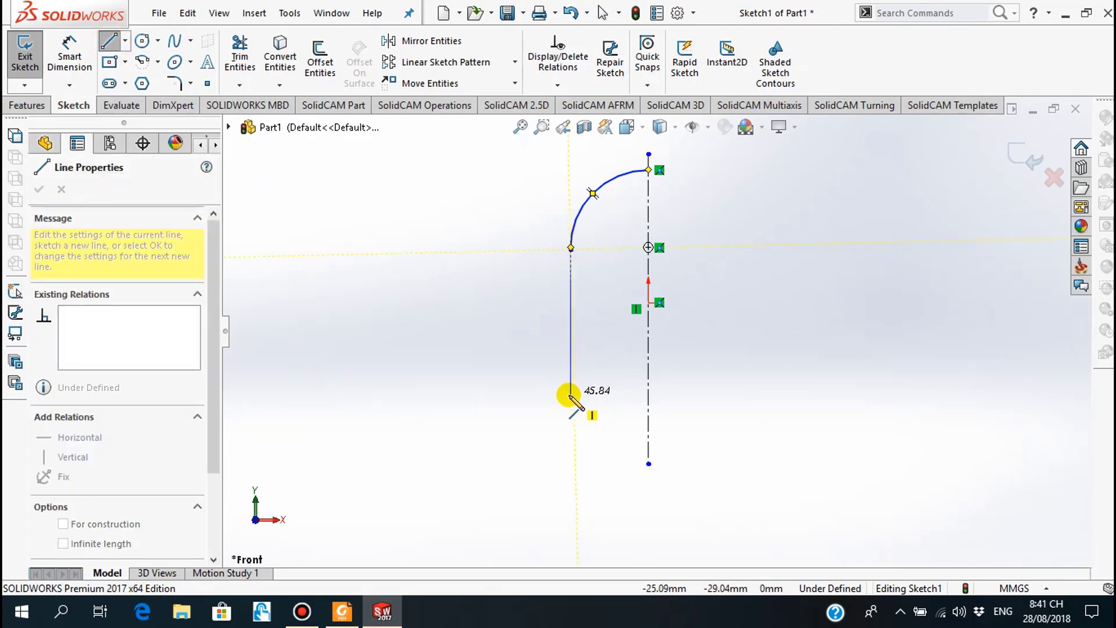
pyautogui.click(570, 396)
pyautogui.press('Escape')
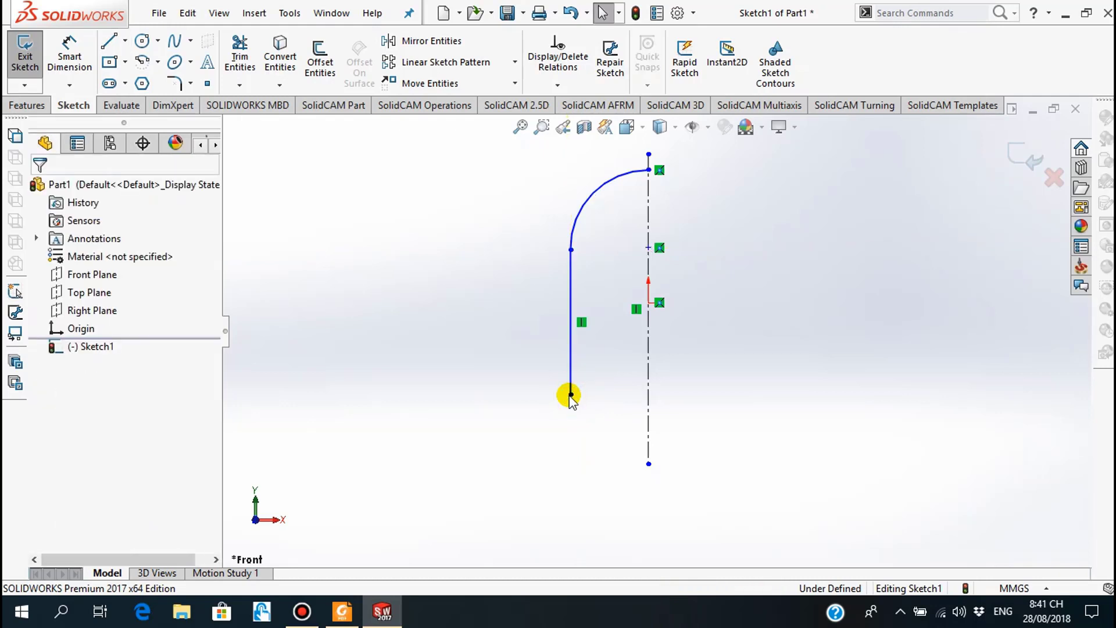
# Step: Dimension the arc radius to 23 mm after checking the reference drawing
pyautogui.click(85, 58)
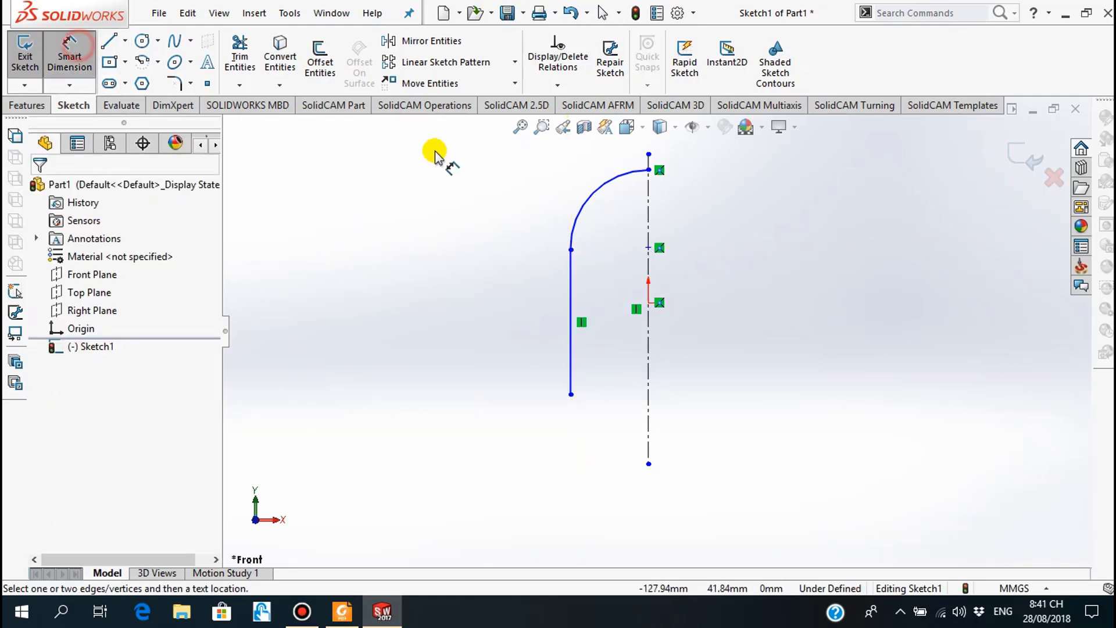
pyautogui.click(590, 192)
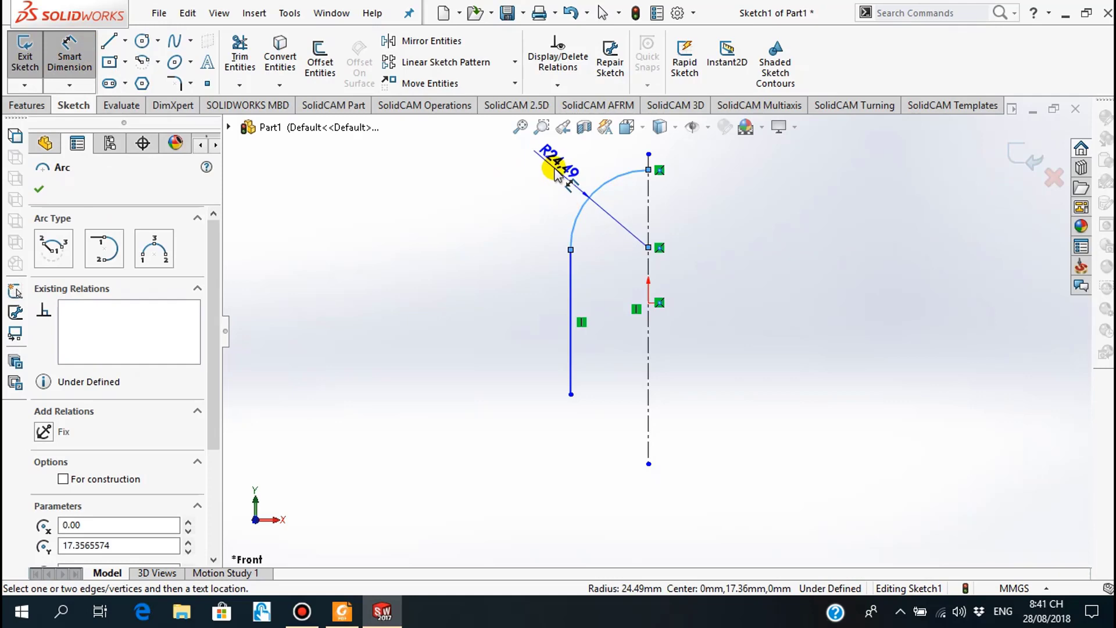
pyautogui.click(555, 166)
pyautogui.click(342, 612)
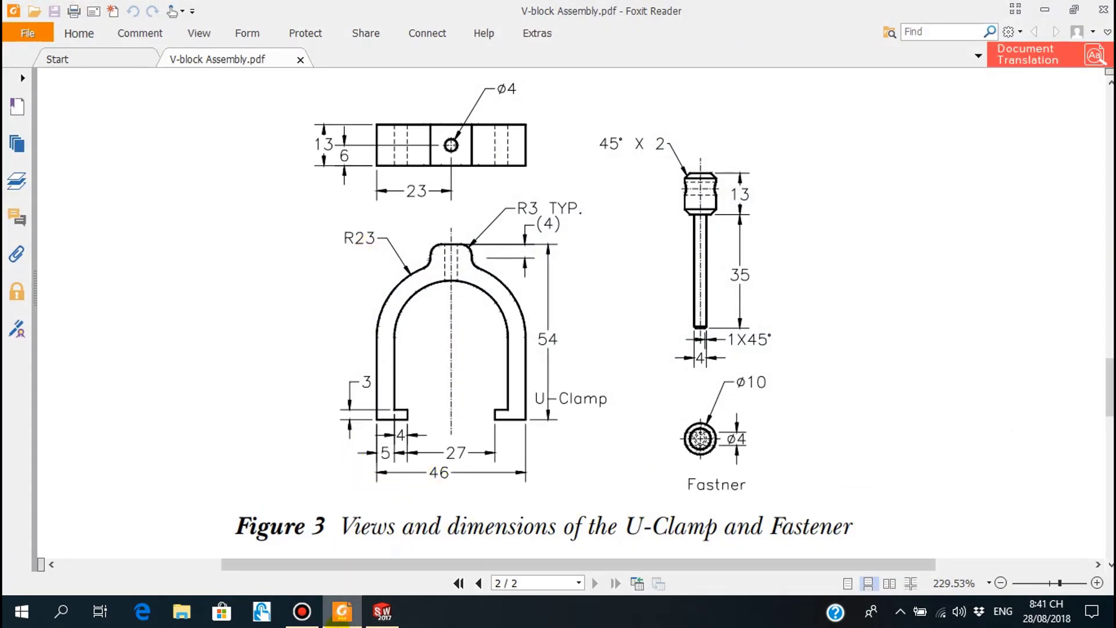
pyautogui.click(342, 612)
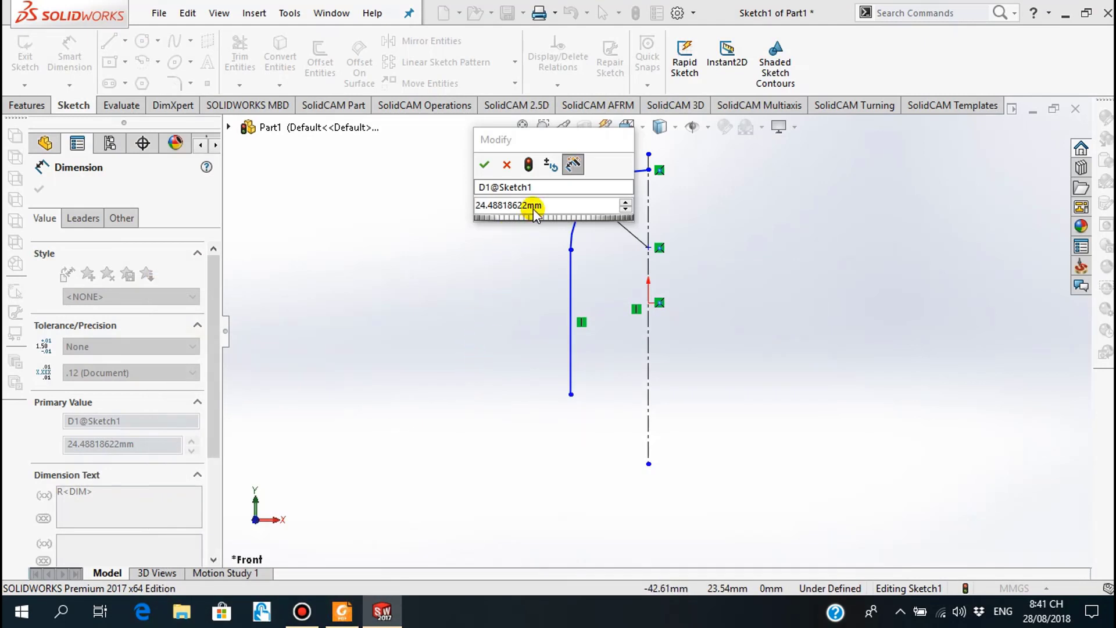
pyautogui.write('23')
pyautogui.press('Return')
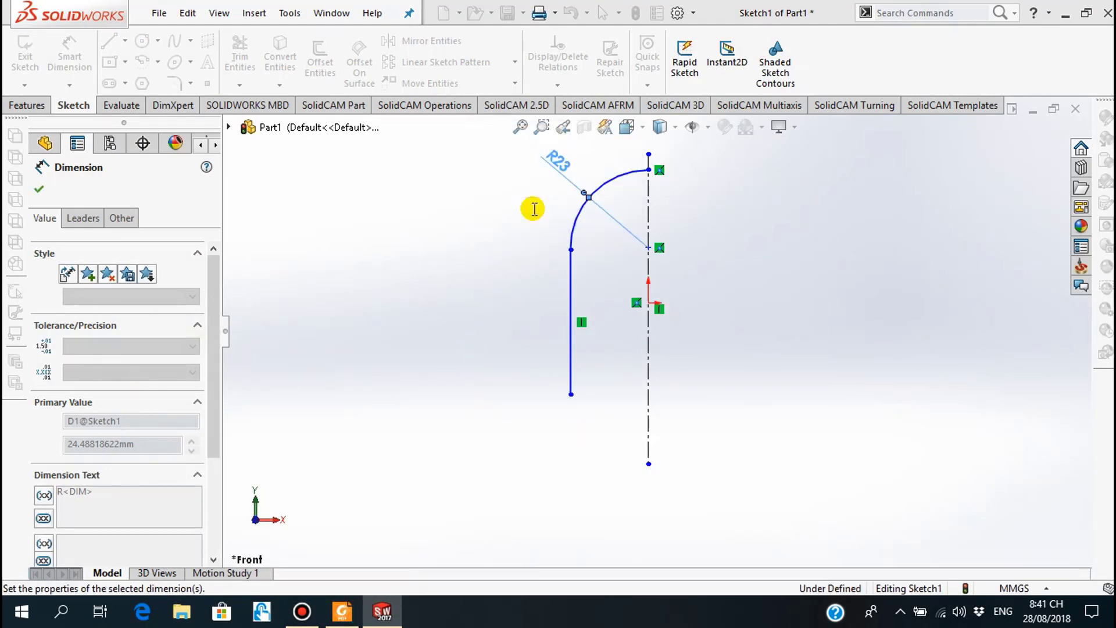
pyautogui.click(39, 189)
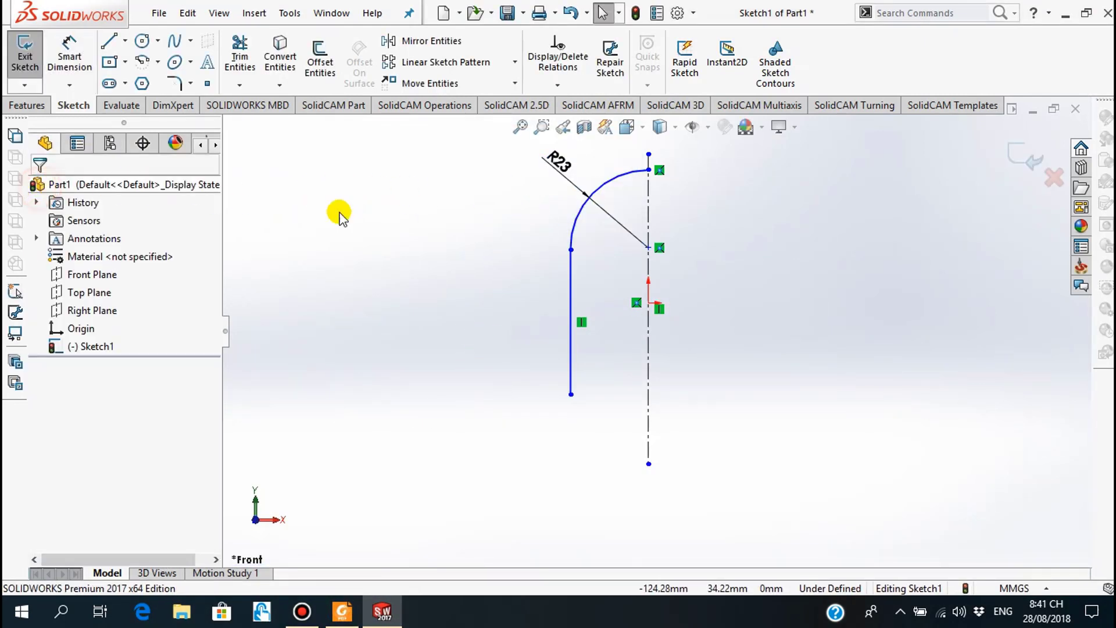
# Step: Dimension the vertical line across the centerline to a 46 mm overall width
pyautogui.click(569, 284)
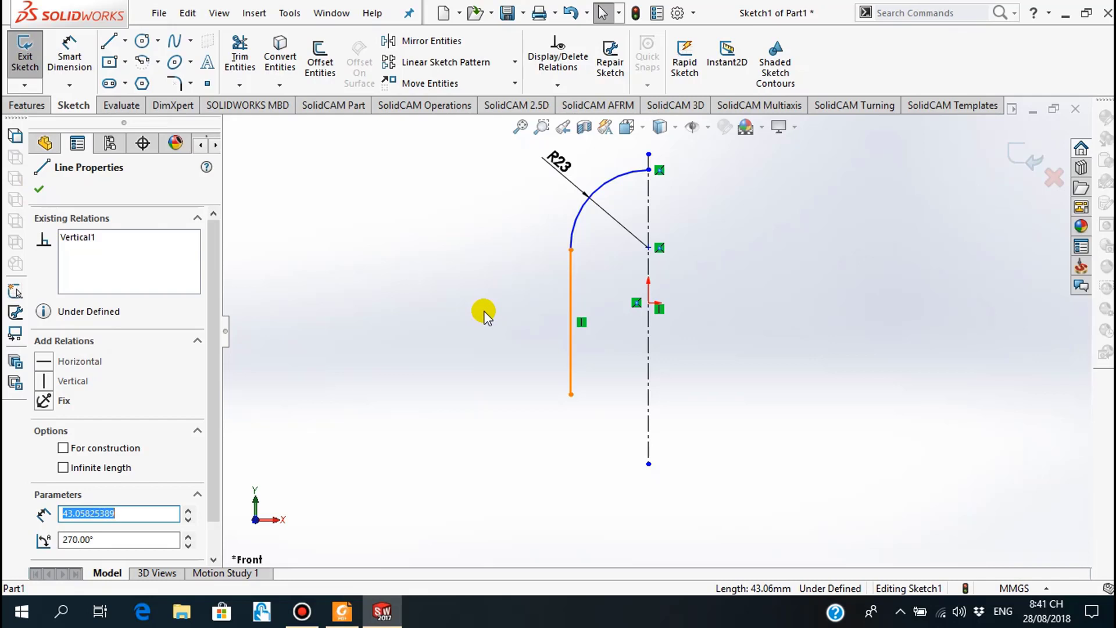
pyautogui.click(386, 240)
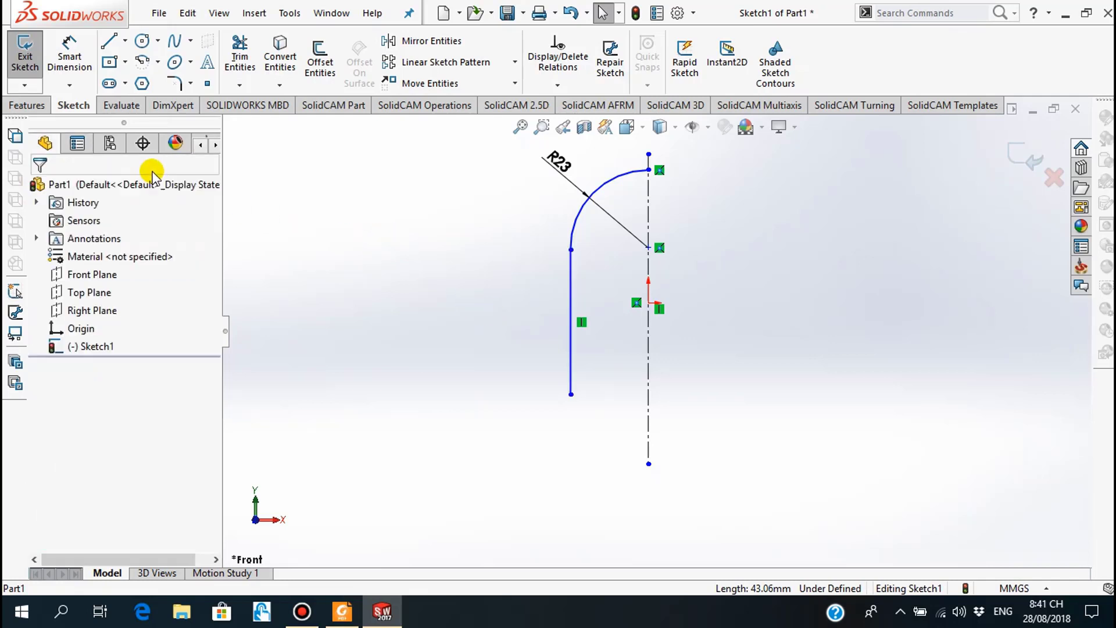
pyautogui.click(69, 55)
pyautogui.click(570, 324)
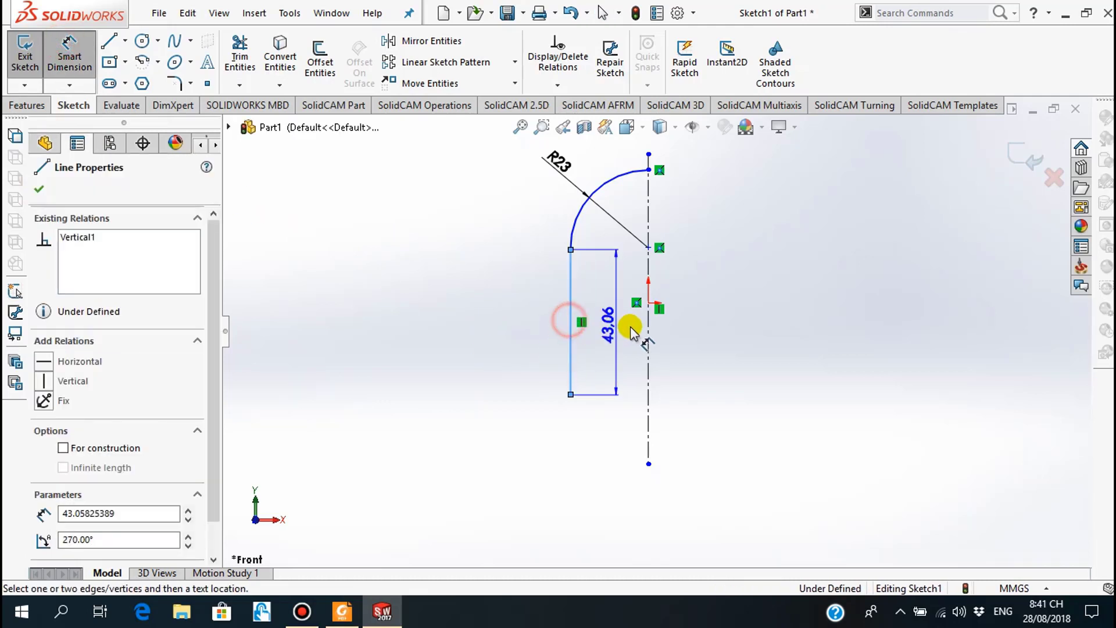
pyautogui.click(648, 325)
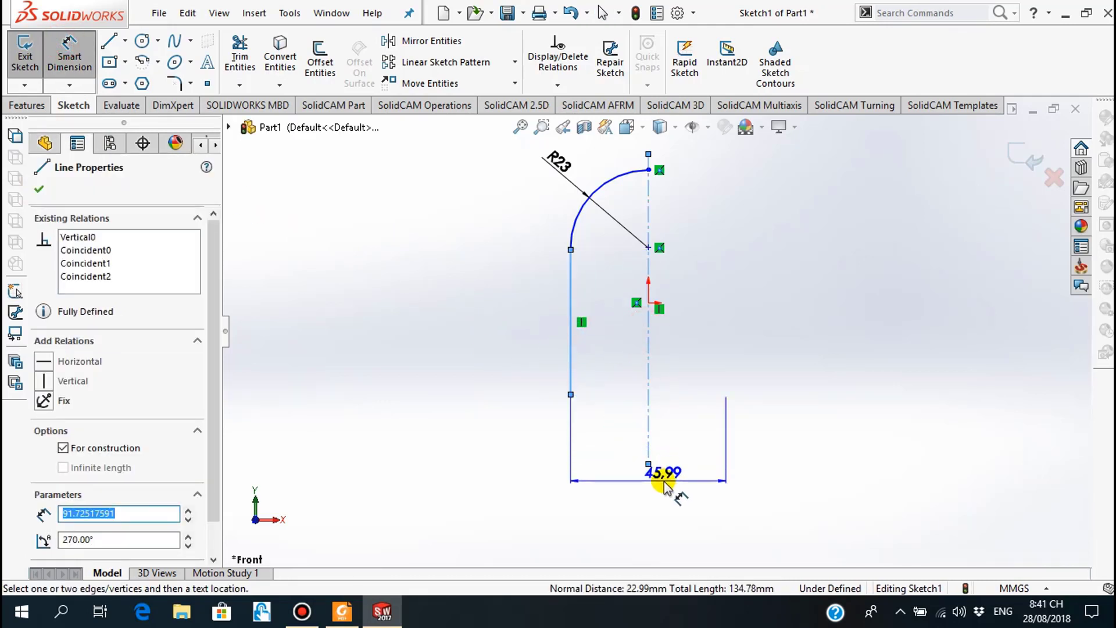
pyautogui.click(663, 489)
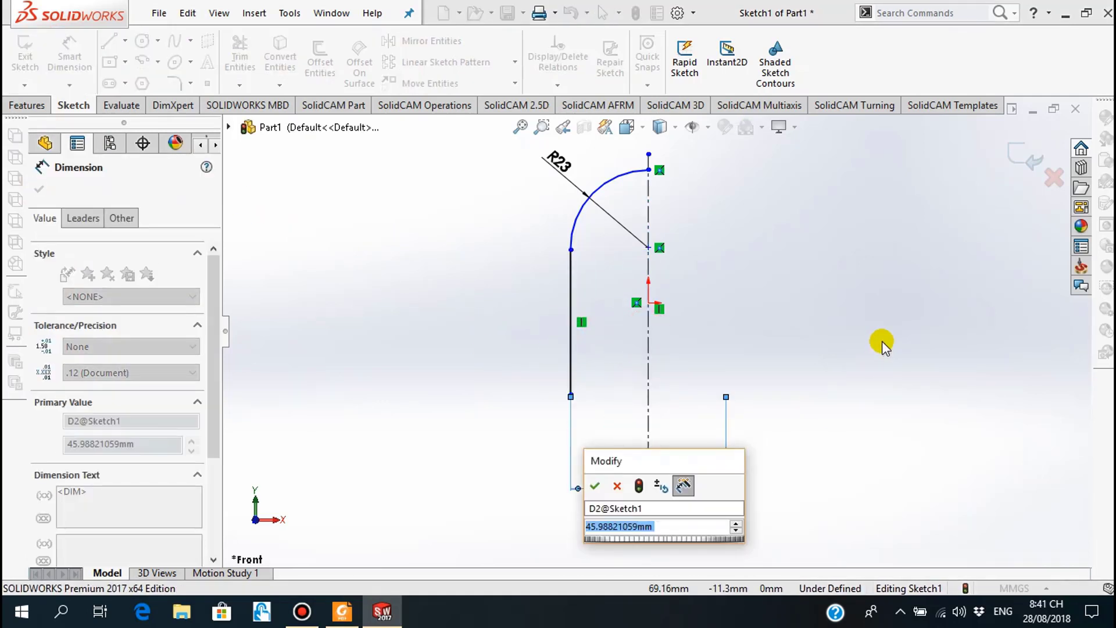
pyautogui.write('46')
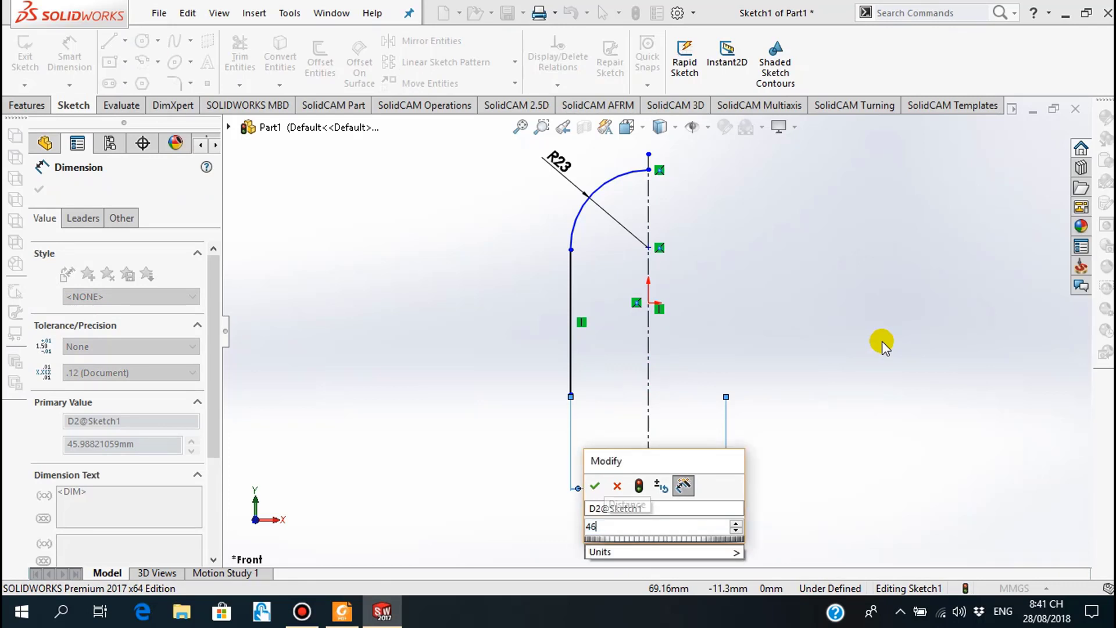
pyautogui.press('Return')
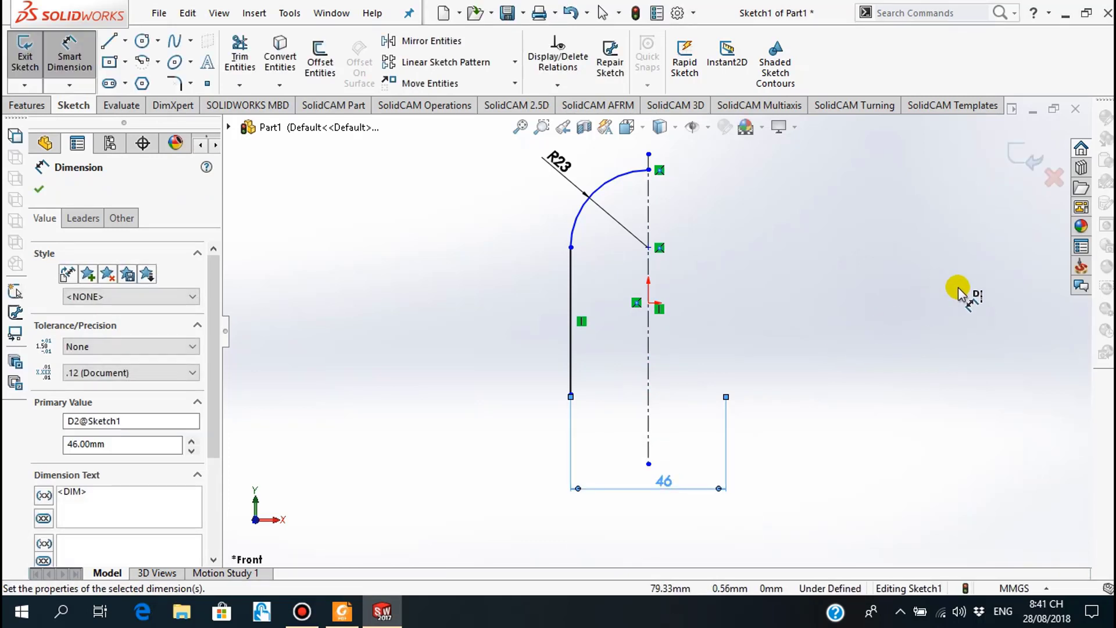
pyautogui.click(40, 193)
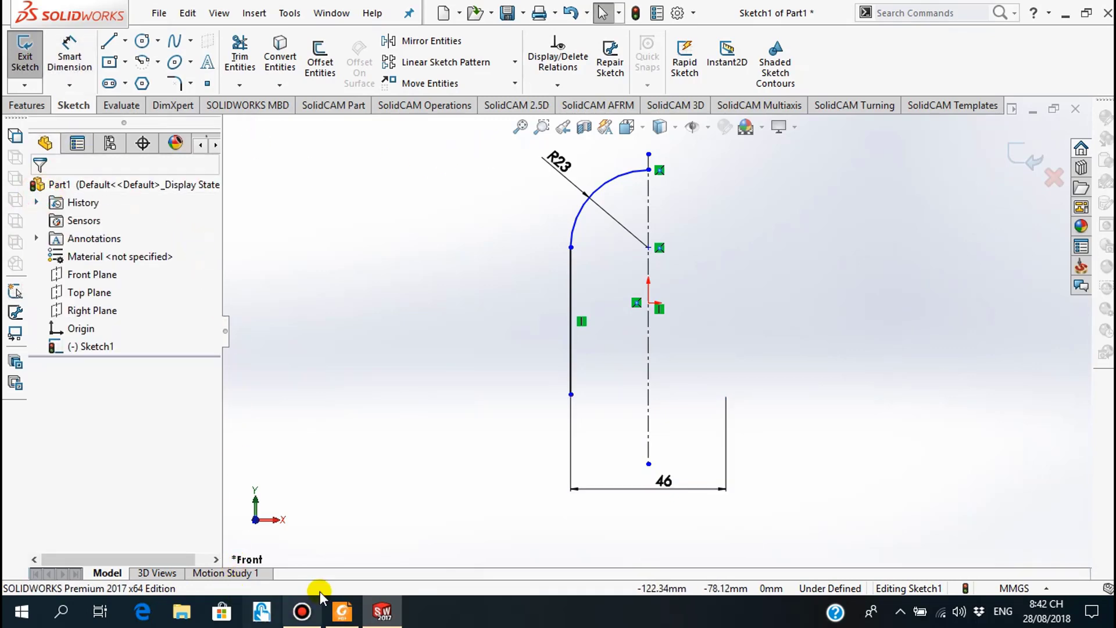
pyautogui.click(341, 613)
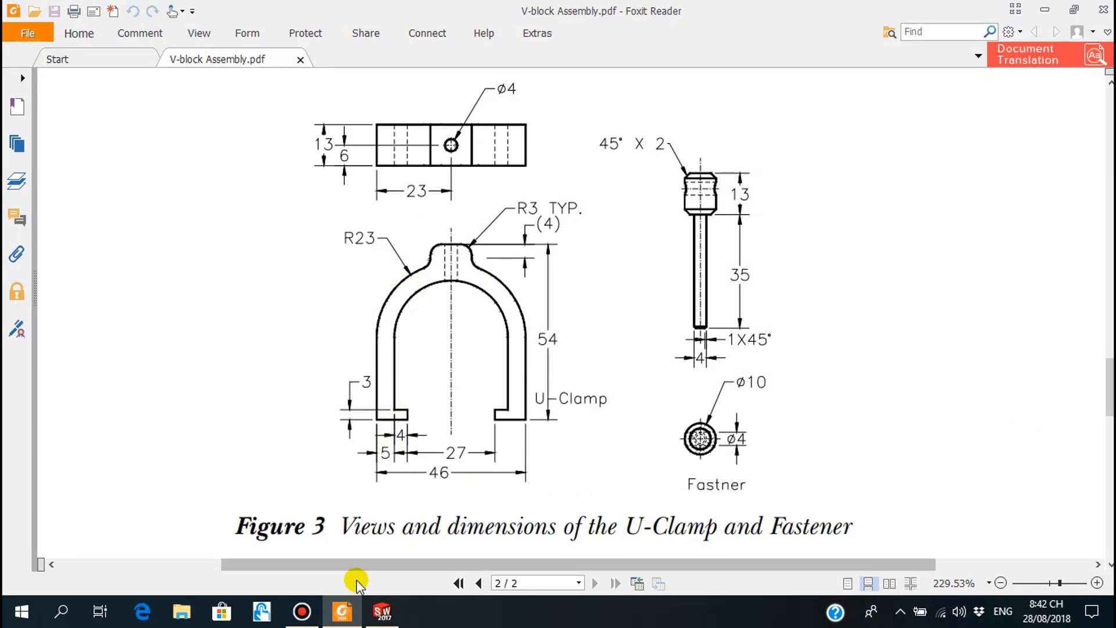
pyautogui.click(382, 611)
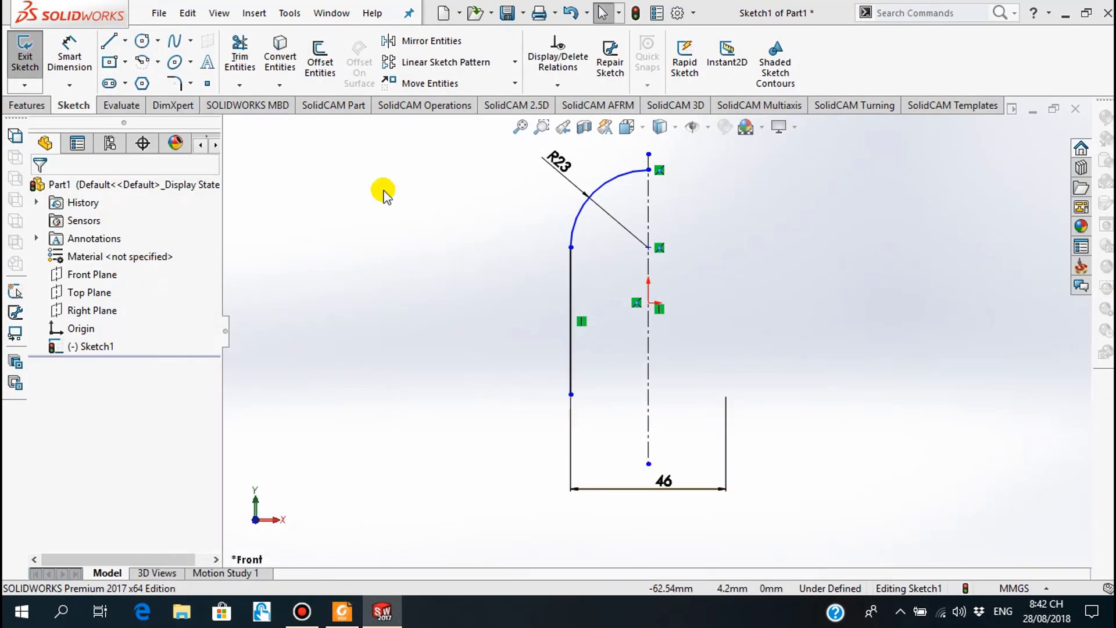
# Step: Offset the arc-and-line chain 5 mm inward with Reverse checked
pyautogui.click(329, 70)
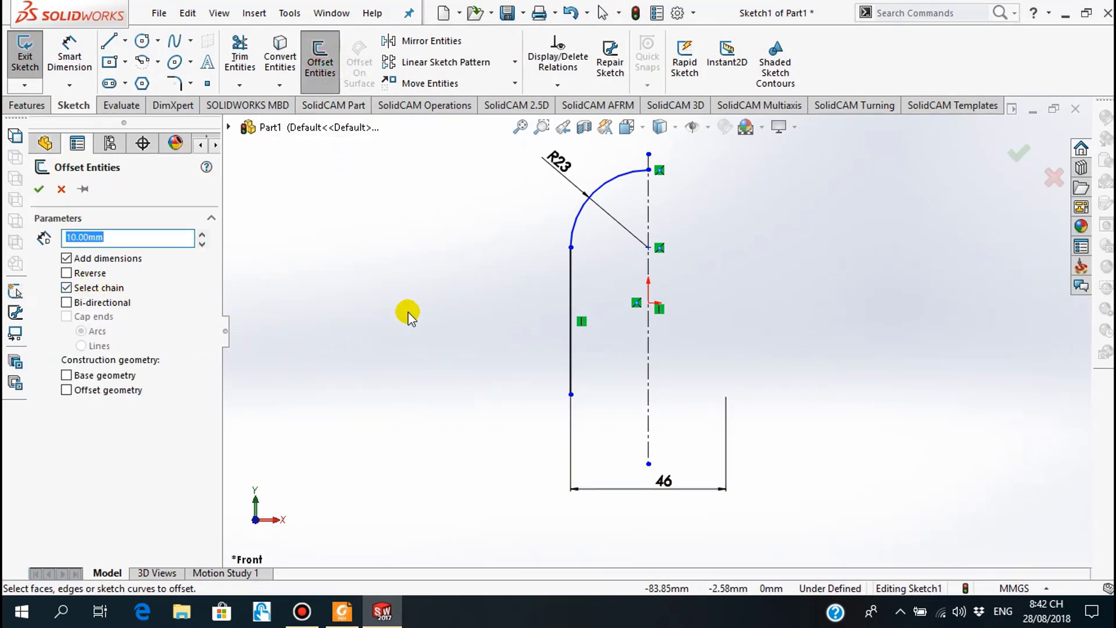
pyautogui.click(577, 224)
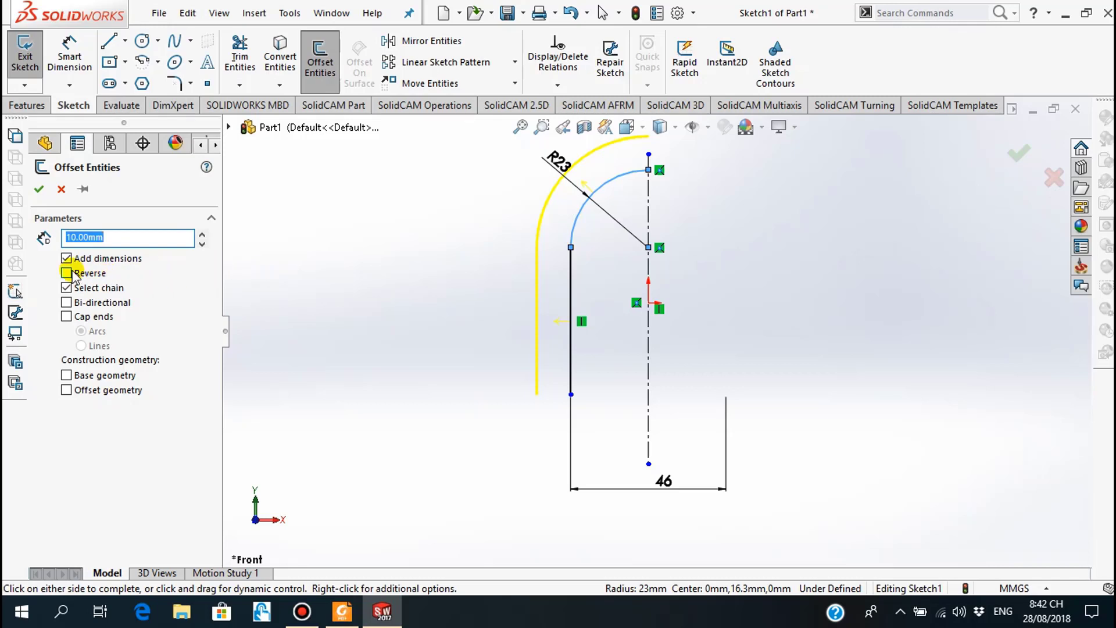
pyautogui.click(123, 236)
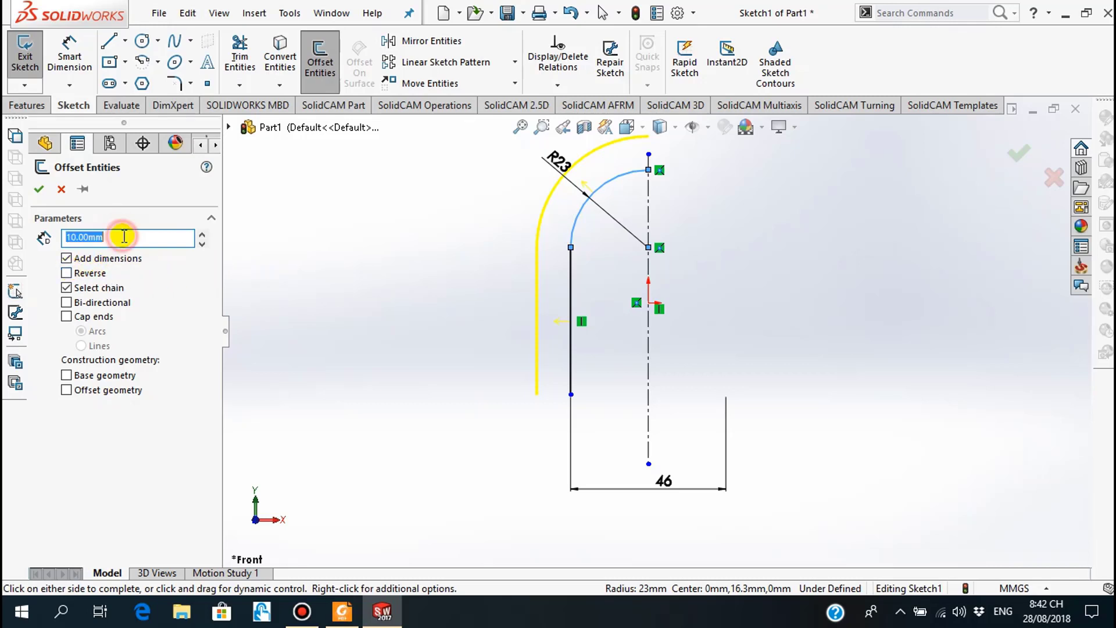
pyautogui.write('5')
pyautogui.press('Return')
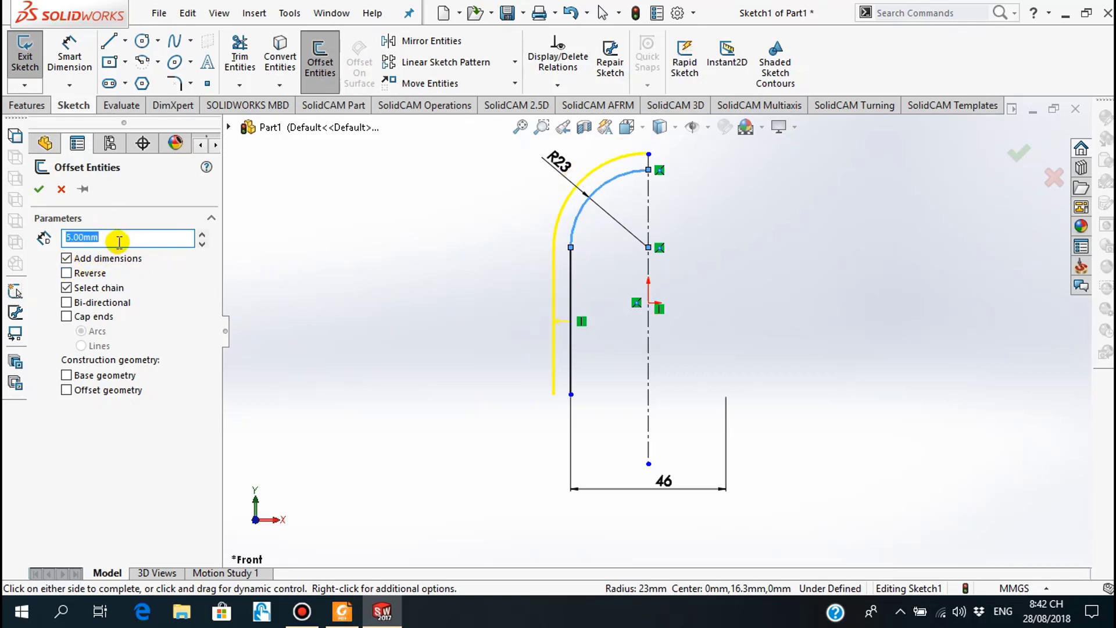
pyautogui.click(66, 273)
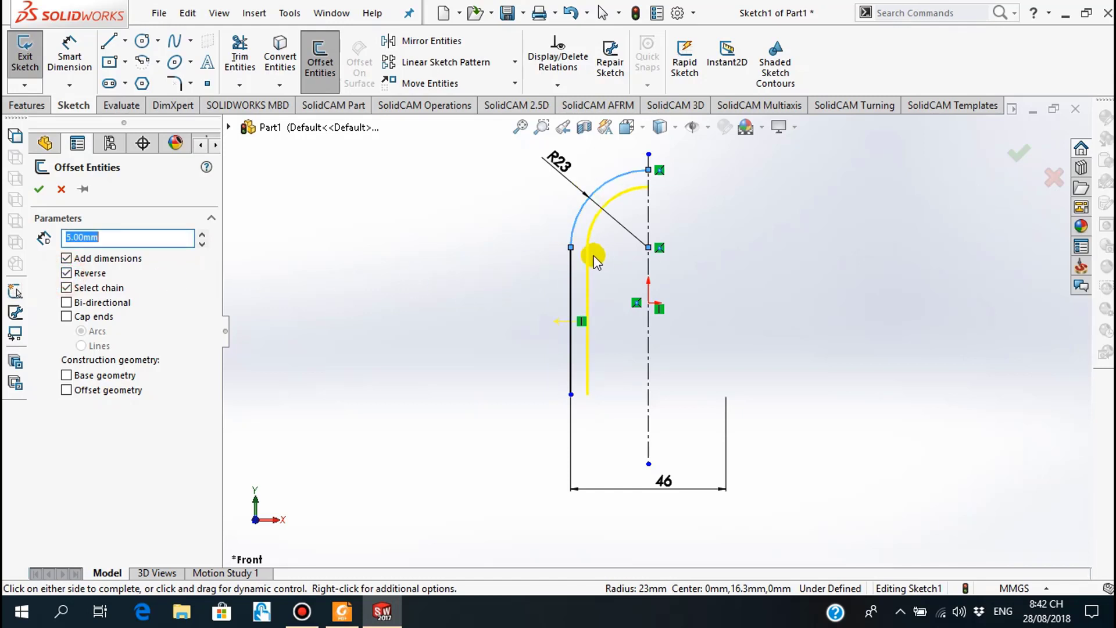
pyautogui.click(38, 190)
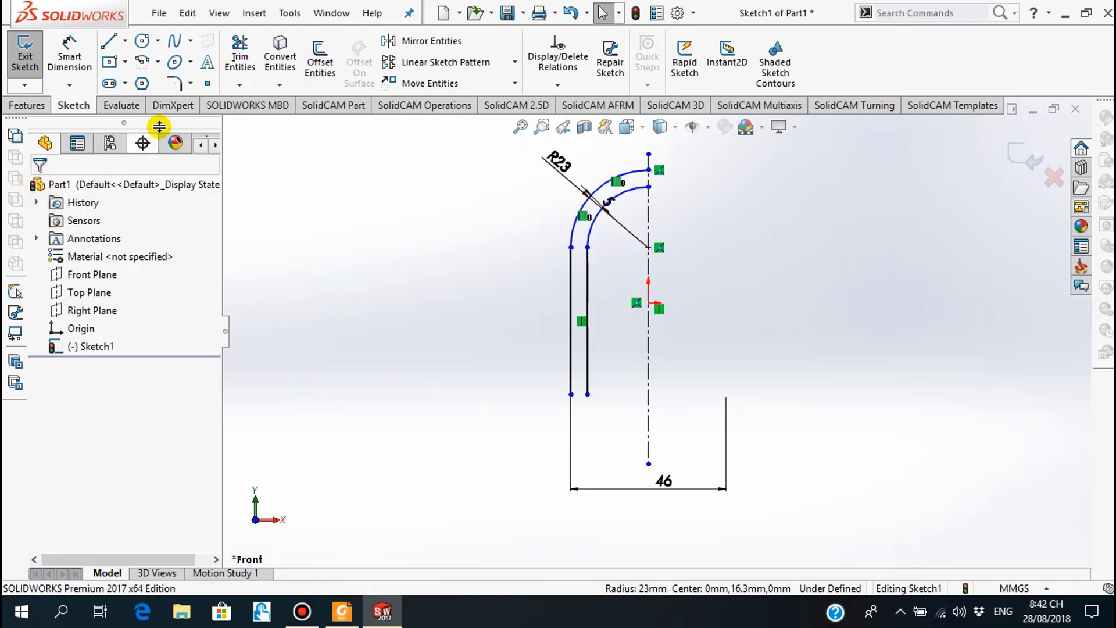
# Step: Draw the small closed foot lines at the leg's bottom end, checking the reference PDF
pyautogui.click(110, 42)
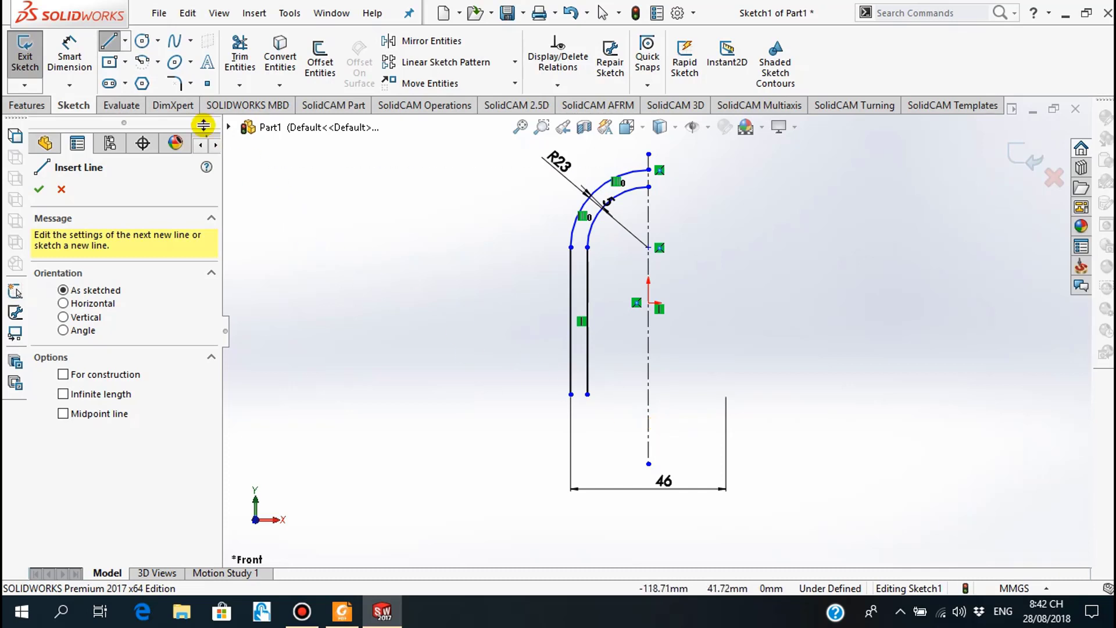
pyautogui.click(571, 395)
pyautogui.click(616, 394)
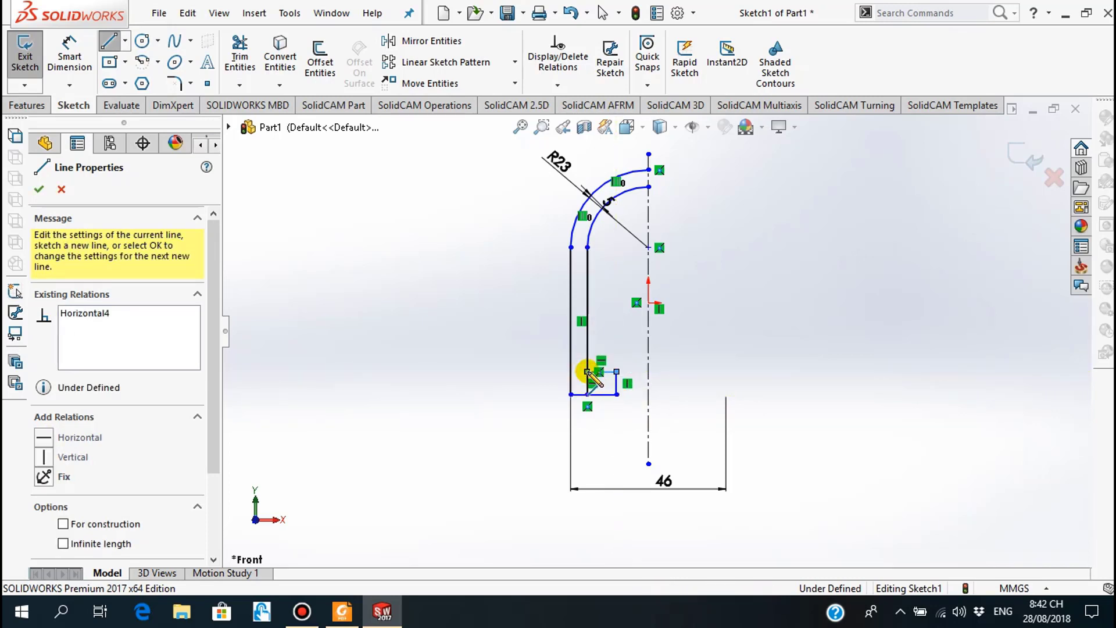
pyautogui.click(589, 372)
pyautogui.press('Escape')
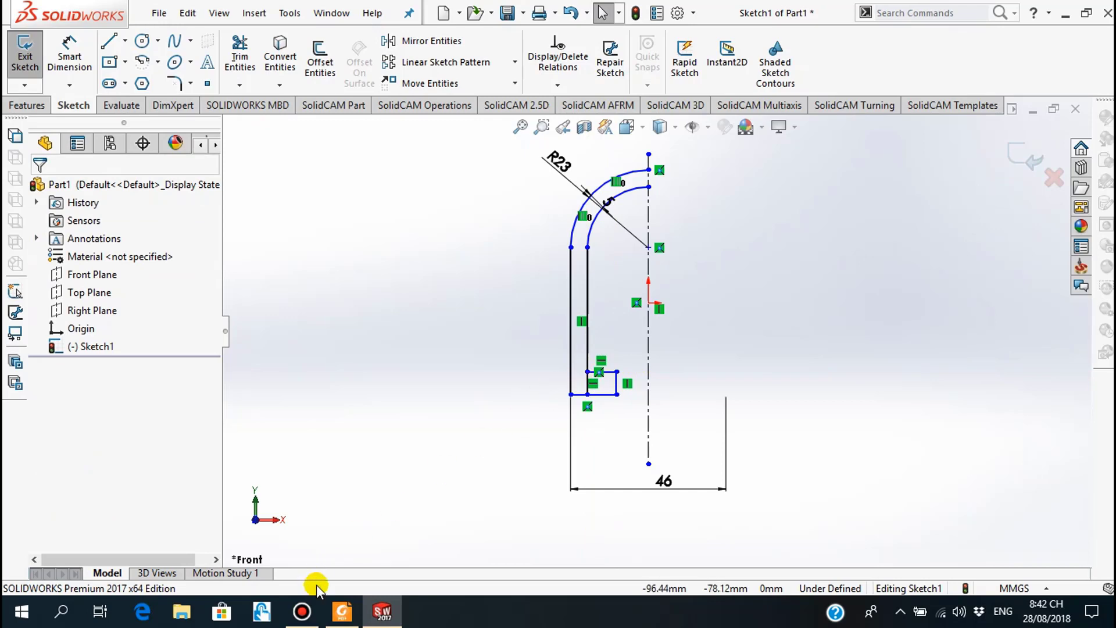
pyautogui.click(343, 610)
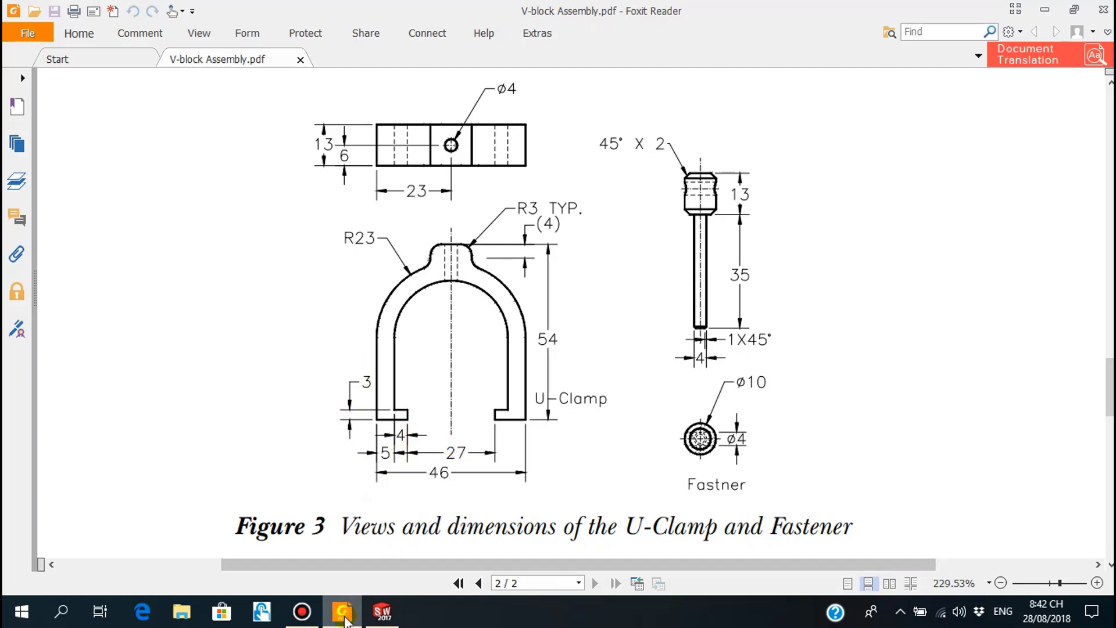
pyautogui.click(382, 611)
# Step: Dimension the foot's height to 3 mm
pyautogui.click(70, 50)
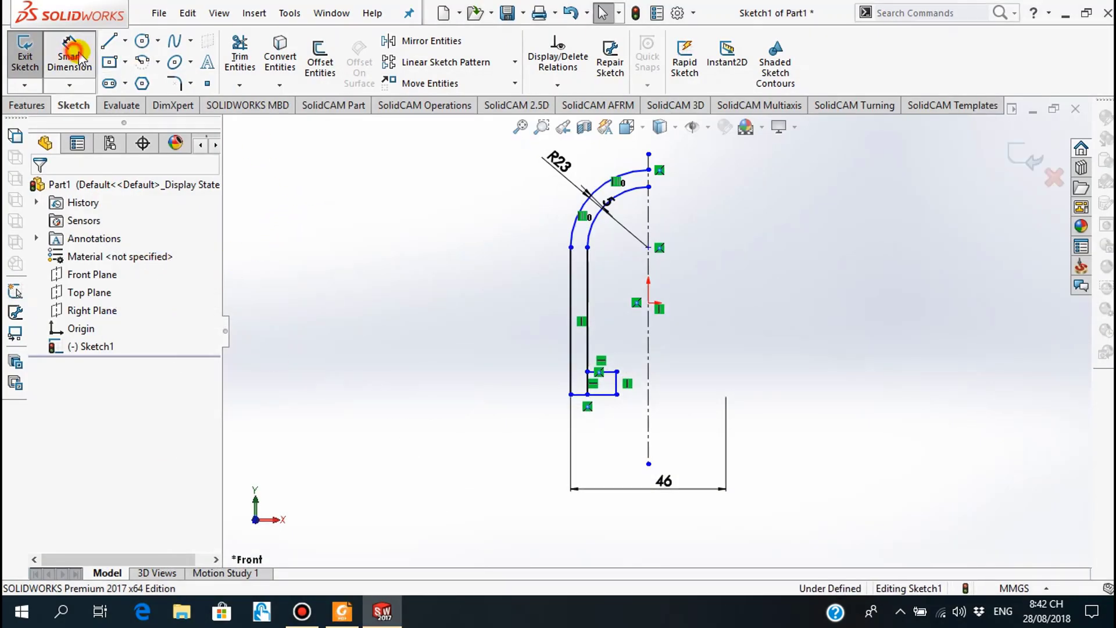
pyautogui.click(616, 387)
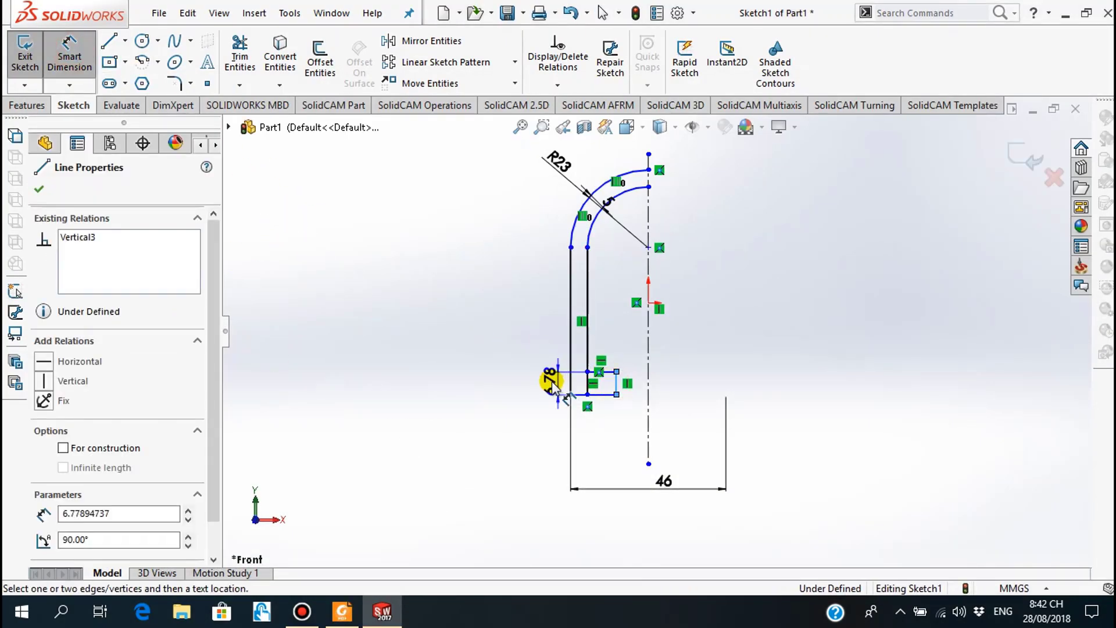
pyautogui.click(551, 385)
pyautogui.write('37mm')
pyautogui.press('Return')
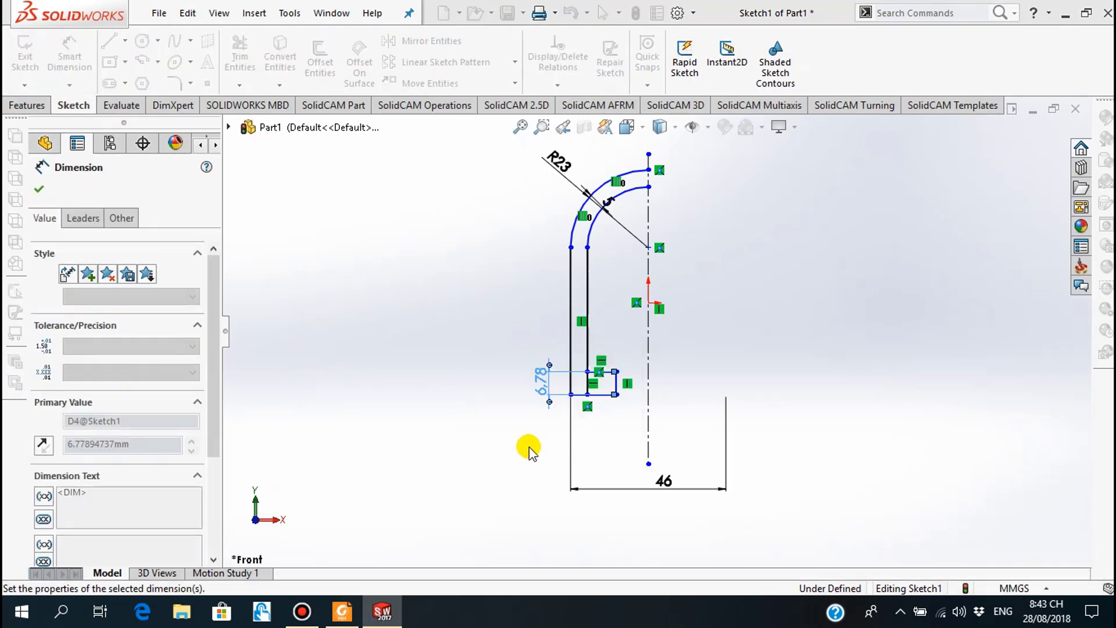
pyautogui.scroll(-3, 582, 416)
pyautogui.scroll(-2, 633, 394)
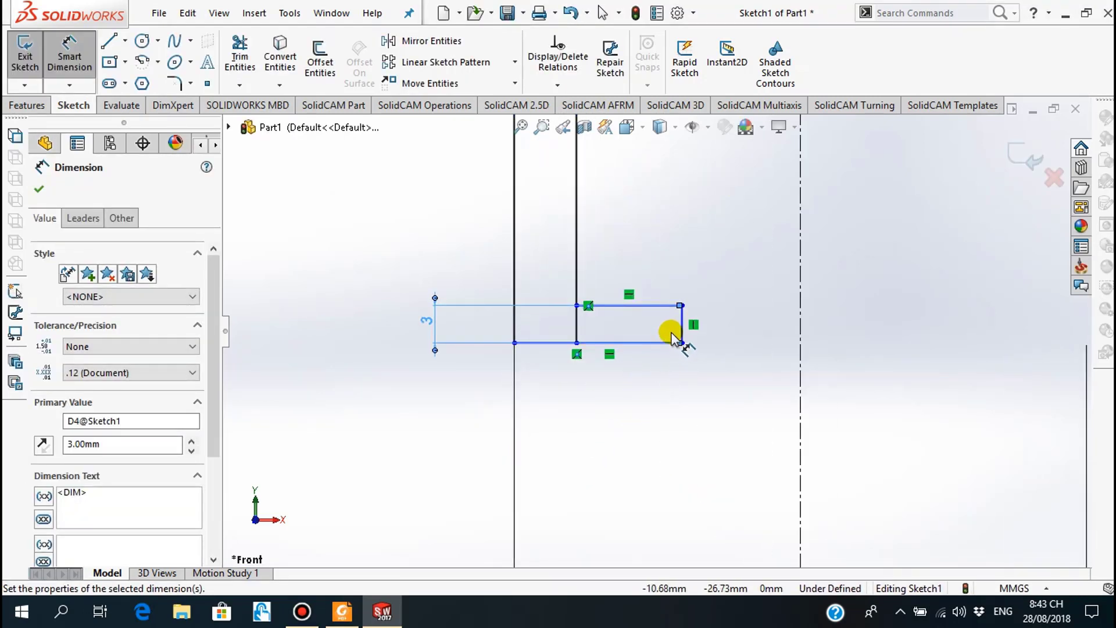
# Step: Dimension the inner opening across the centerline to 27 mm
pyautogui.click(681, 329)
pyautogui.click(796, 326)
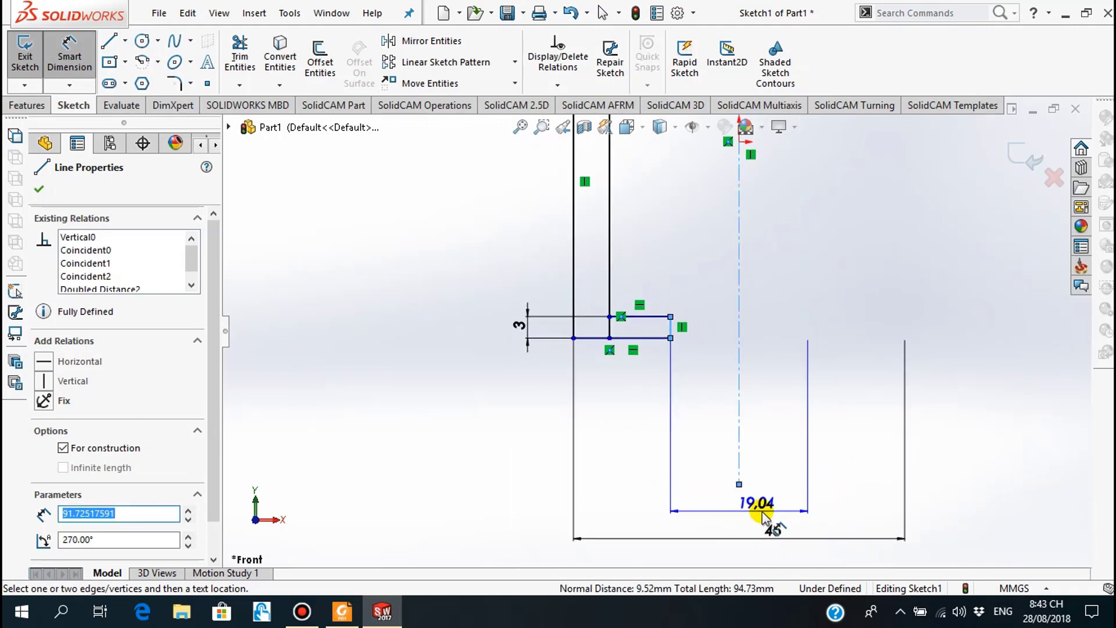
pyautogui.click(763, 515)
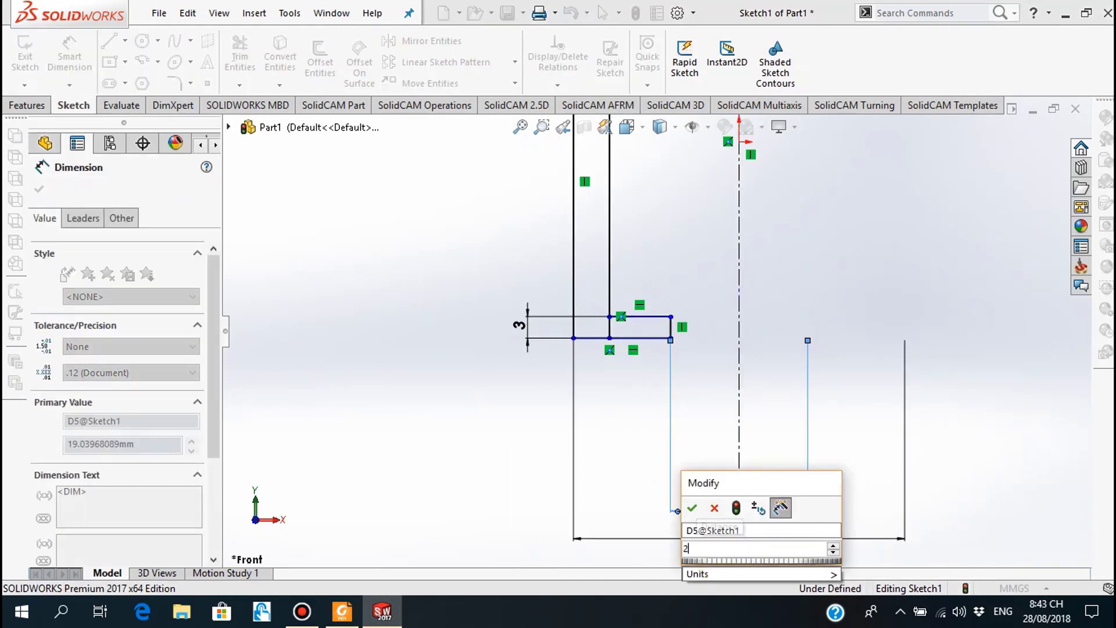
pyautogui.write('27')
pyautogui.press('Return')
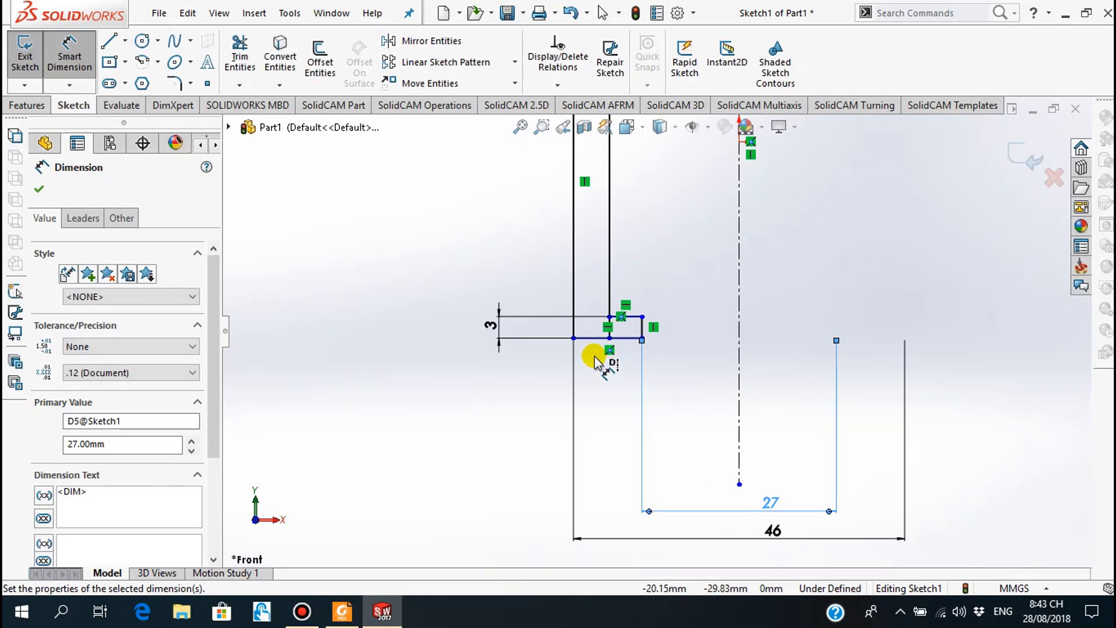
pyautogui.scroll(-3, 584, 317)
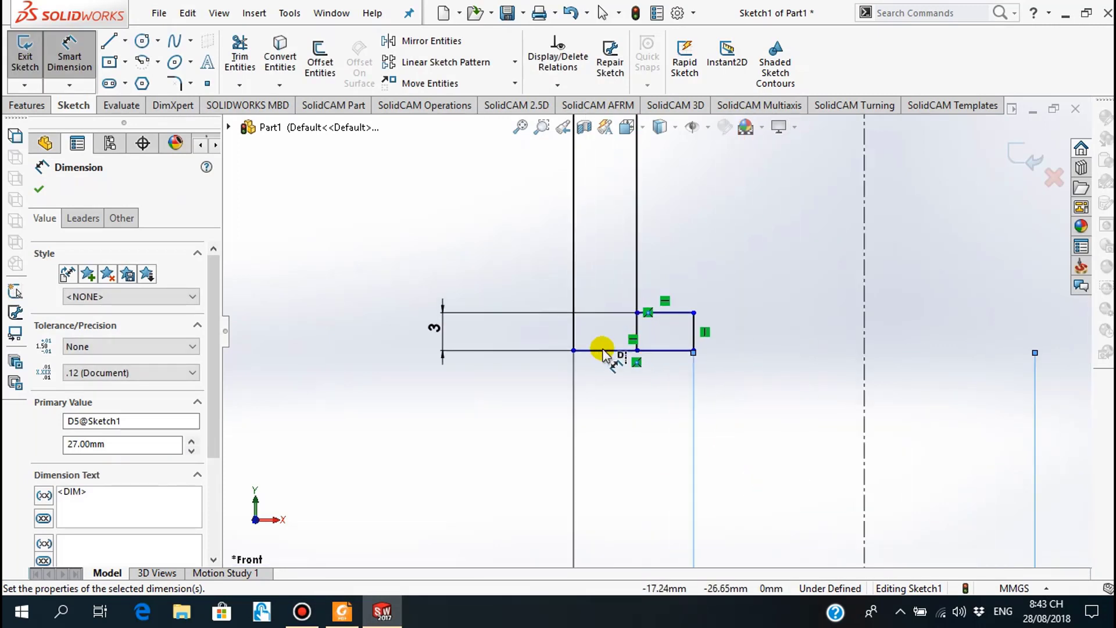
pyautogui.click(39, 189)
# Step: Enter Trim Entities, inspect the sketch, and exit the trim tool
pyautogui.click(239, 58)
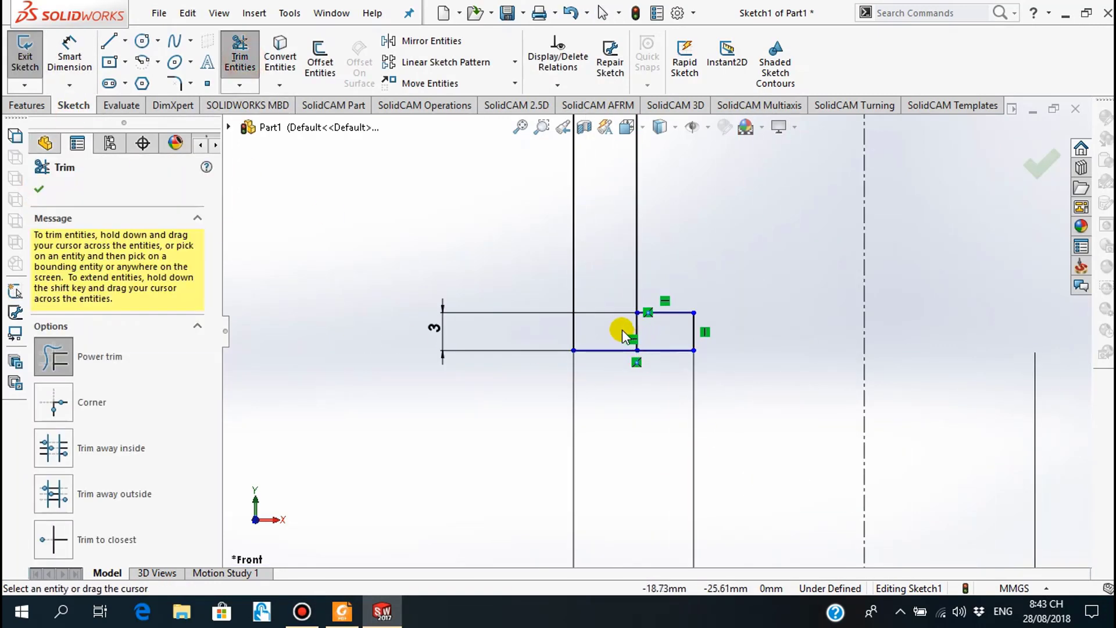
pyautogui.scroll(3, 693, 374)
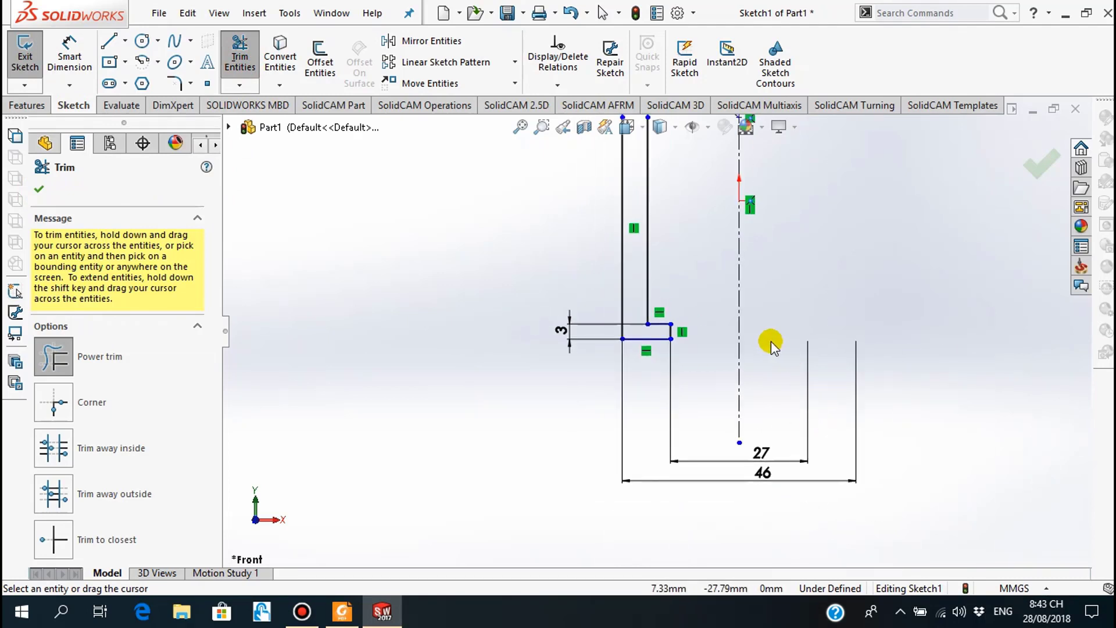
pyautogui.scroll(2, 700, 326)
pyautogui.scroll(1, 696, 242)
pyautogui.scroll(1, 656, 192)
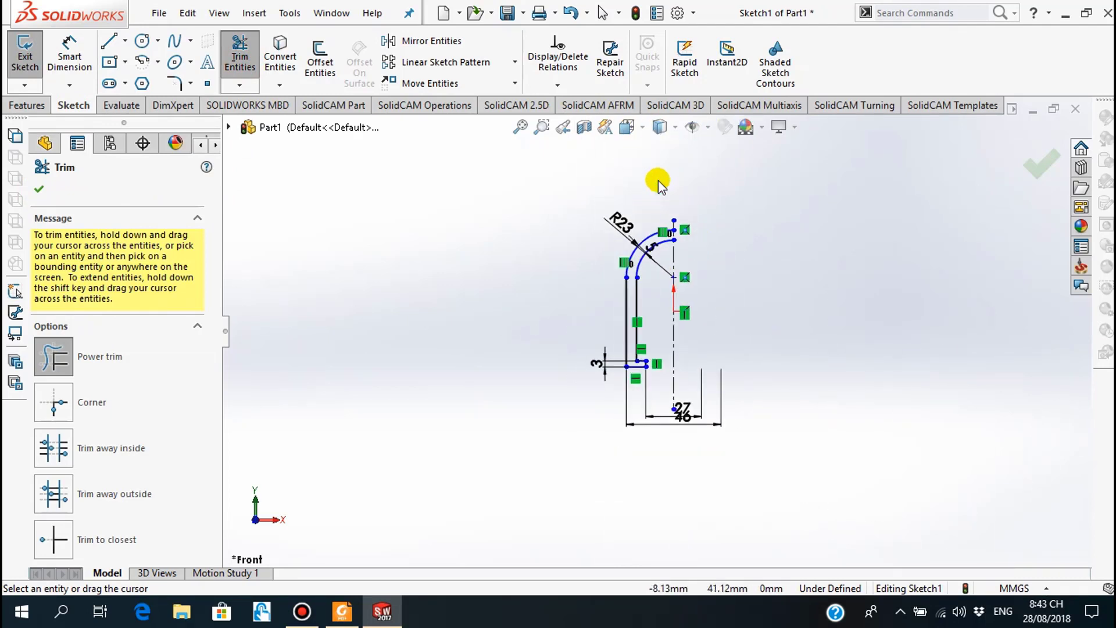
pyautogui.scroll(-2, 658, 180)
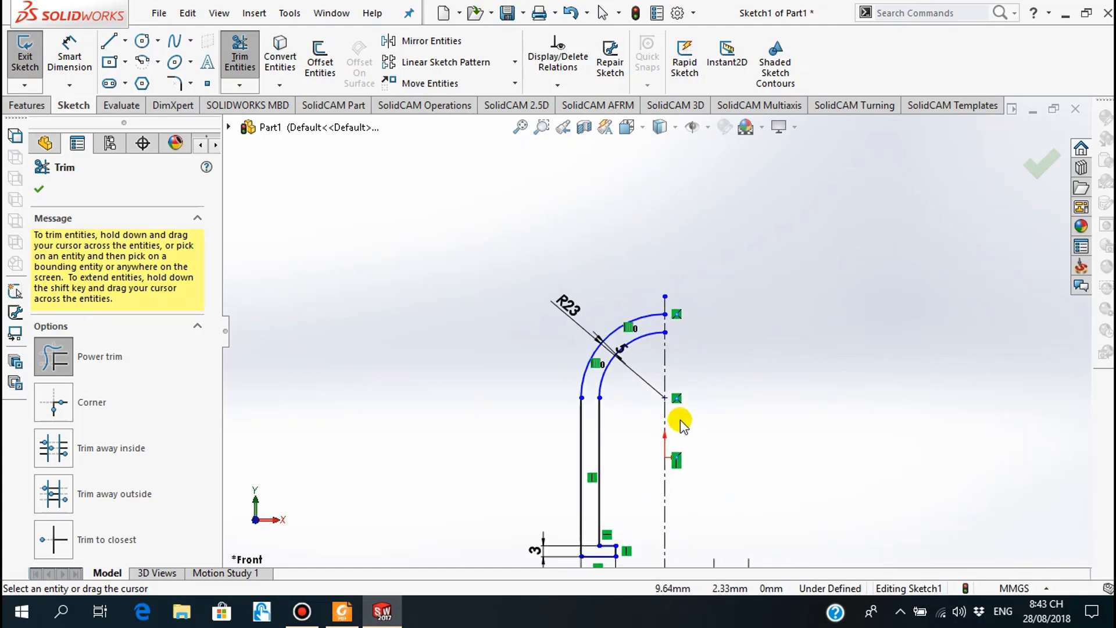
pyautogui.scroll(-1, 680, 420)
pyautogui.click(36, 188)
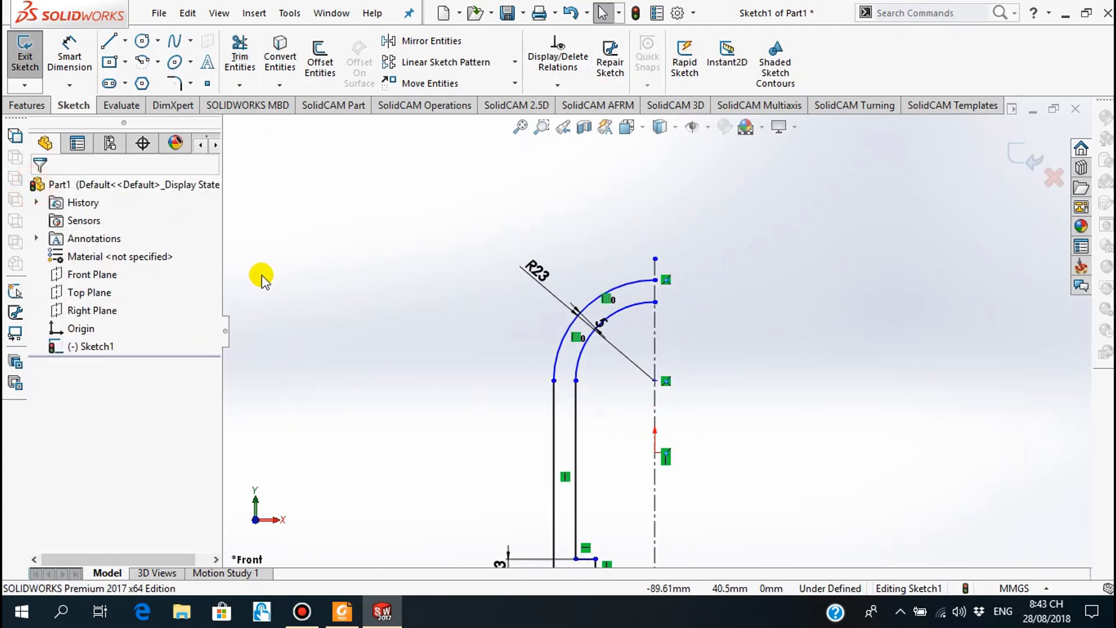
# Step: Extend the centerline upward and draw the boss's horizontal and vertical lines down to the arc
pyautogui.moveTo(655, 260); pyautogui.dragTo(656, 190)
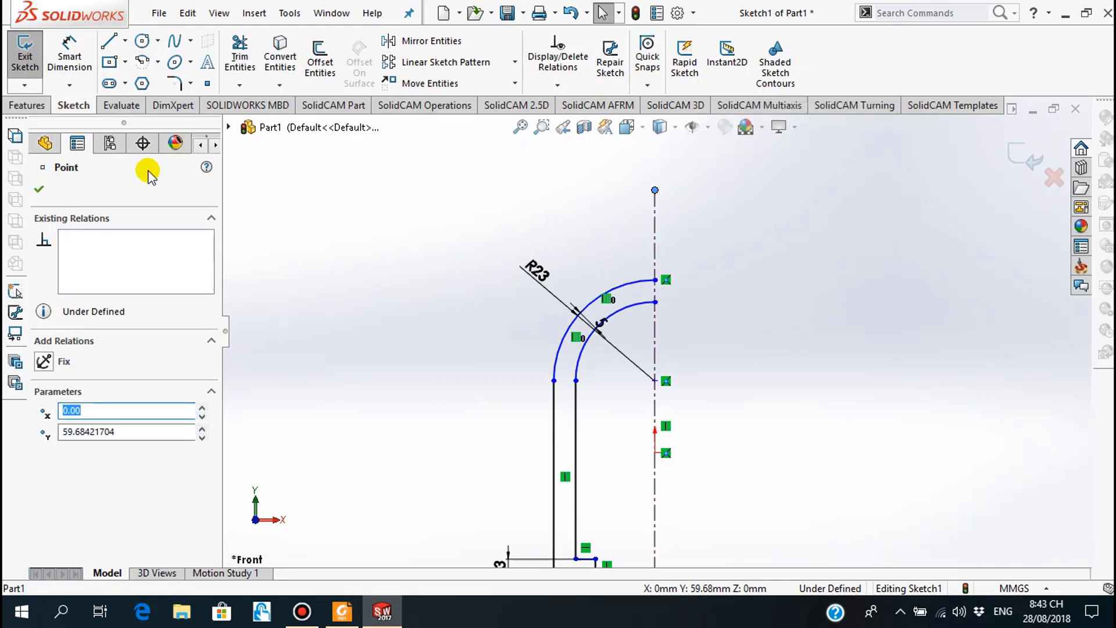
pyautogui.click(109, 40)
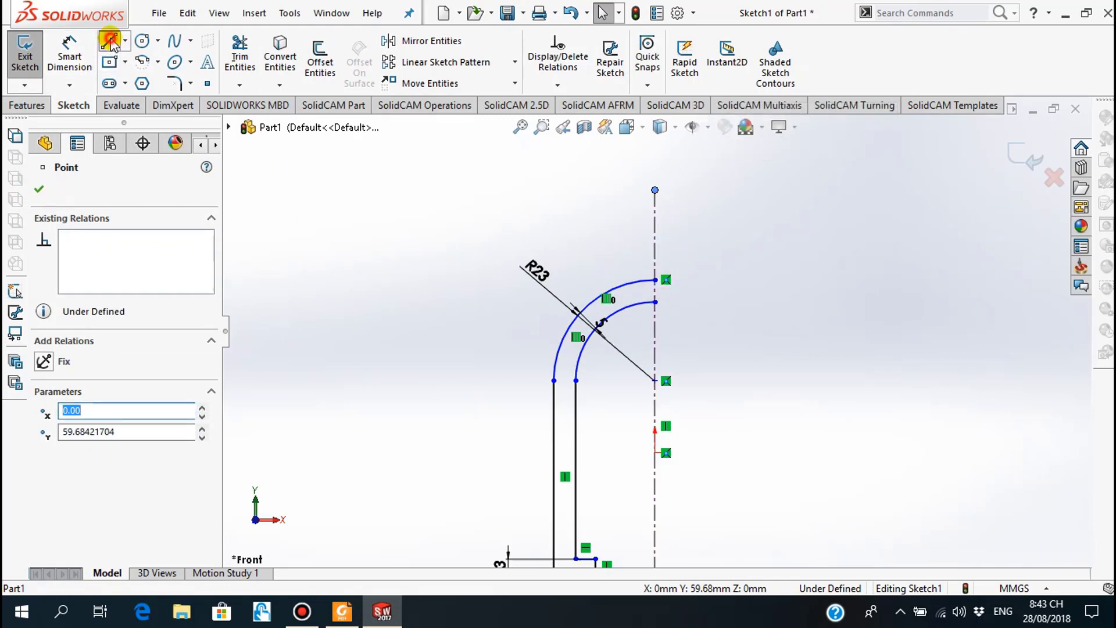
pyautogui.click(655, 228)
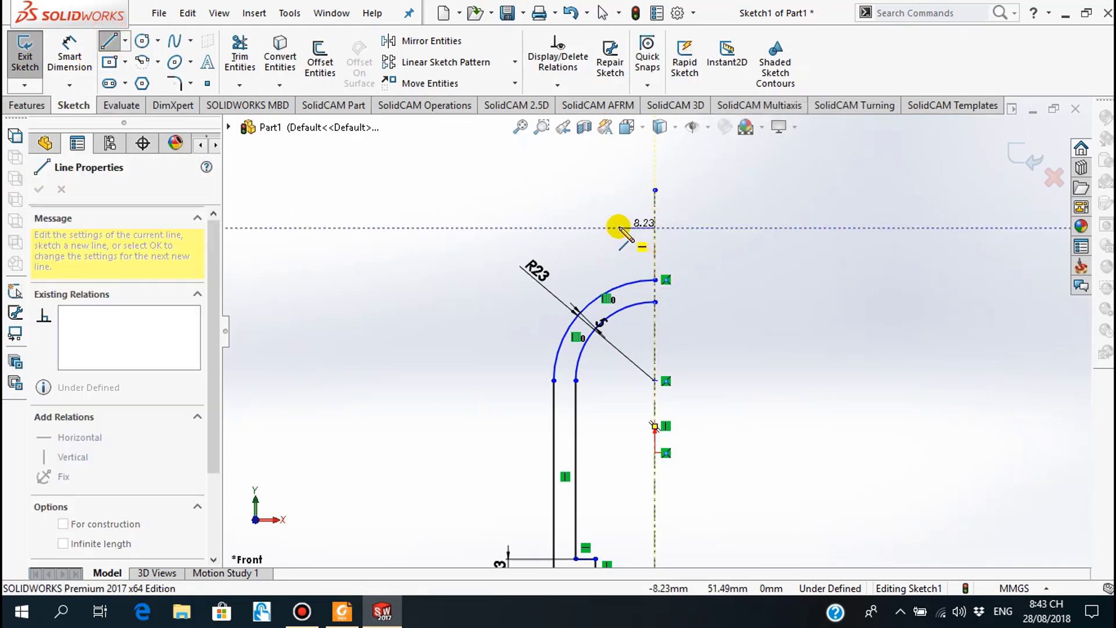
pyautogui.click(616, 228)
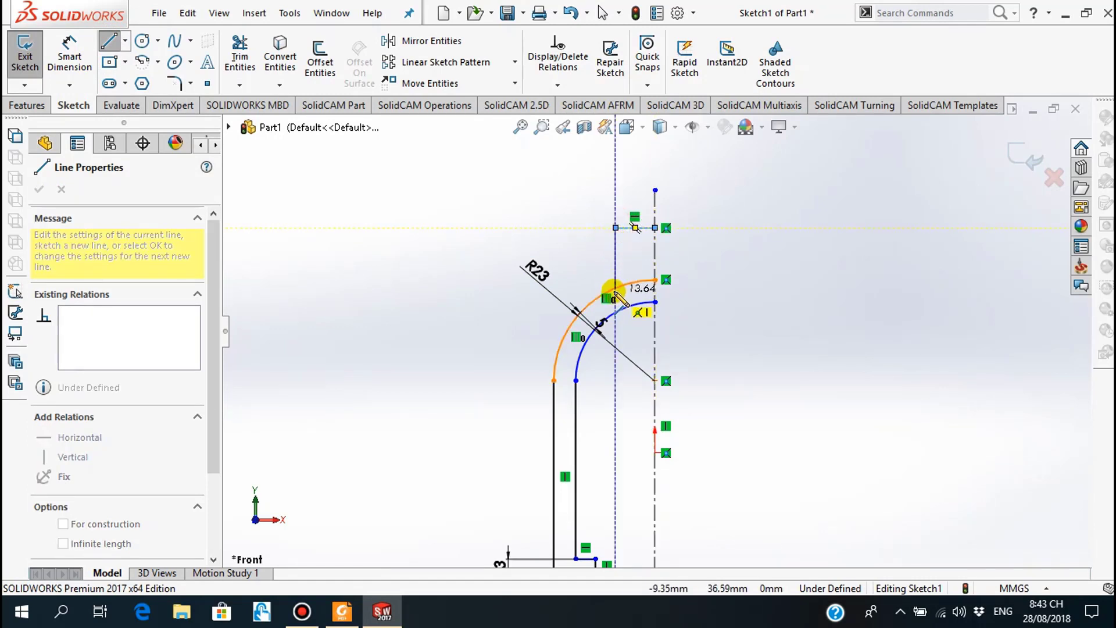
pyautogui.click(615, 288)
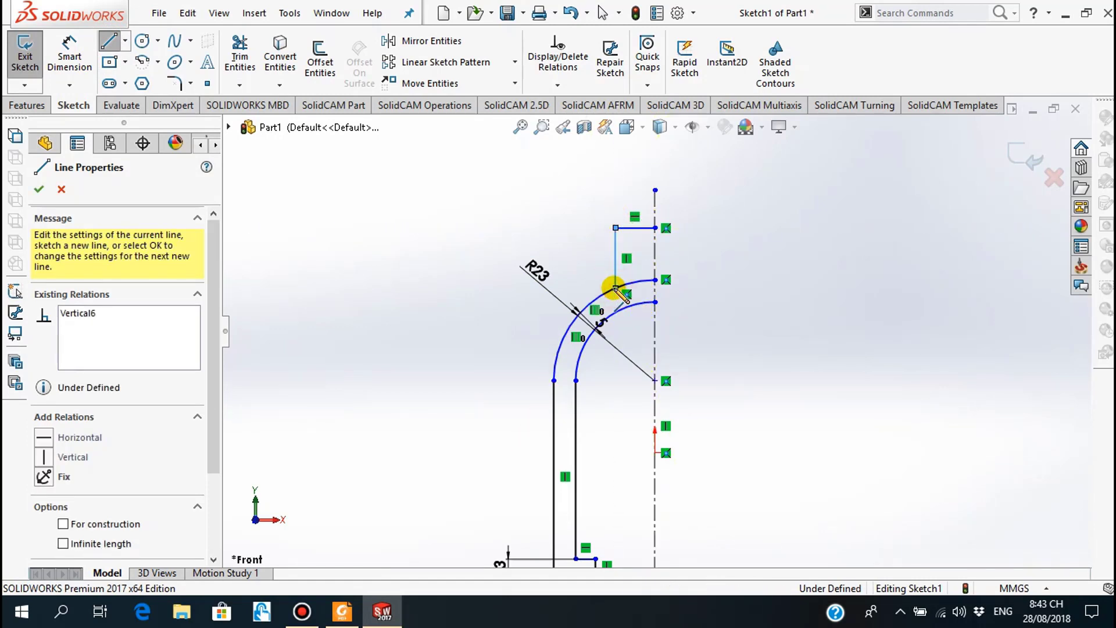
pyautogui.press('Escape')
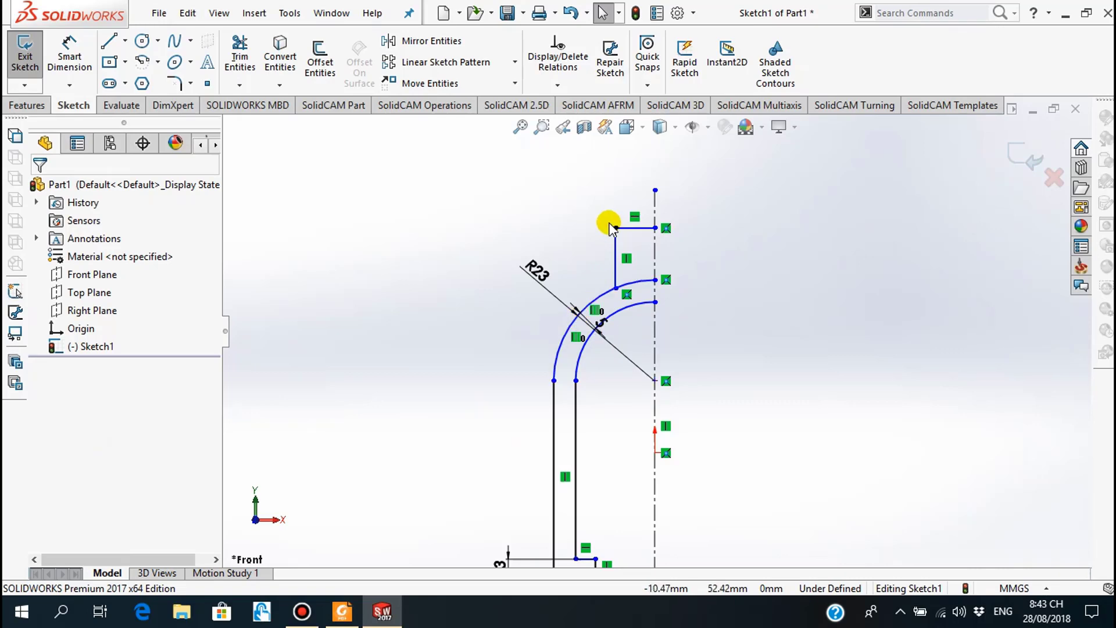
pyautogui.click(342, 611)
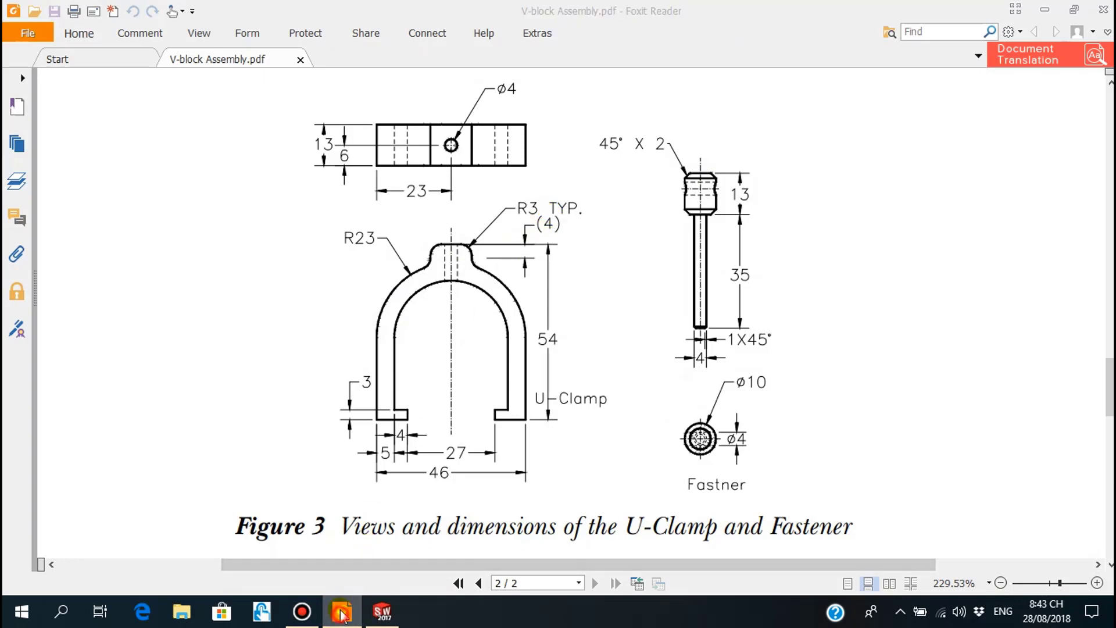
pyautogui.click(382, 611)
# Step: Round the boss's top corner with an R3 sketch fillet and drag its short top line upward
pyautogui.click(173, 85)
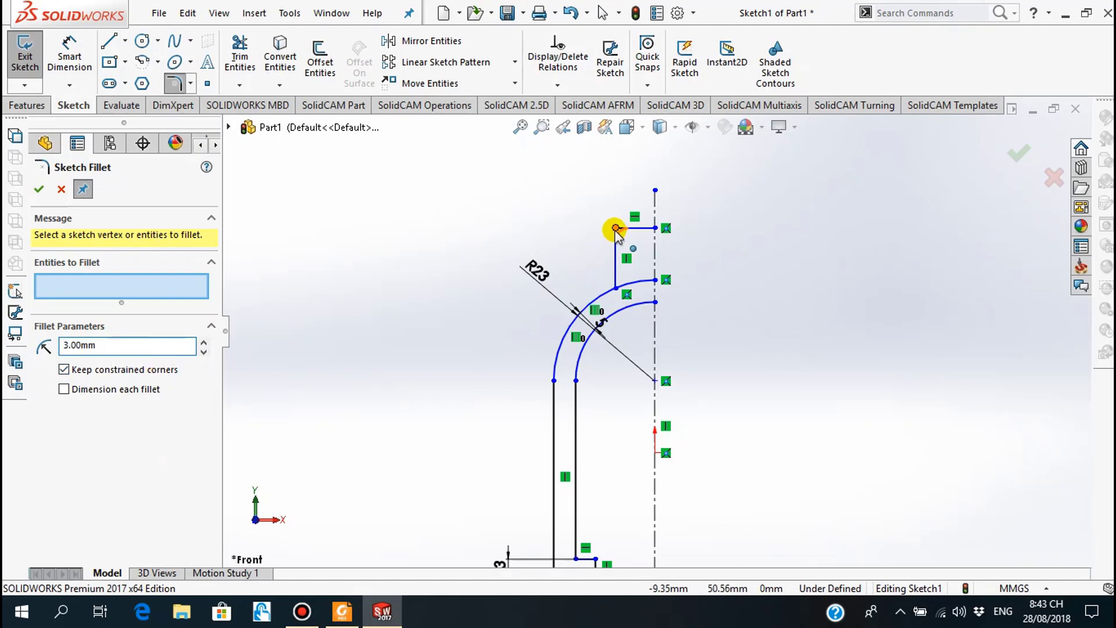
pyautogui.click(615, 228)
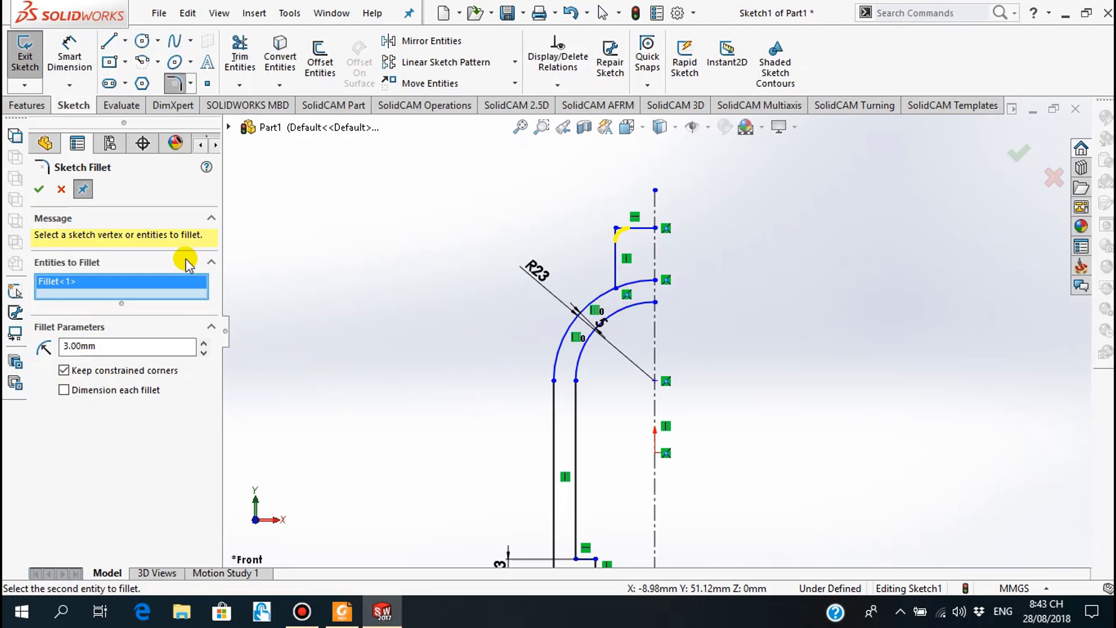
pyautogui.click(38, 191)
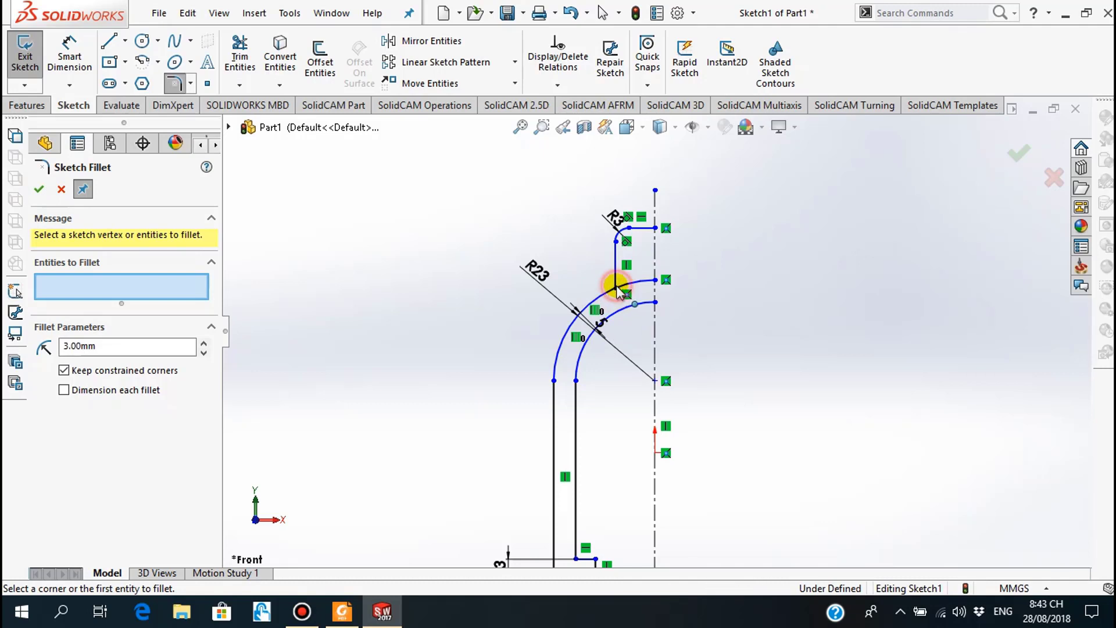
pyautogui.click(642, 230)
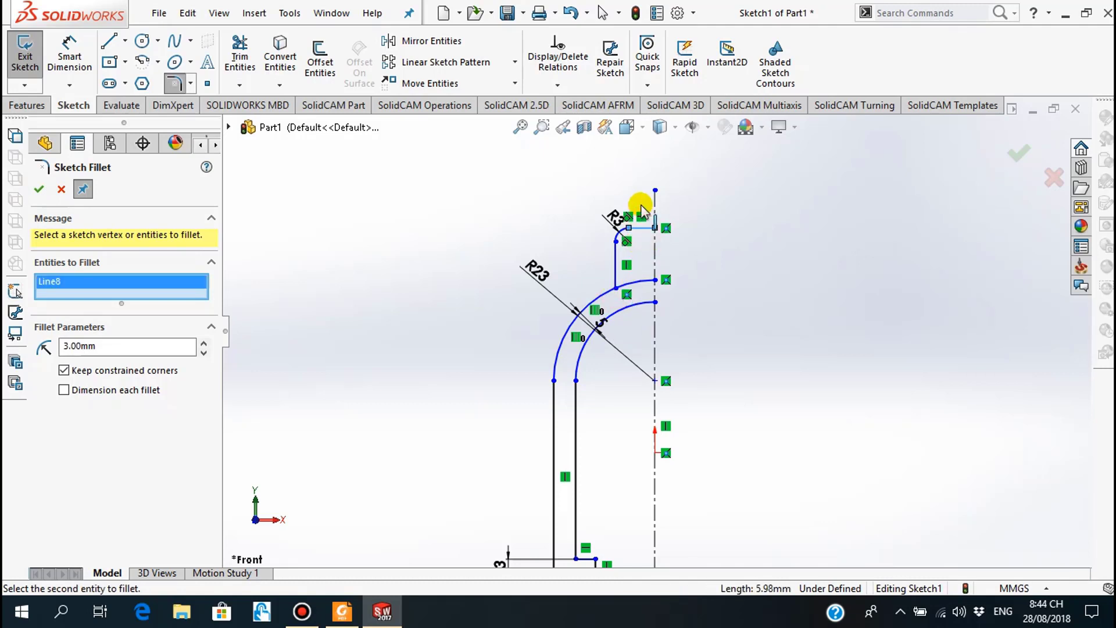
pyautogui.press('Escape')
pyautogui.moveTo(635, 230); pyautogui.dragTo(642, 206)
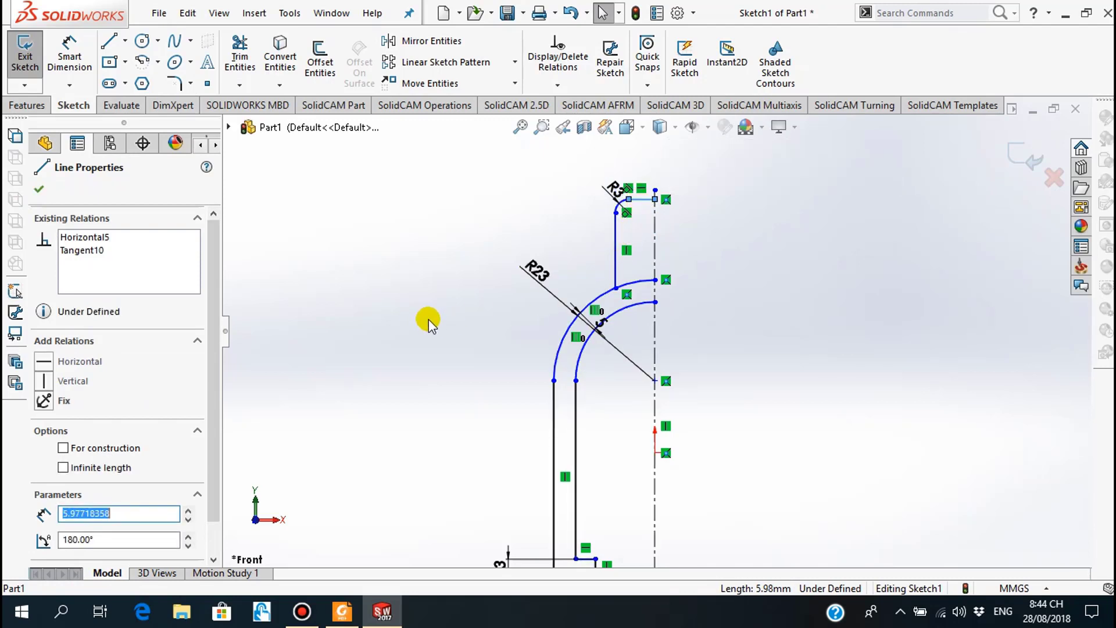
pyautogui.click(414, 322)
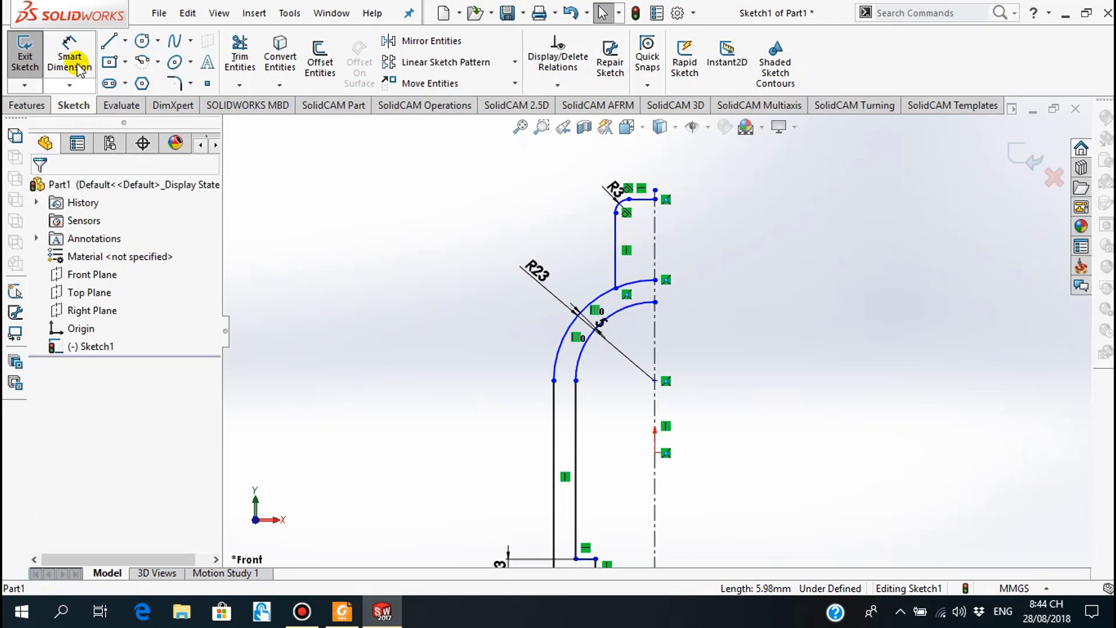
# Step: Fillet the boss's vertical line to the outer arc at R3, accepting the relation-removal warning
pyautogui.click(174, 83)
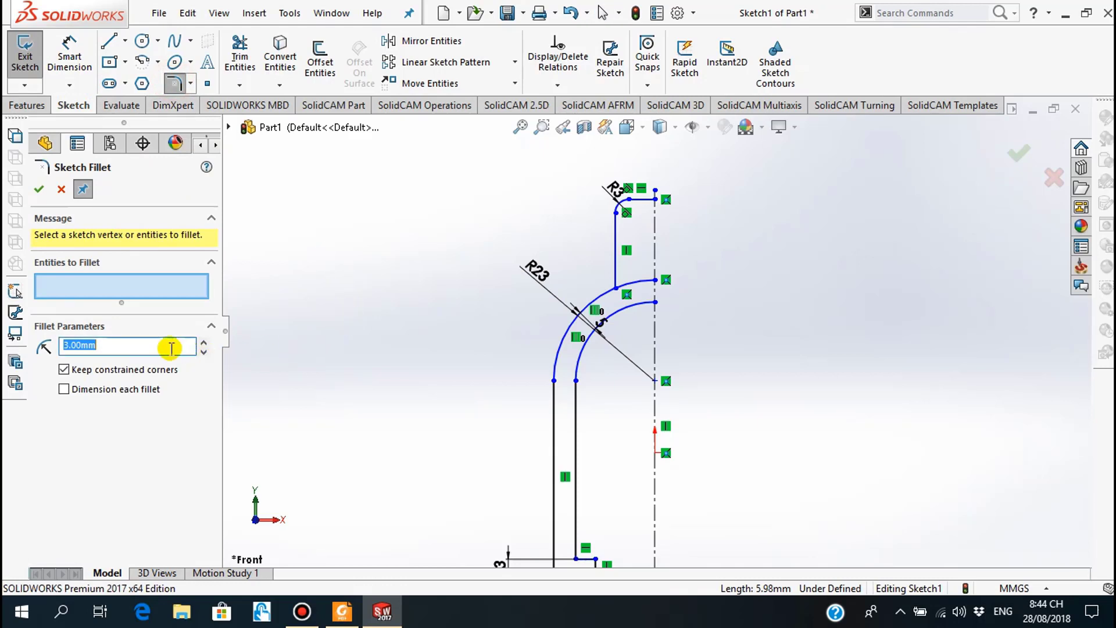
pyautogui.click(615, 286)
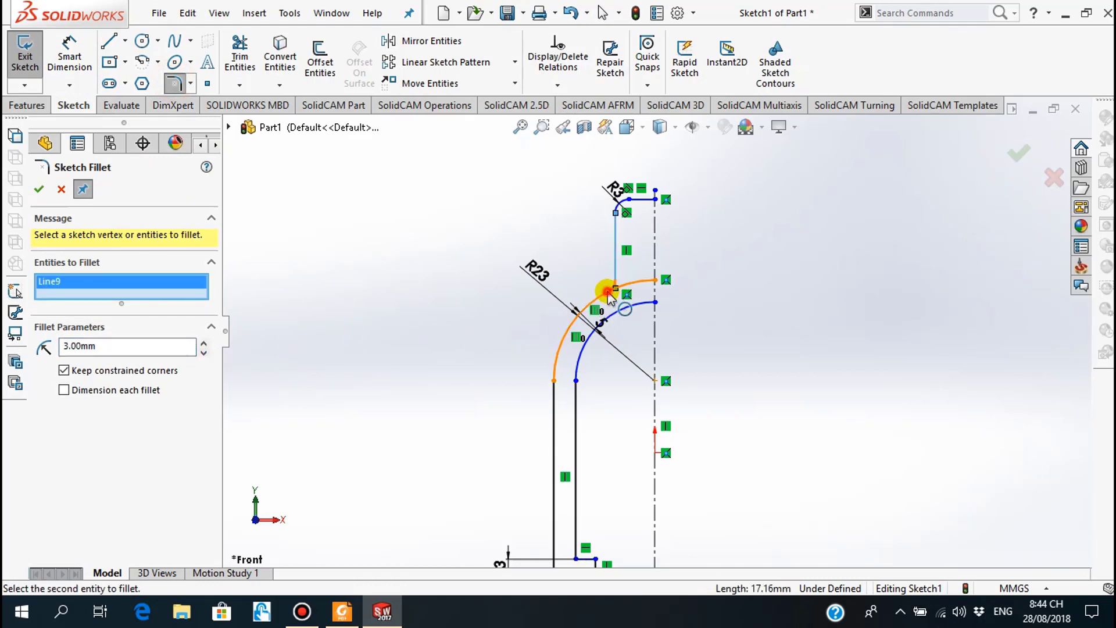
pyautogui.click(608, 291)
pyautogui.click(594, 314)
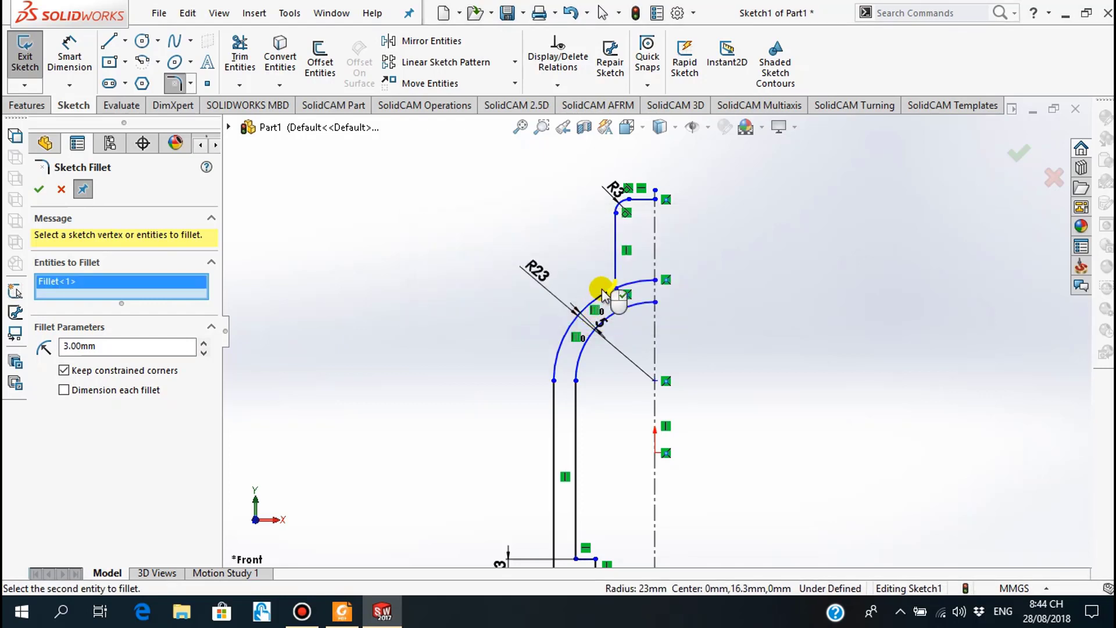
pyautogui.click(39, 189)
pyautogui.scroll(-2, 615, 311)
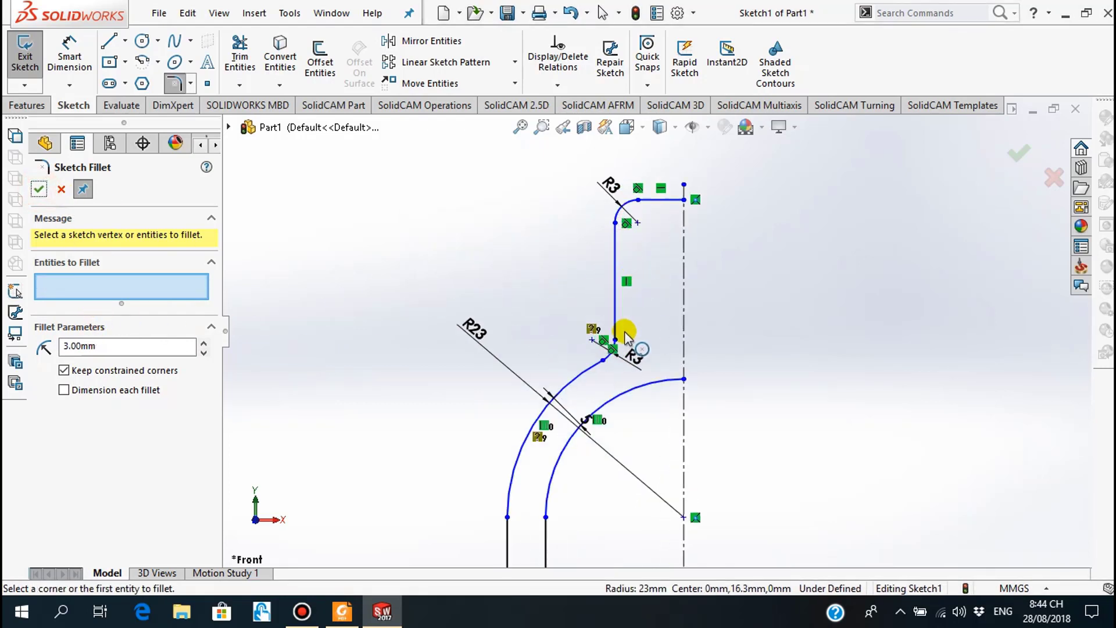
pyautogui.scroll(-2, 616, 349)
pyautogui.scroll(2, 665, 307)
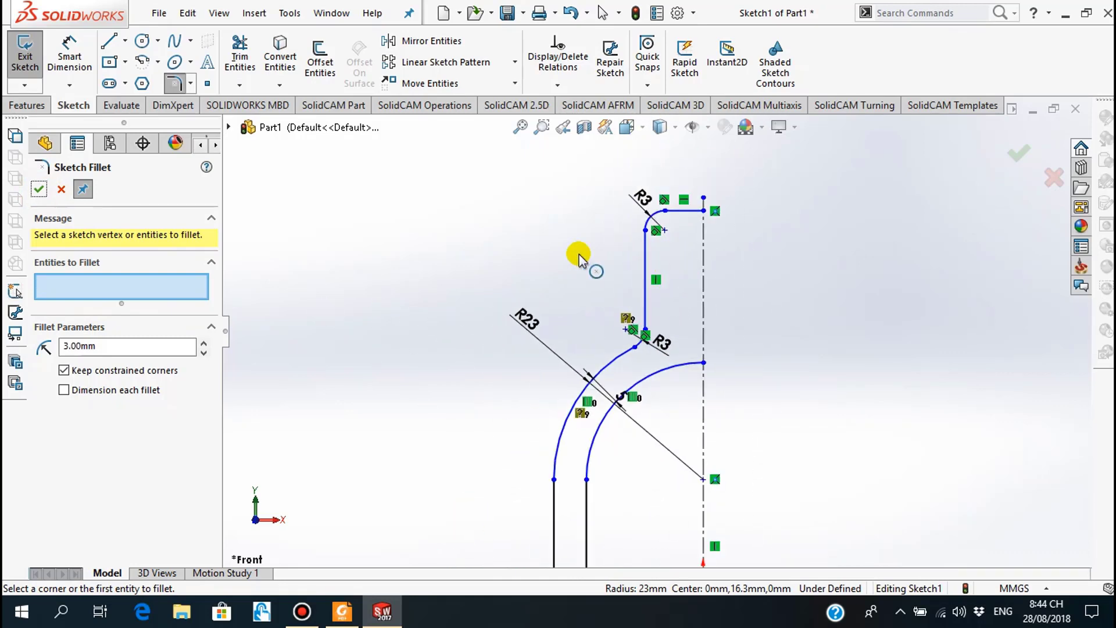
pyautogui.click(340, 620)
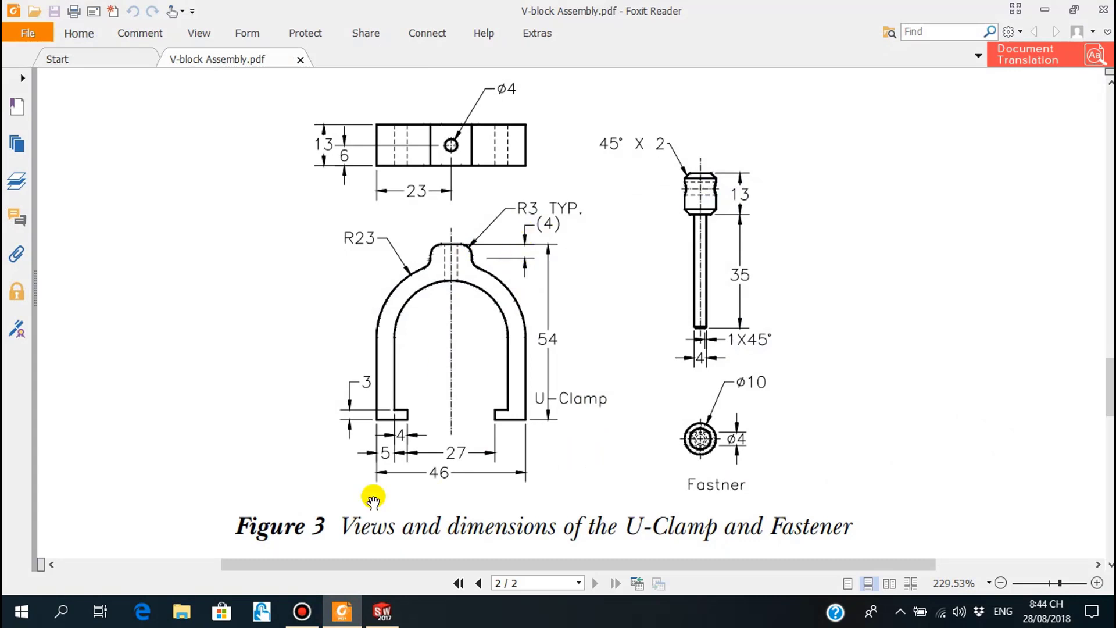
pyautogui.click(343, 611)
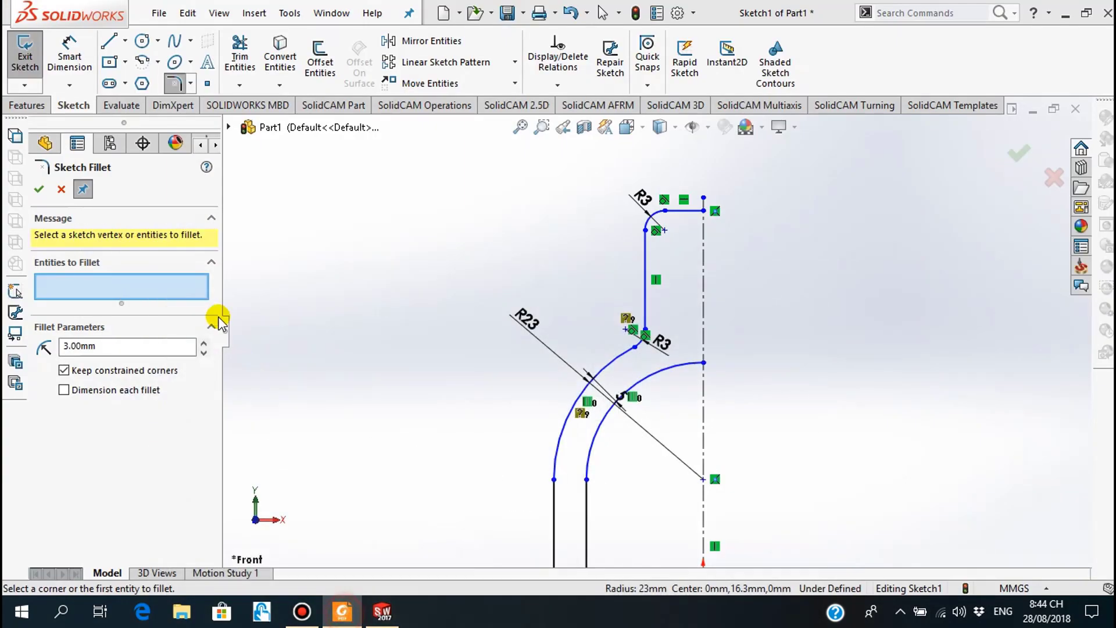
# Step: Dimension the boss top line to the arc end point as 4 mm, then compare with the drawing
pyautogui.click(39, 190)
pyautogui.click(70, 49)
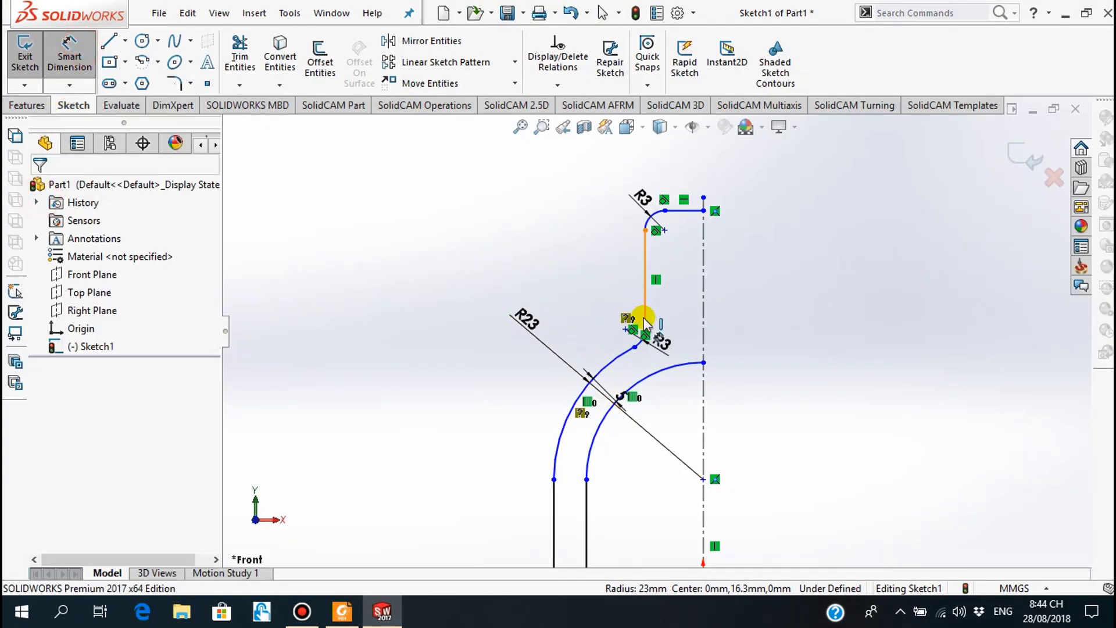
pyautogui.click(681, 210)
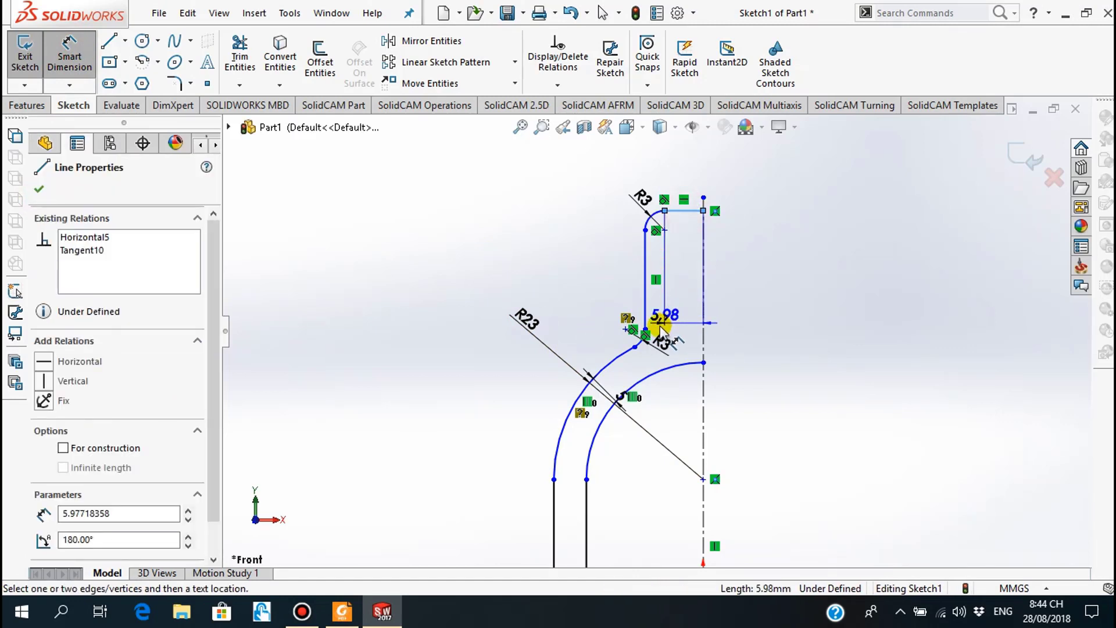
pyautogui.scroll(-2, 654, 332)
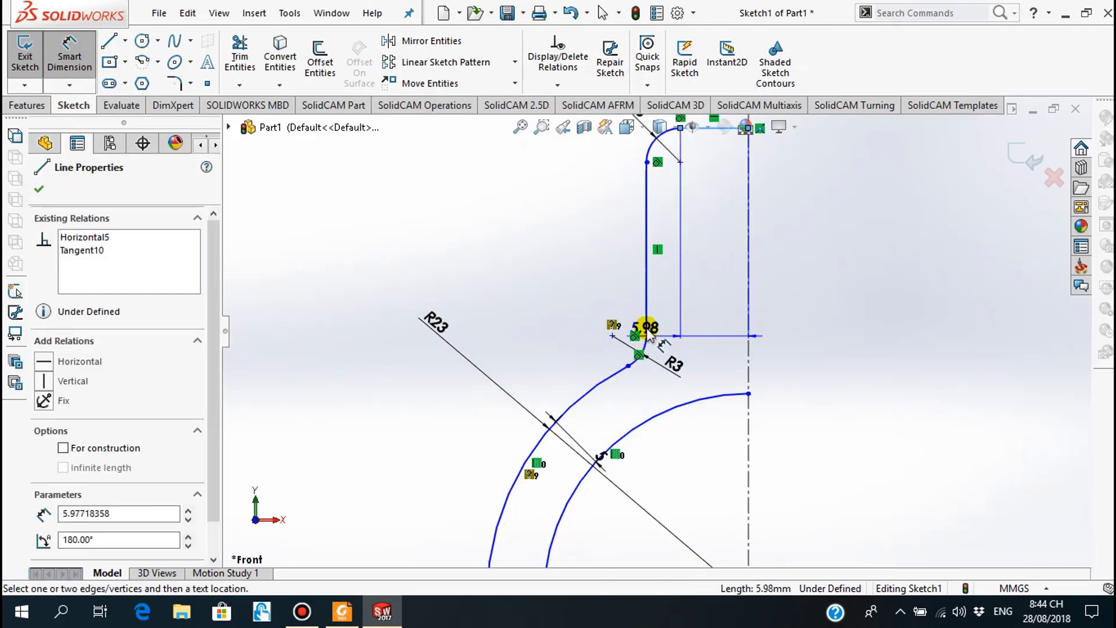
pyautogui.click(645, 336)
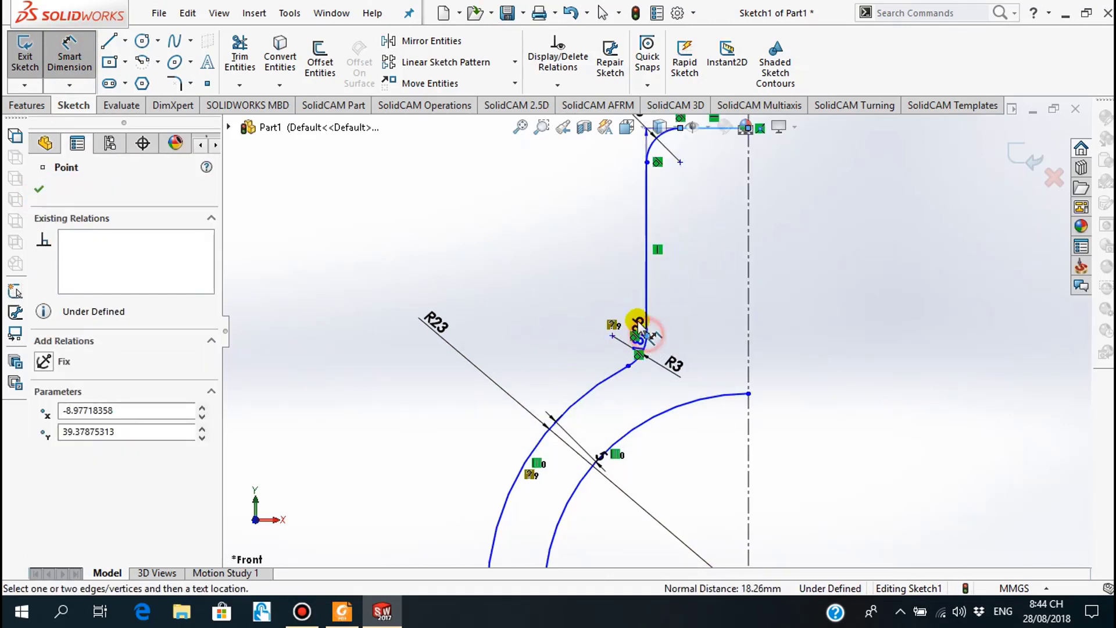
pyautogui.scroll(3, 652, 335)
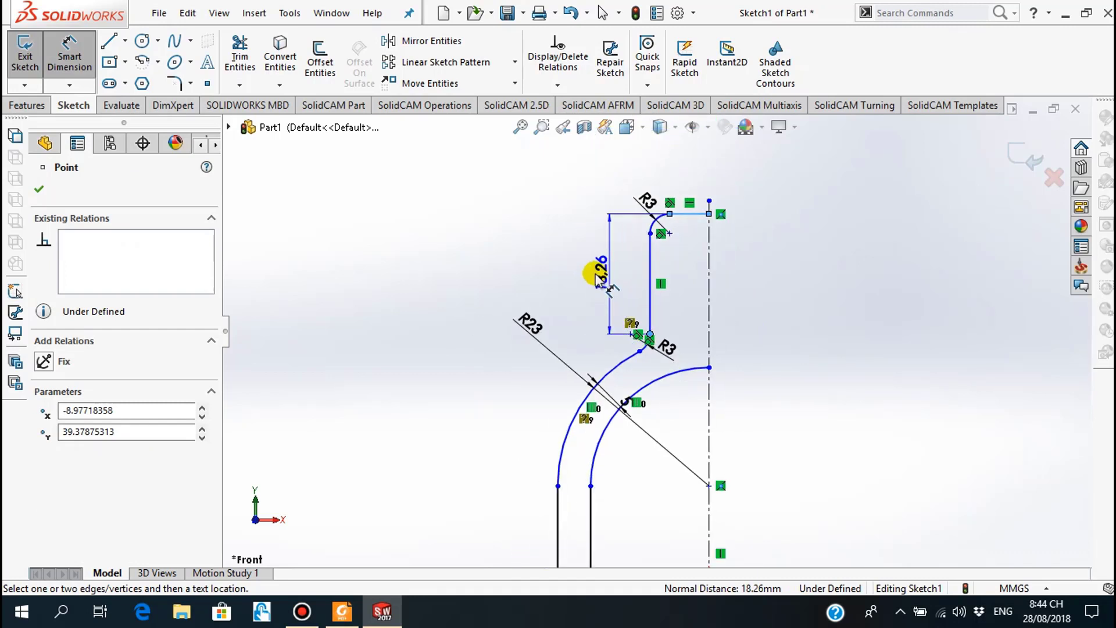
pyautogui.click(532, 268)
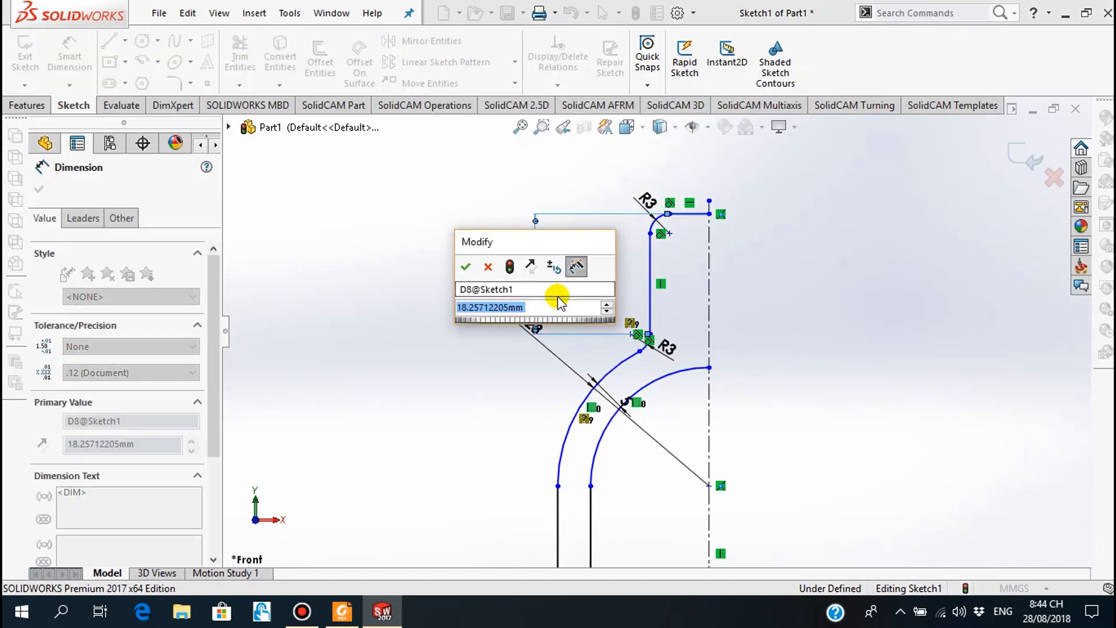
pyautogui.write('4')
pyautogui.press('Return')
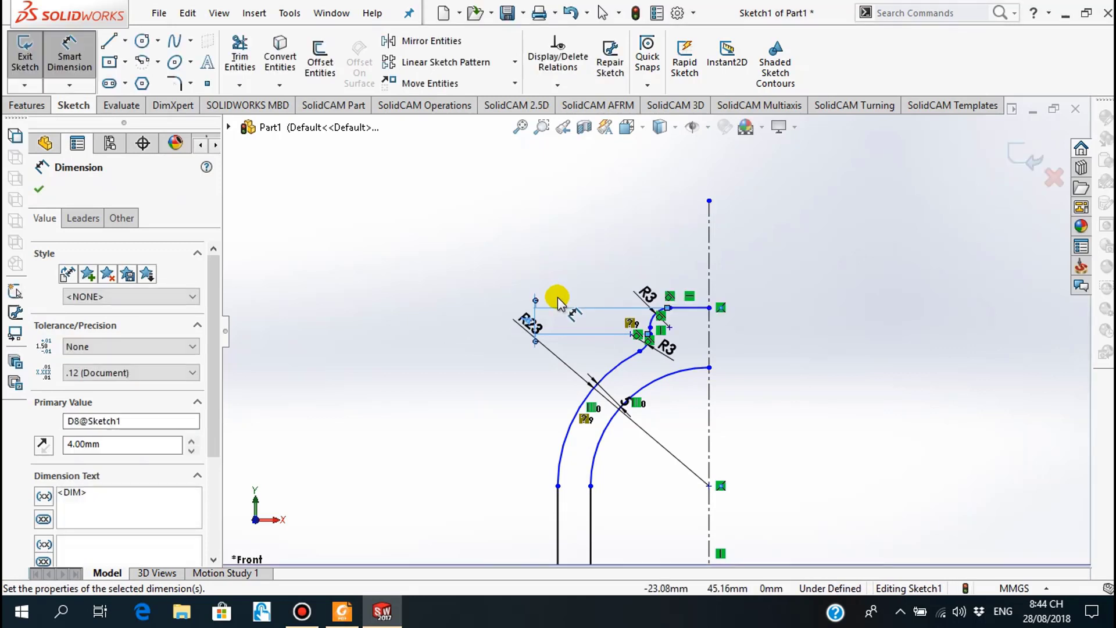
pyautogui.click(41, 189)
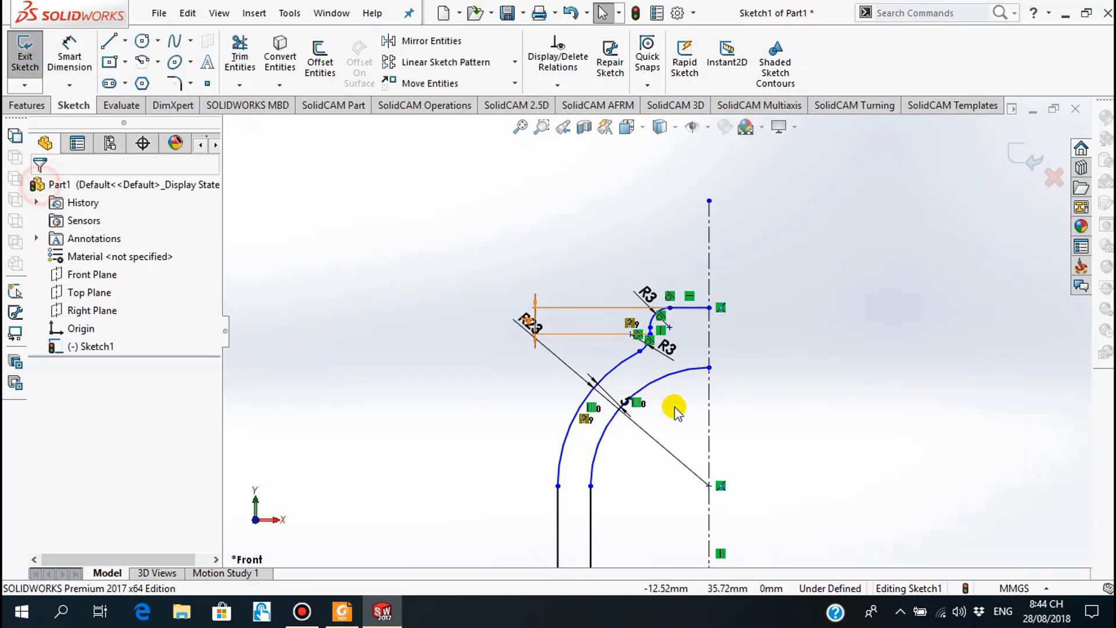
pyautogui.scroll(3, 673, 498)
pyautogui.scroll(-2, 618, 444)
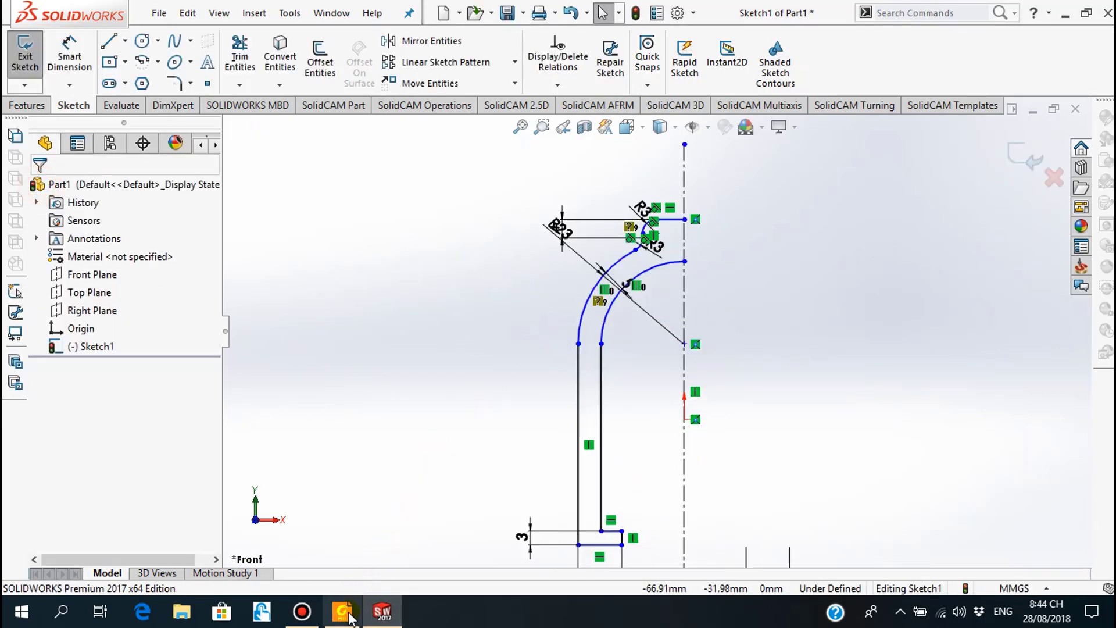
pyautogui.moveTo(342, 611)
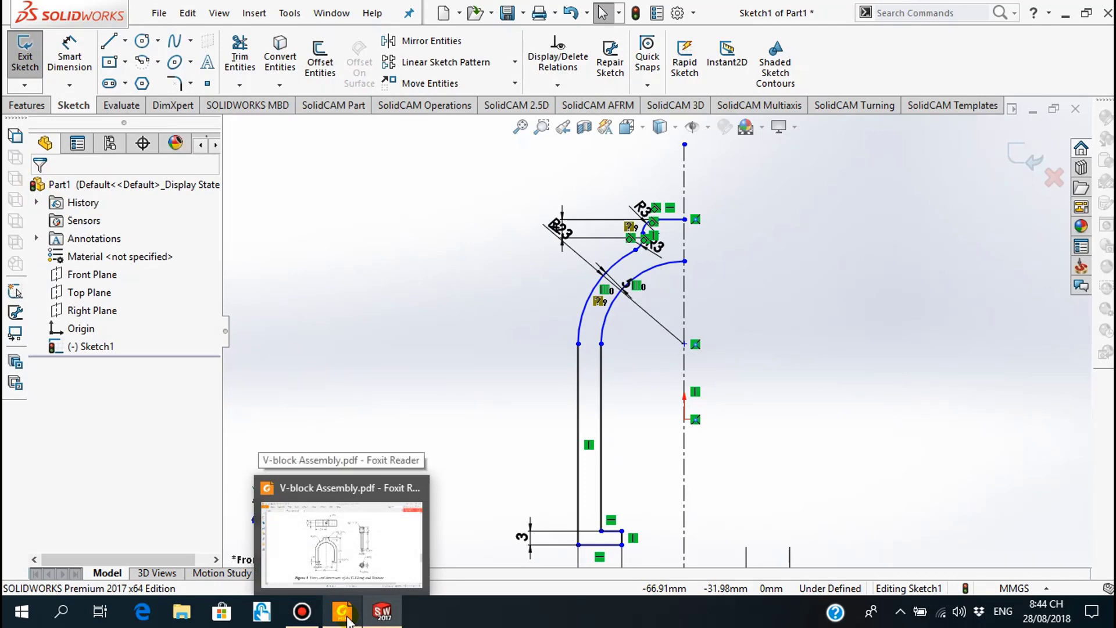
pyautogui.click(347, 619)
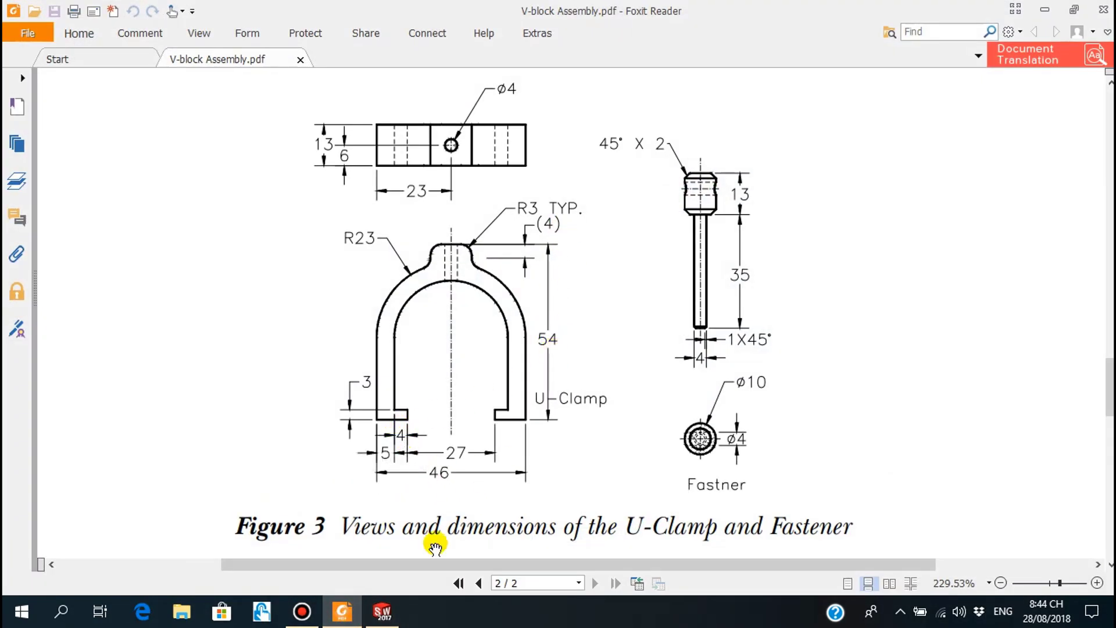
# Step: Add a 54 mm height dimension from the top horizontal line to the bottom line
pyautogui.click(342, 612)
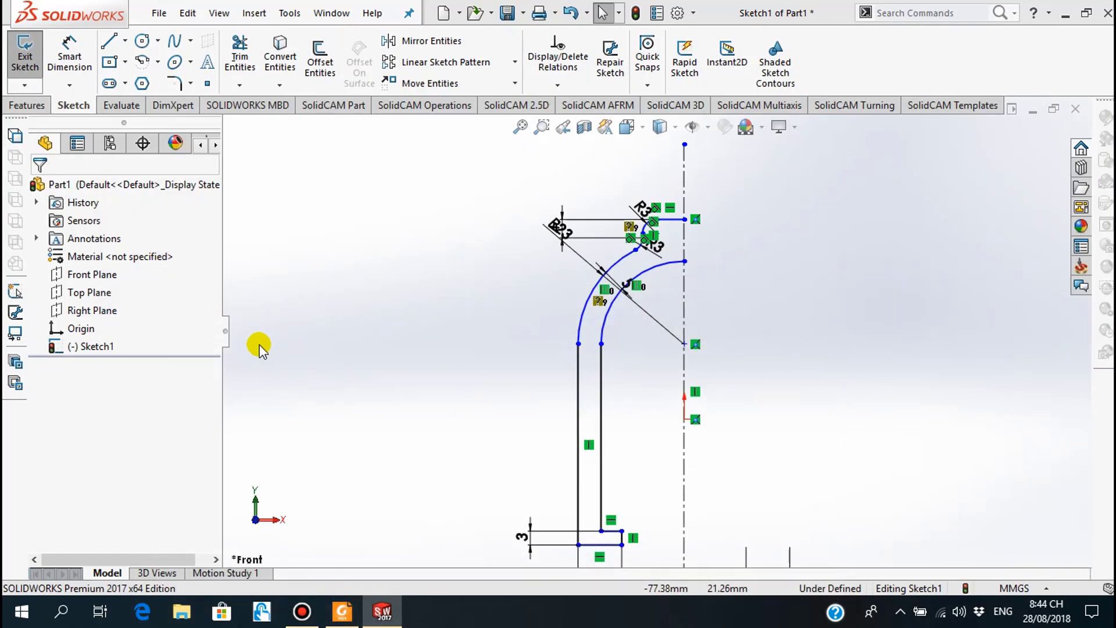
pyautogui.click(69, 52)
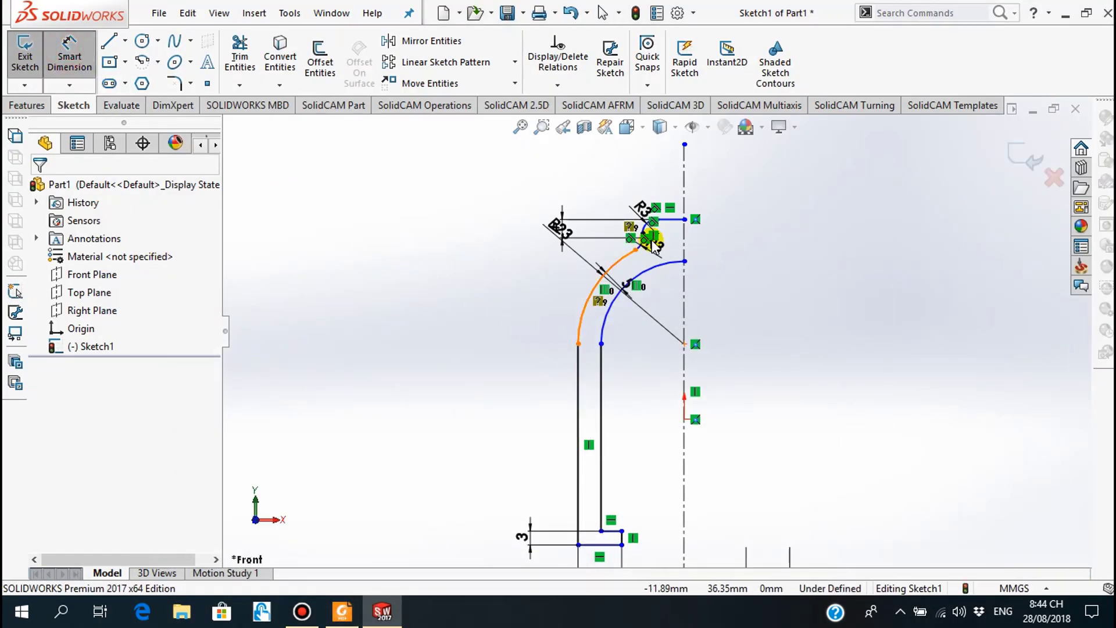
pyautogui.click(661, 219)
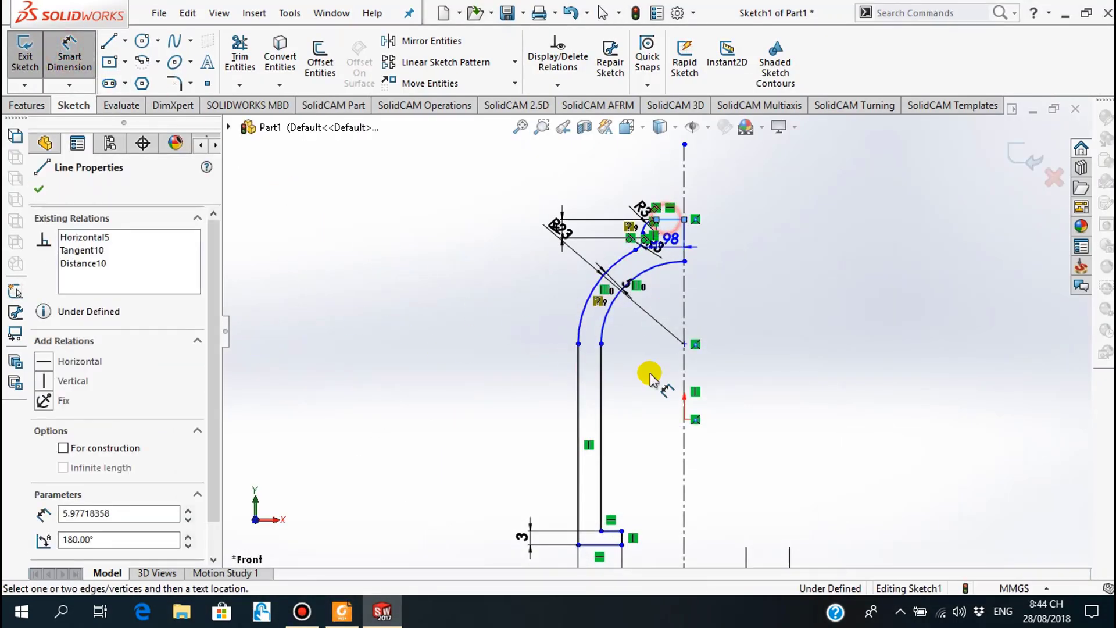
pyautogui.click(596, 544)
pyautogui.click(517, 365)
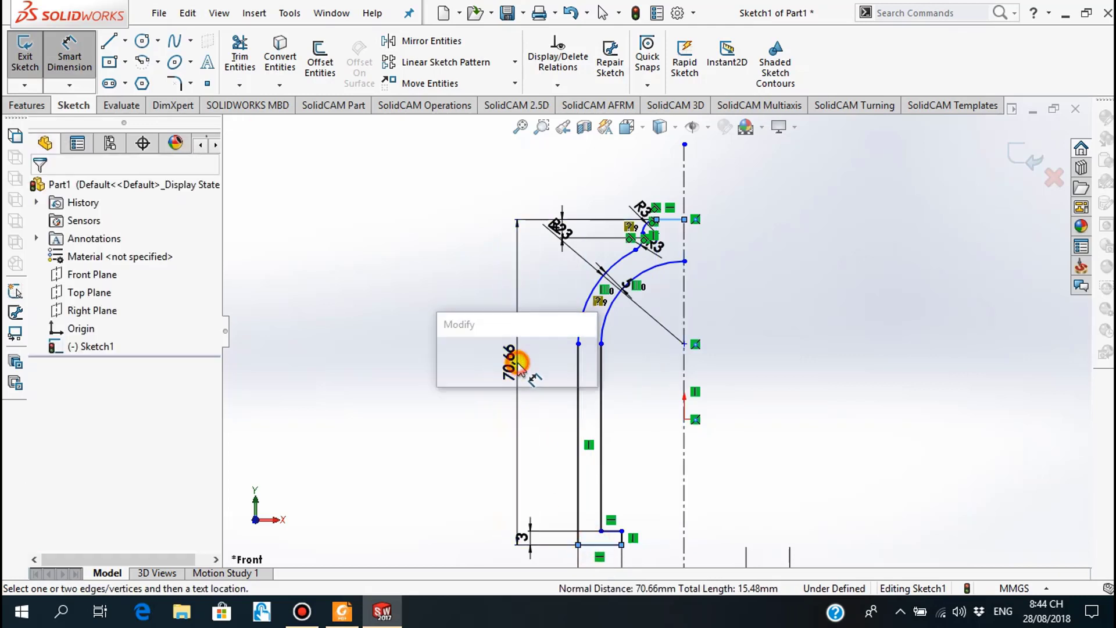
pyautogui.write('54')
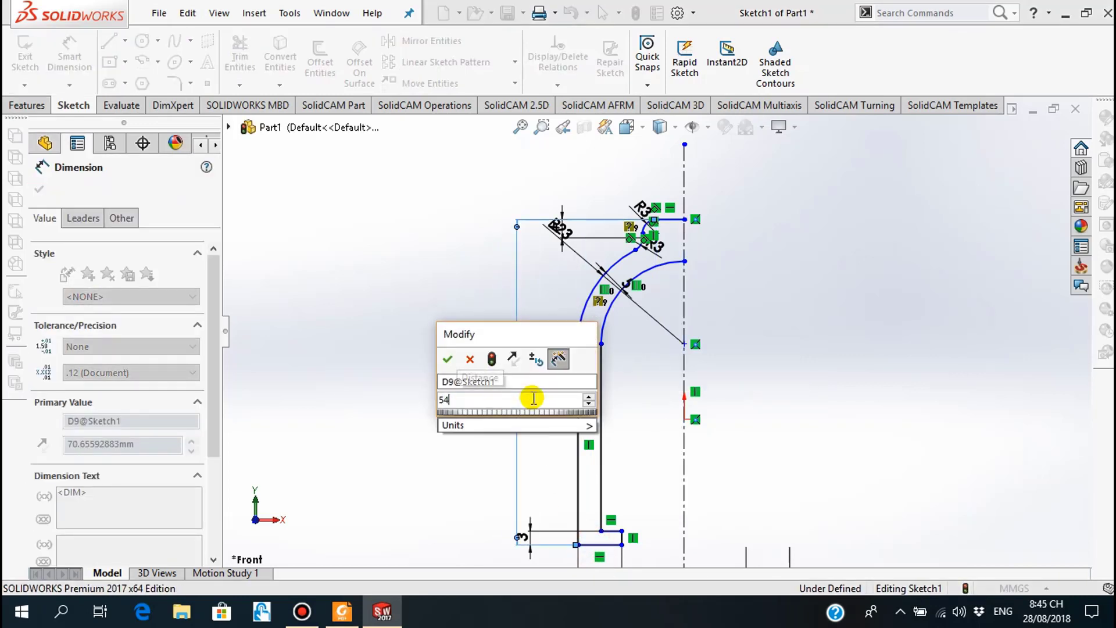
pyautogui.press('Return')
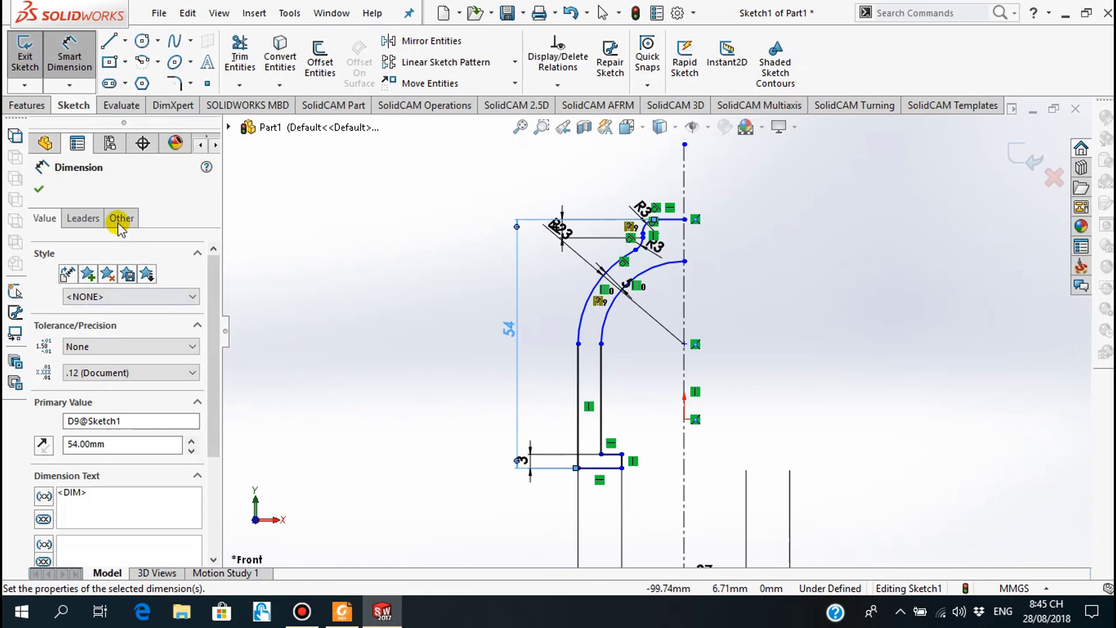
pyautogui.click(40, 190)
pyautogui.scroll(-2, 669, 238)
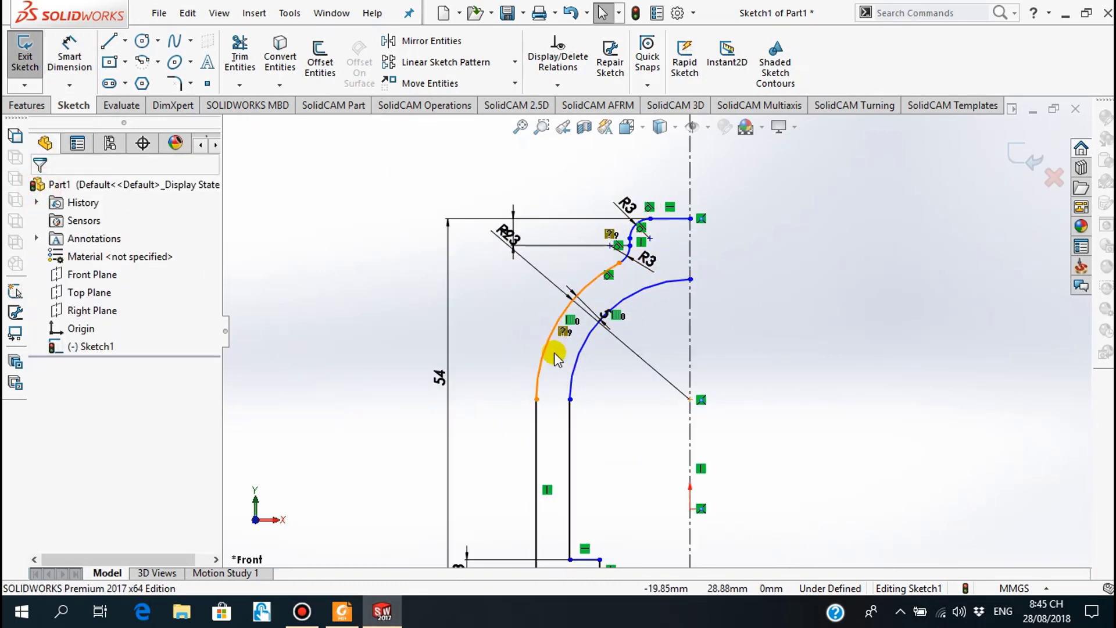
pyautogui.scroll(2, 584, 471)
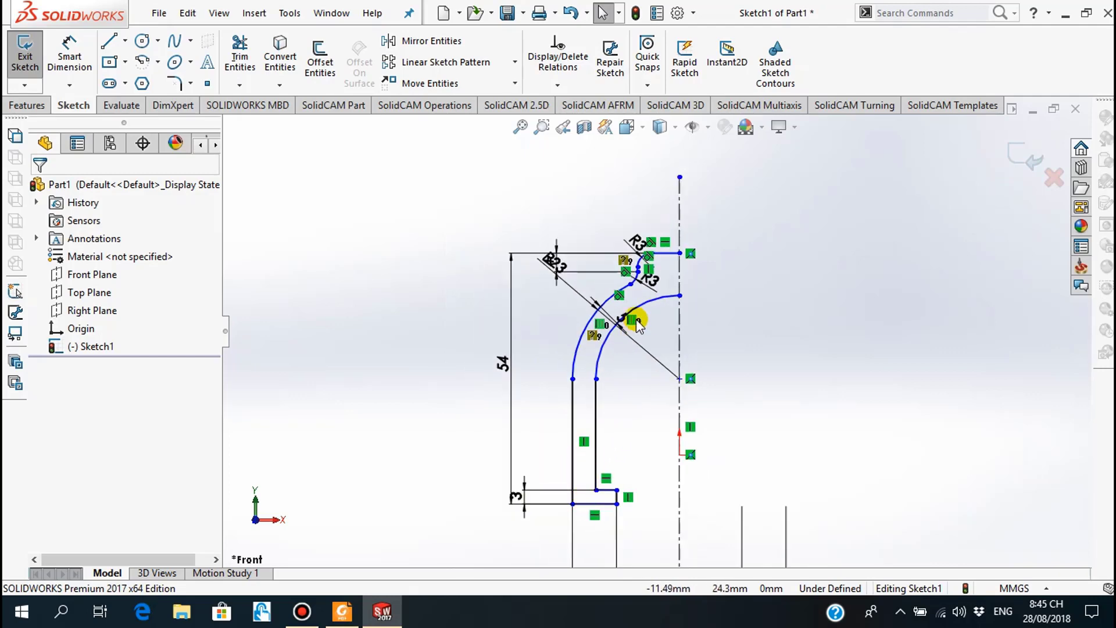
pyautogui.click(343, 612)
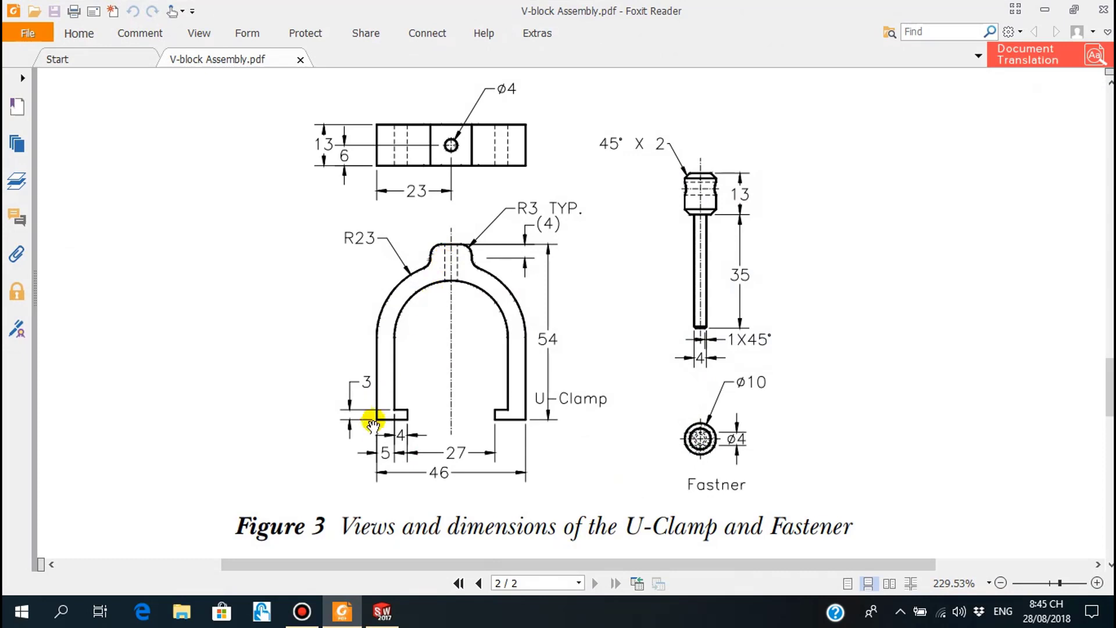
pyautogui.click(342, 612)
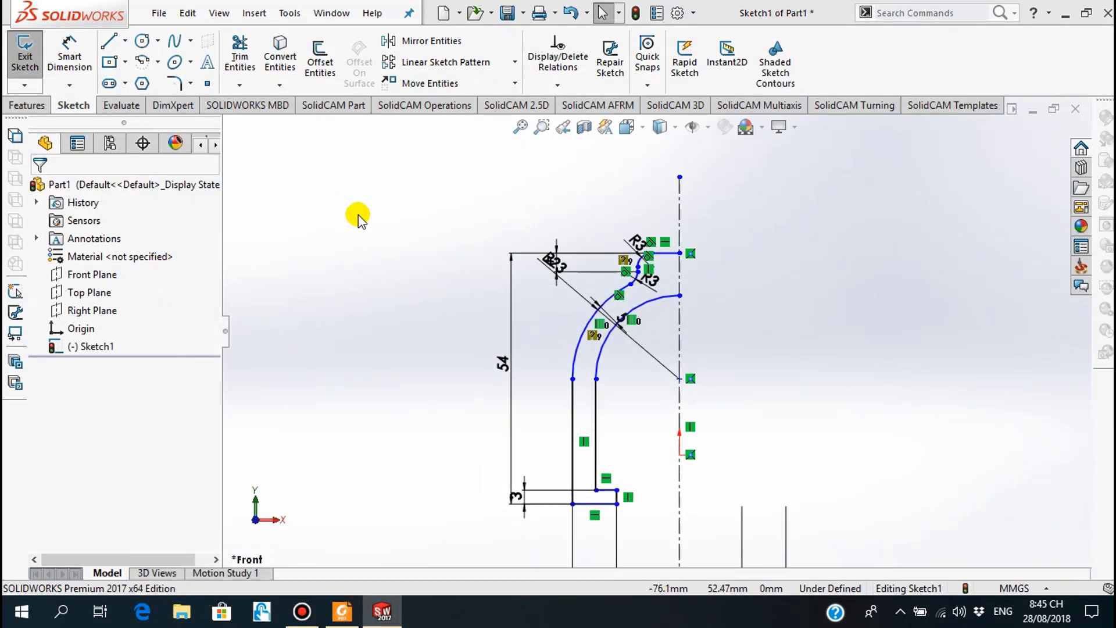
# Step: Mirror all half-profile lines and arcs about the vertical centerline
pyautogui.click(428, 39)
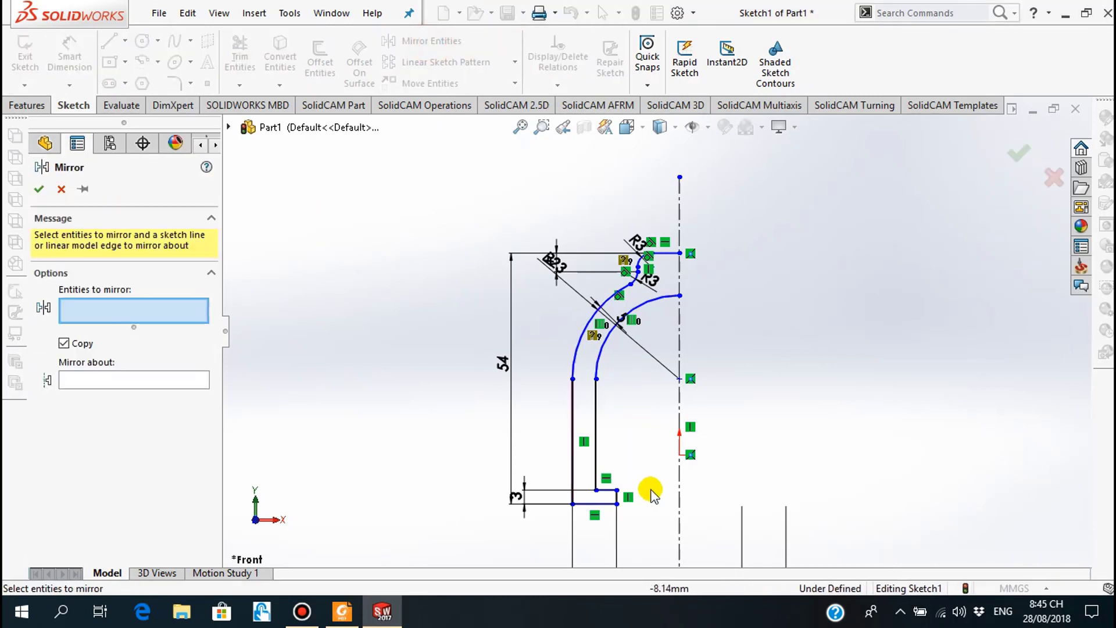
pyautogui.moveTo(662, 505); pyautogui.dragTo(497, 205)
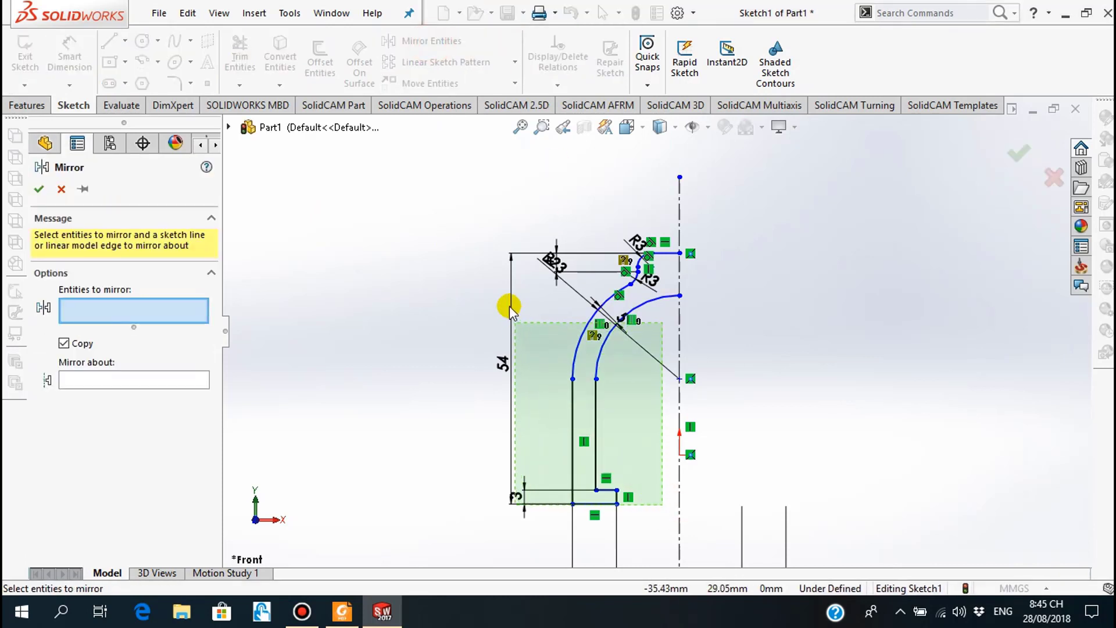
pyautogui.moveTo(644, 536); pyautogui.dragTo(468, 418)
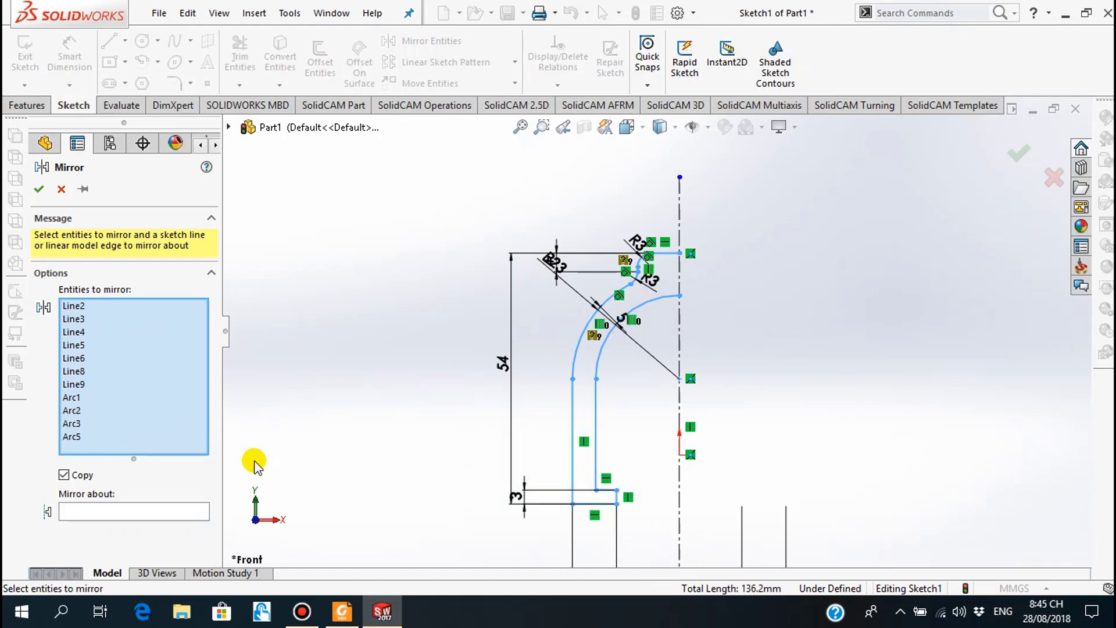
pyautogui.click(118, 513)
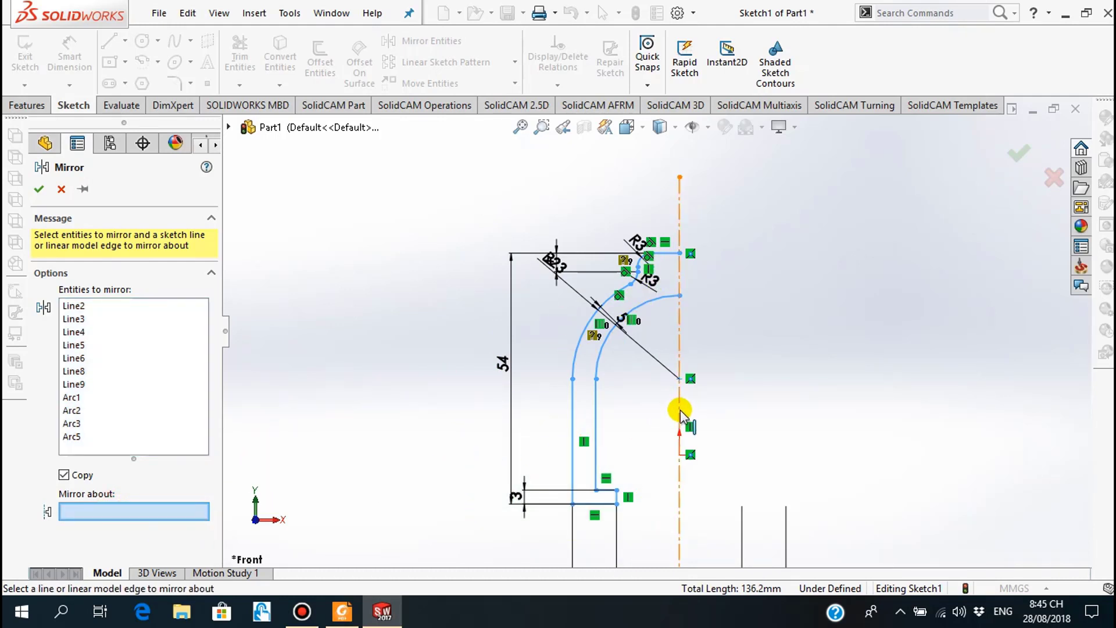
pyautogui.click(680, 410)
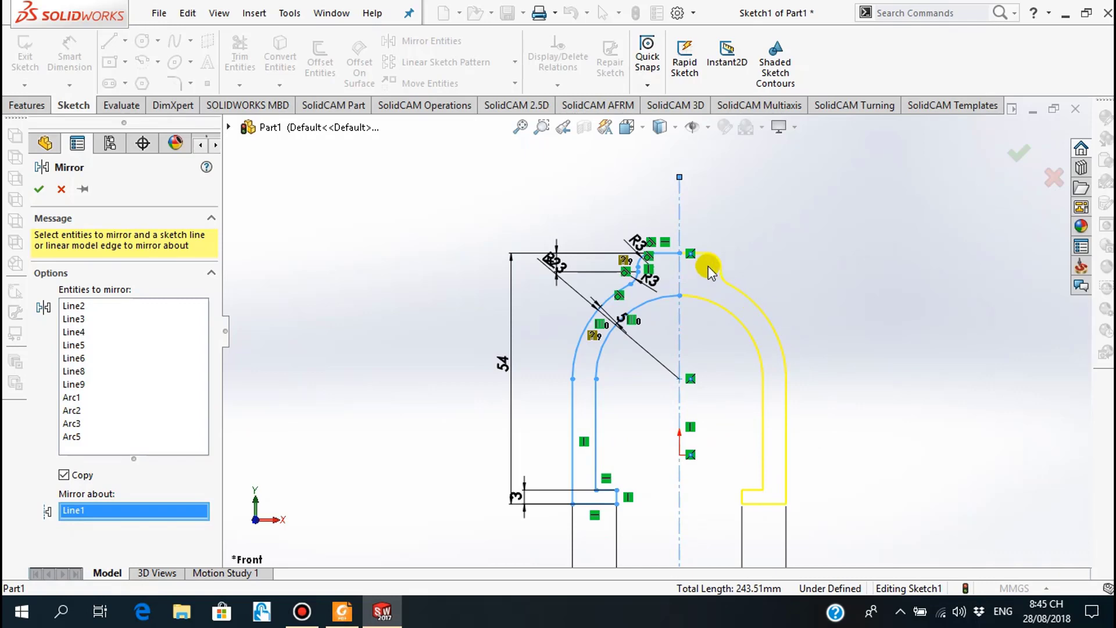
pyautogui.click(38, 189)
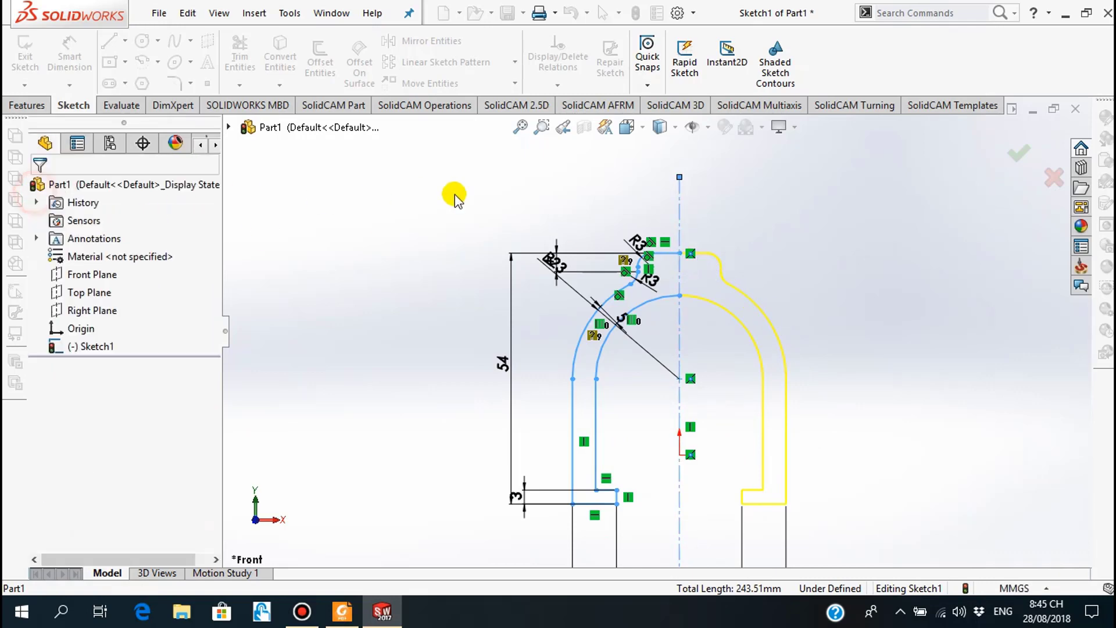
pyautogui.scroll(-3, 681, 250)
pyautogui.scroll(-3, 666, 269)
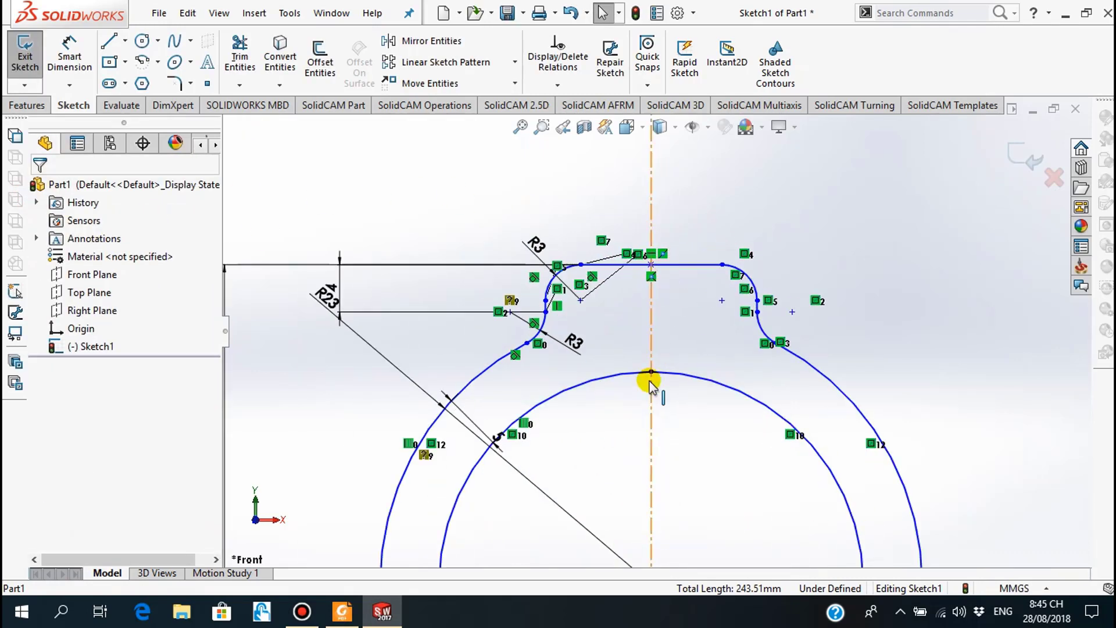
pyautogui.scroll(5, 648, 381)
pyautogui.scroll(2, 675, 459)
pyautogui.scroll(-4, 667, 371)
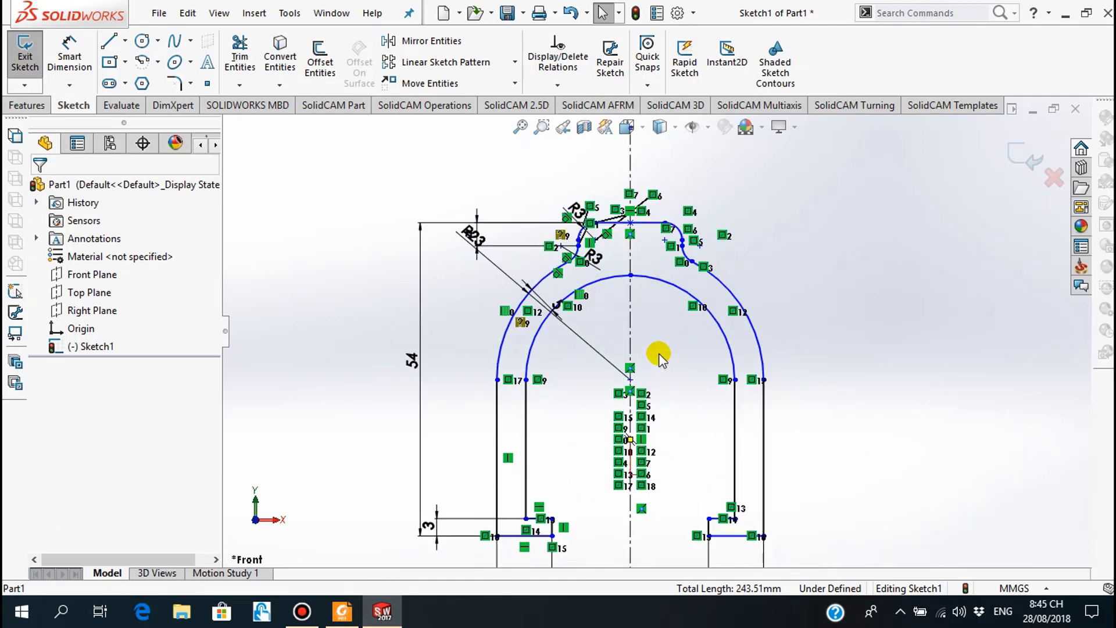
pyautogui.scroll(1, 671, 368)
pyautogui.scroll(1, 670, 370)
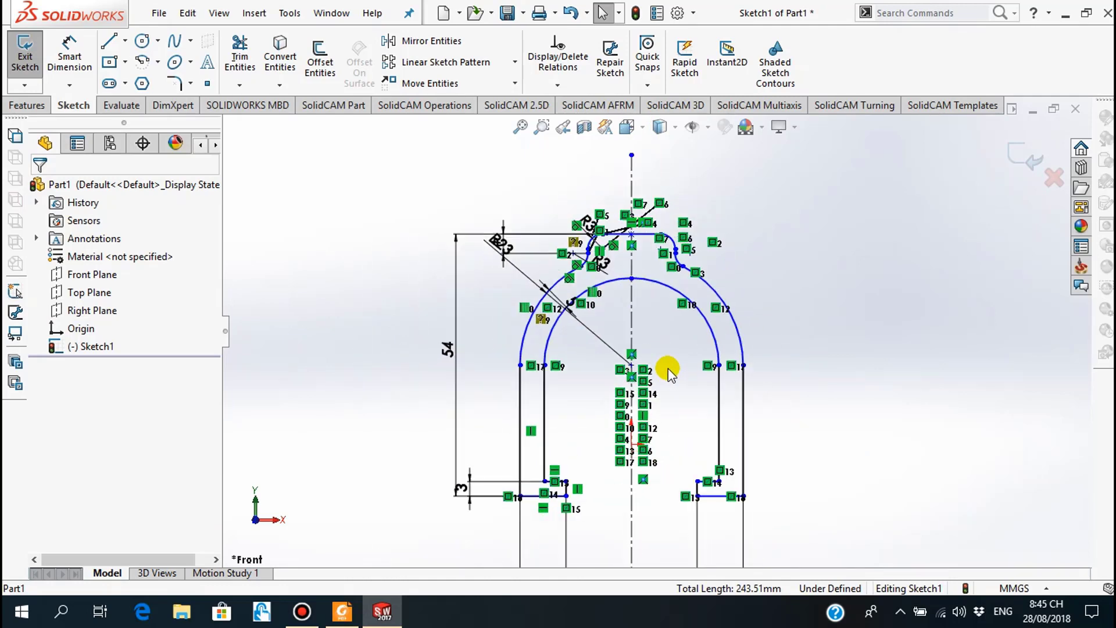
# Step: Boss-extrude the clamp sketch with Mid Plane end condition to a 13 mm depth
pyautogui.click(17, 105)
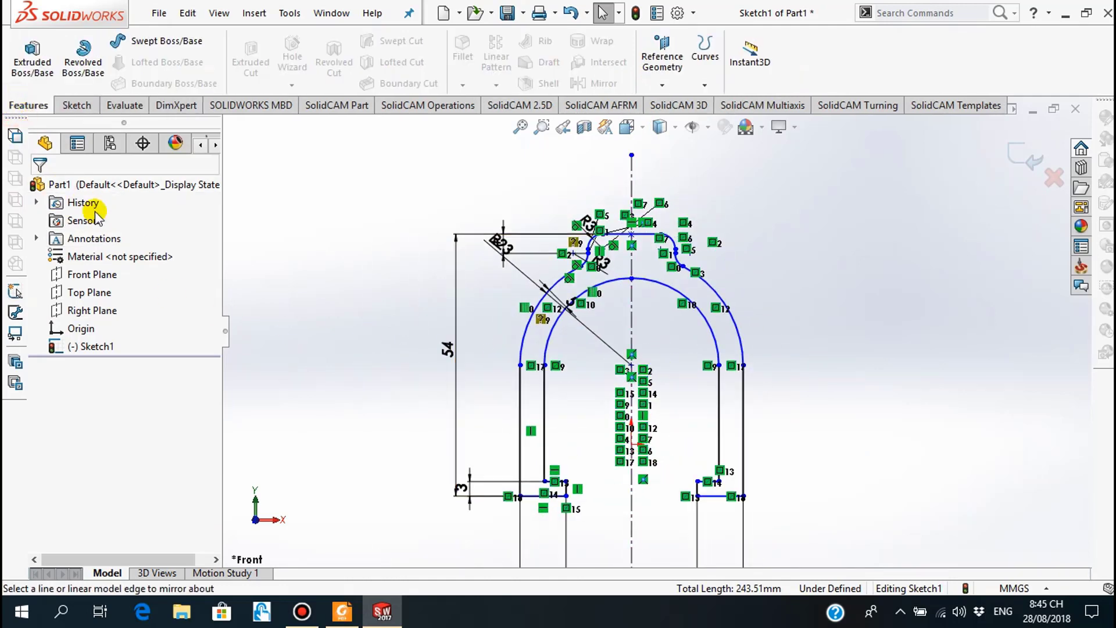
pyautogui.click(35, 64)
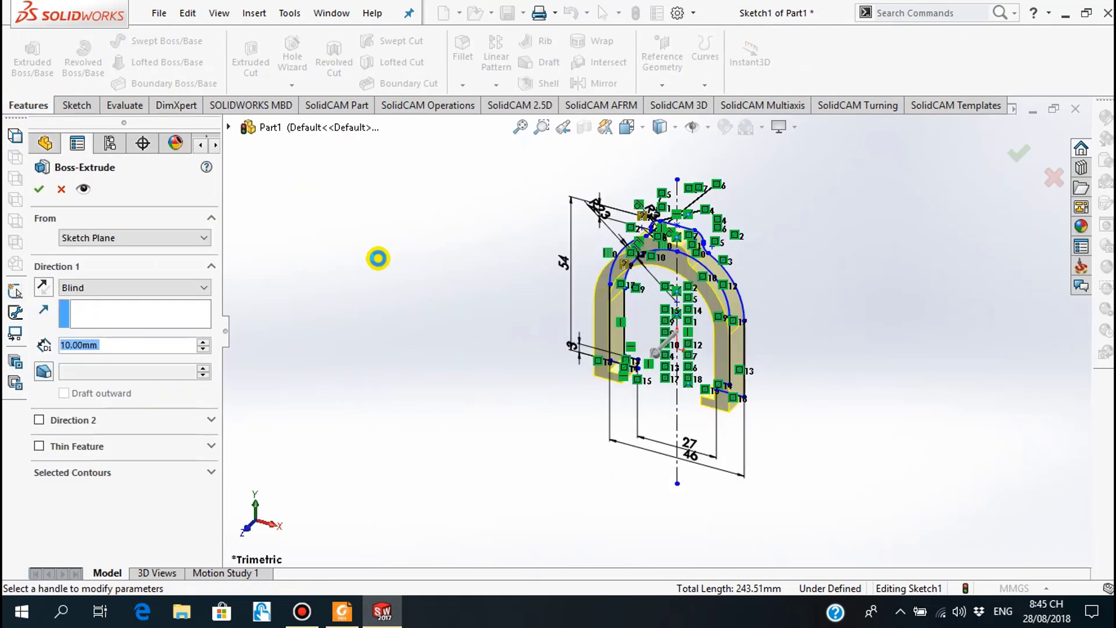
pyautogui.click(342, 611)
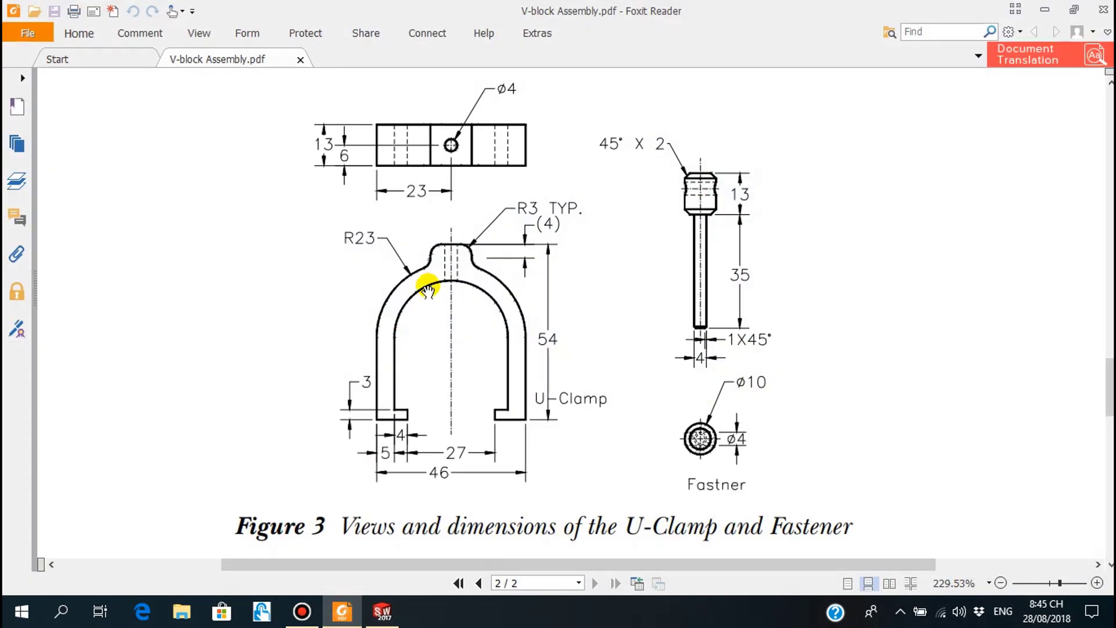
pyautogui.click(343, 613)
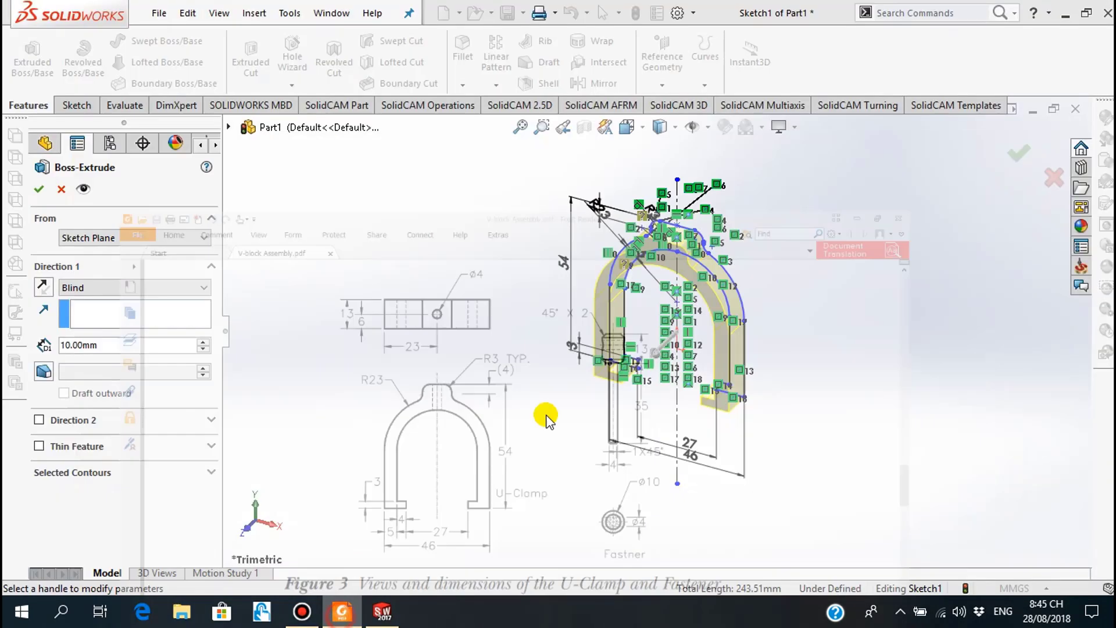
pyautogui.moveTo(840, 317); pyautogui.dragTo(804, 379, button='middle')
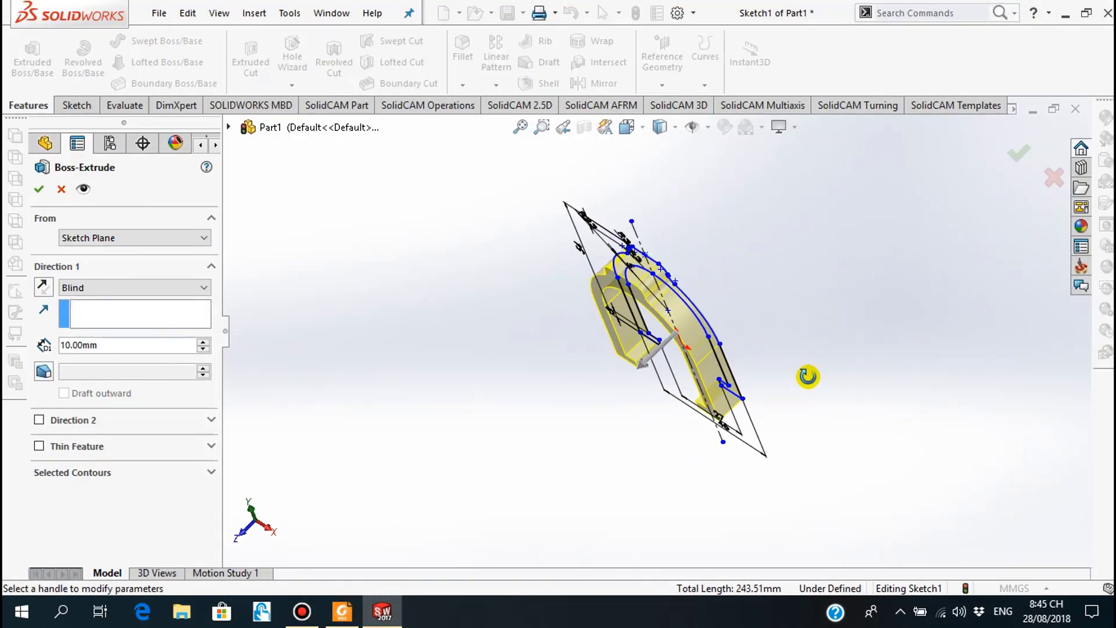
pyautogui.click(124, 291)
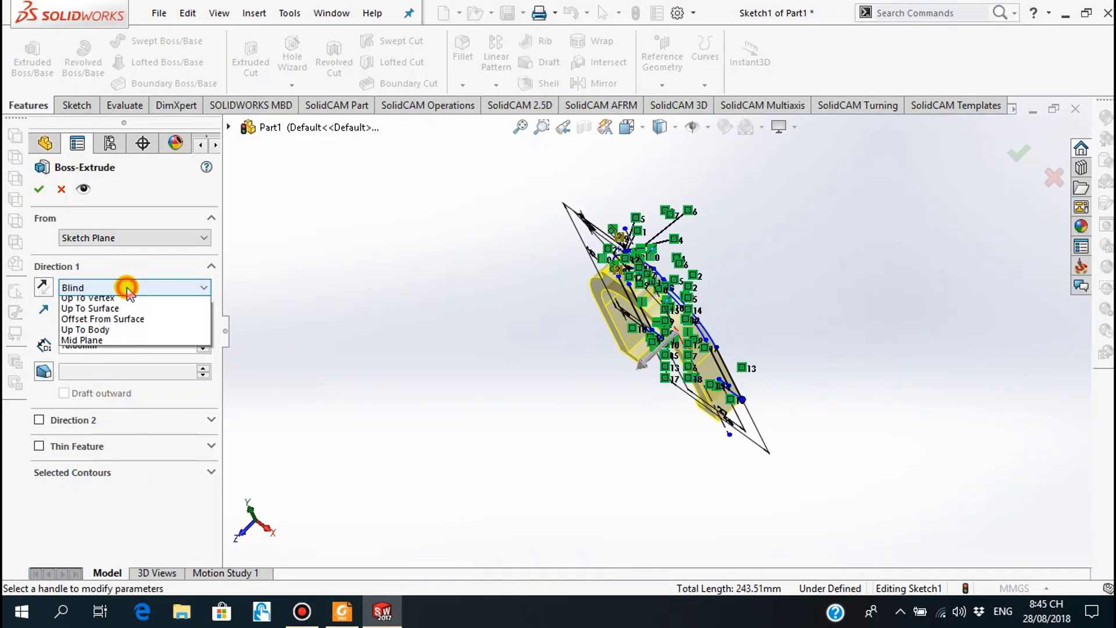
pyautogui.click(115, 355)
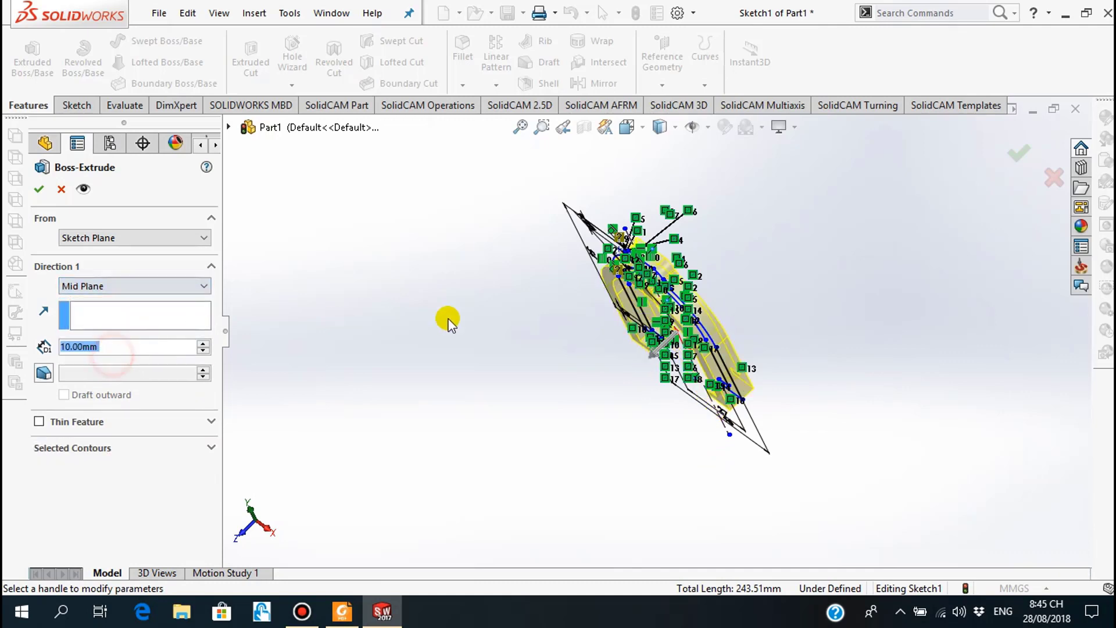
pyautogui.scroll(-2, 756, 352)
pyautogui.moveTo(804, 356)
pyautogui.mouseDown(button='middle')
pyautogui.moveTo(789, 369)
pyautogui.moveTo(803, 357)
pyautogui.mouseUp(button='middle')
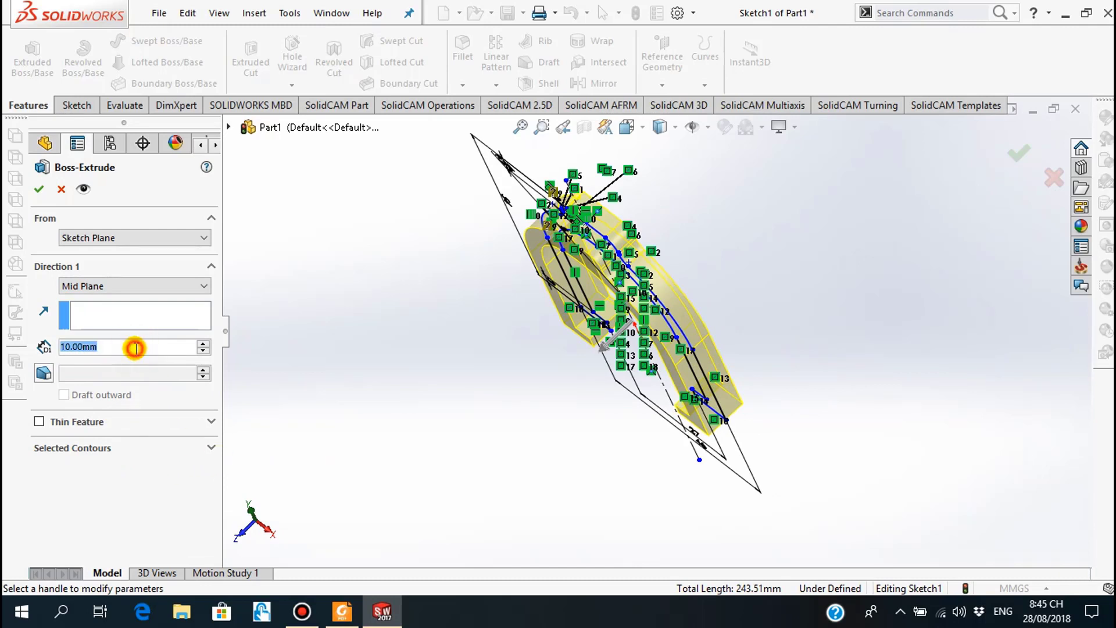
pyautogui.write('13')
pyautogui.press('Return')
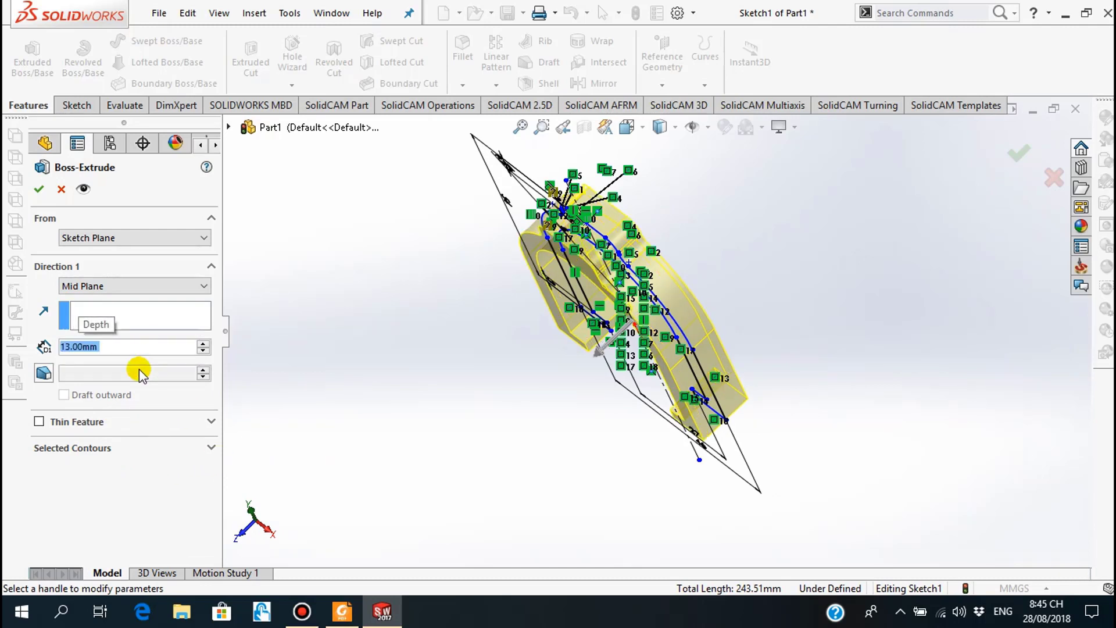
pyautogui.click(39, 190)
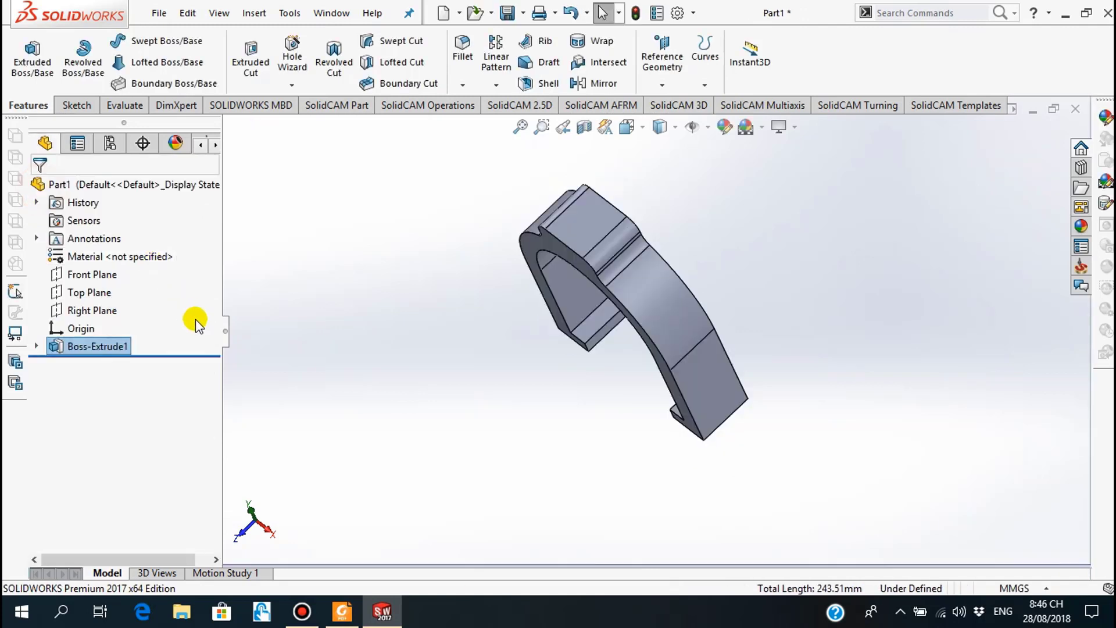
pyautogui.moveTo(610, 288)
pyautogui.mouseDown(button='middle')
pyautogui.moveTo(653, 211)
pyautogui.moveTo(660, 291)
pyautogui.moveTo(628, 341)
pyautogui.moveTo(632, 250)
pyautogui.moveTo(642, 279)
pyautogui.moveTo(605, 301)
pyautogui.moveTo(611, 317)
pyautogui.mouseUp(button='middle')
pyautogui.click(352, 620)
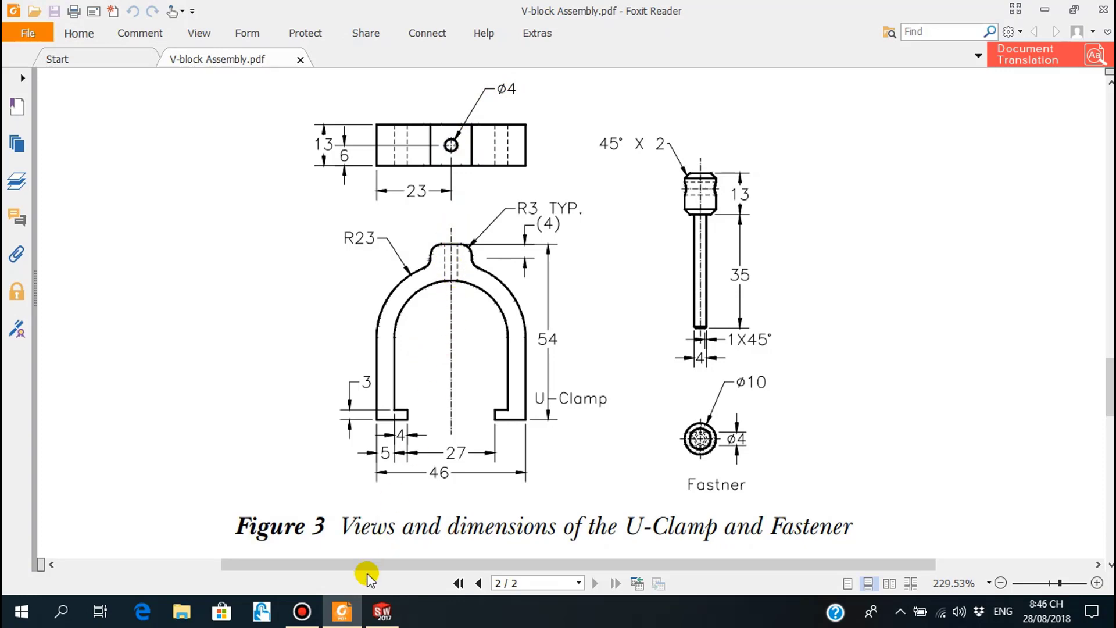
pyautogui.click(347, 613)
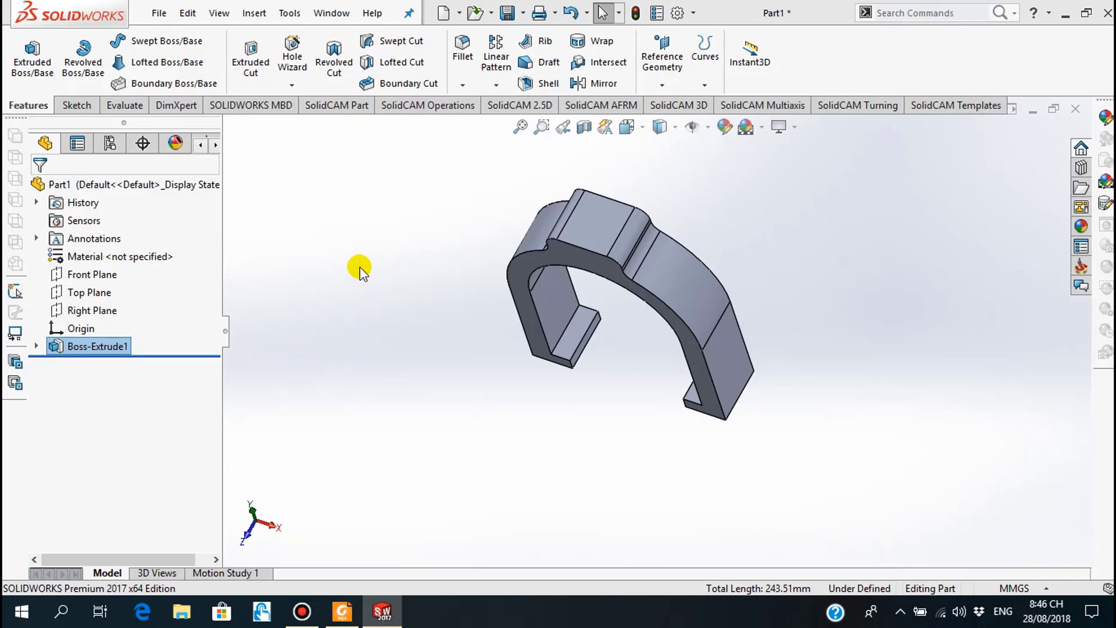
# Step: Start a sketch on the boss top face, viewed normal-to, and draw a circle at the origin
pyautogui.click(602, 223)
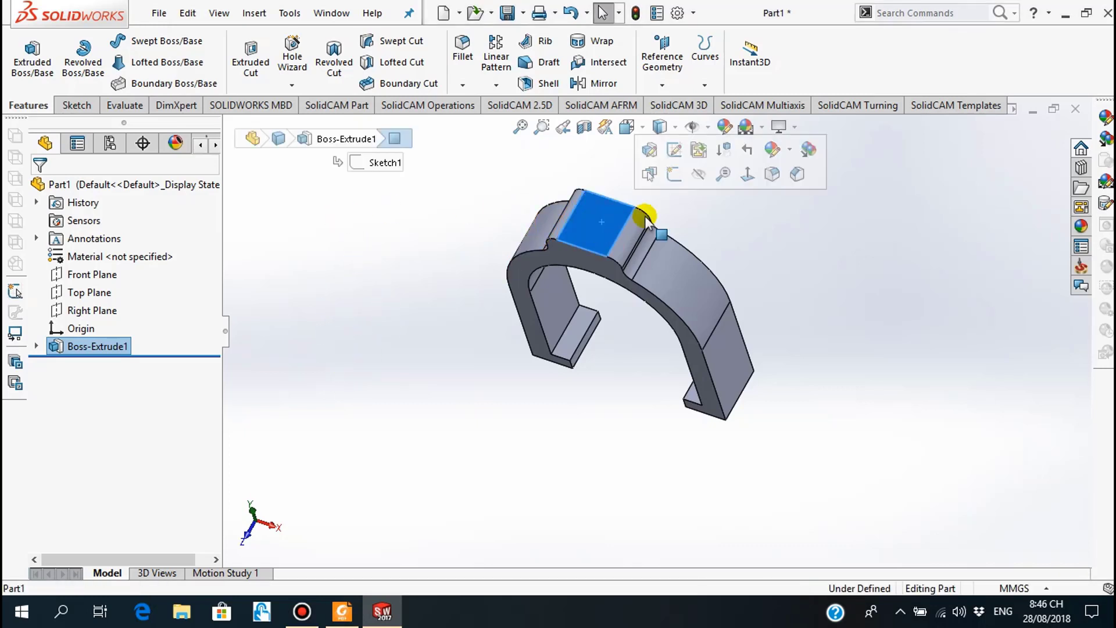
pyautogui.click(746, 175)
pyautogui.click(646, 313)
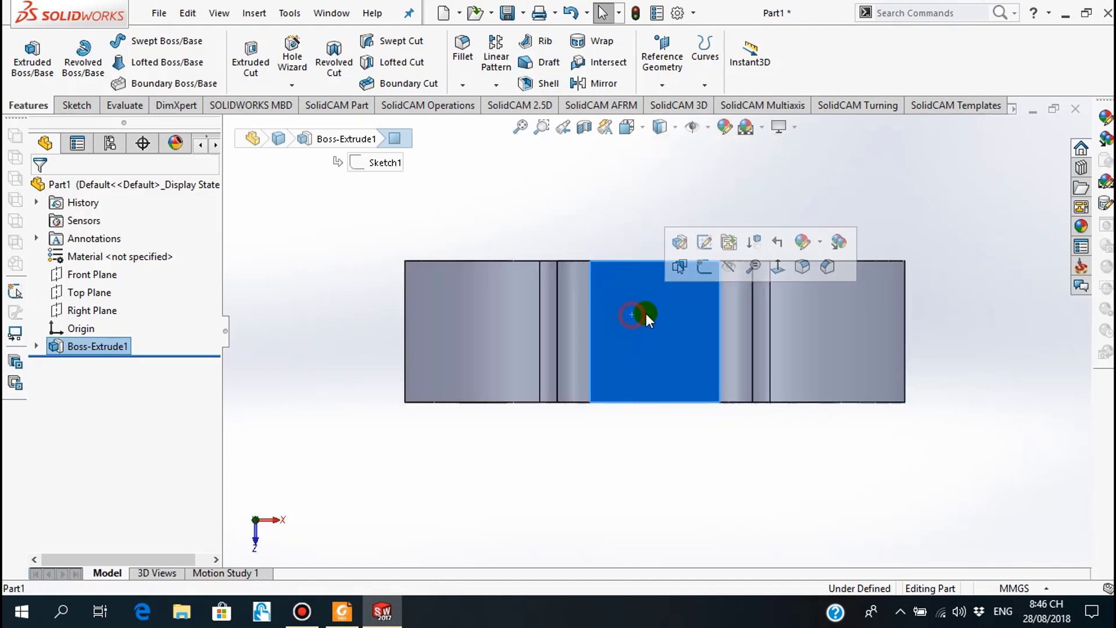
pyautogui.click(703, 268)
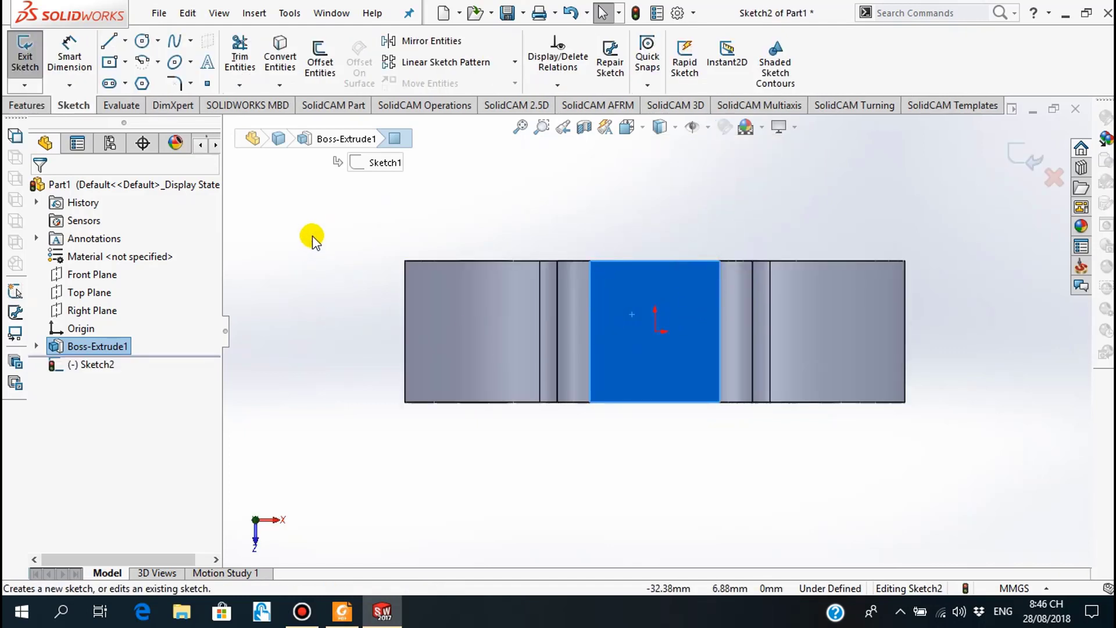
pyautogui.click(142, 41)
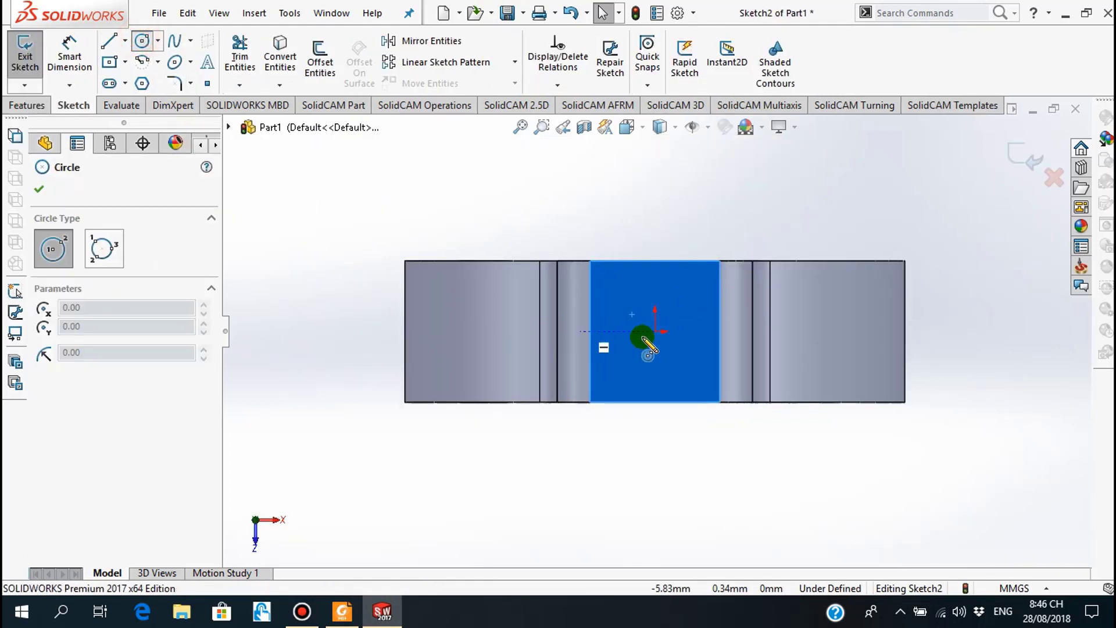
pyautogui.click(655, 332)
pyautogui.click(675, 360)
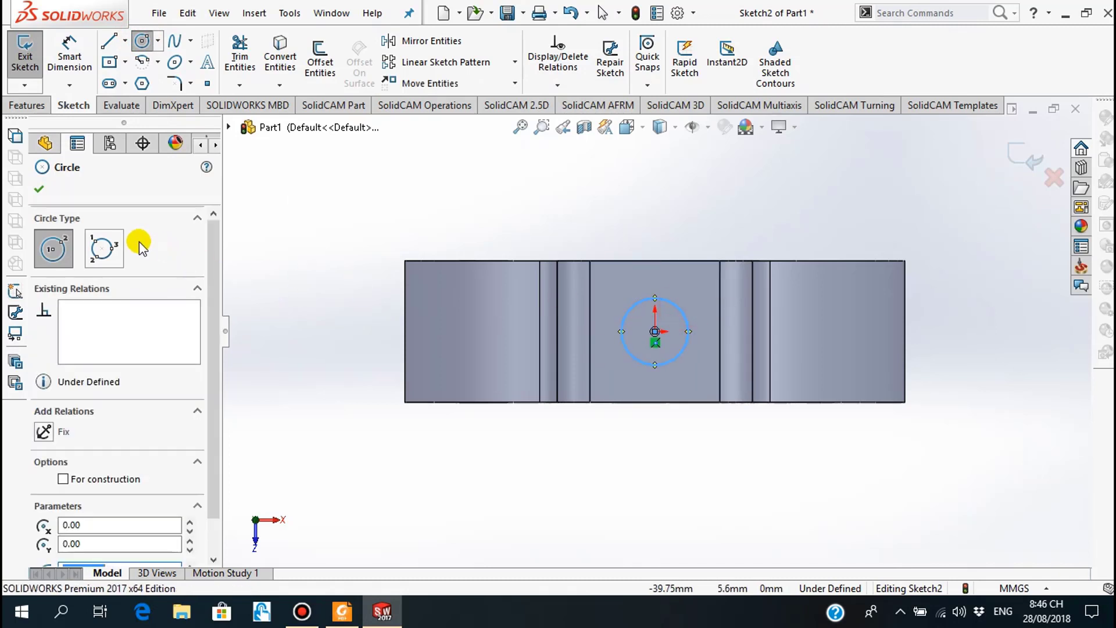
# Step: Dimension the circle's diameter to 4 mm
pyautogui.click(38, 189)
pyautogui.click(69, 52)
pyautogui.click(673, 304)
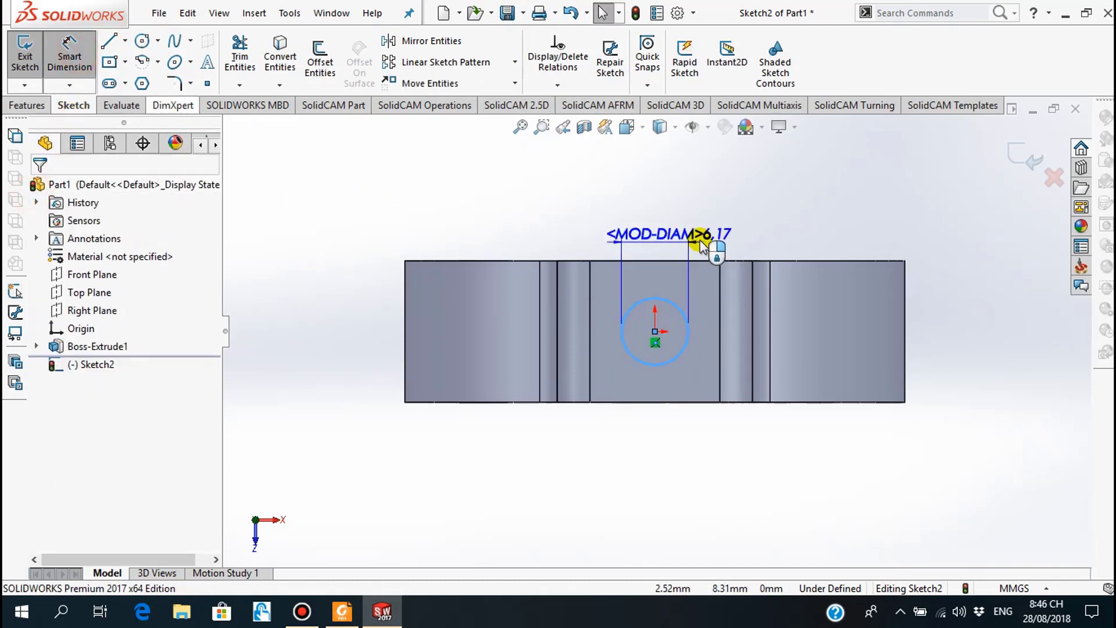
pyautogui.click(713, 238)
pyautogui.write('4')
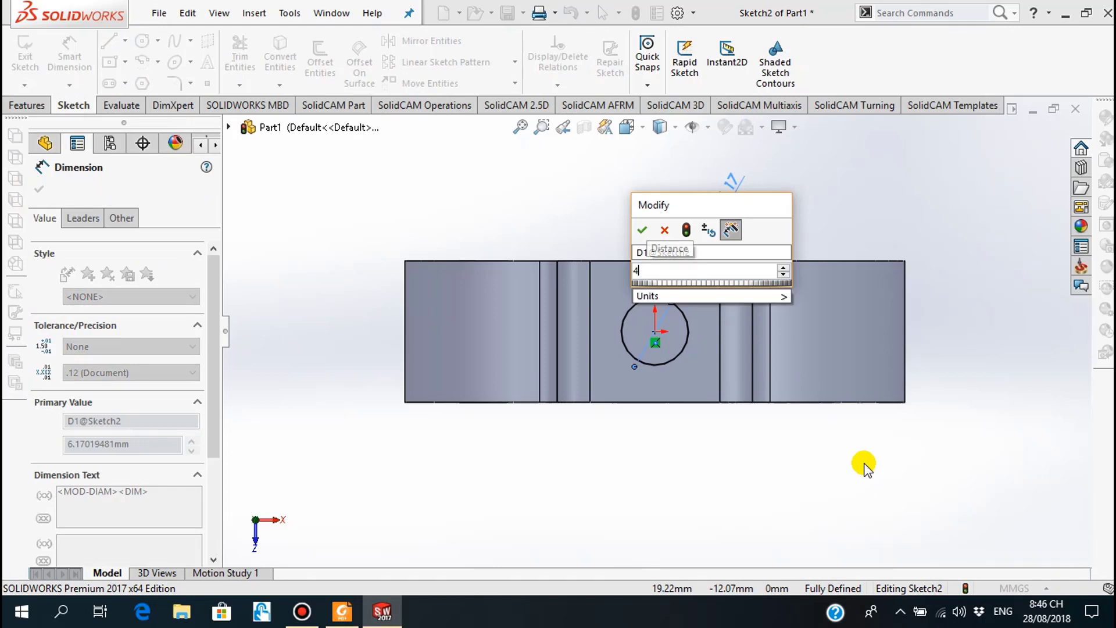
pyautogui.press('Return')
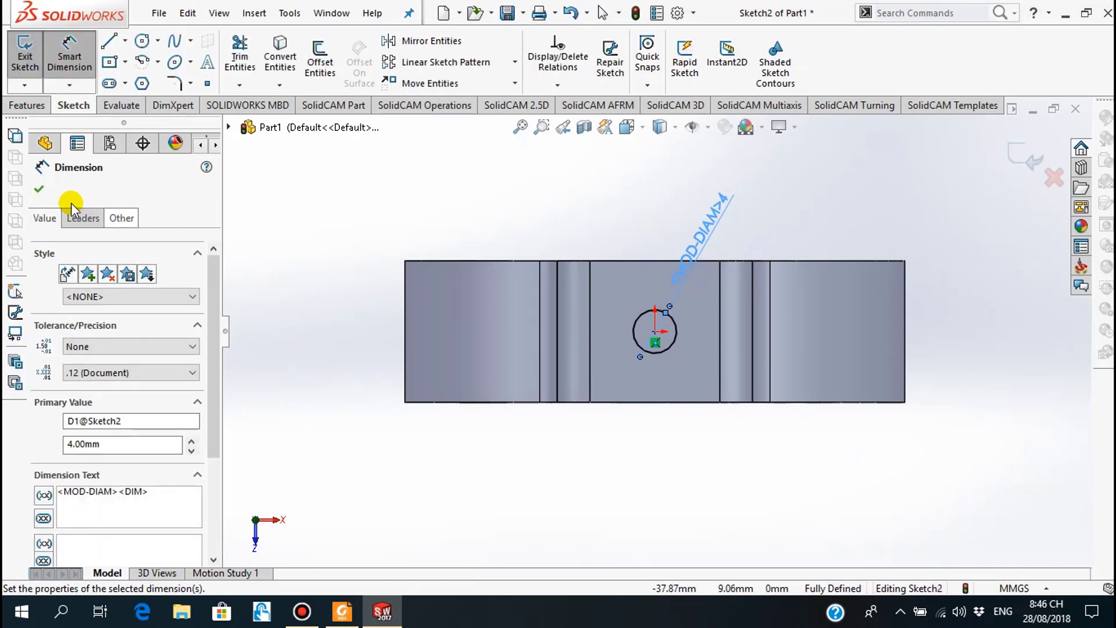
pyautogui.click(36, 190)
pyautogui.moveTo(667, 499); pyautogui.dragTo(675, 394, button='middle')
pyautogui.scroll(3, 674, 394)
pyautogui.moveTo(682, 453)
pyautogui.mouseDown(button='middle')
pyautogui.moveTo(678, 336)
pyautogui.moveTo(680, 391)
pyautogui.moveTo(630, 427)
pyautogui.mouseUp(button='middle')
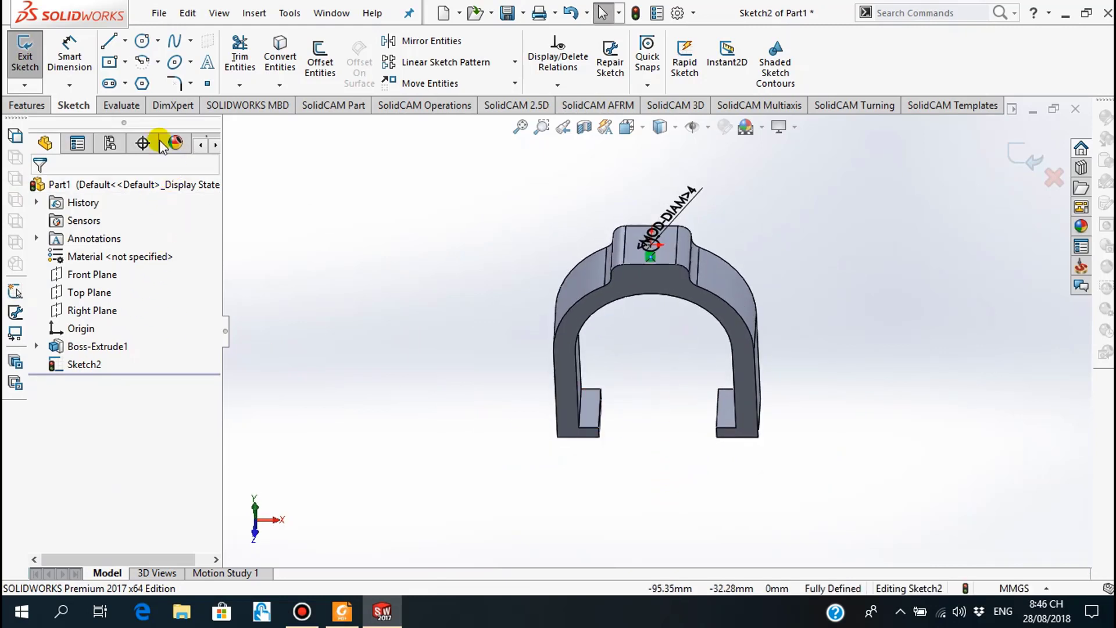
# Step: Extruded-cut the 4 mm circle Blind 13 mm deep into the boss
pyautogui.click(25, 105)
pyautogui.click(250, 58)
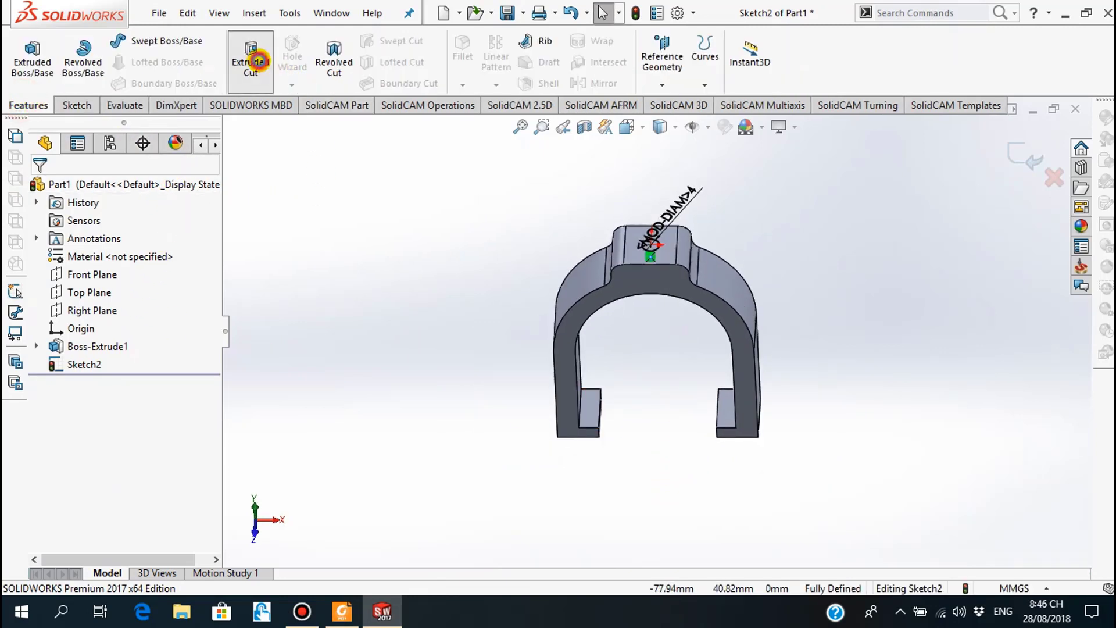
pyautogui.moveTo(673, 441); pyautogui.dragTo(679, 317, button='middle')
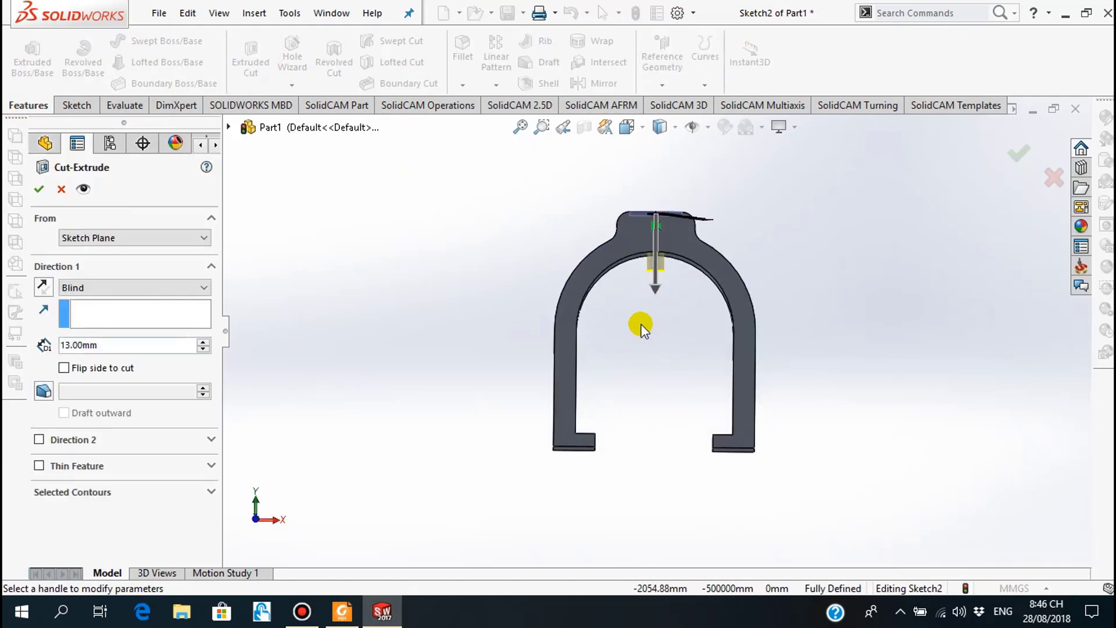
pyautogui.click(202, 287)
pyautogui.click(116, 314)
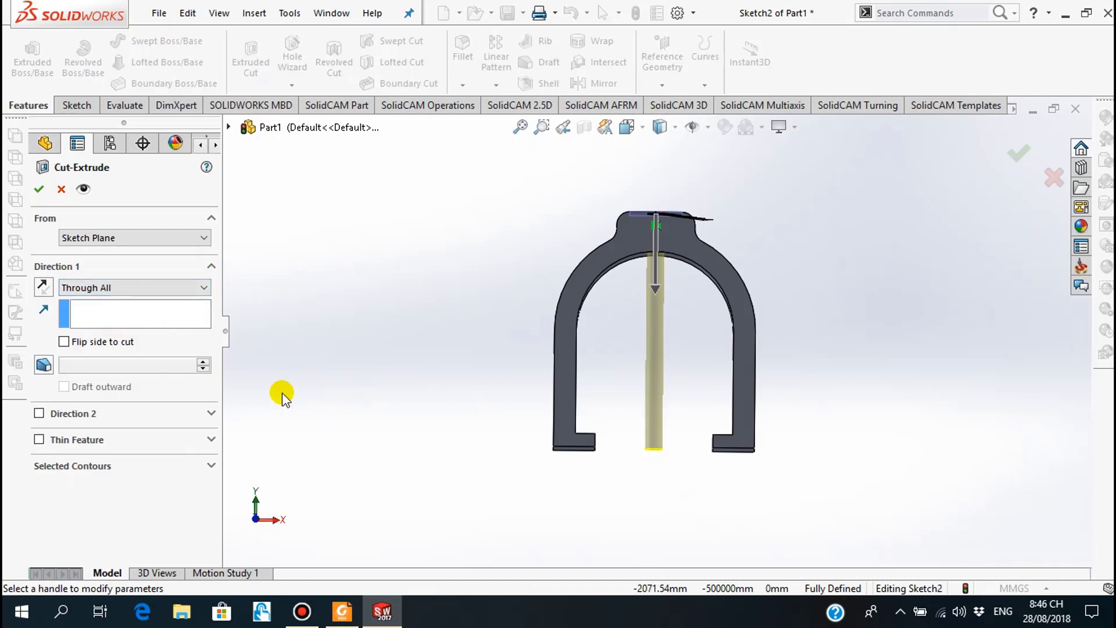
pyautogui.click(205, 286)
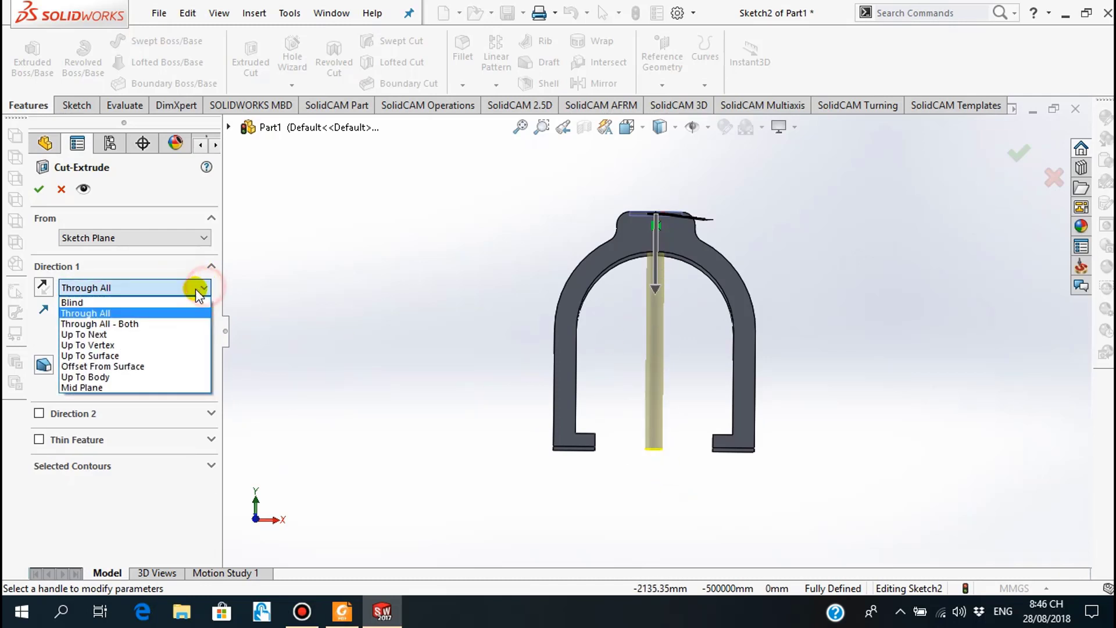
pyautogui.click(114, 300)
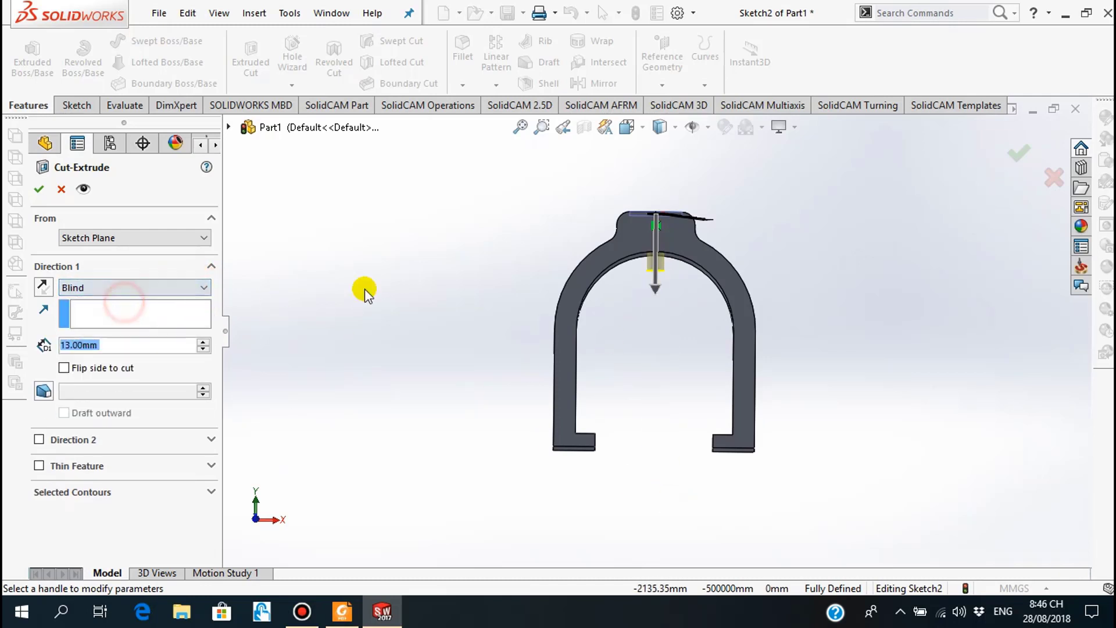
pyautogui.click(345, 622)
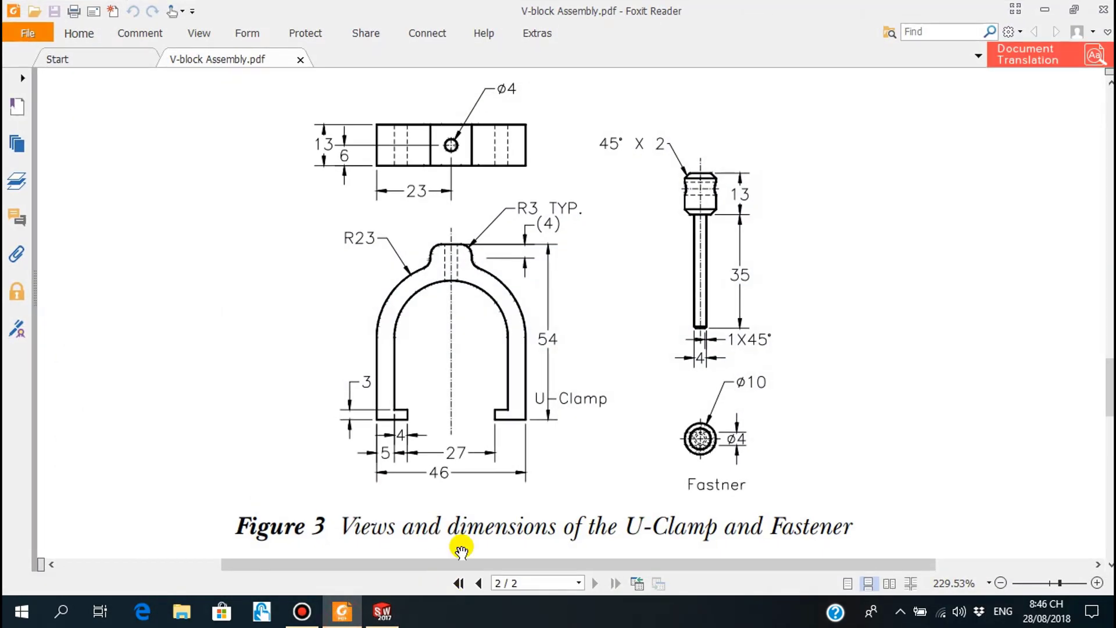
pyautogui.click(337, 616)
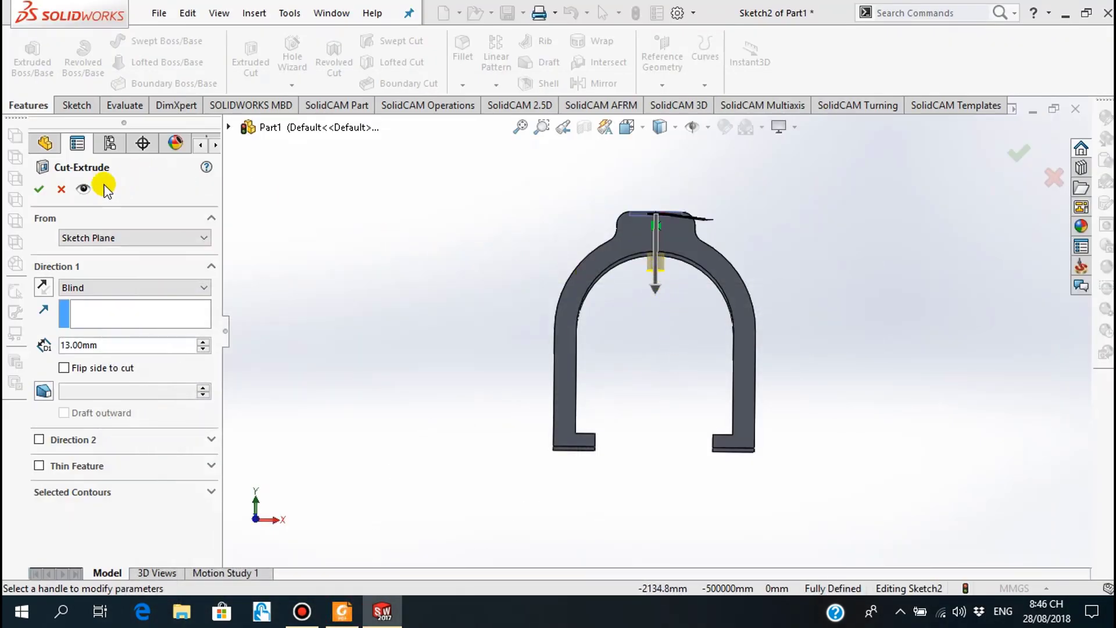
pyautogui.click(39, 191)
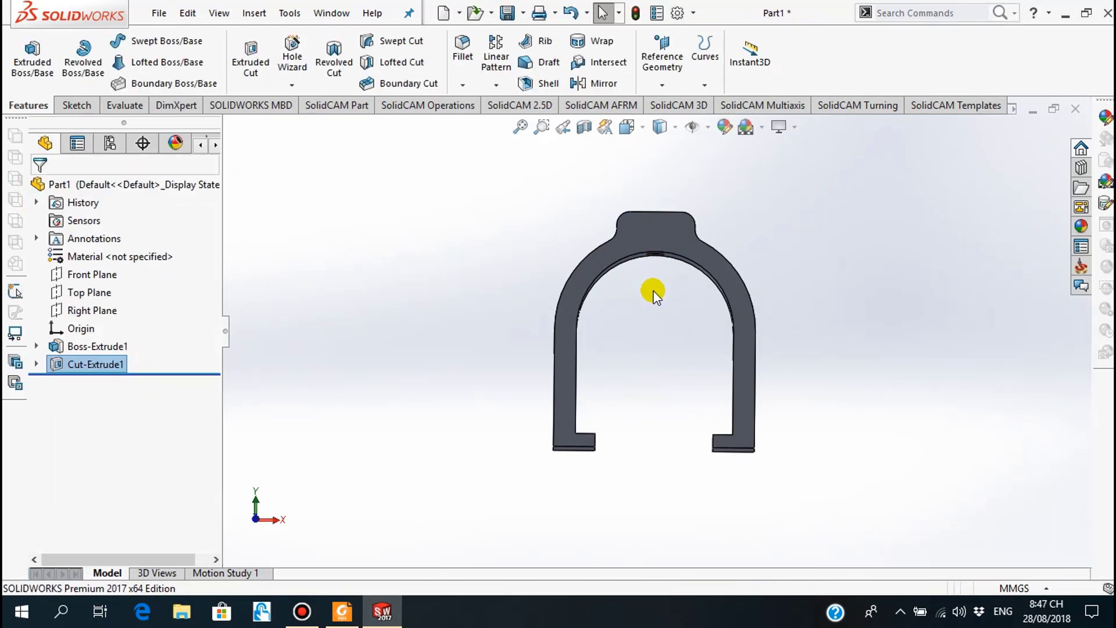
# Step: Apply Steel > 201 Annealed Stainless Steel (SS) as the part material via the material editor
pyautogui.moveTo(652, 295)
pyautogui.mouseDown(button='middle')
pyautogui.moveTo(653, 533)
pyautogui.moveTo(680, 391)
pyautogui.moveTo(653, 347)
pyautogui.moveTo(669, 268)
pyautogui.moveTo(668, 317)
pyautogui.moveTo(646, 361)
pyautogui.moveTo(654, 314)
pyautogui.mouseUp(button='middle')
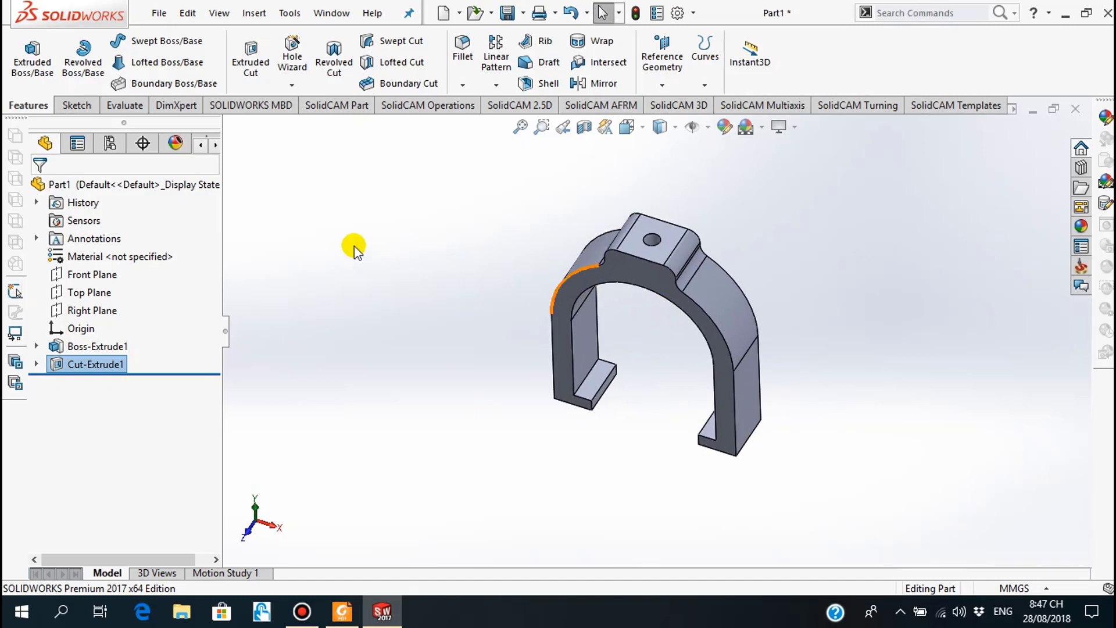
pyautogui.click(99, 256)
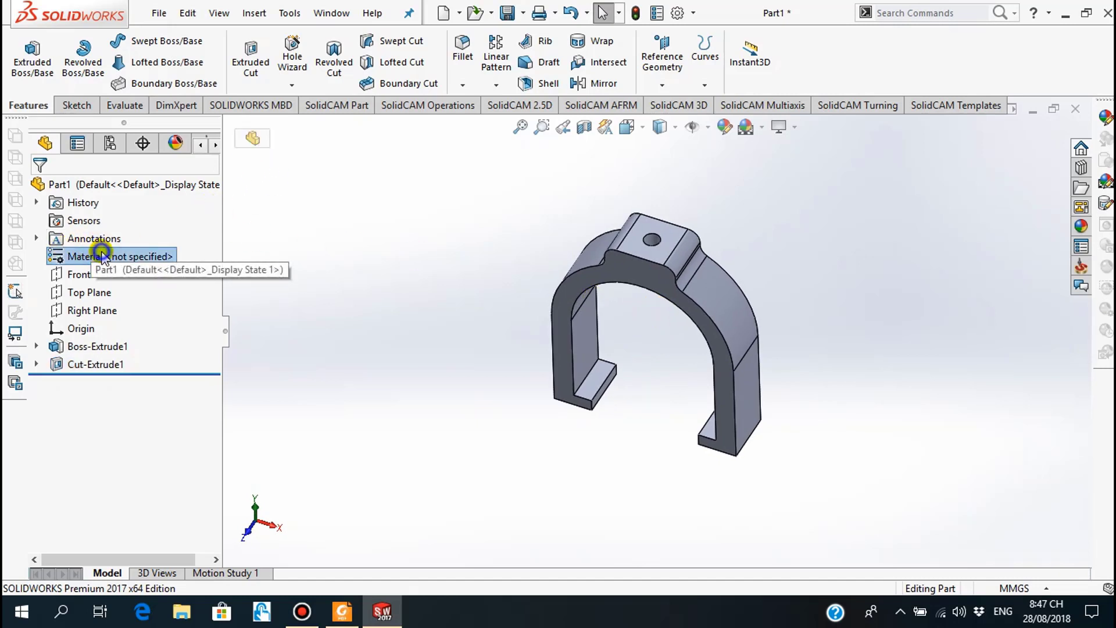
pyautogui.rightClick(102, 257)
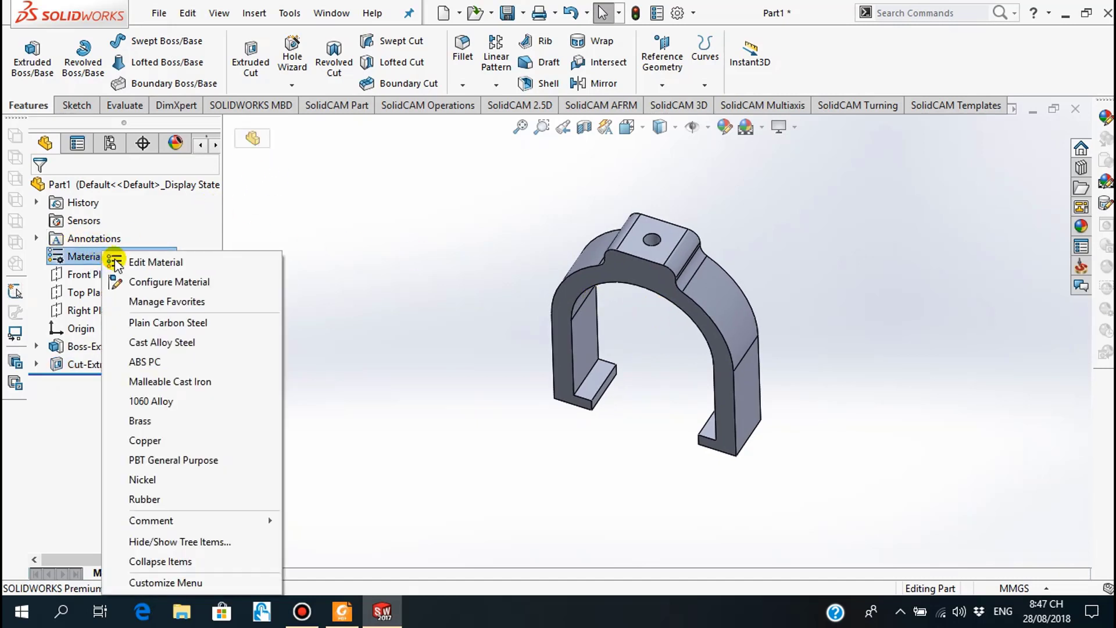
pyautogui.click(168, 265)
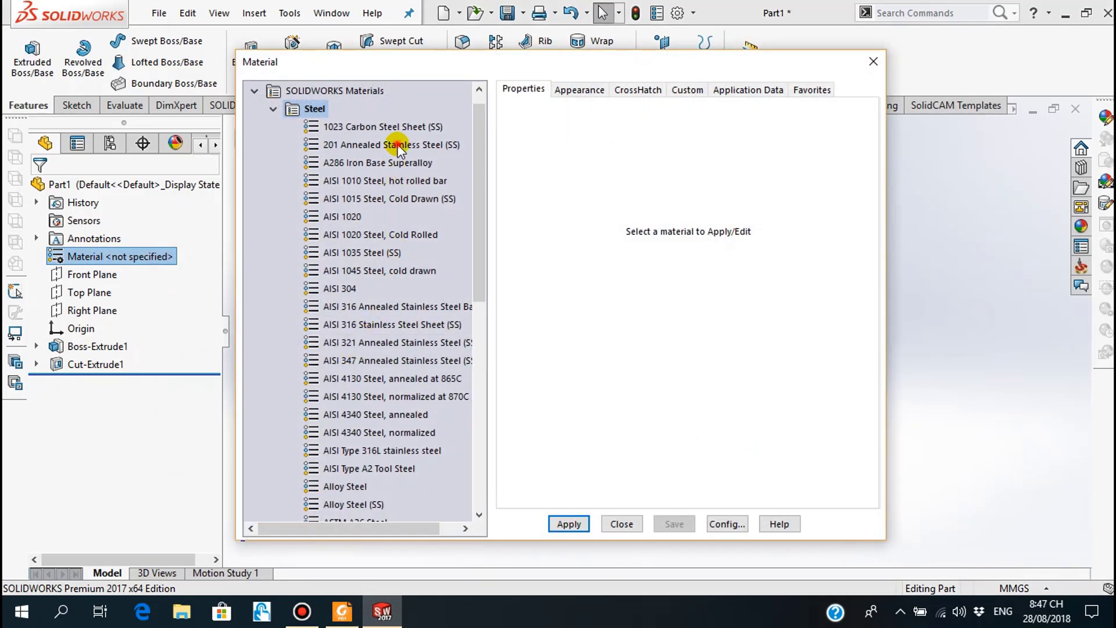
pyautogui.click(399, 146)
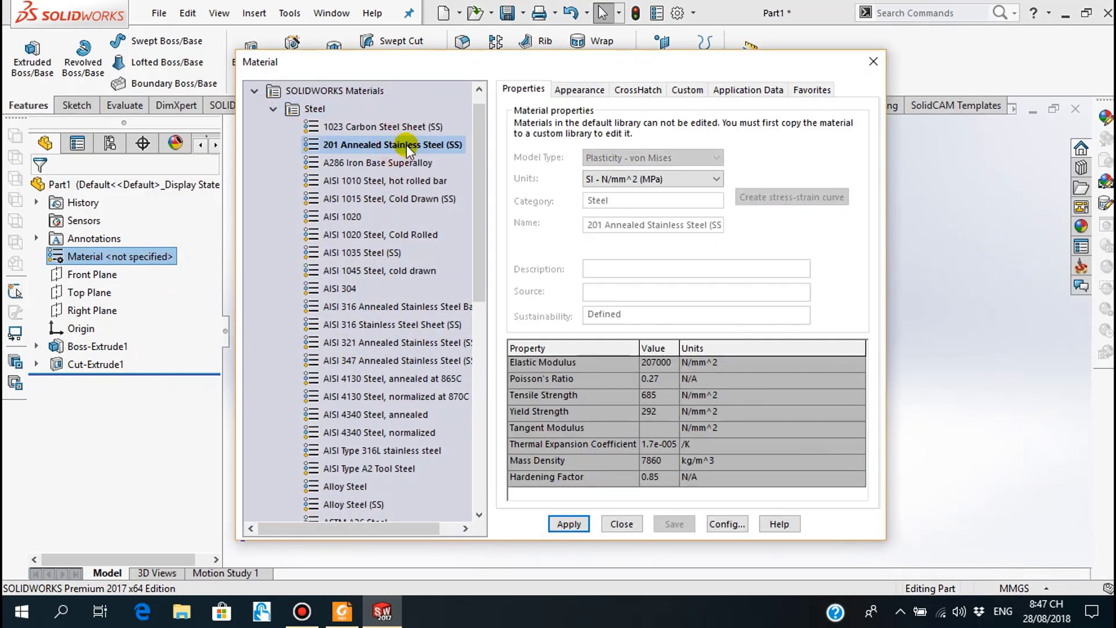
pyautogui.click(569, 524)
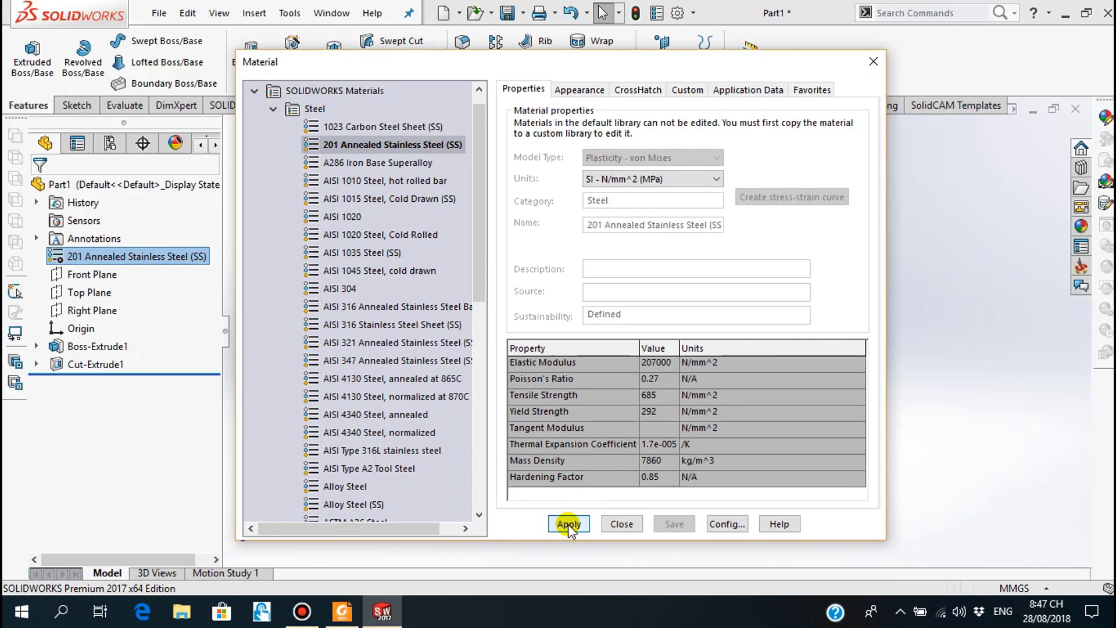
# Step: Close the Material dialog, then zoom and orbit the clamp to view it from another angle
pyautogui.click(616, 525)
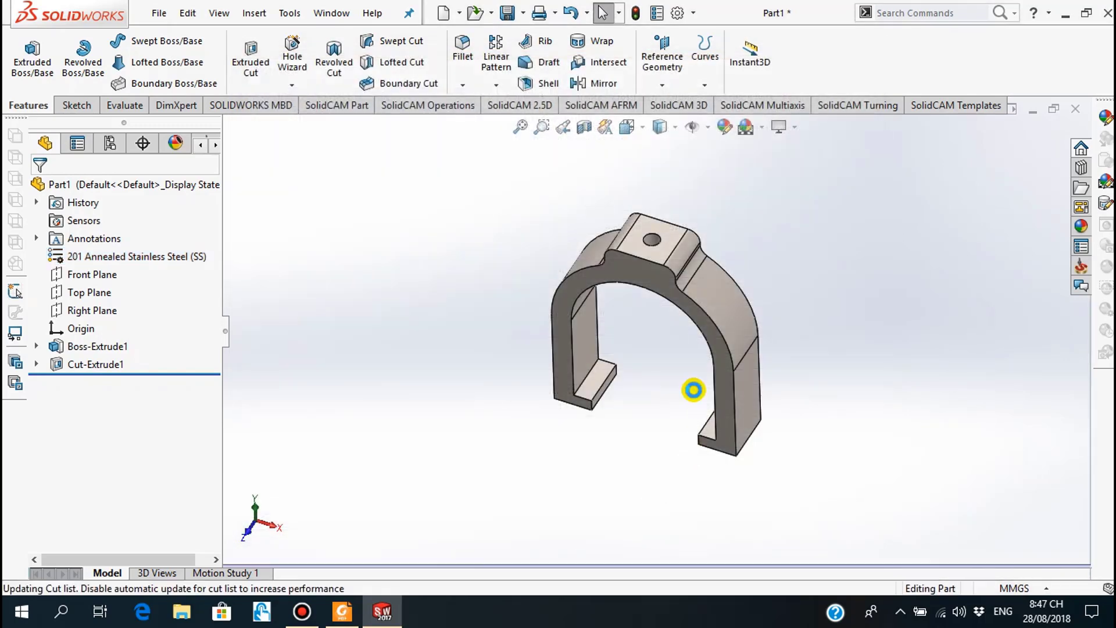
pyautogui.scroll(-3, 689, 373)
pyautogui.moveTo(686, 356)
pyautogui.mouseDown(button='middle')
pyautogui.moveTo(594, 404)
pyautogui.moveTo(712, 289)
pyautogui.moveTo(696, 364)
pyautogui.moveTo(312, 369)
pyautogui.moveTo(386, 376)
pyautogui.moveTo(470, 456)
pyautogui.moveTo(474, 537)
pyautogui.moveTo(580, 169)
pyautogui.moveTo(506, 324)
pyautogui.moveTo(399, 429)
pyautogui.moveTo(406, 398)
pyautogui.moveTo(466, 426)
pyautogui.moveTo(680, 391)
pyautogui.moveTo(611, 453)
pyautogui.moveTo(655, 382)
pyautogui.moveTo(602, 386)
pyautogui.moveTo(612, 404)
pyautogui.moveTo(624, 400)
pyautogui.moveTo(615, 373)
pyautogui.mouseUp(button='middle')
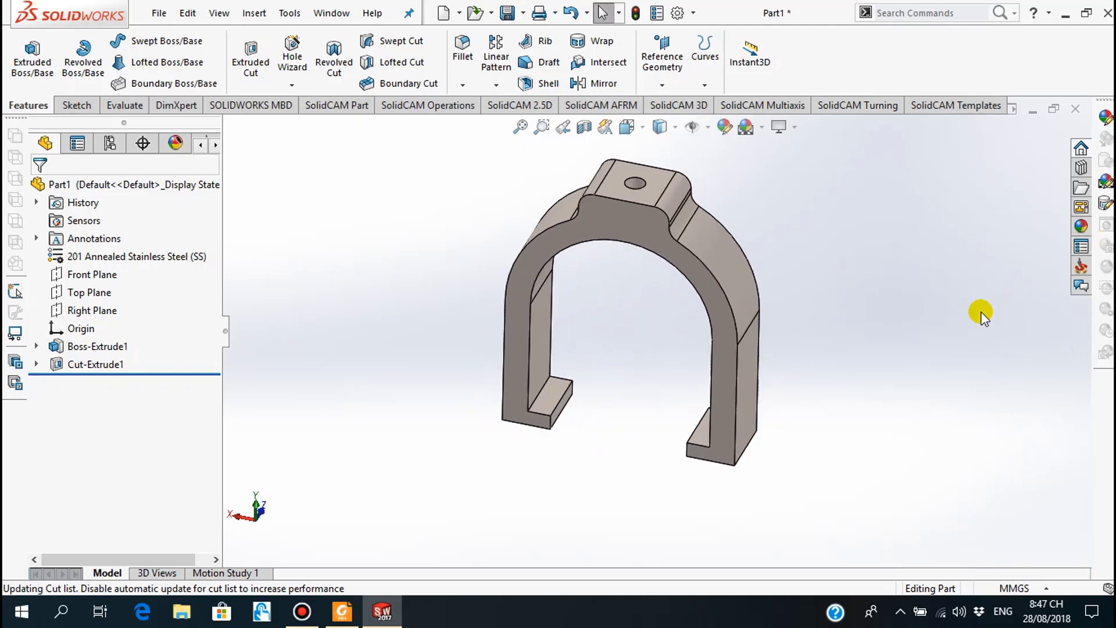
# Step: Apply the cast carbon steel appearance with a blue colour swatch to the entire U-clamp
pyautogui.click(726, 126)
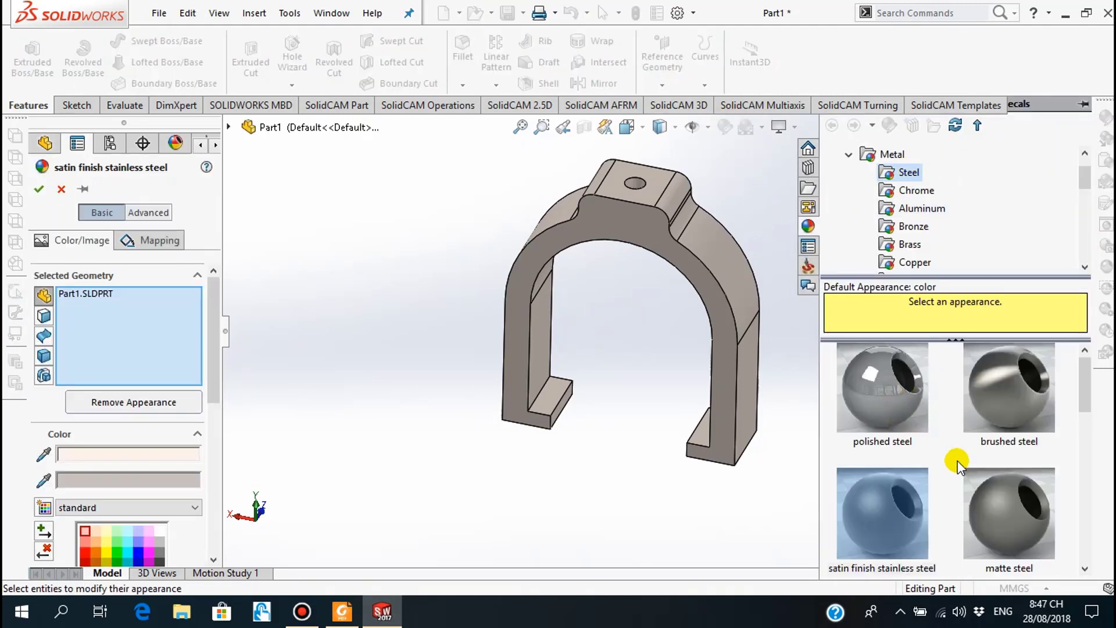
pyautogui.scroll(-1, 957, 460)
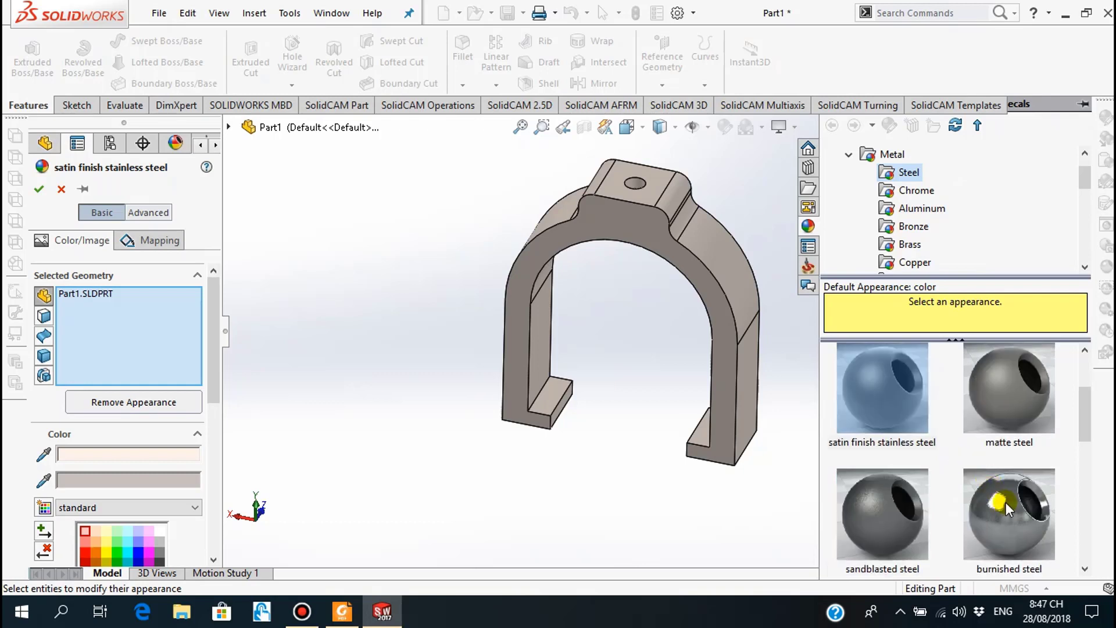
pyautogui.scroll(-2, 948, 553)
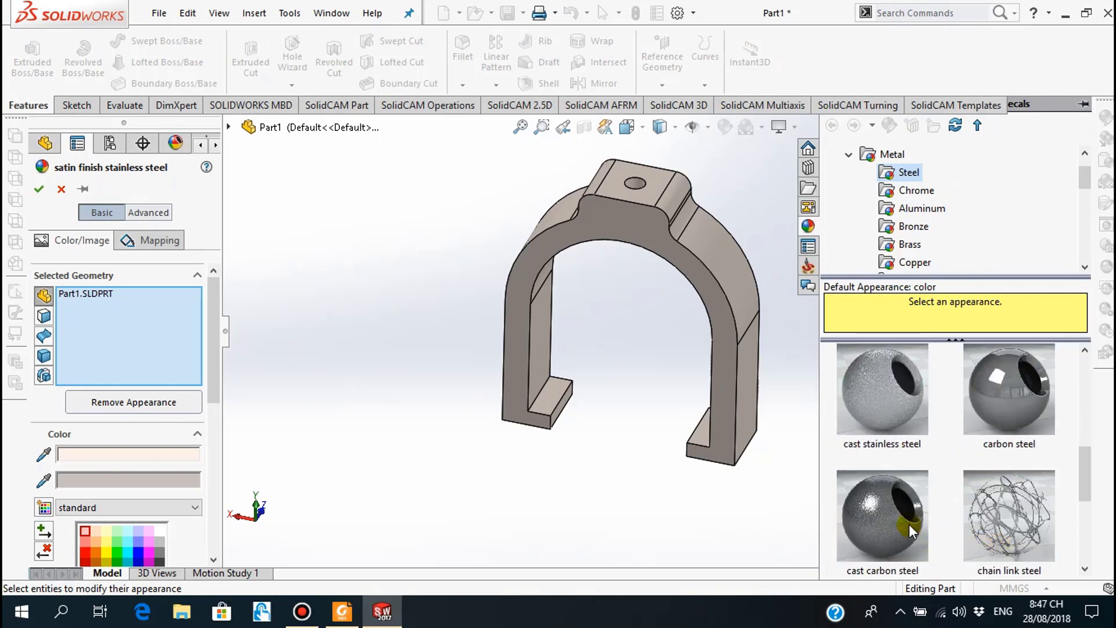
pyautogui.click(911, 530)
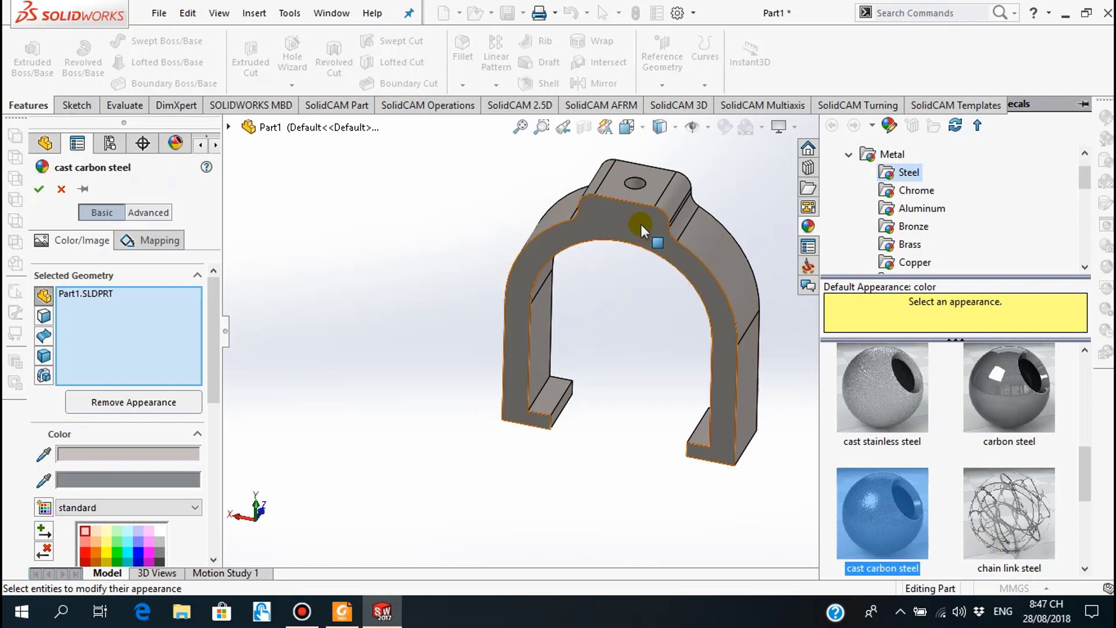
pyautogui.click(213, 380)
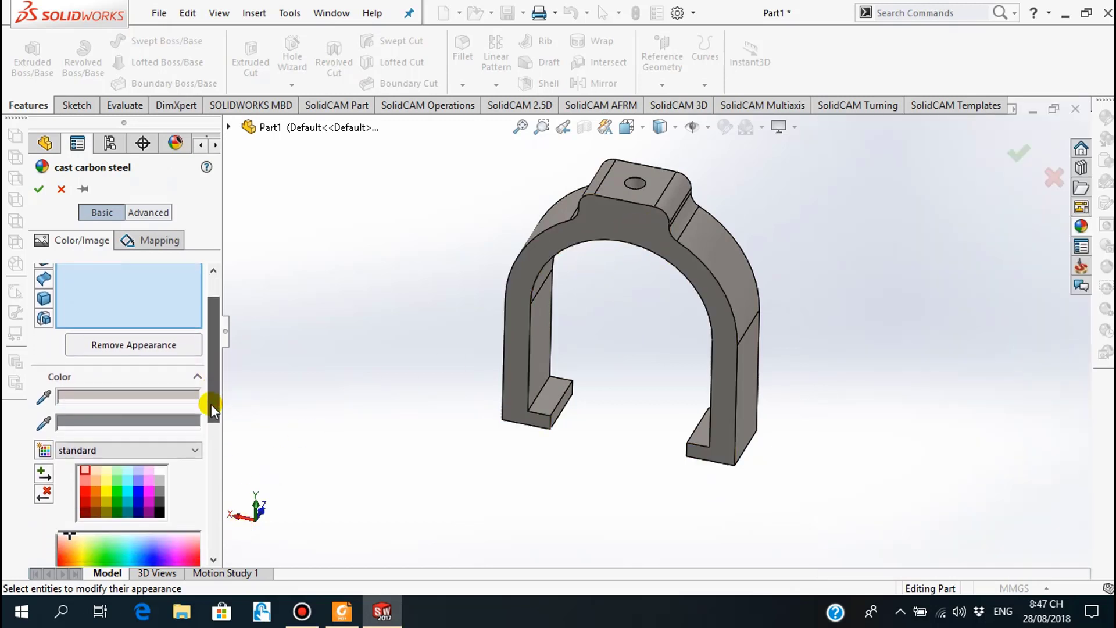
pyautogui.moveTo(212, 381); pyautogui.dragTo(212, 434)
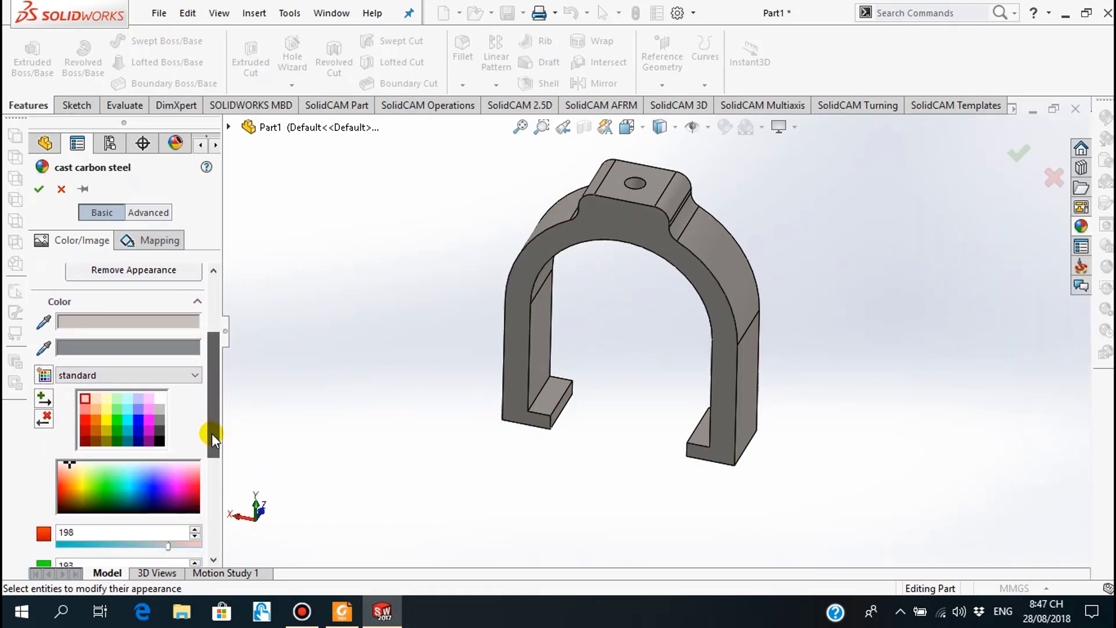
pyautogui.click(139, 410)
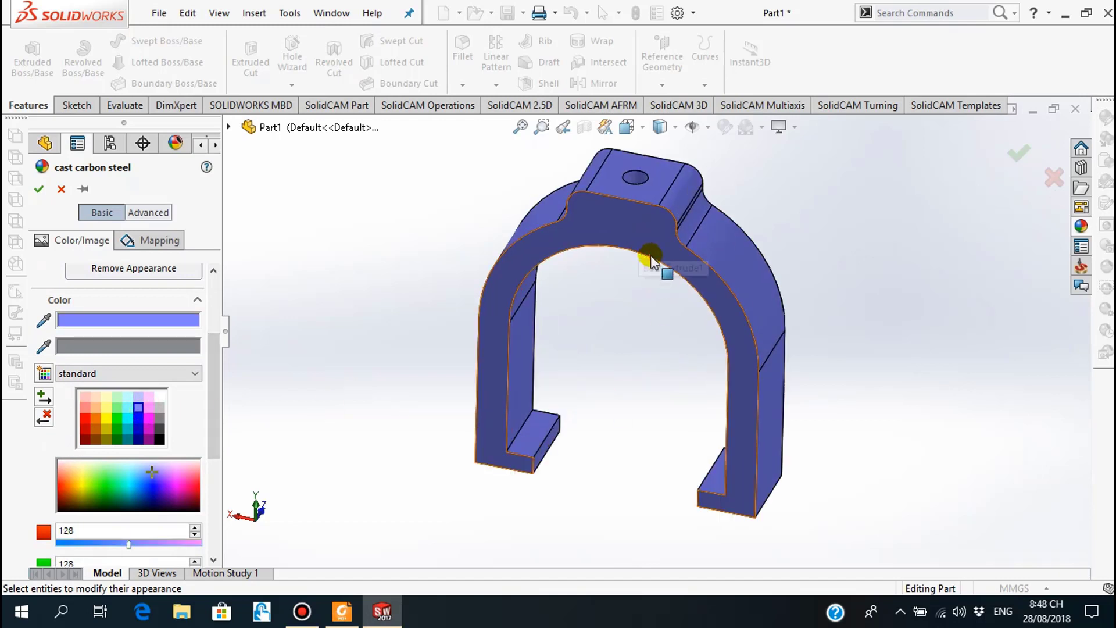
pyautogui.scroll(-2, 646, 212)
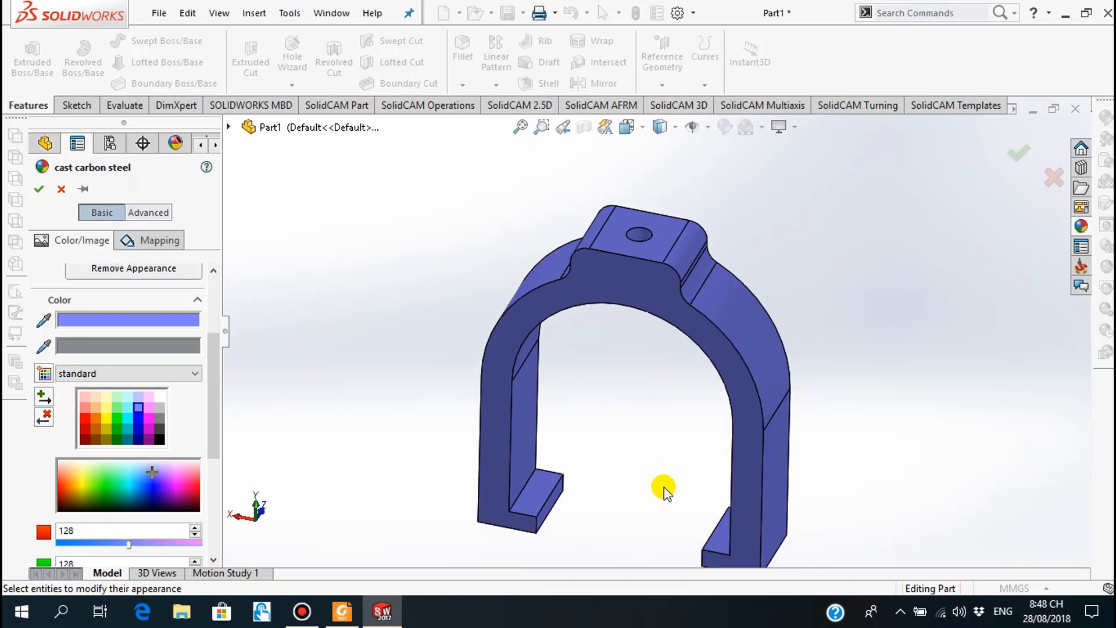
pyautogui.scroll(-2, 664, 491)
pyautogui.rightClick(682, 400)
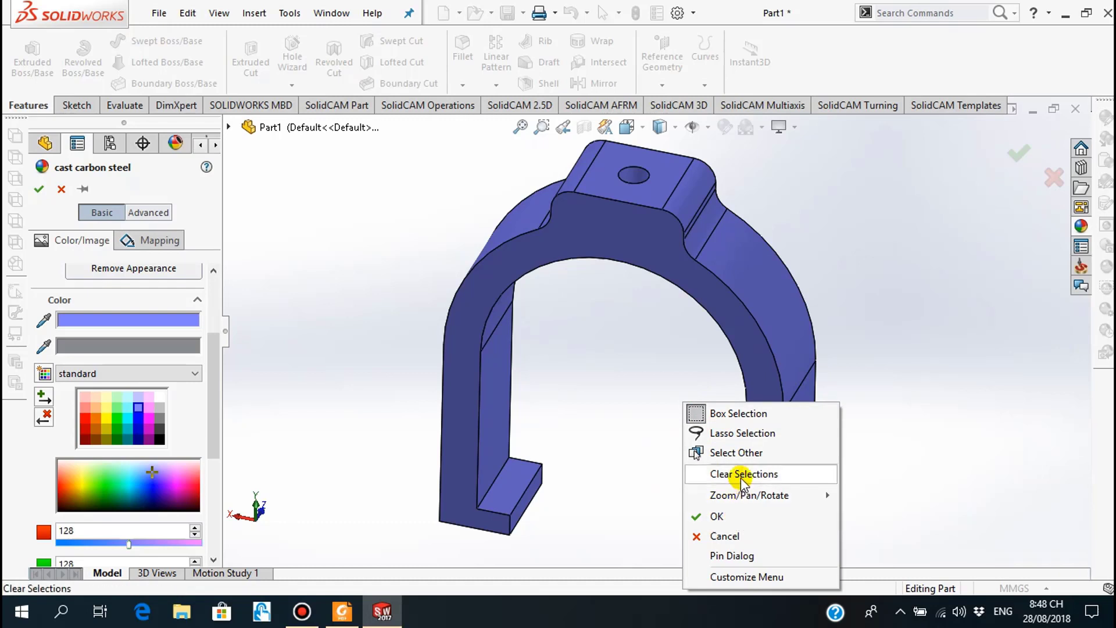
pyautogui.click(630, 457)
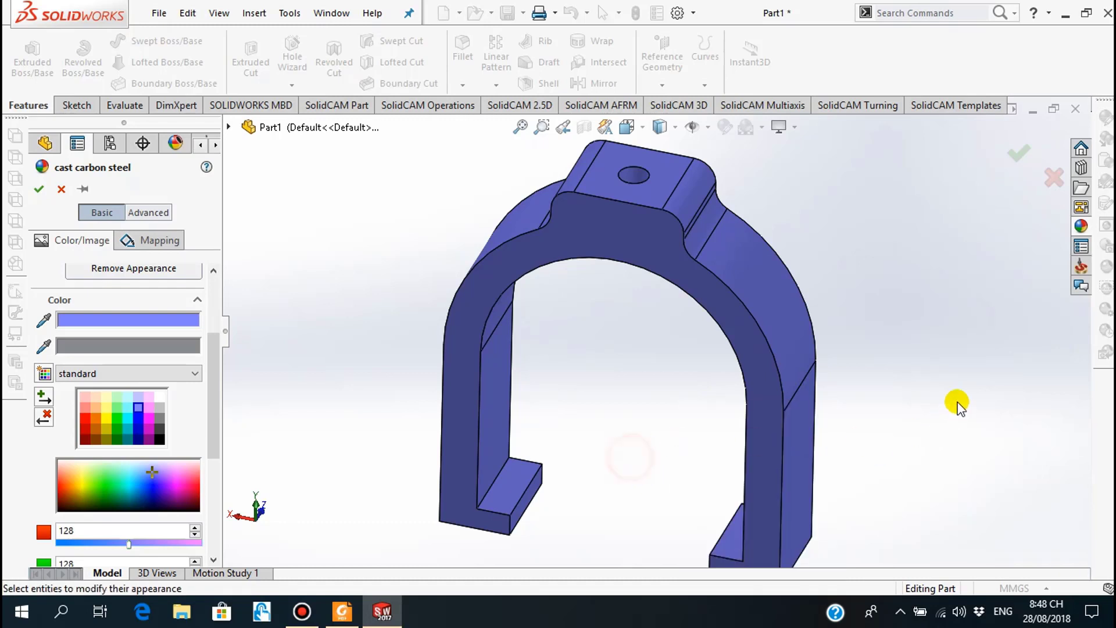
pyautogui.click(37, 192)
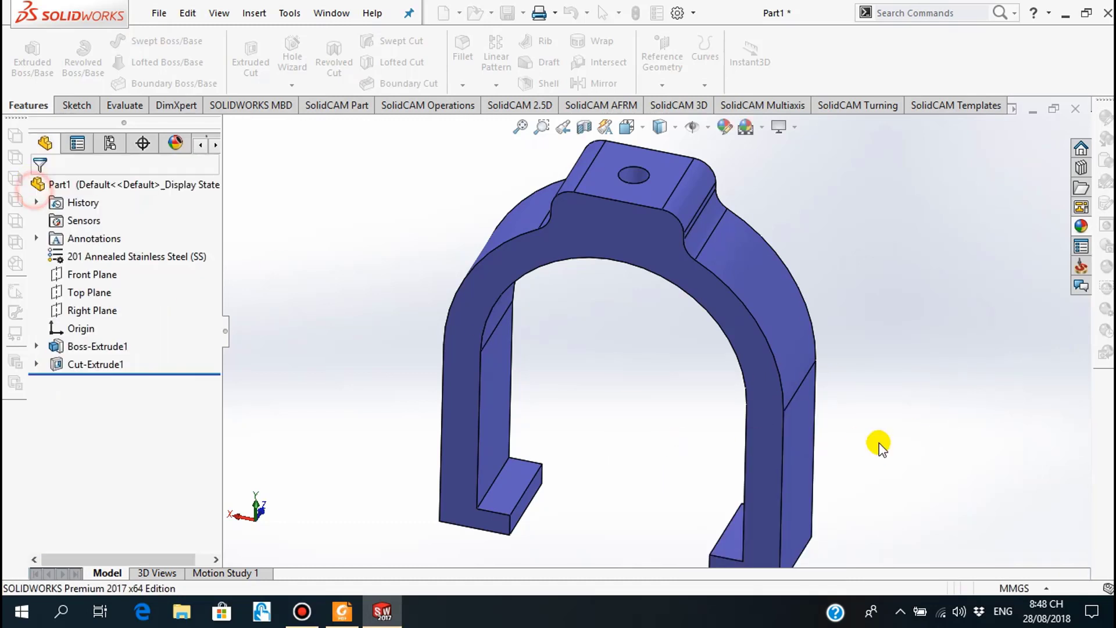
# Step: Pan the clamp into view, then bring up Save As for the BT13_SW folder
pyautogui.rightClick(936, 384)
pyautogui.click(985, 472)
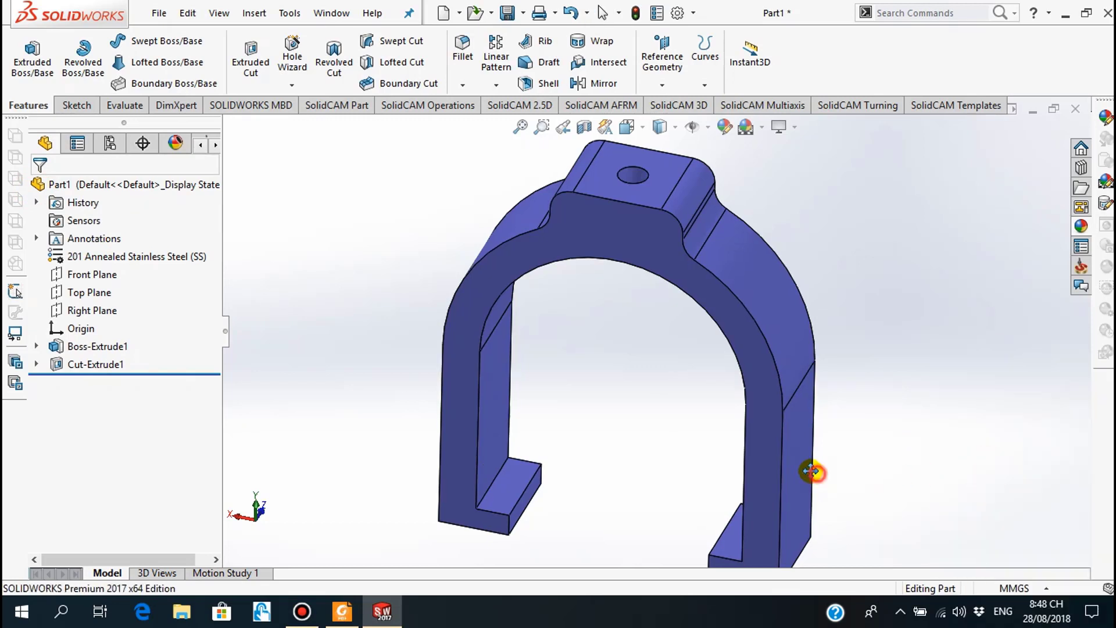
pyautogui.moveTo(810, 468); pyautogui.dragTo(818, 457)
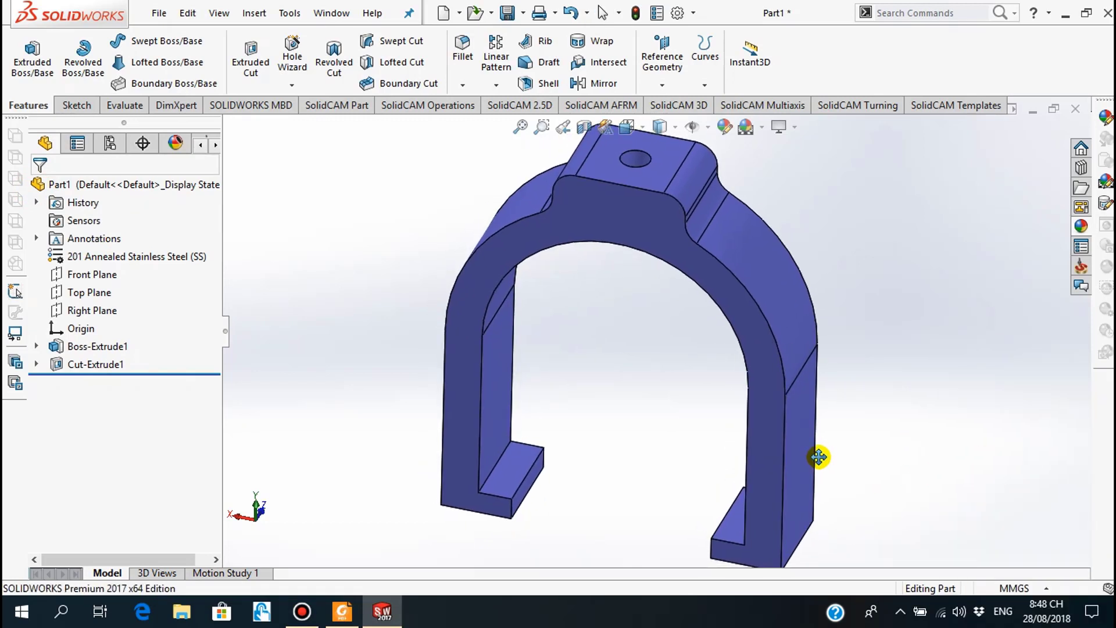
pyautogui.rightClick(991, 268)
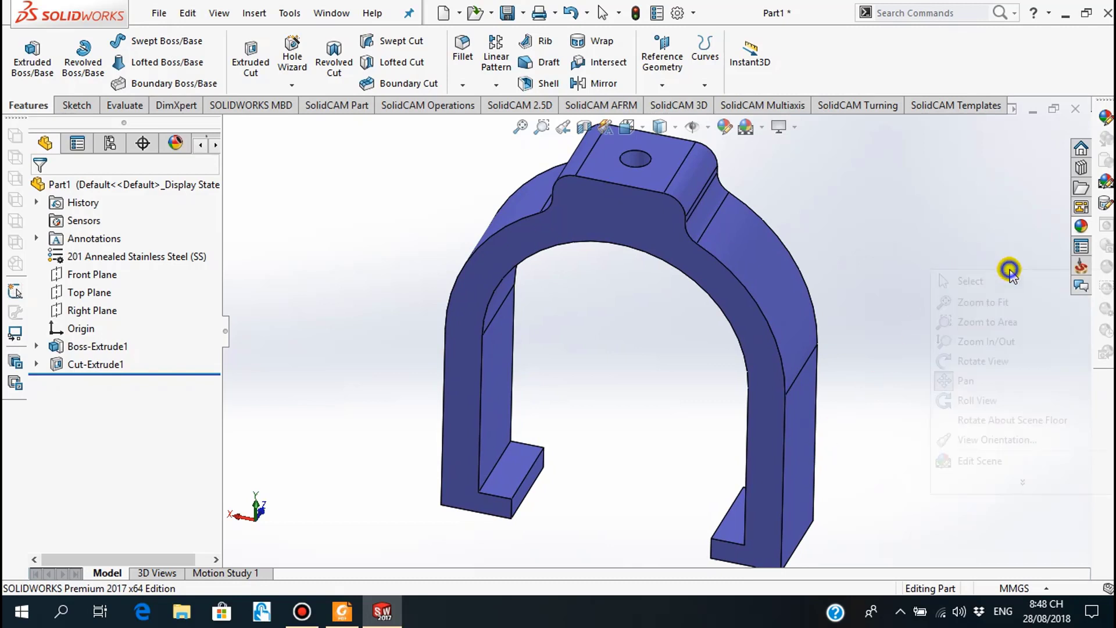
pyautogui.click(970, 280)
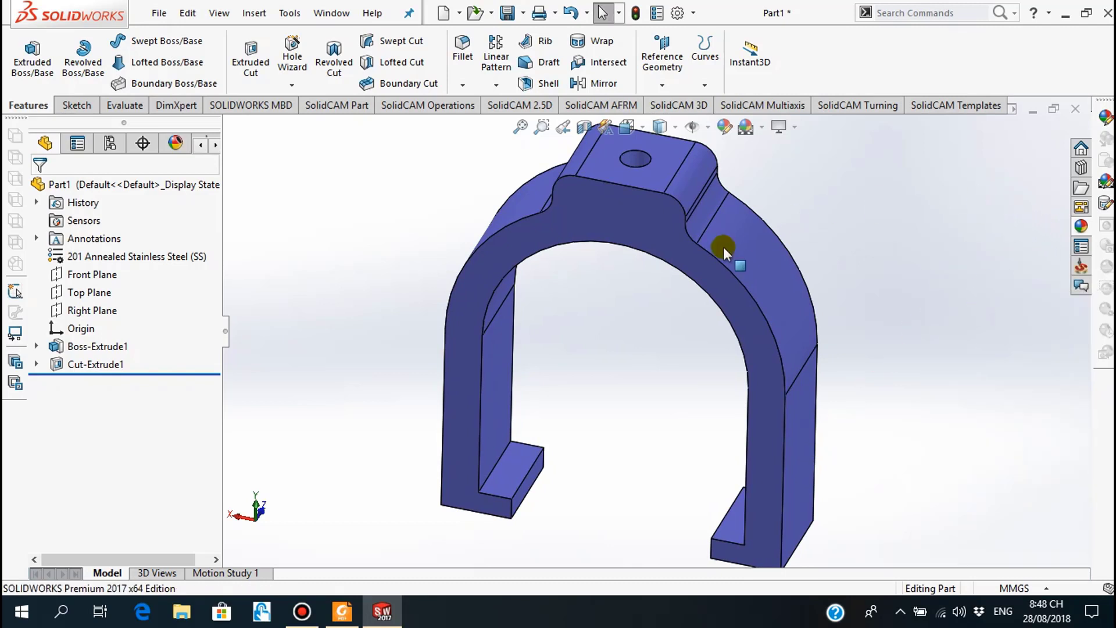
pyautogui.click(508, 13)
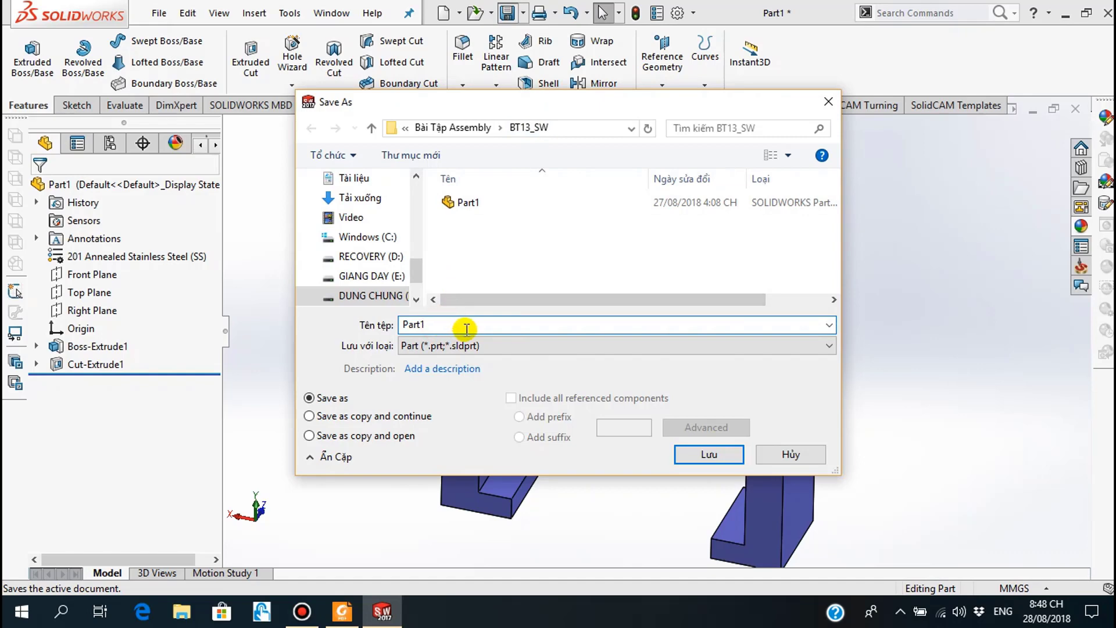
# Step: Save the clamp in BT13_SW under the name Part2, then create a new blank Part3
pyautogui.press('BackSpace')
pyautogui.write('2')
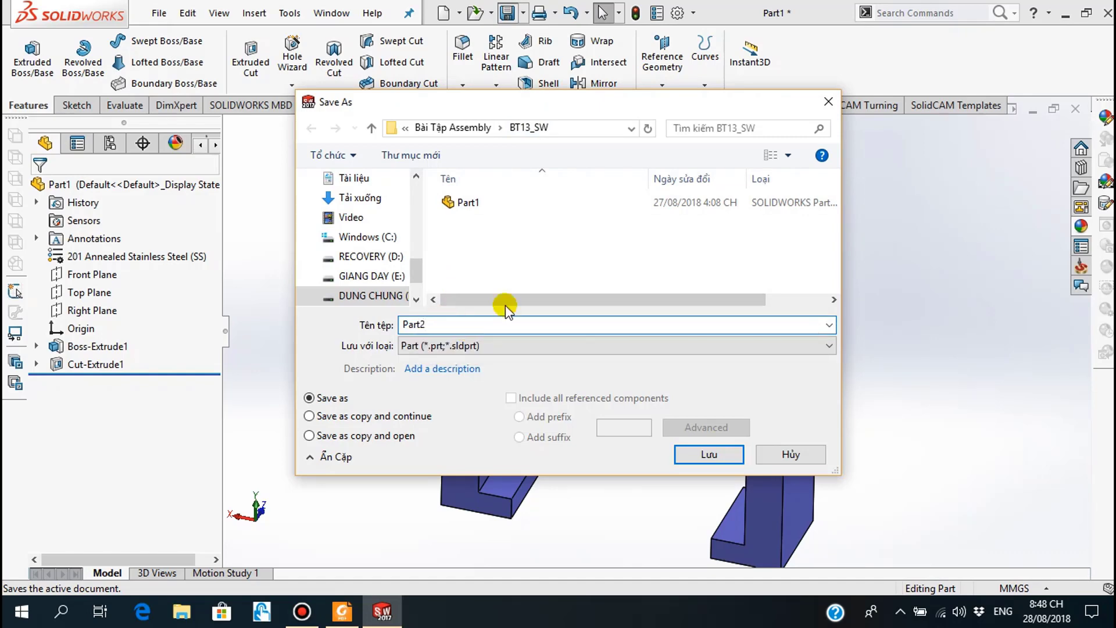
pyautogui.click(704, 455)
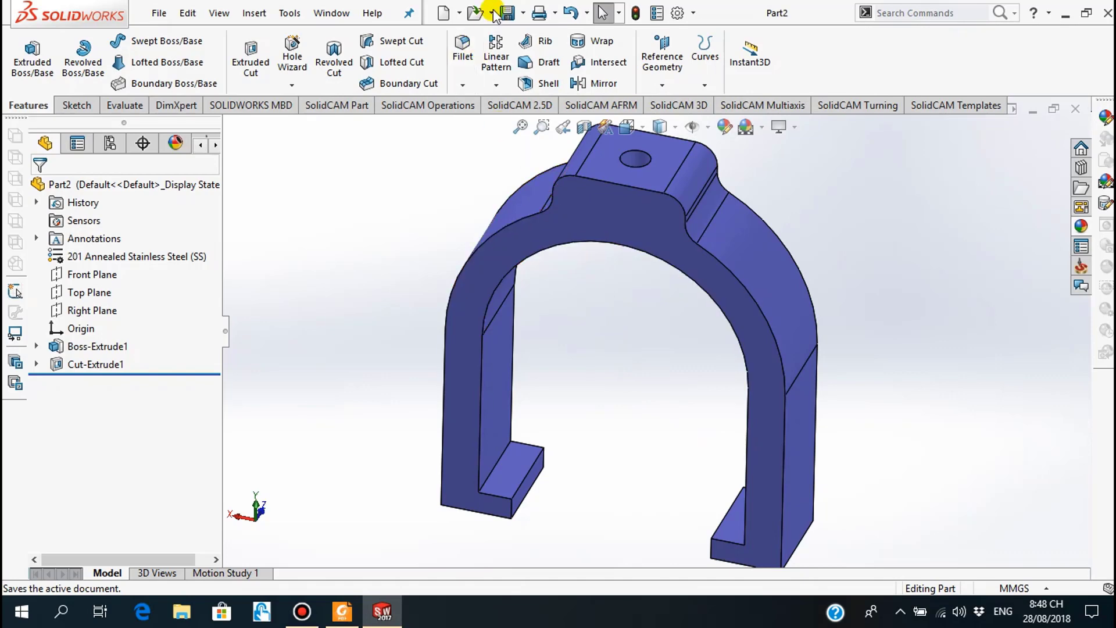
pyautogui.click(443, 13)
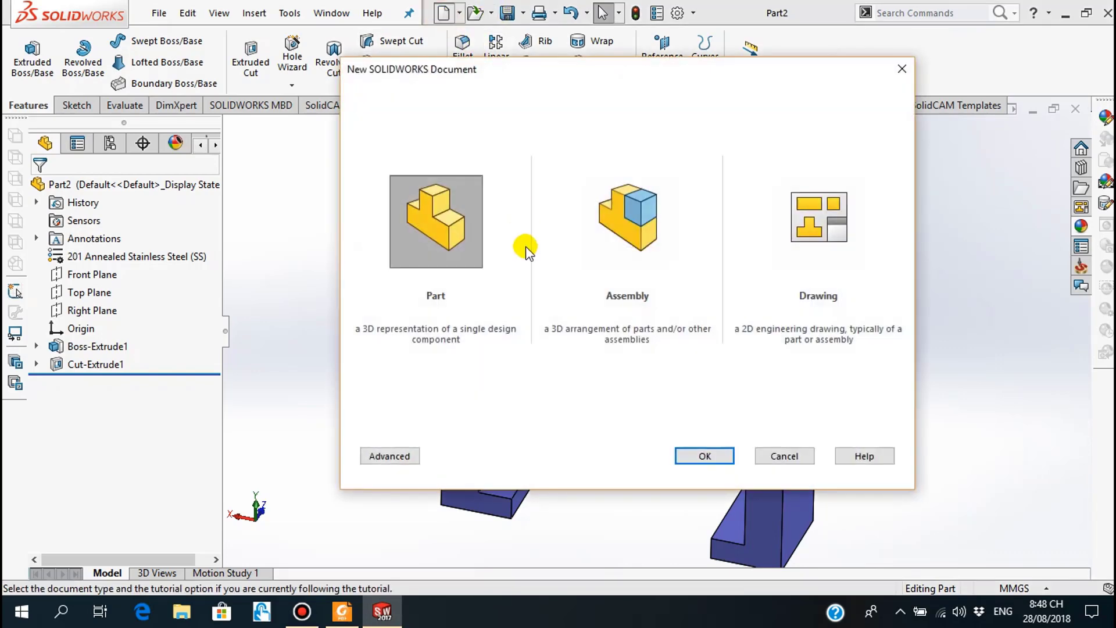
pyautogui.click(705, 453)
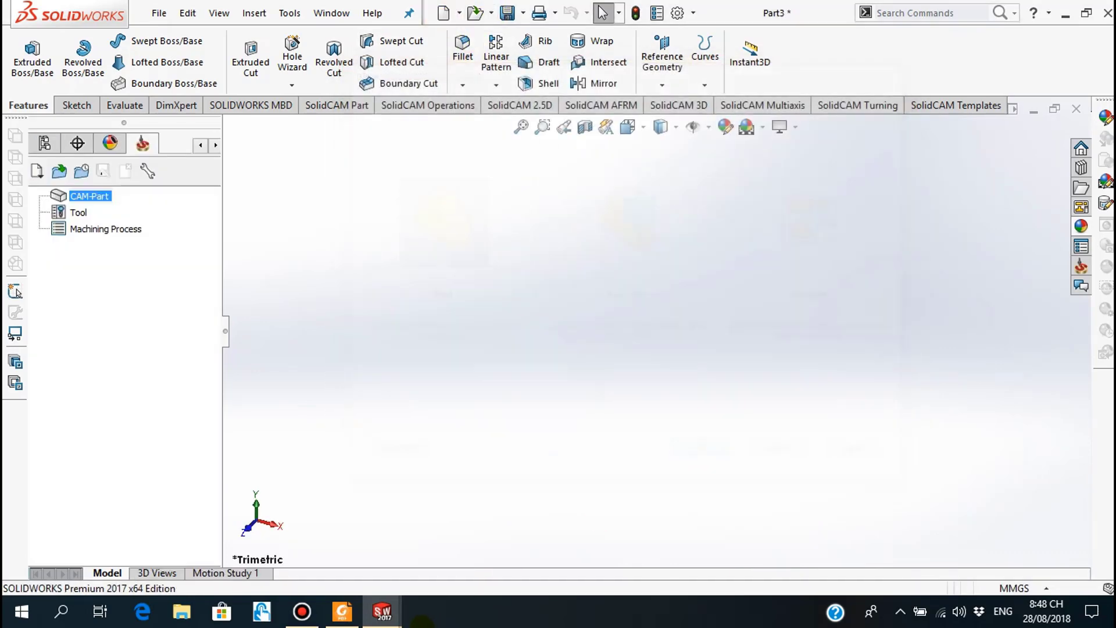
pyautogui.click(343, 613)
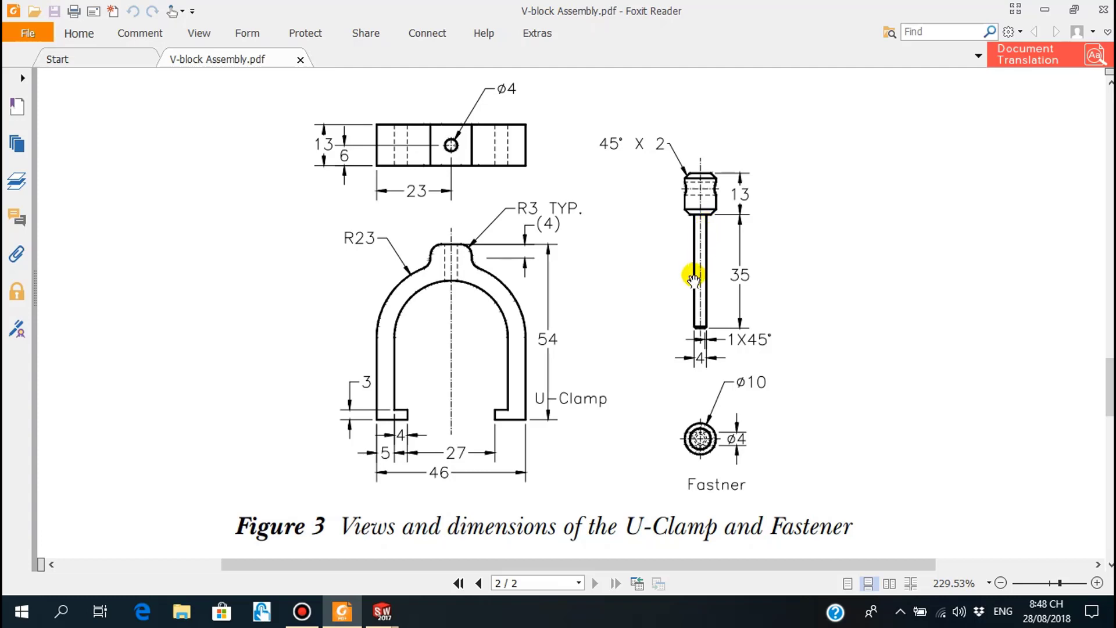
pyautogui.click(382, 611)
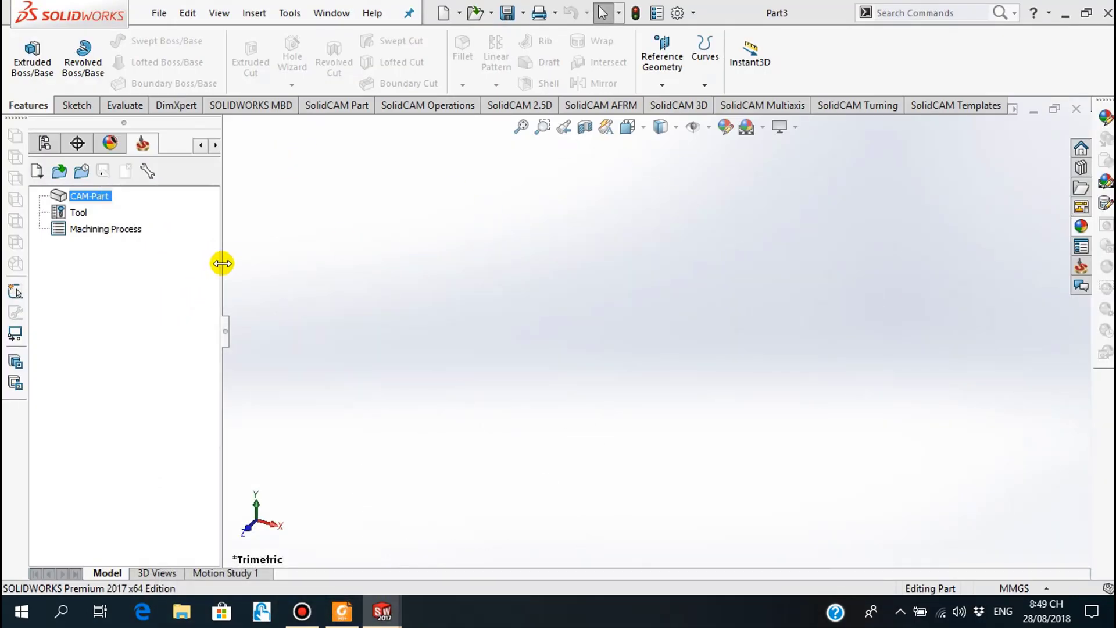
# Step: Start a sketch on Part3's Front Plane, viewed normal to it
pyautogui.moveTo(222, 263); pyautogui.dragTo(228, 263)
pyautogui.click(45, 144)
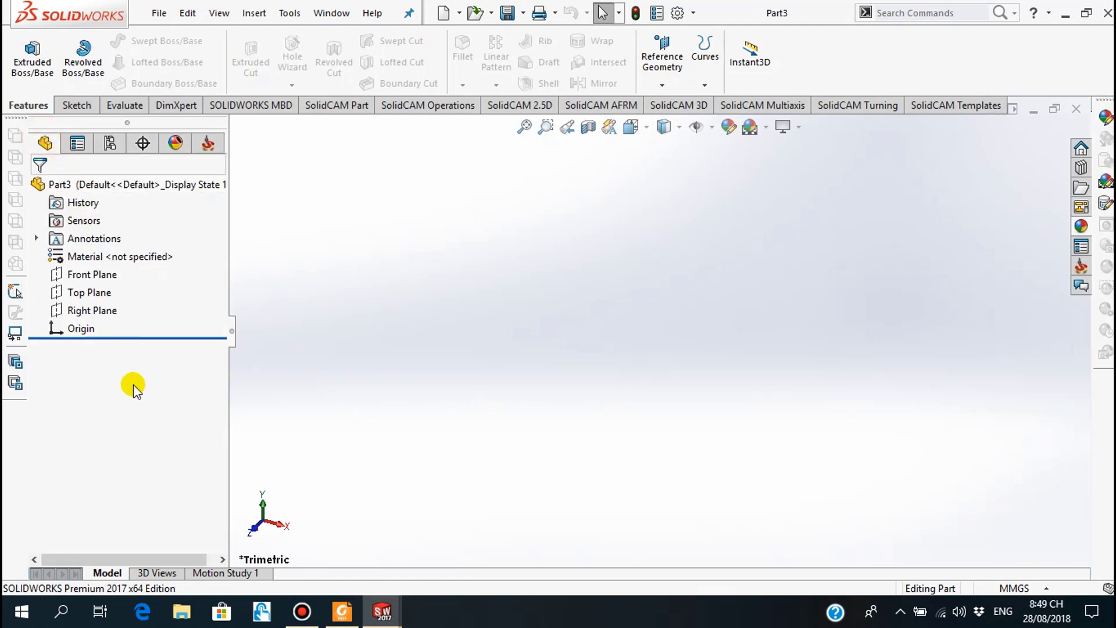
pyautogui.click(104, 275)
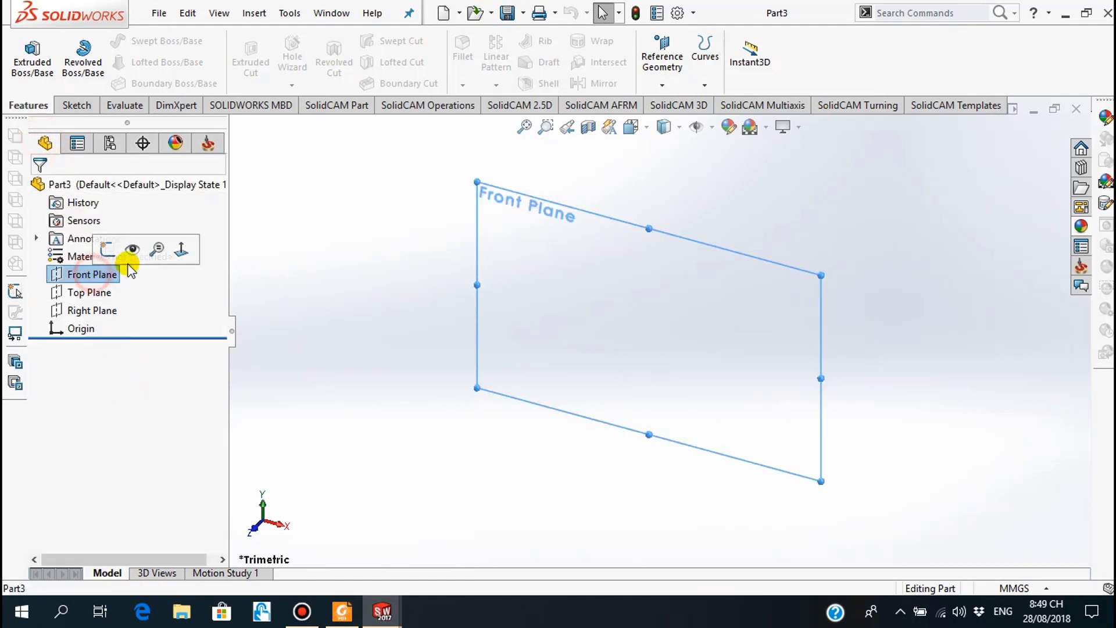
pyautogui.click(173, 250)
pyautogui.click(56, 274)
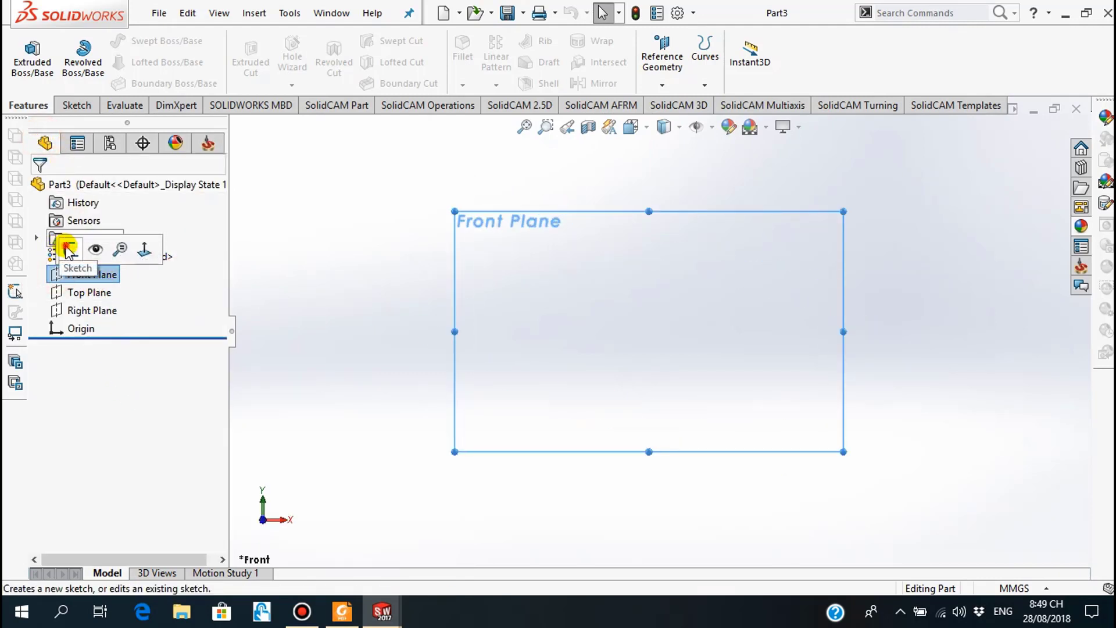
pyautogui.click(60, 247)
# Step: Draw a vertical centerline downward from the origin
pyautogui.click(125, 40)
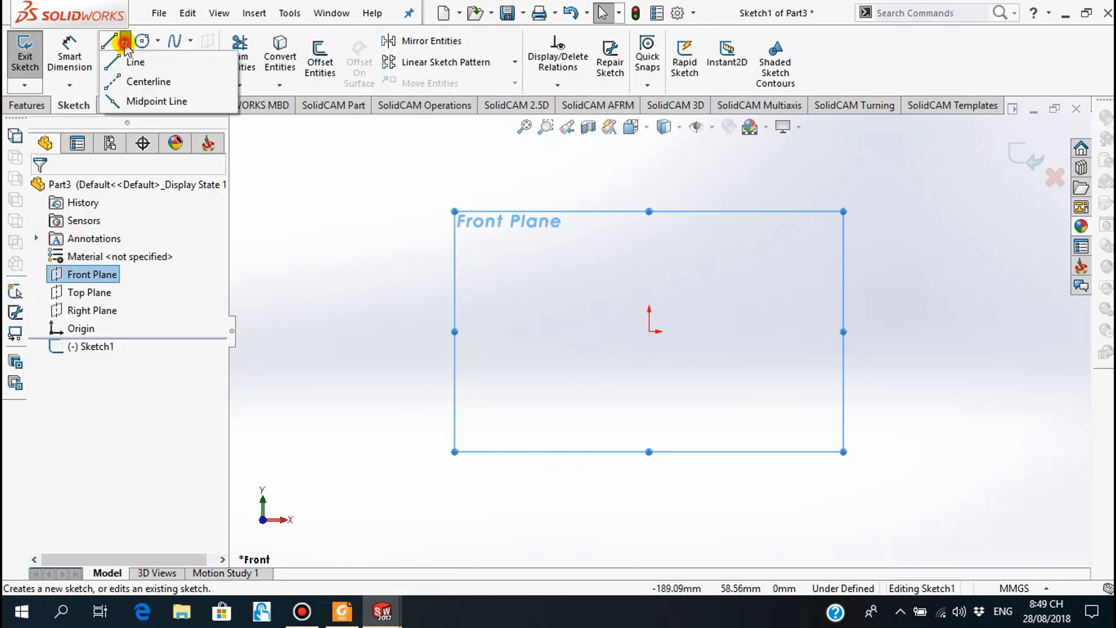
pyautogui.click(132, 82)
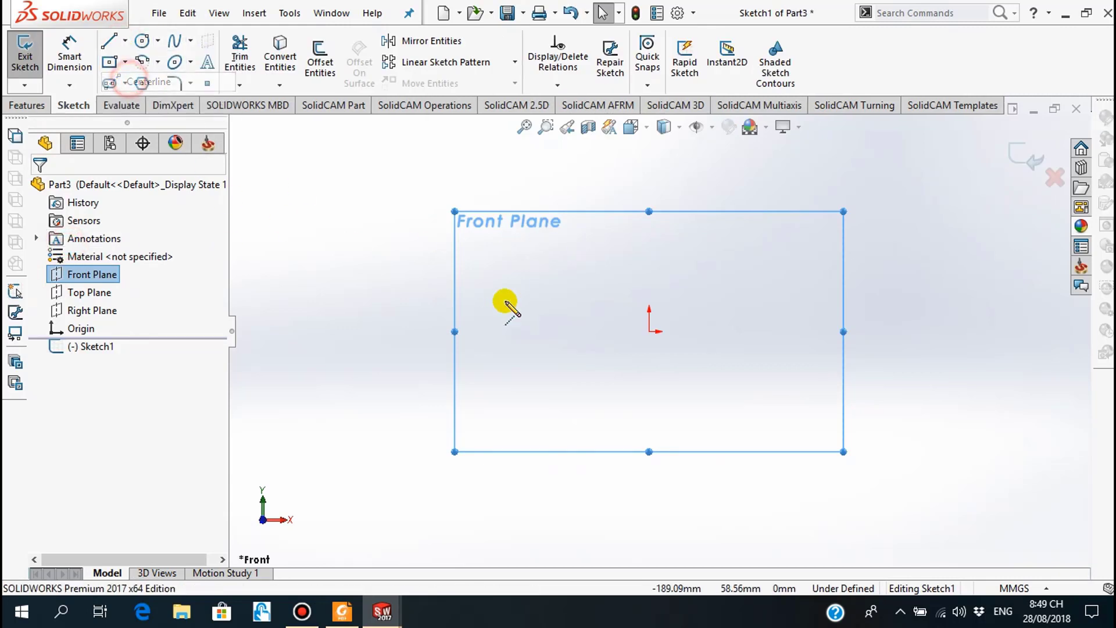
pyautogui.click(650, 332)
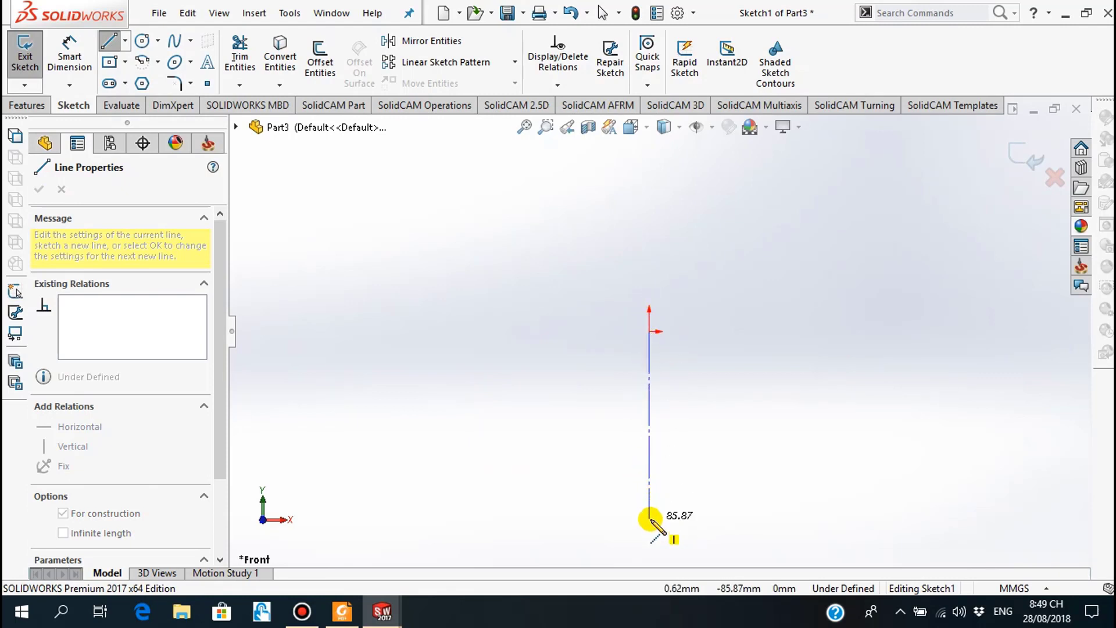
pyautogui.click(649, 518)
pyautogui.press('Escape')
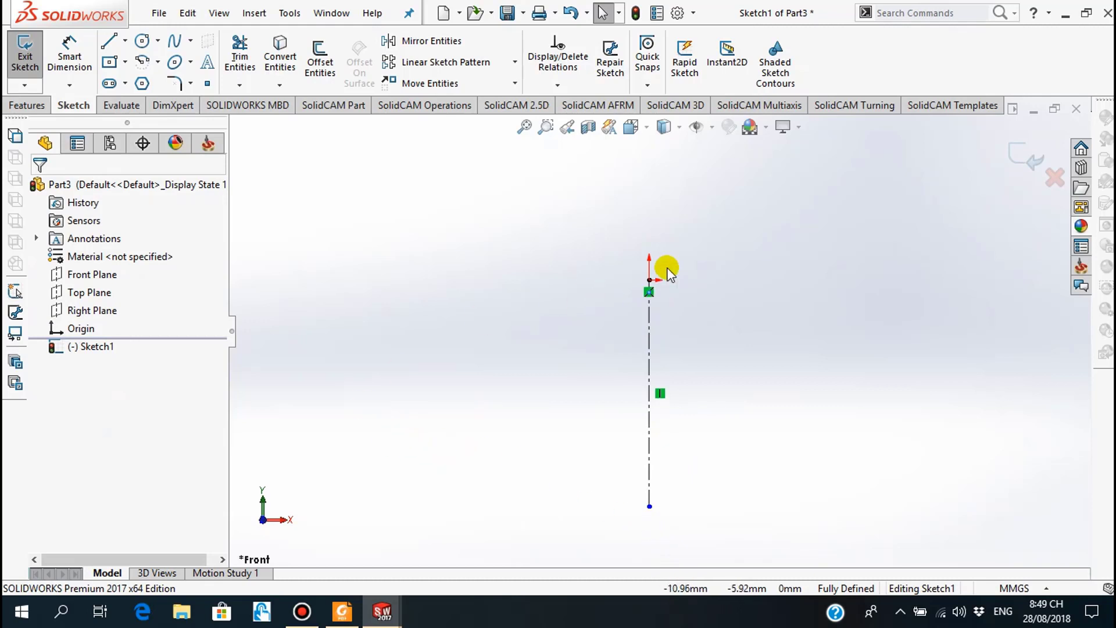
# Step: Draw the stepped head-and-shaft half-profile from the centerline's top back to it
pyautogui.click(107, 45)
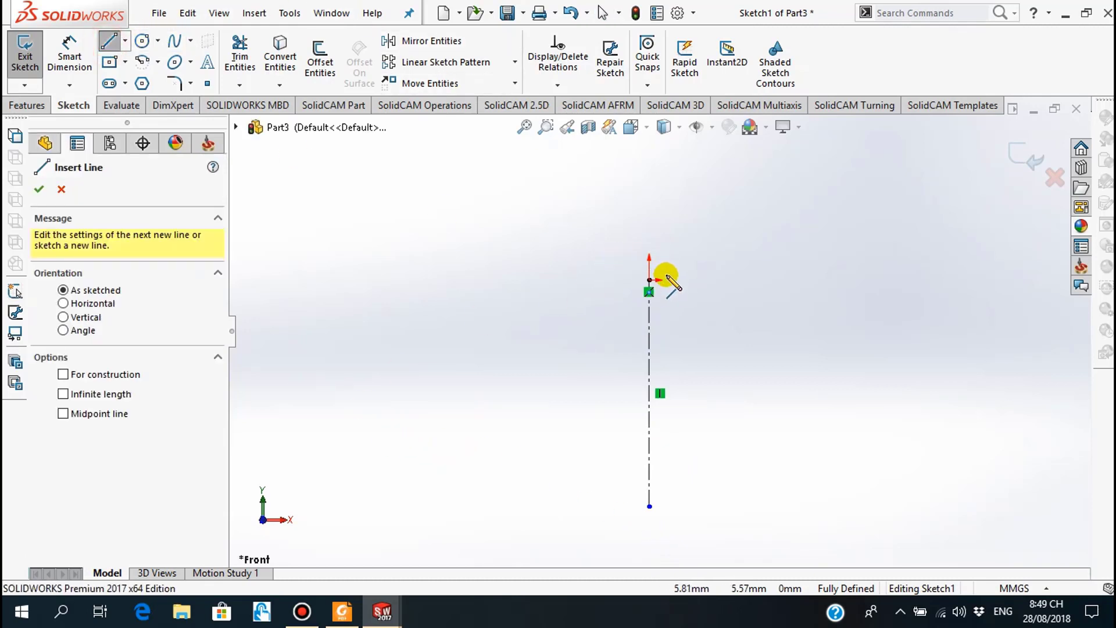
pyautogui.click(649, 281)
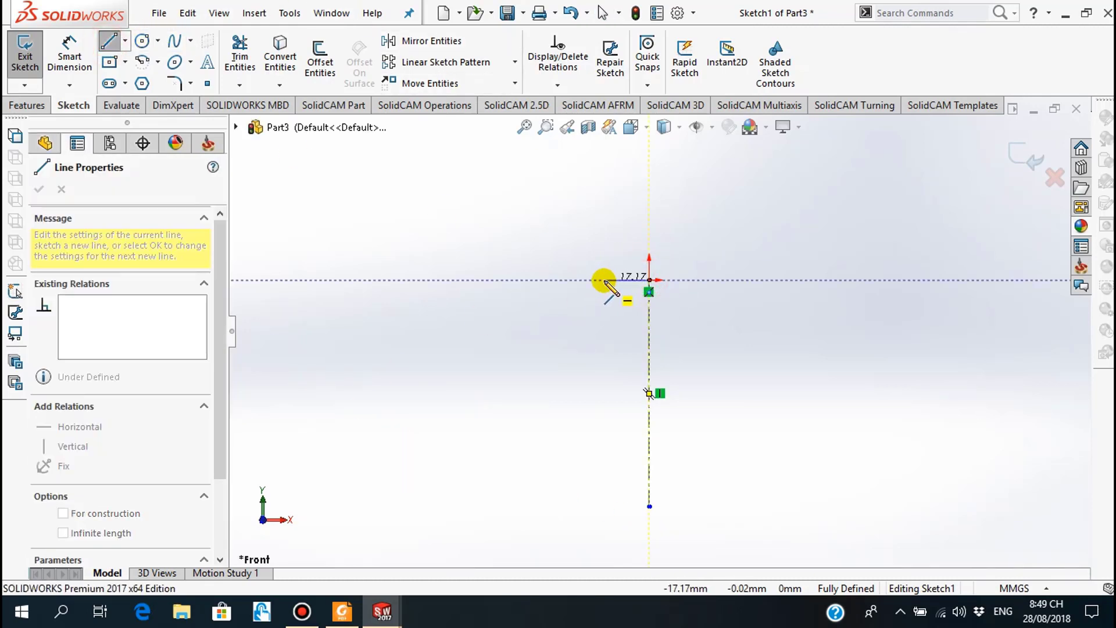
pyautogui.click(611, 280)
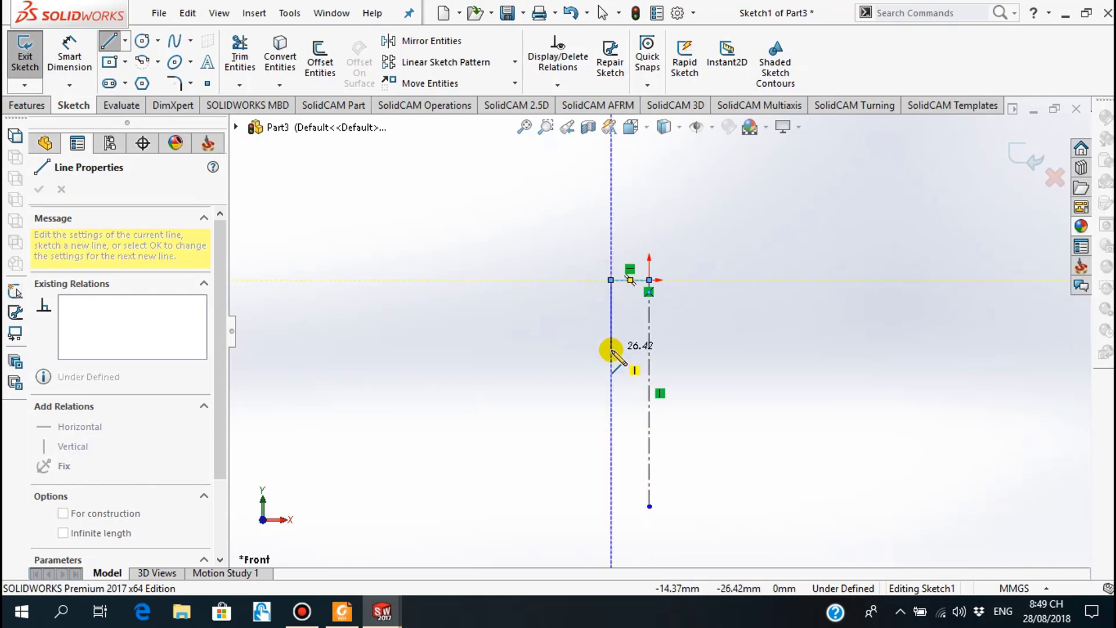
pyautogui.click(610, 349)
pyautogui.click(623, 349)
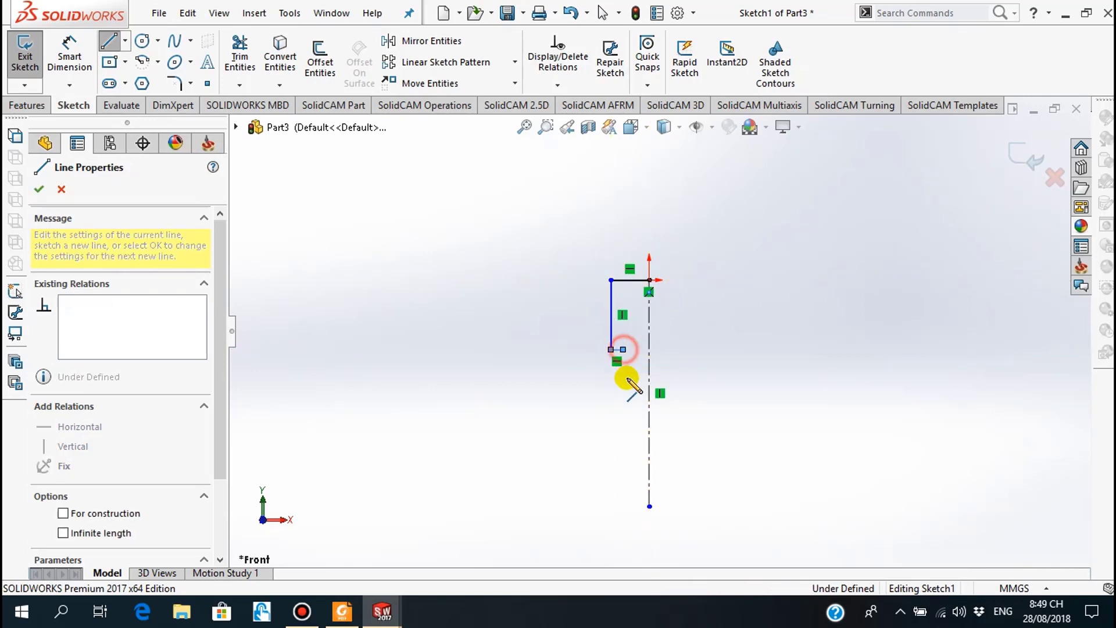
pyautogui.click(624, 491)
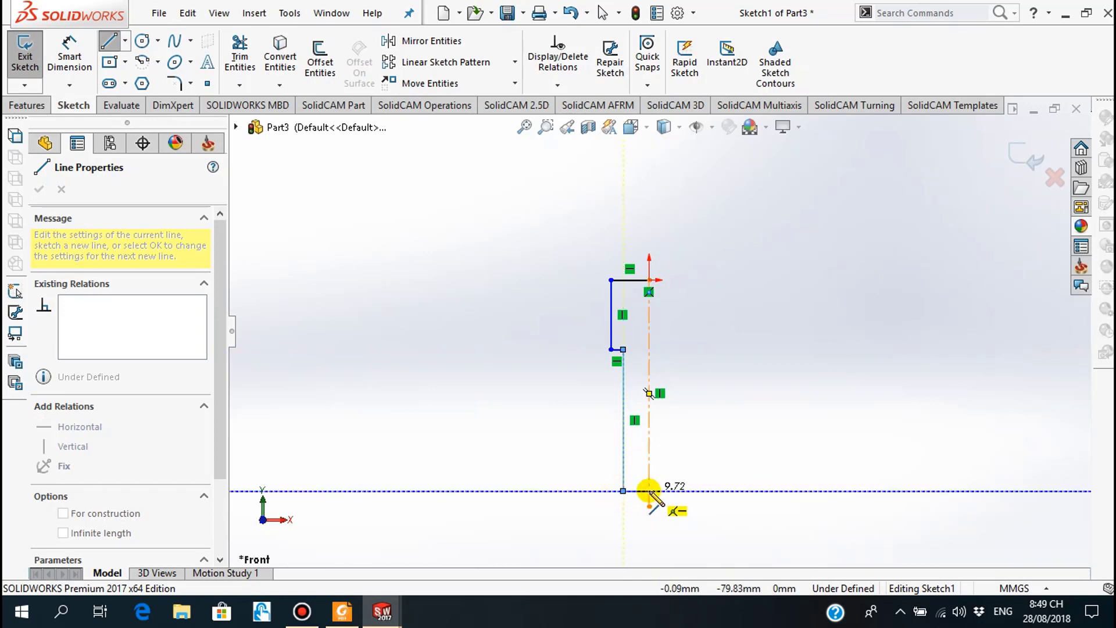
pyautogui.click(649, 491)
pyautogui.press('Escape')
# Step: Check the PDF drawing in Foxit, then return to the sketch
pyautogui.scroll(-2, 641, 500)
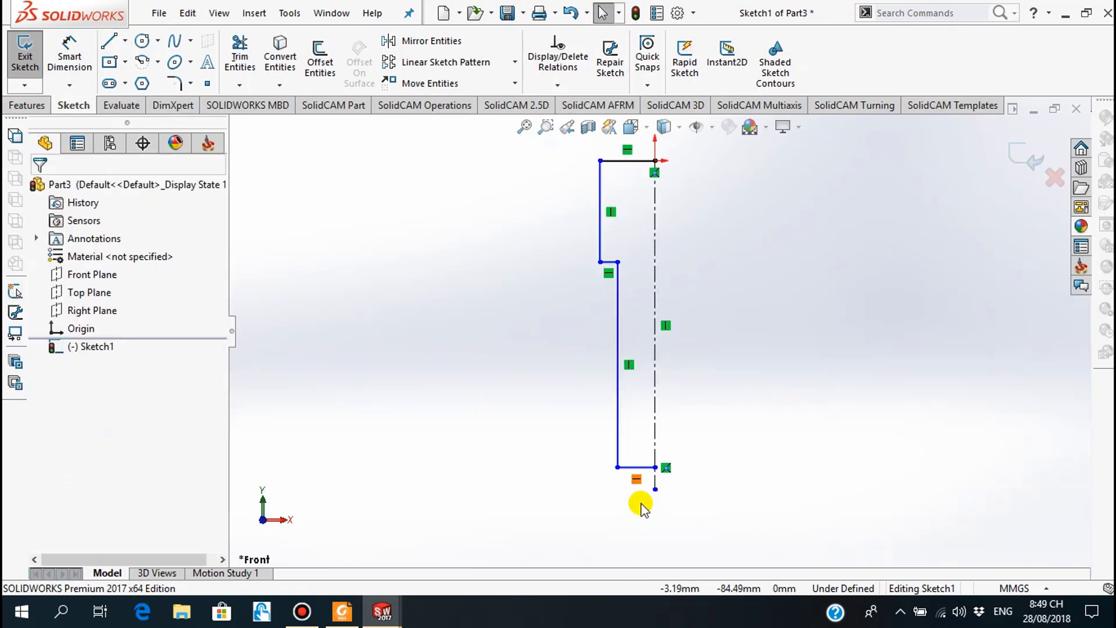
pyautogui.click(342, 612)
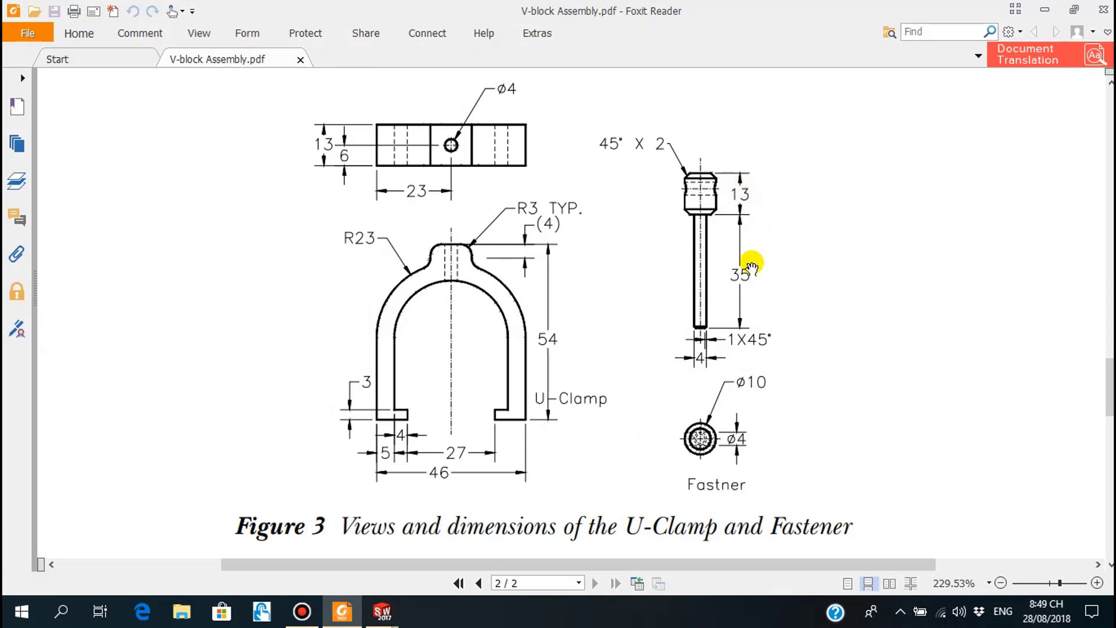
pyautogui.click(377, 608)
# Step: Dimension the head height to 13 mm and the shaft length to 35 mm
pyautogui.click(70, 55)
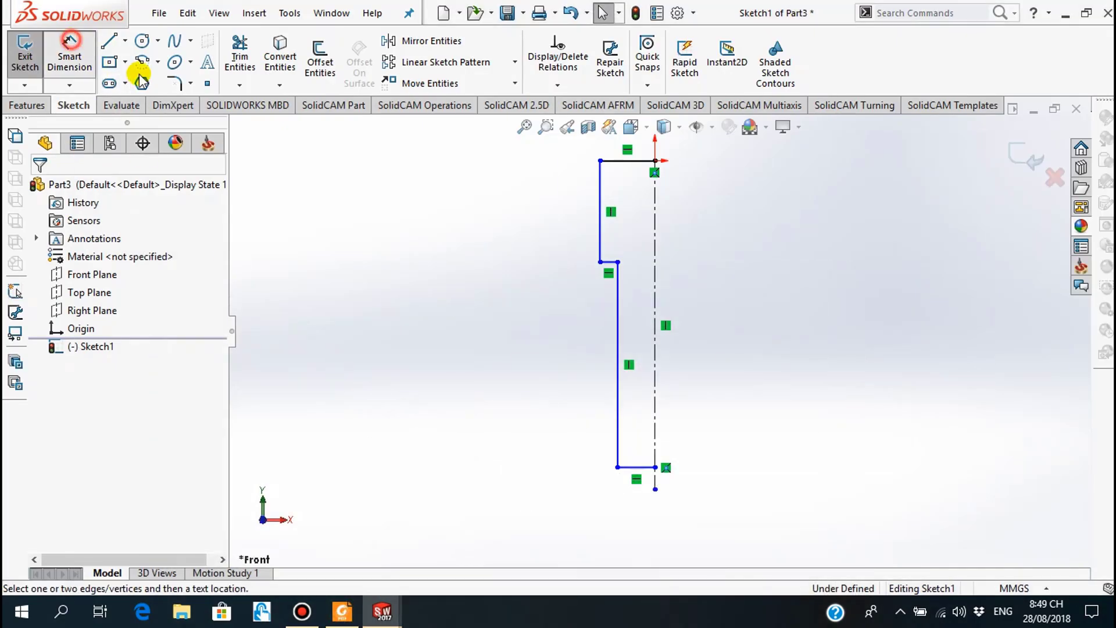
pyautogui.click(620, 161)
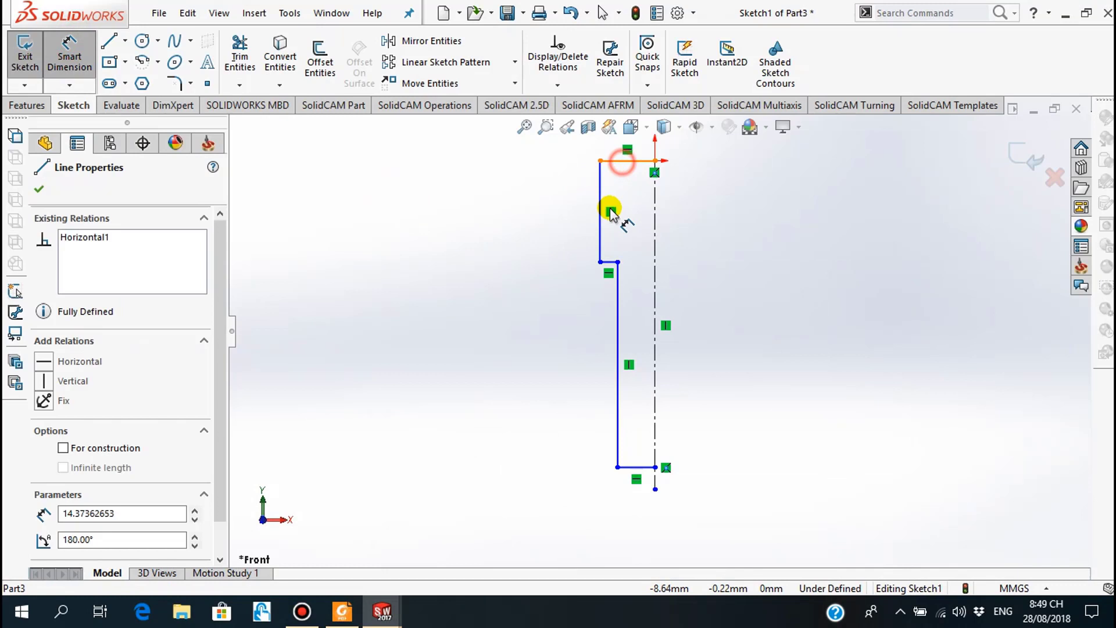
pyautogui.click(607, 262)
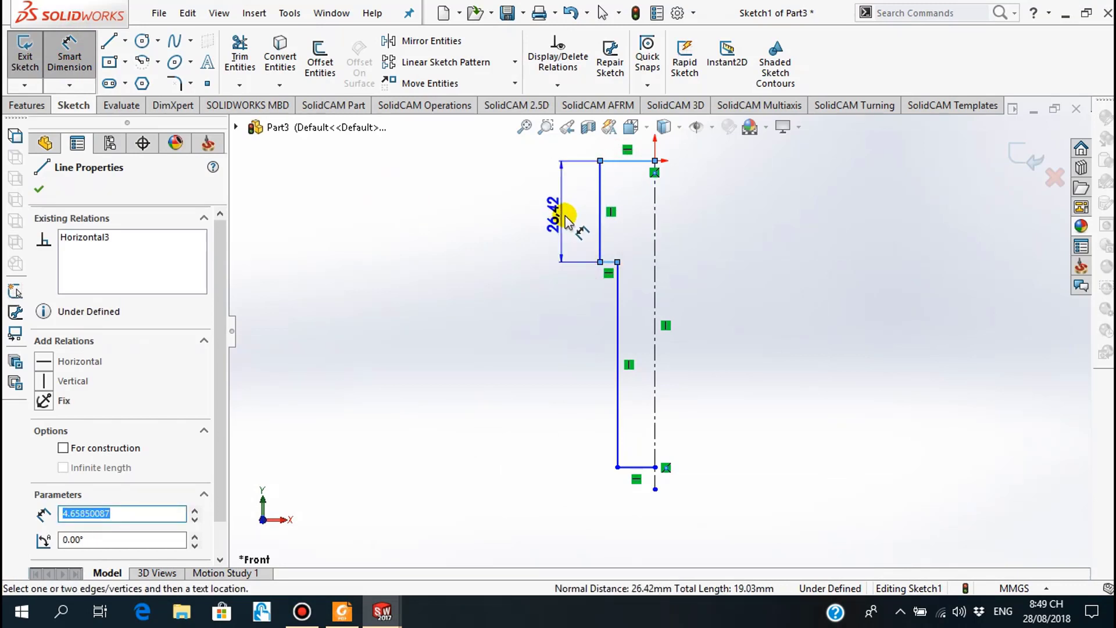
pyautogui.click(565, 218)
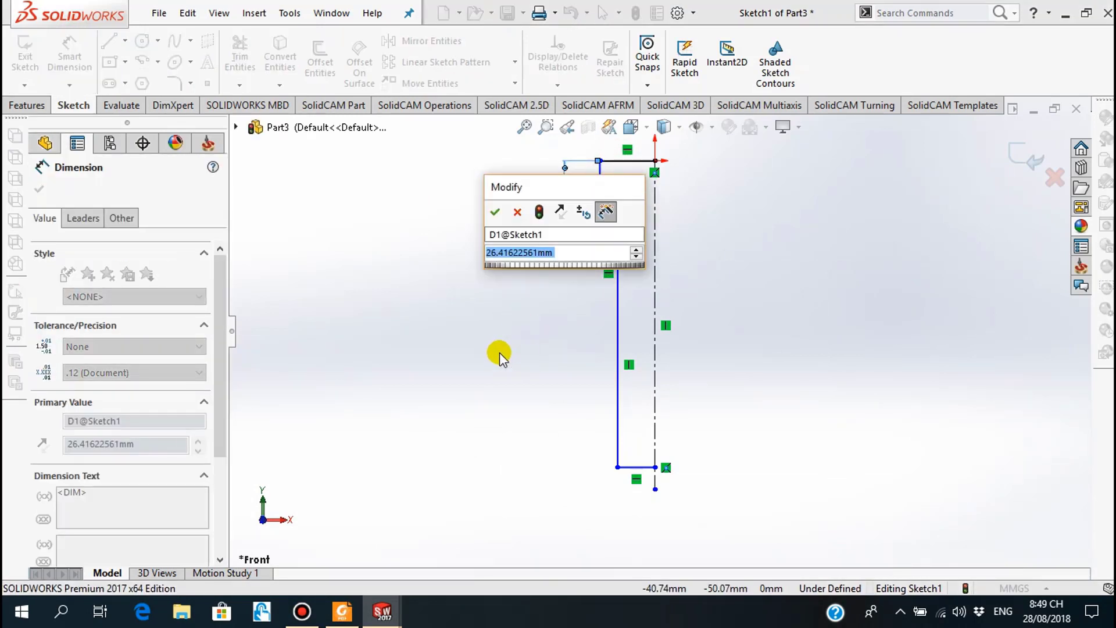
pyautogui.write('13')
pyautogui.press('Return')
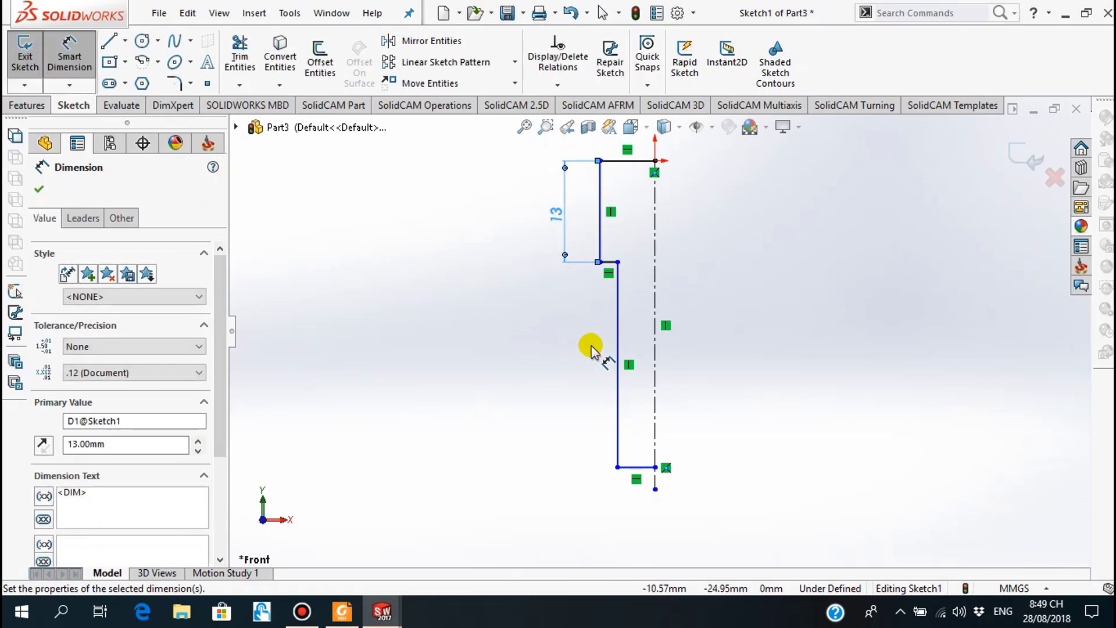
pyautogui.click(616, 349)
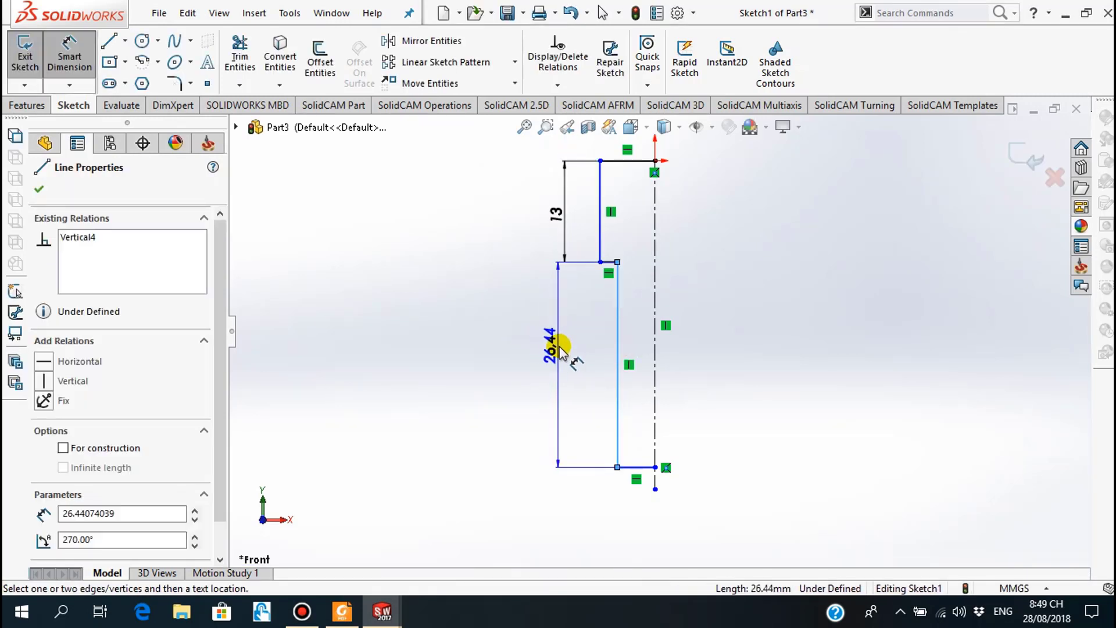
pyautogui.click(562, 350)
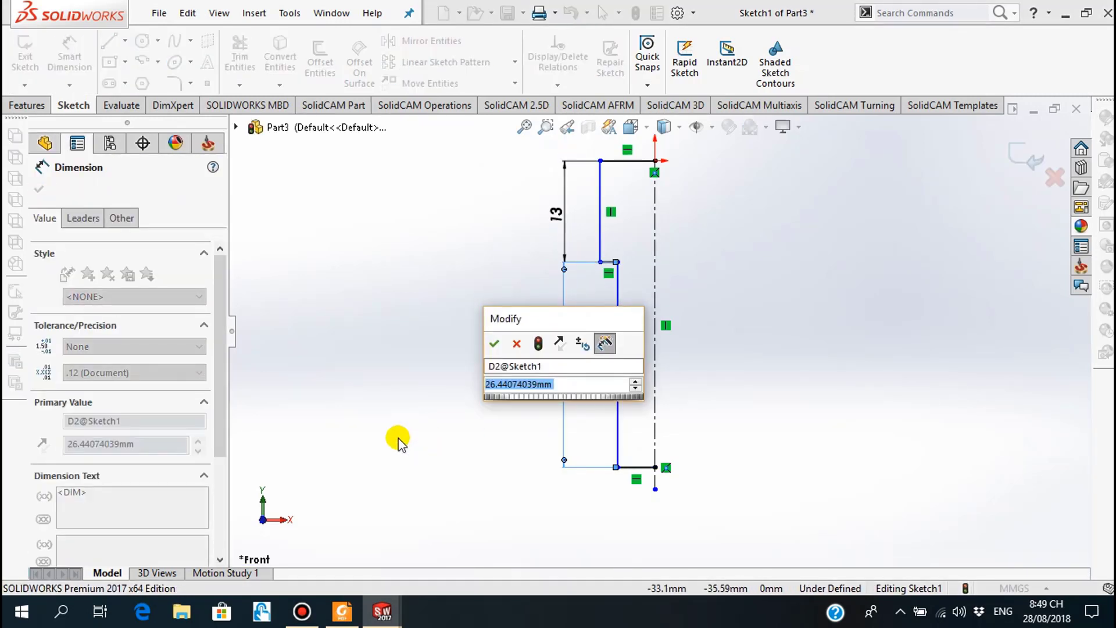
pyautogui.write('35')
pyautogui.press('Return')
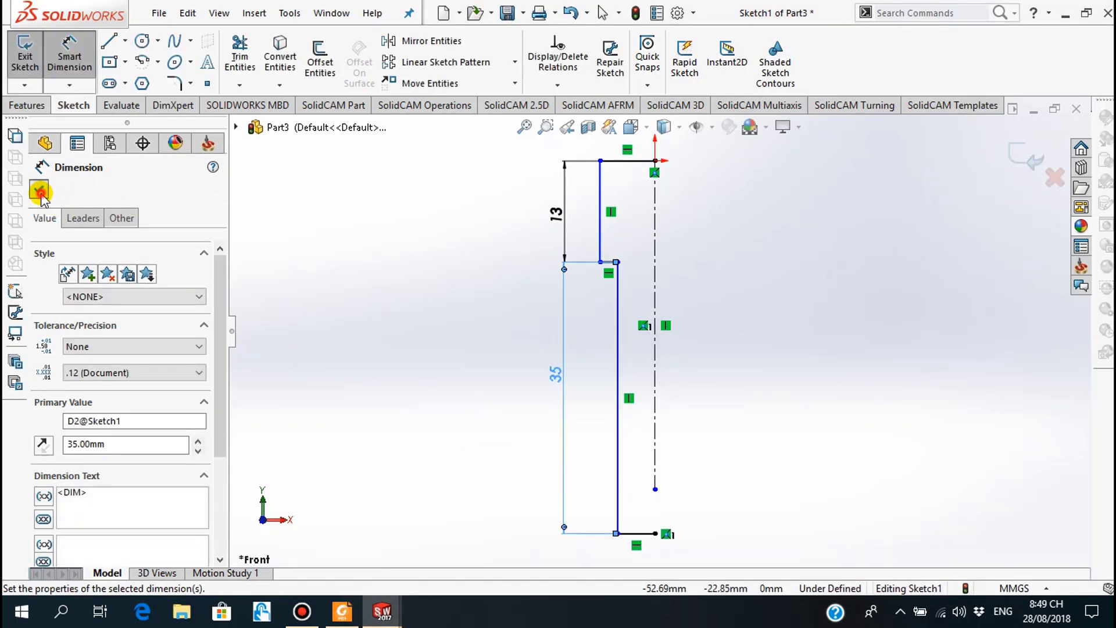
pyautogui.click(39, 189)
# Step: Extend the centerline's lower end below the shaft, then bring up the PDF drawing
pyautogui.scroll(-2, 710, 515)
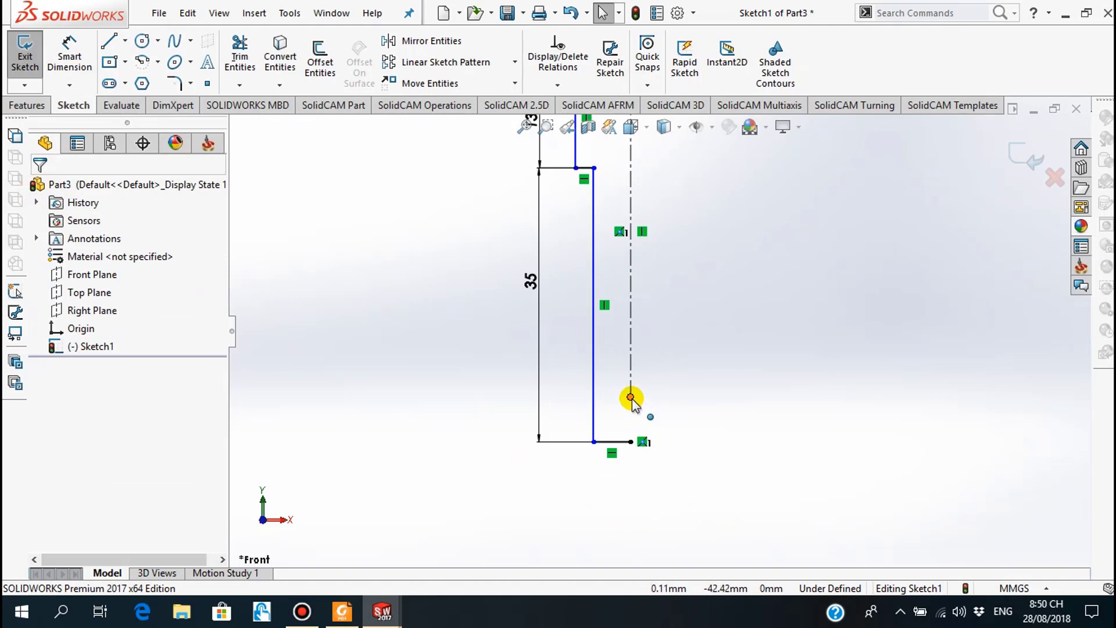
pyautogui.moveTo(632, 397); pyautogui.dragTo(630, 473)
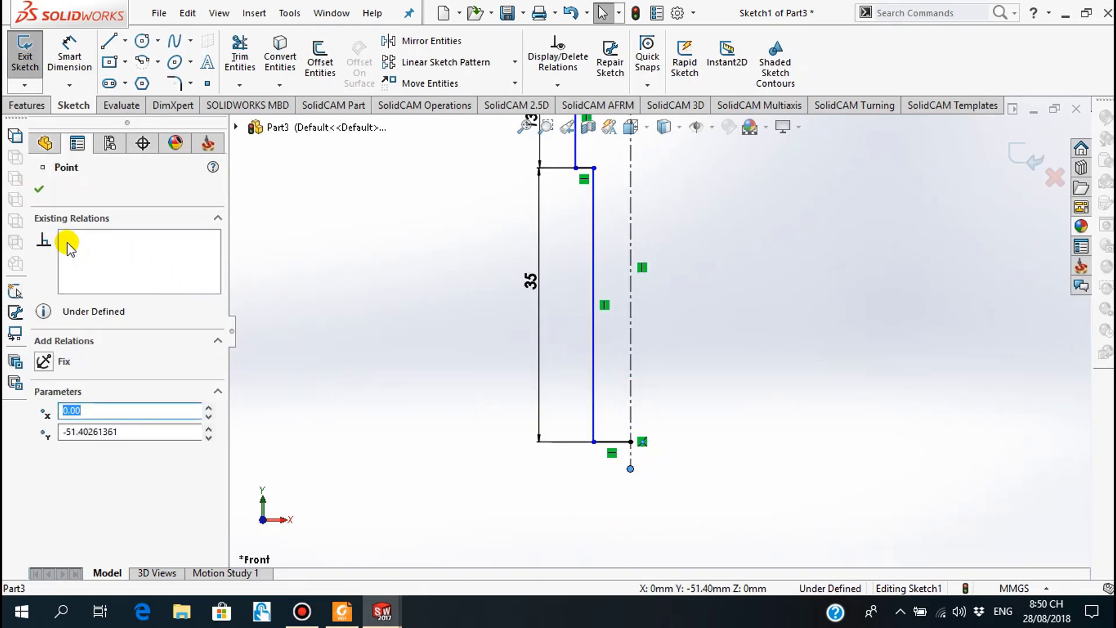
pyautogui.click(39, 189)
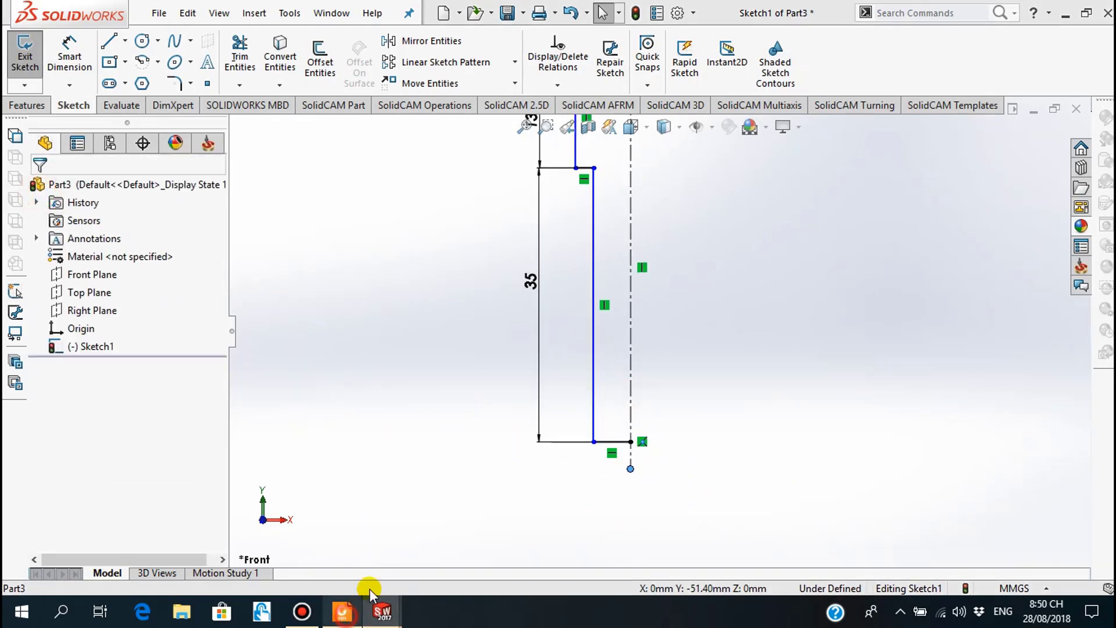
pyautogui.click(342, 611)
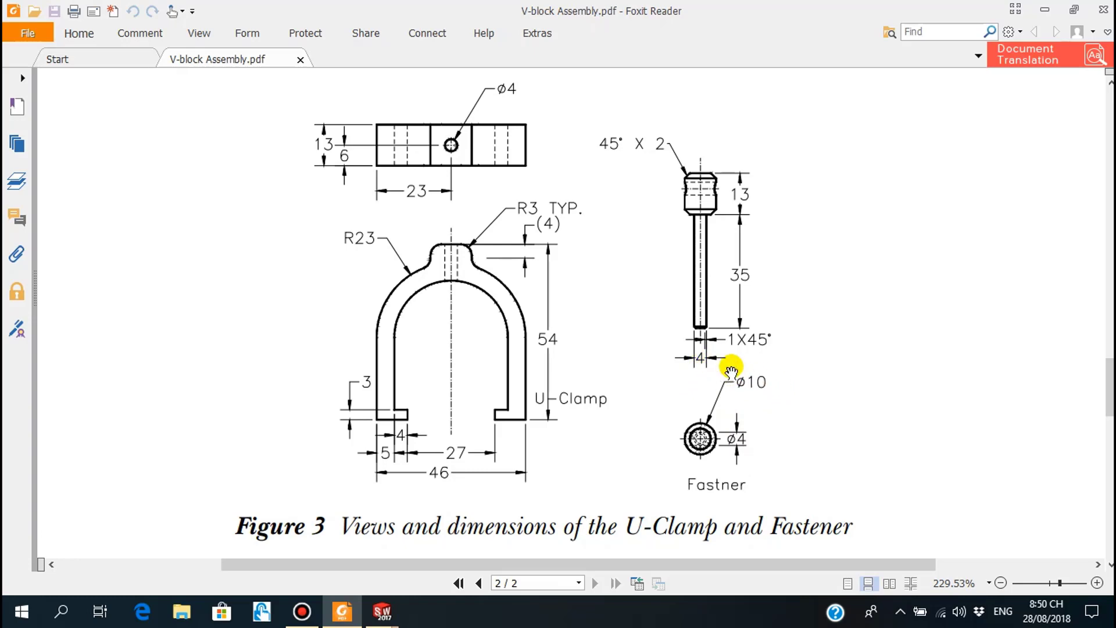
# Step: Return to the SOLIDWORKS sketch after reviewing the Fastener view in V-block Assembly.pdf
pyautogui.click(382, 611)
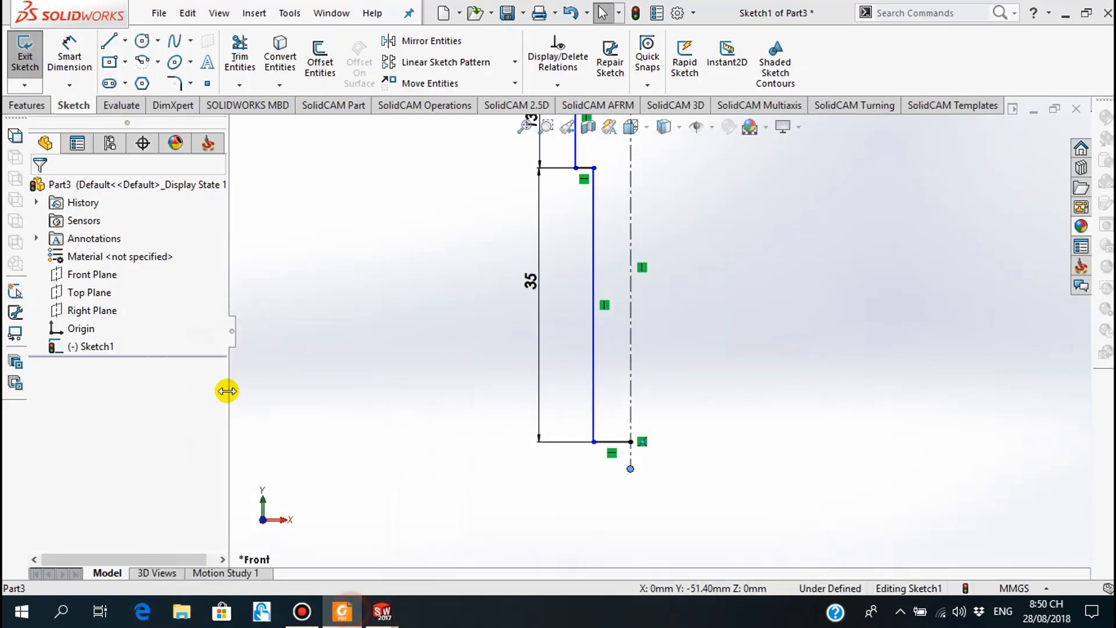
# Step: Delete the stray 4.78 dimension from a failed shaft-to-centerline attempt
pyautogui.click(69, 52)
pyautogui.click(592, 390)
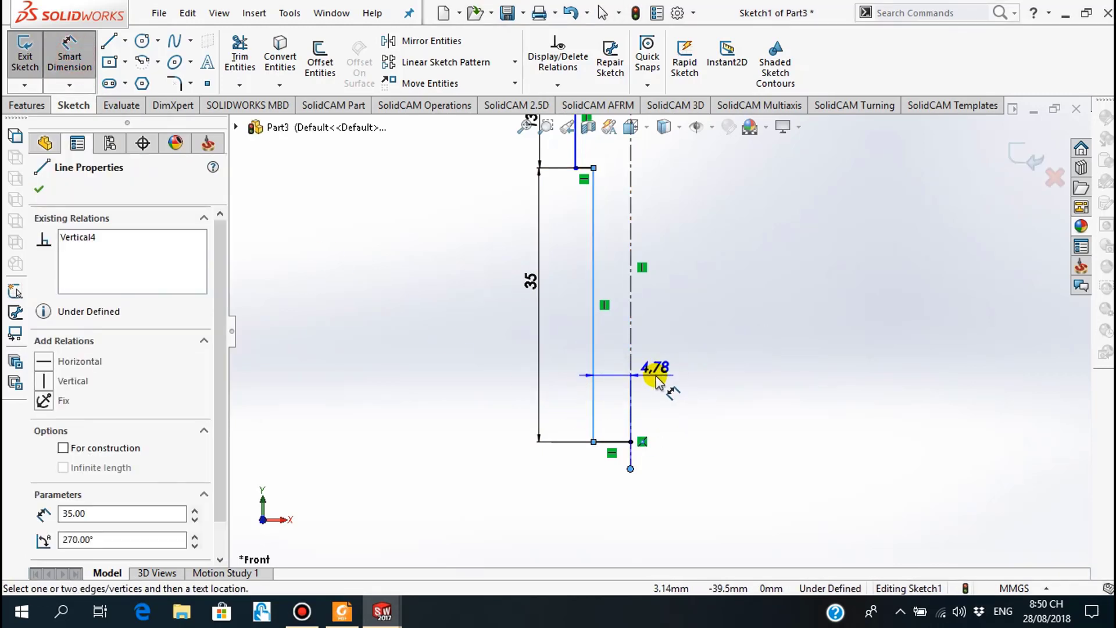
pyautogui.press('Escape')
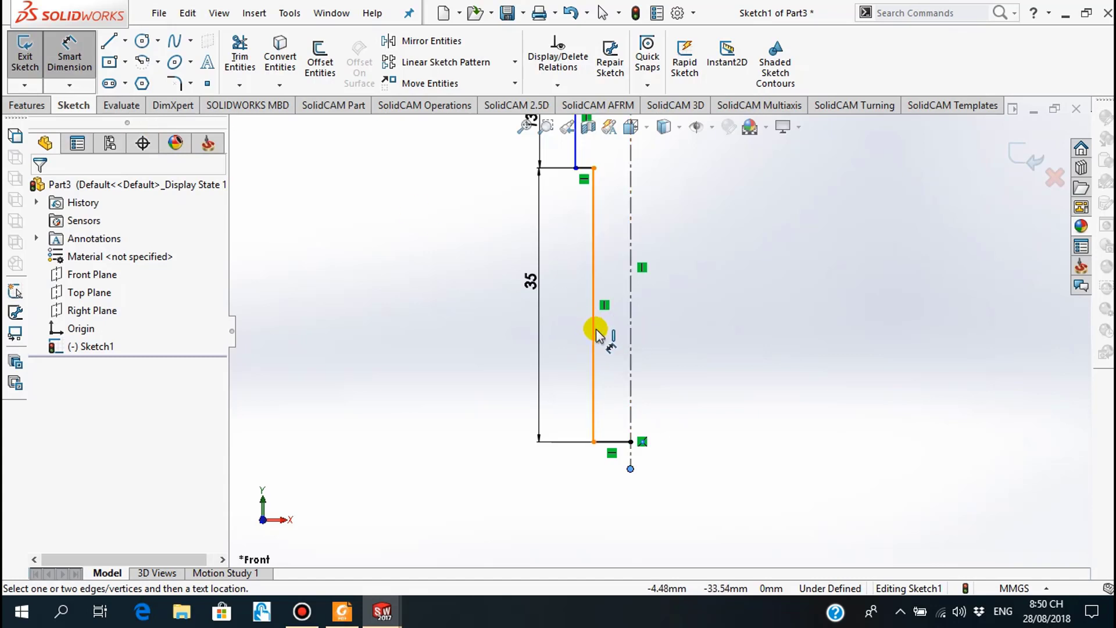
pyautogui.click(594, 329)
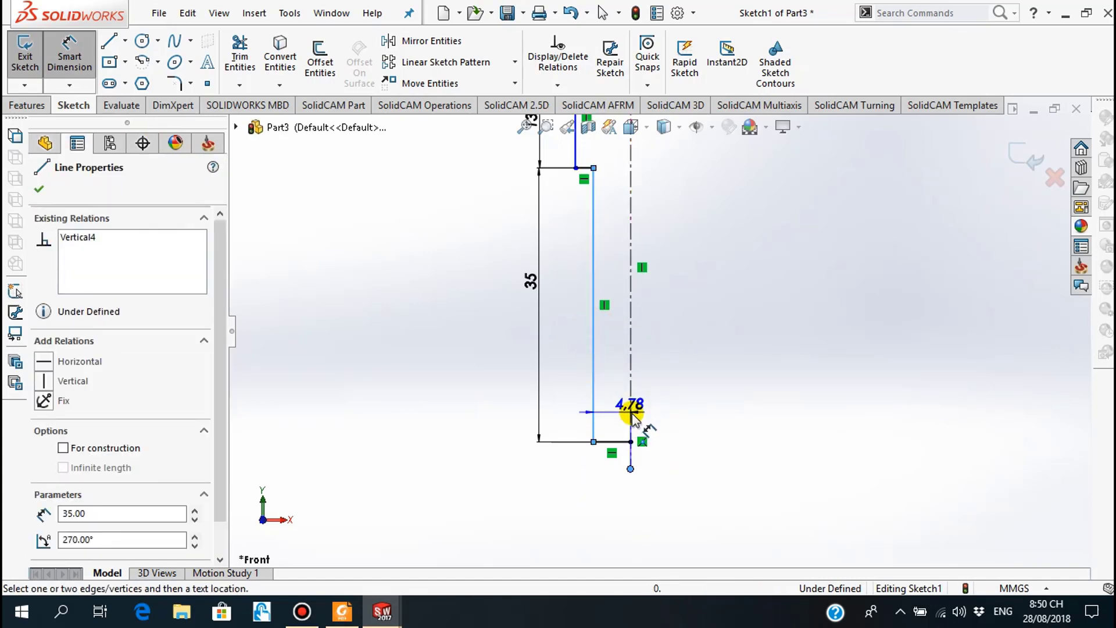
pyautogui.click(642, 449)
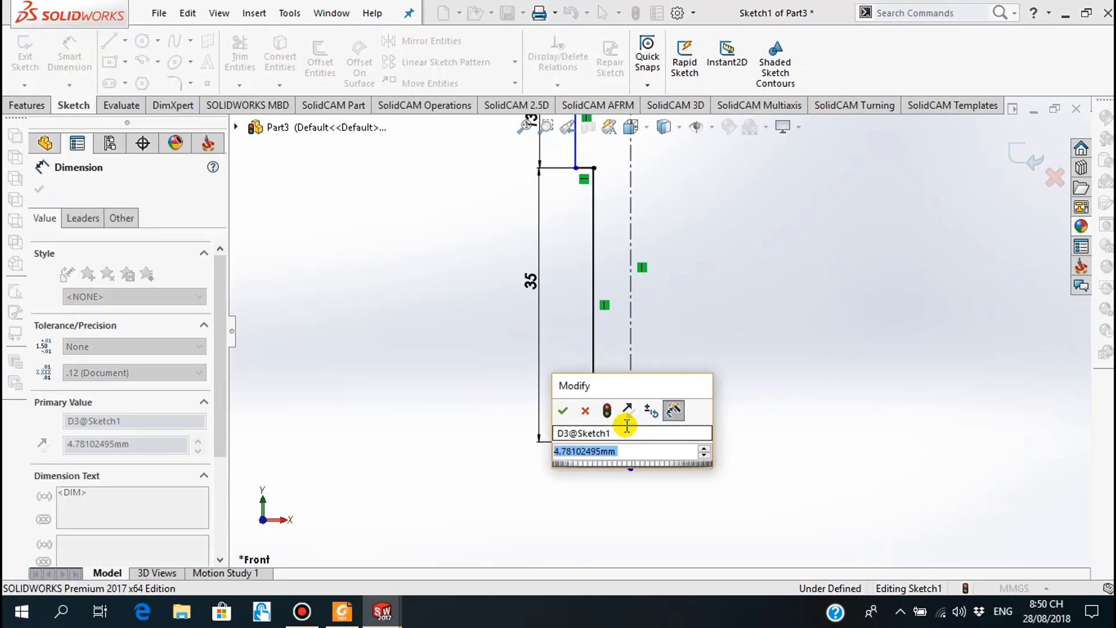
pyautogui.press('Return')
pyautogui.press('Escape')
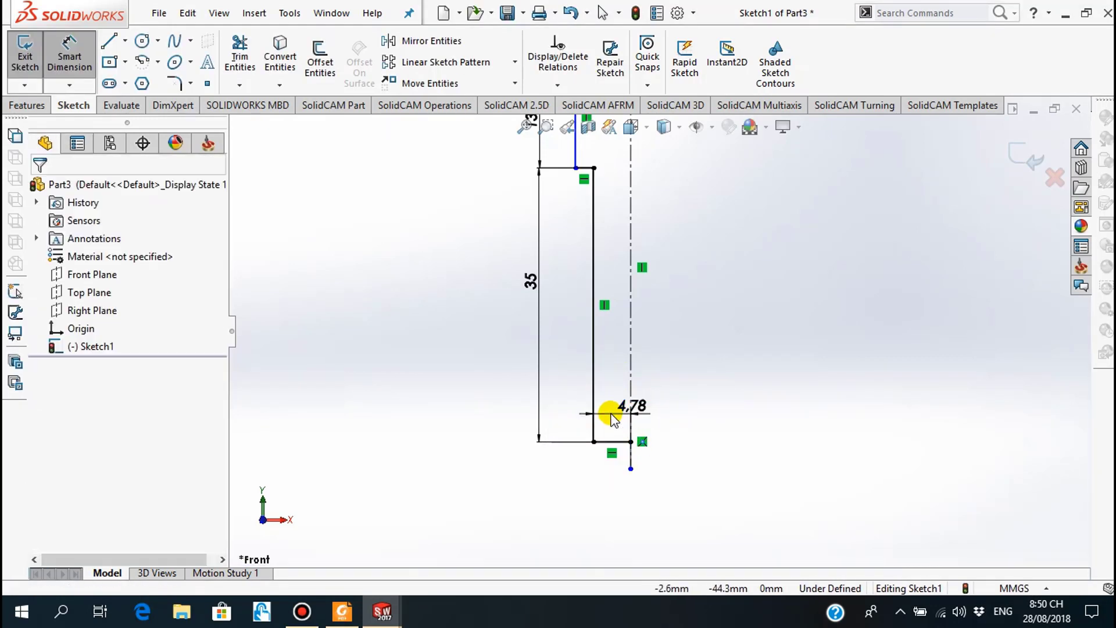
pyautogui.click(608, 412)
pyautogui.press('Delete')
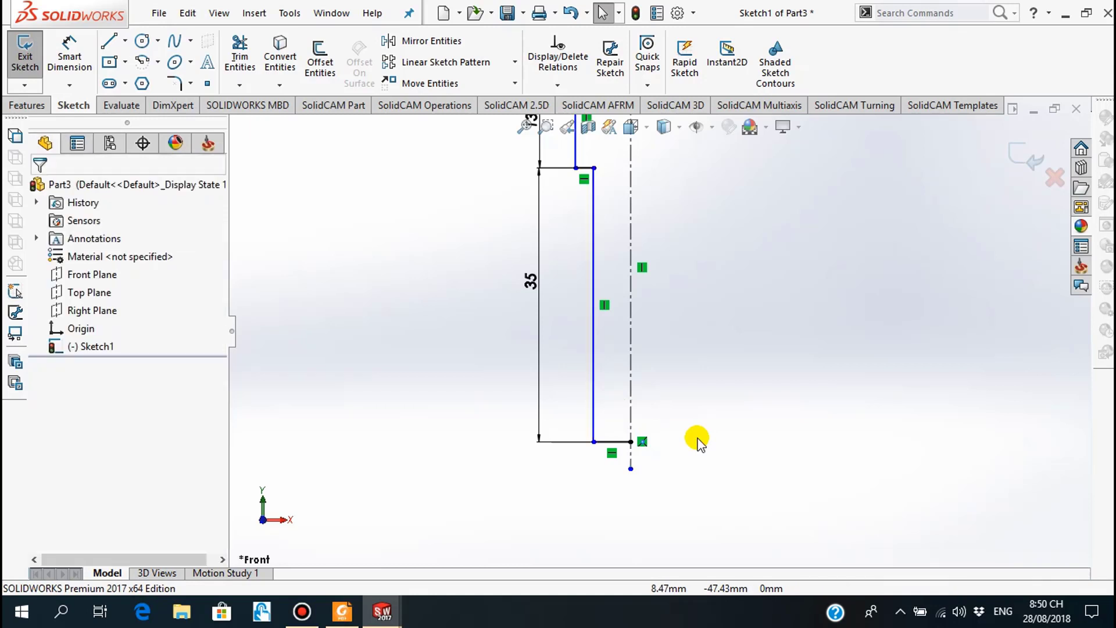
# Step: Dimension the shaft end diameter to 4 mm across the centerline
pyautogui.click(70, 51)
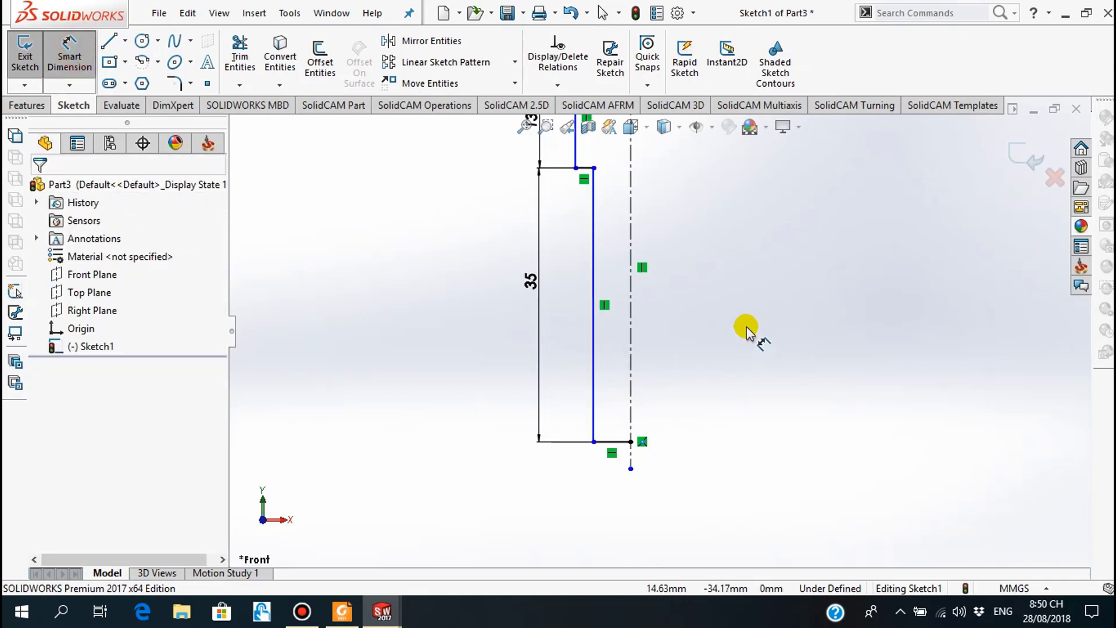
pyautogui.scroll(3, 657, 334)
pyautogui.click(621, 365)
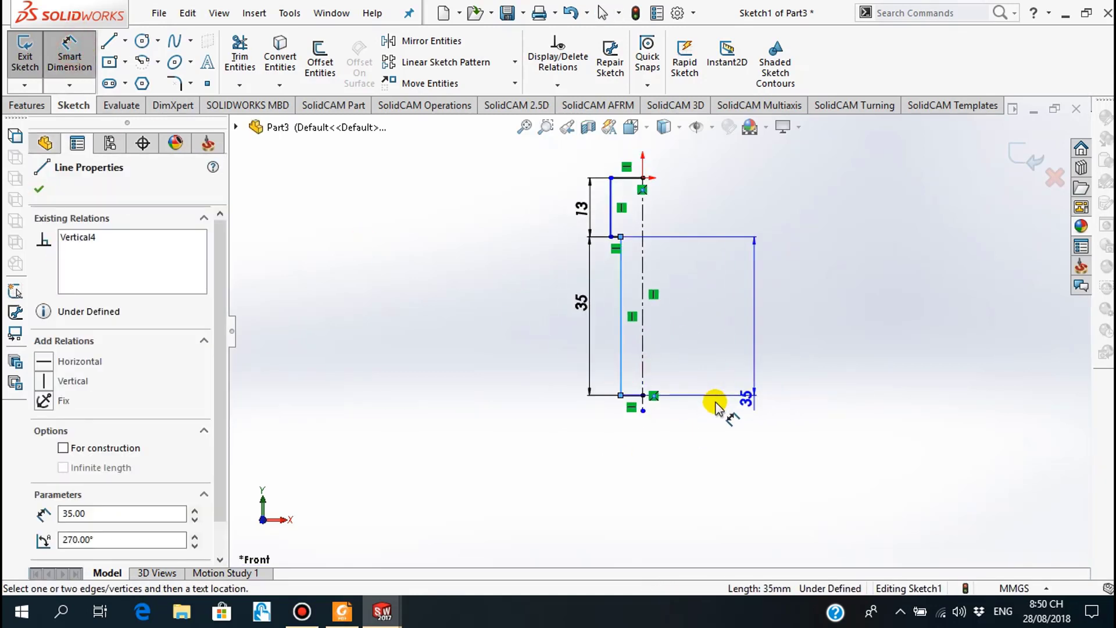
pyautogui.click(644, 358)
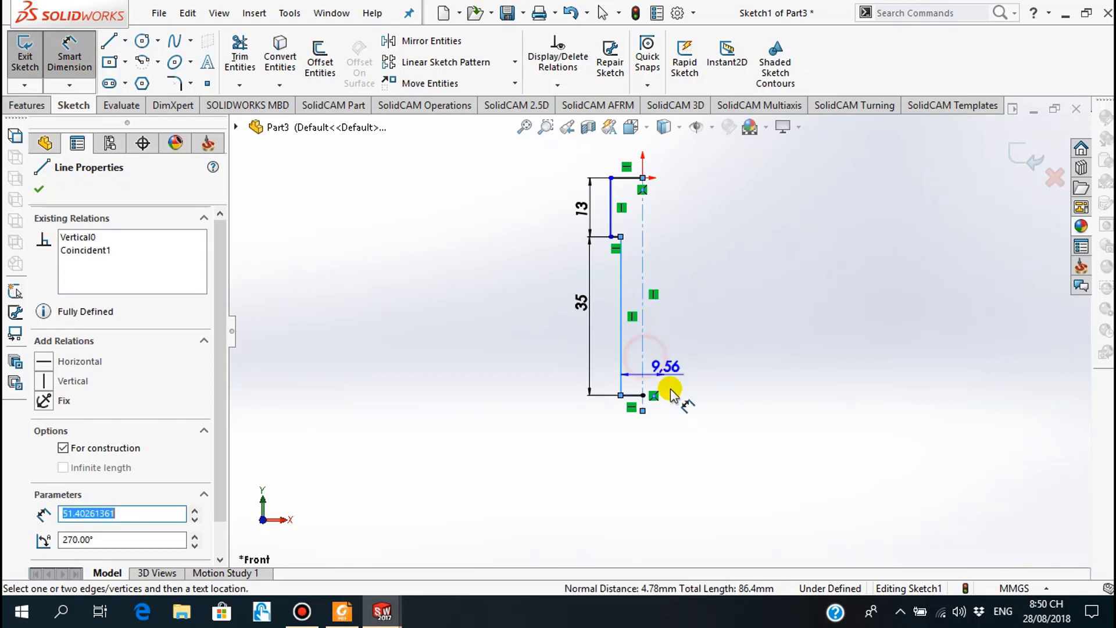
pyautogui.click(670, 457)
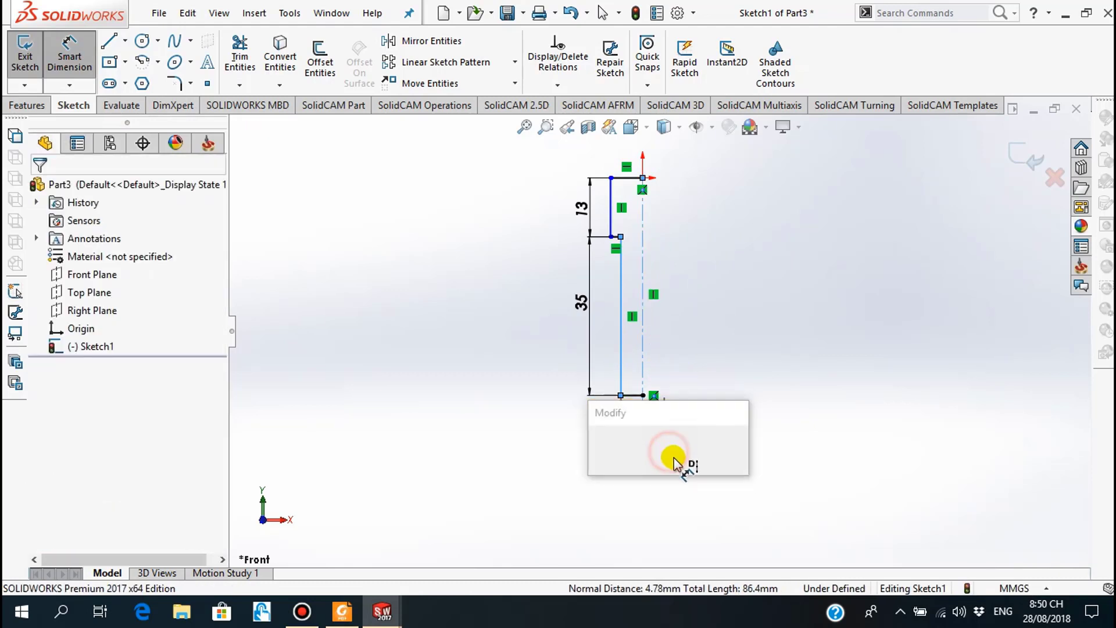
pyautogui.write('4')
pyautogui.press('Return')
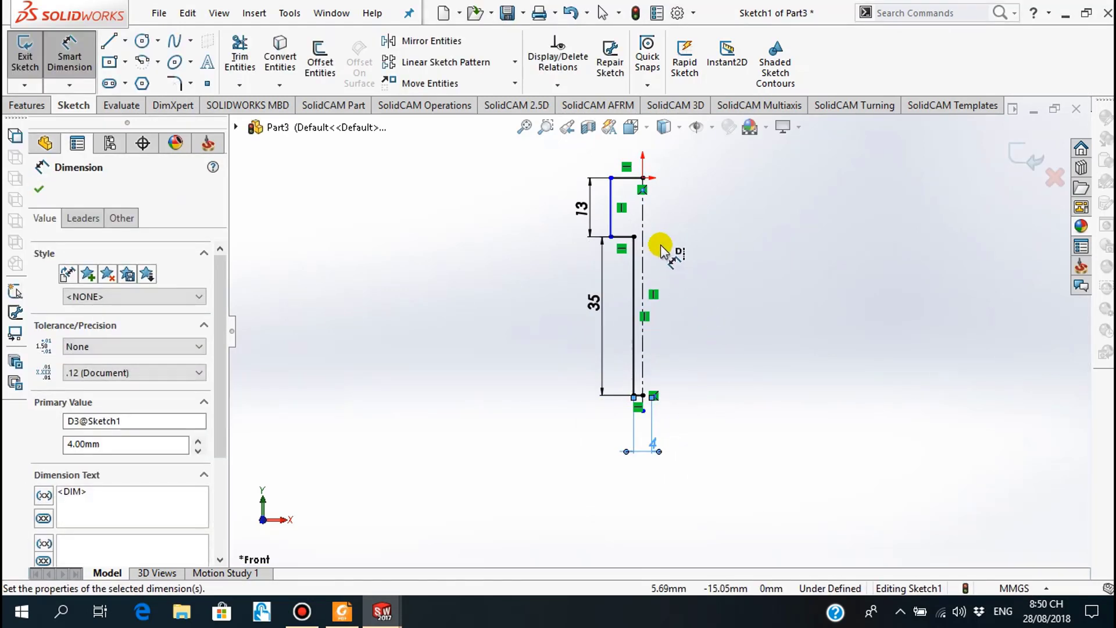
# Step: Dimension the head diameter to 10 mm, fully defining the profile
pyautogui.scroll(-1, 643, 230)
pyautogui.scroll(-1, 643, 235)
pyautogui.scroll(-2, 663, 273)
pyautogui.scroll(-1, 664, 278)
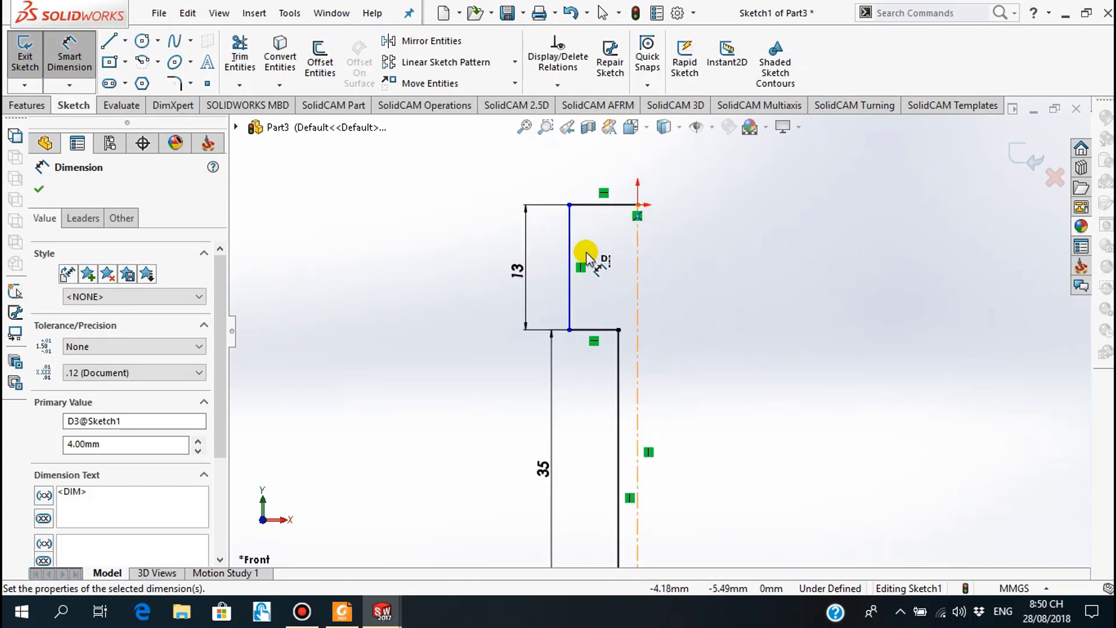
pyautogui.click(569, 250)
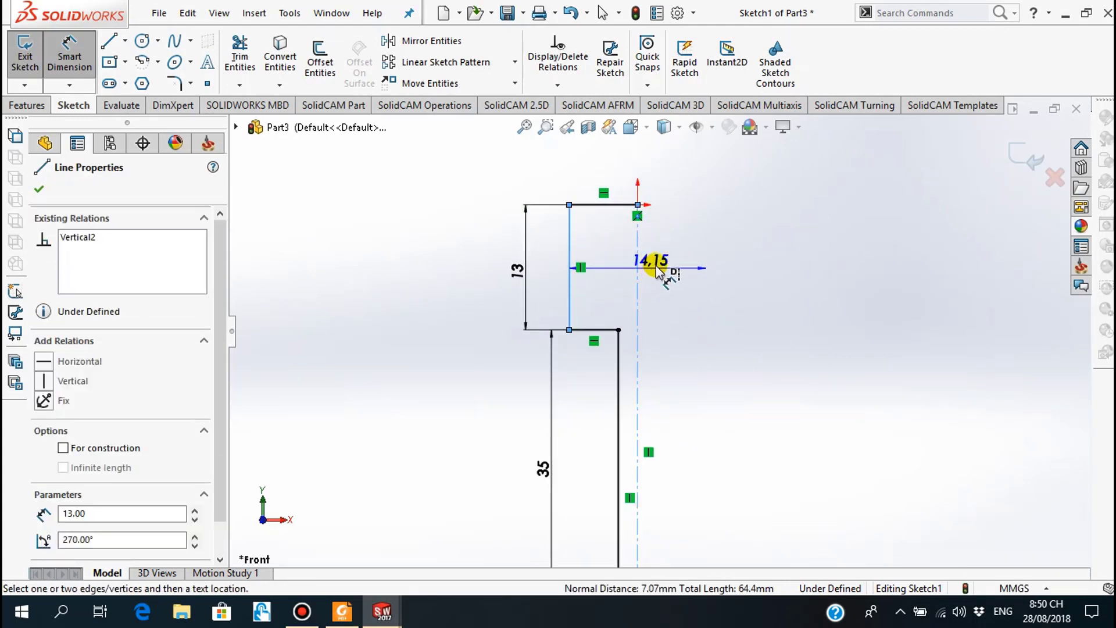
pyautogui.click(677, 175)
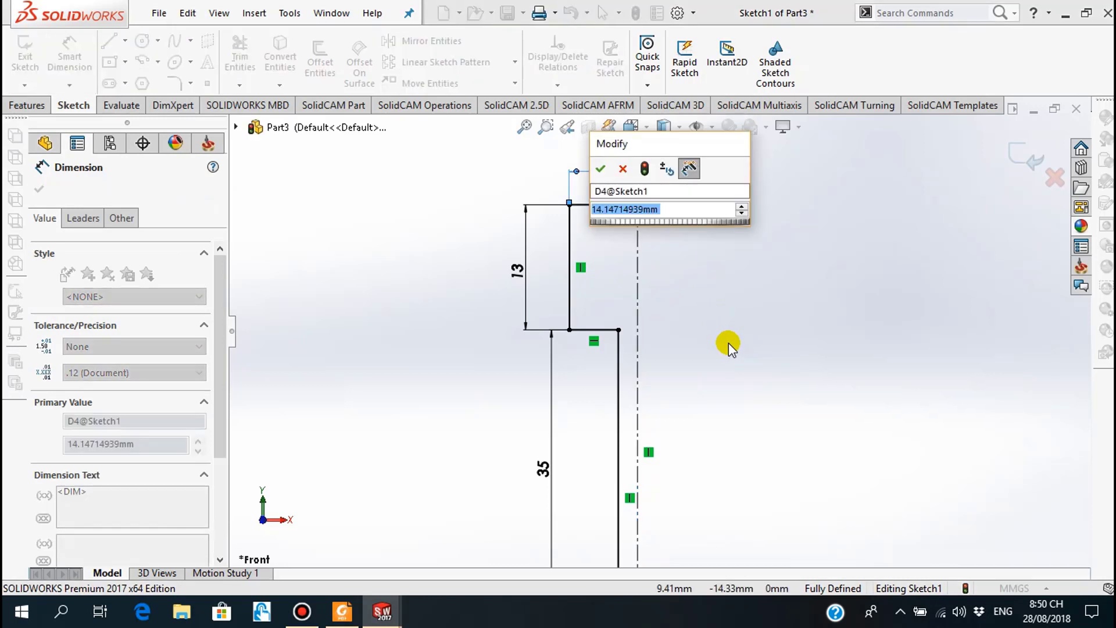
pyautogui.write('10')
pyautogui.press('Return')
pyautogui.scroll(1, 686, 436)
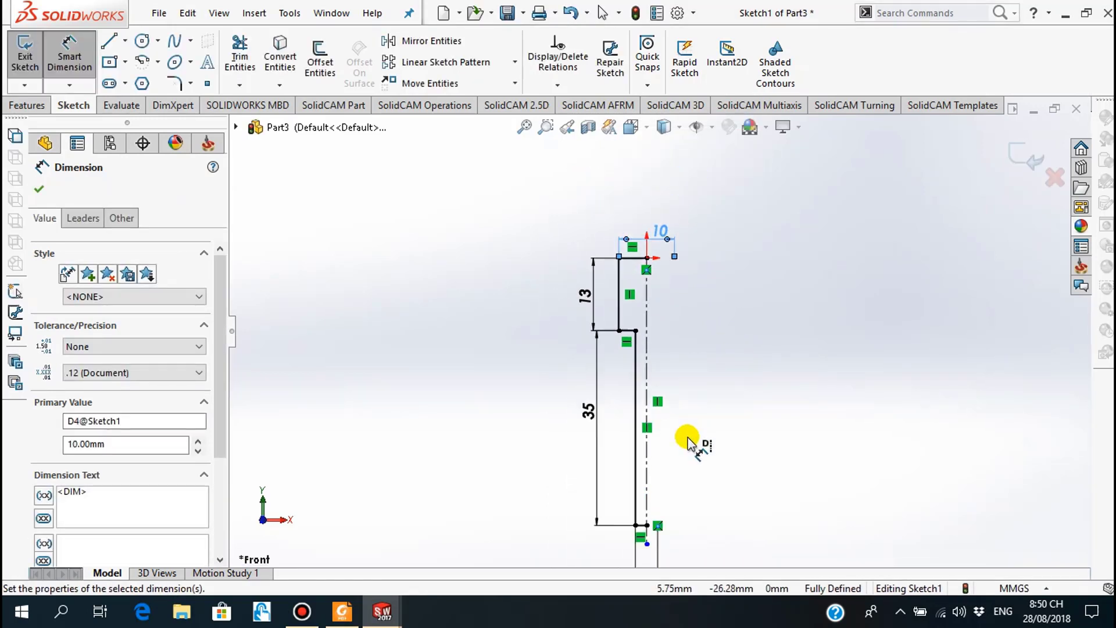
pyautogui.scroll(1, 680, 433)
pyautogui.scroll(1, 660, 346)
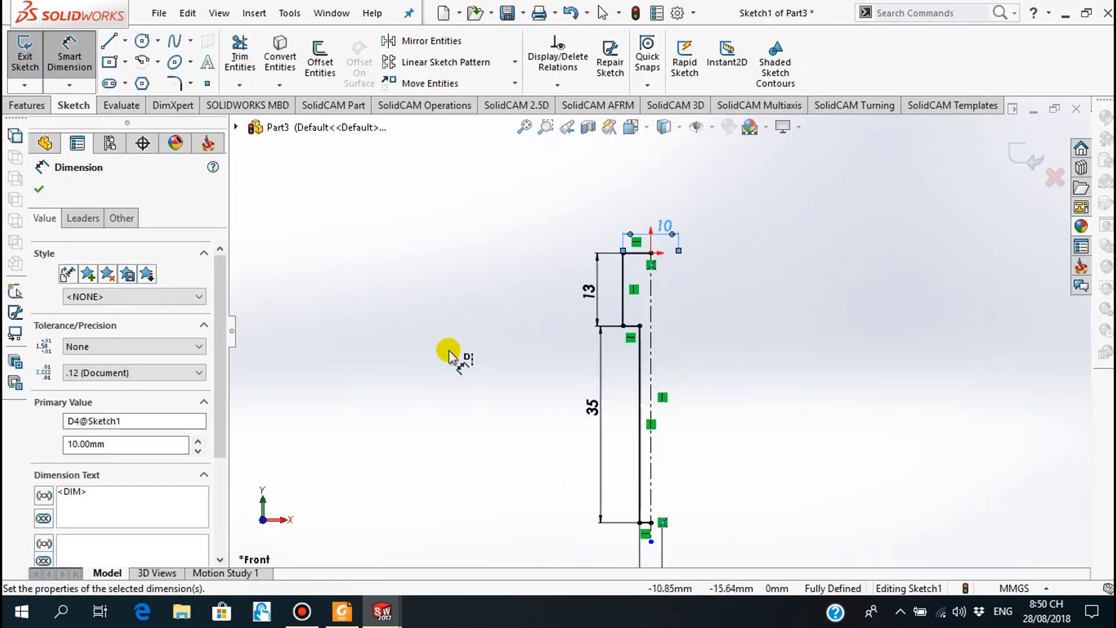
pyautogui.click(39, 188)
# Step: Switch to the fastener's PDF drawing in Foxit Reader
pyautogui.scroll(-1, 512, 355)
pyautogui.scroll(-2, 525, 364)
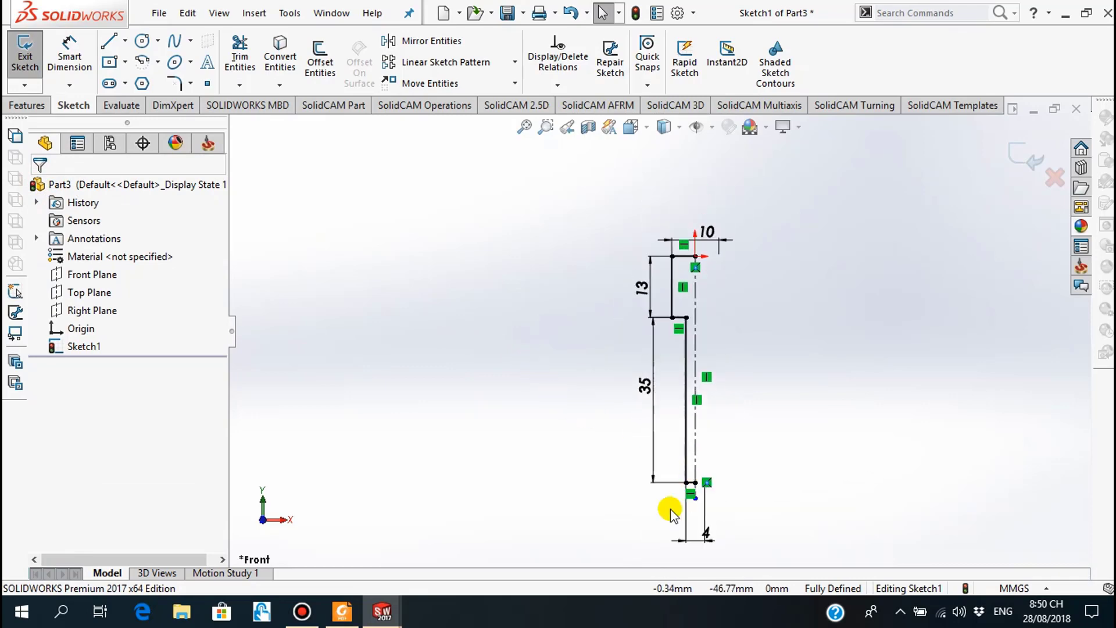
pyautogui.click(342, 611)
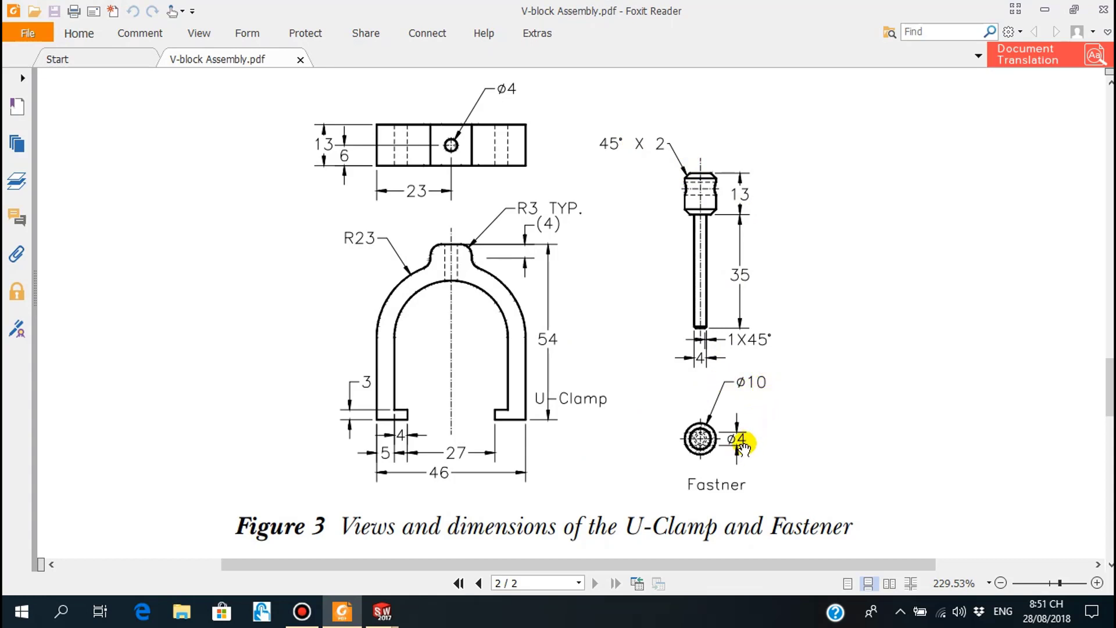
# Step: Return to the fully defined fastener sketch in SOLIDWORKS after checking Figure 3
pyautogui.click(382, 611)
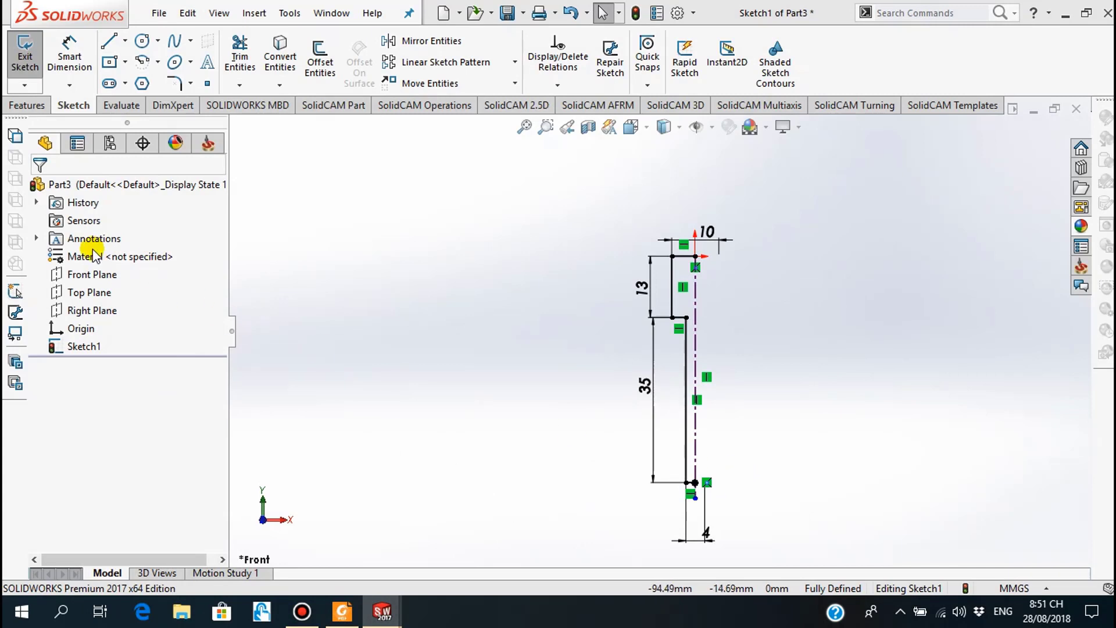
# Step: Revolve the closed profile 360° into Revolve1, then bring up the PDF drawing
pyautogui.click(26, 104)
pyautogui.click(67, 75)
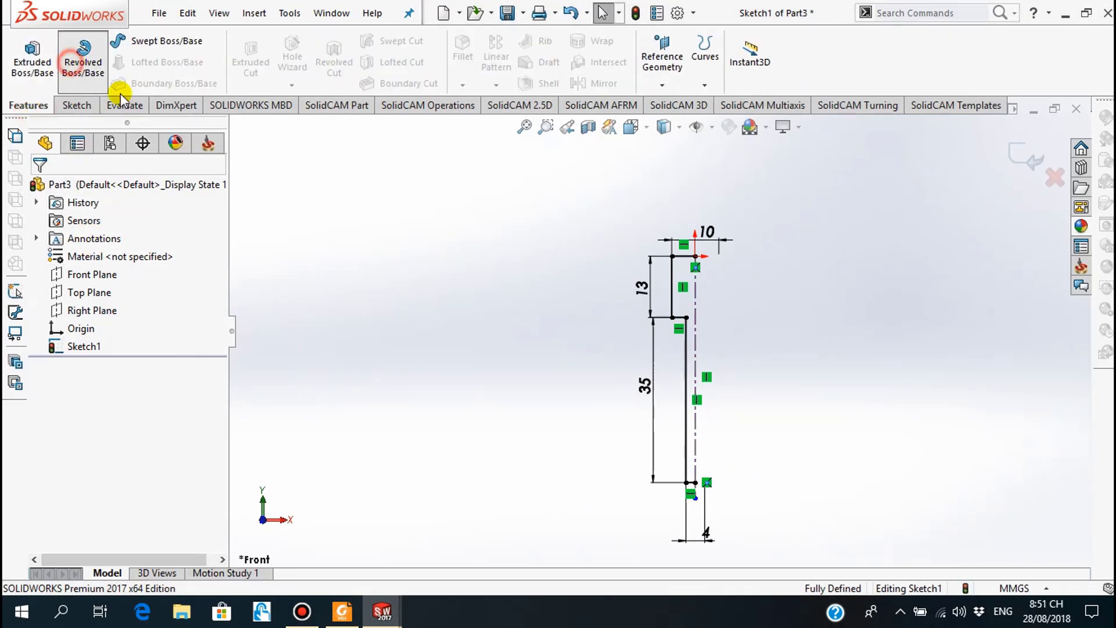
pyautogui.click(598, 310)
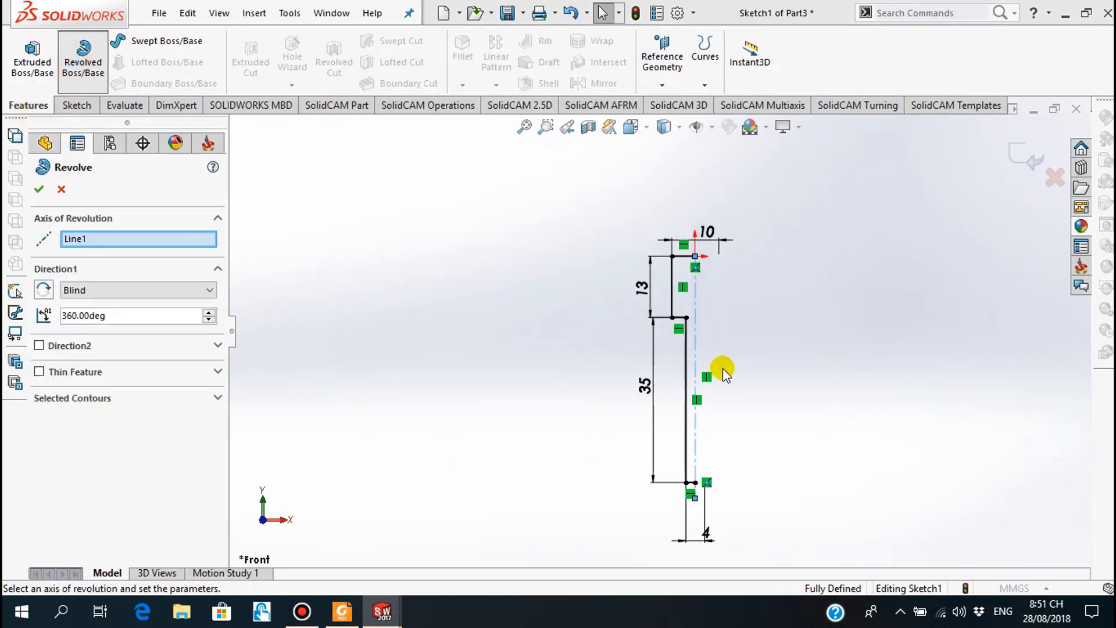
pyautogui.click(39, 189)
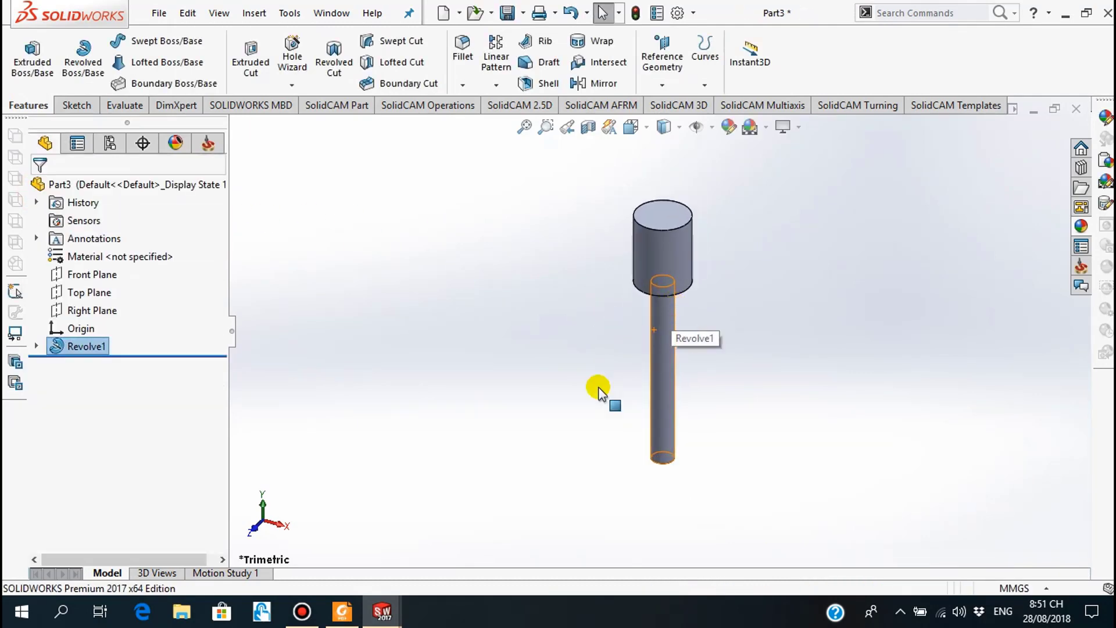
pyautogui.click(342, 611)
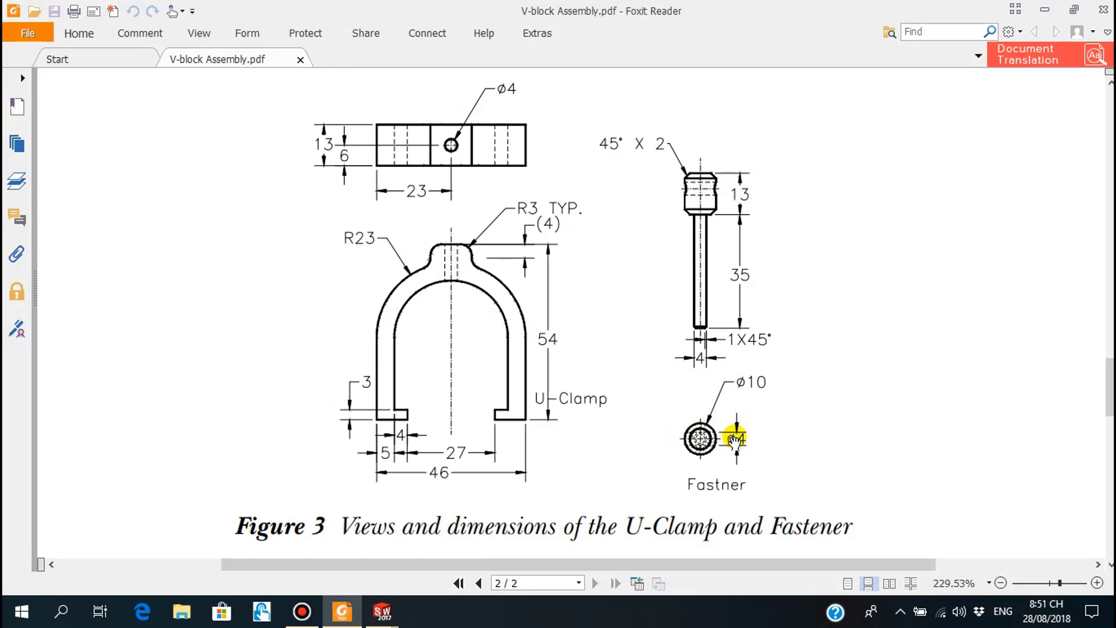
# Step: Return from Foxit Reader to the revolved pin, Revolve1, in SOLIDWORKS
pyautogui.click(343, 611)
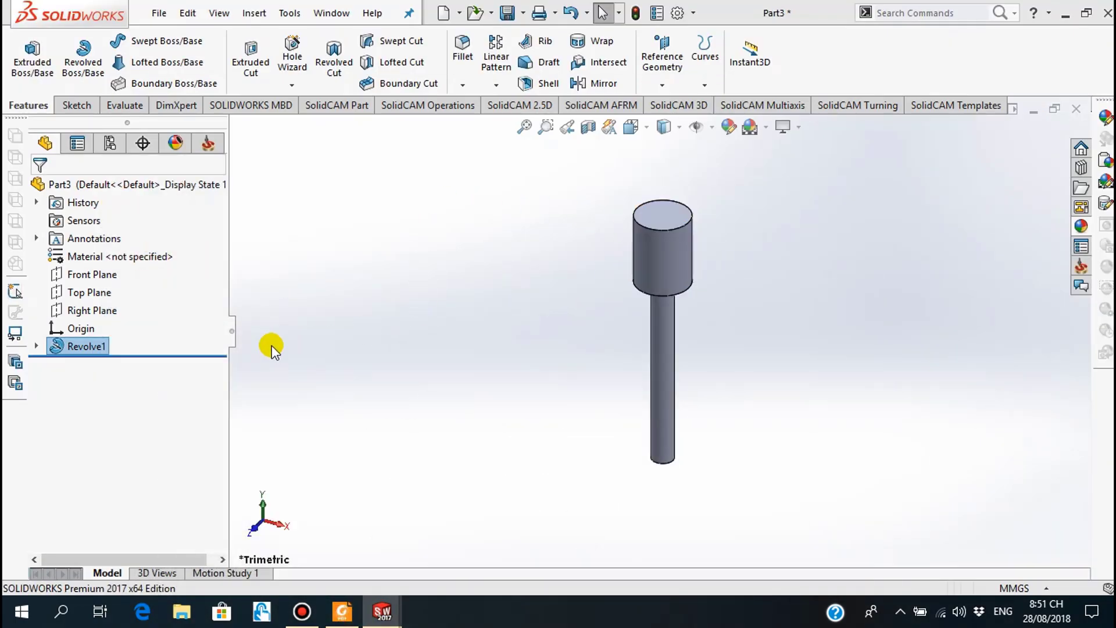
# Step: Show a section view of the pin cut along the Front Plane
pyautogui.click(93, 275)
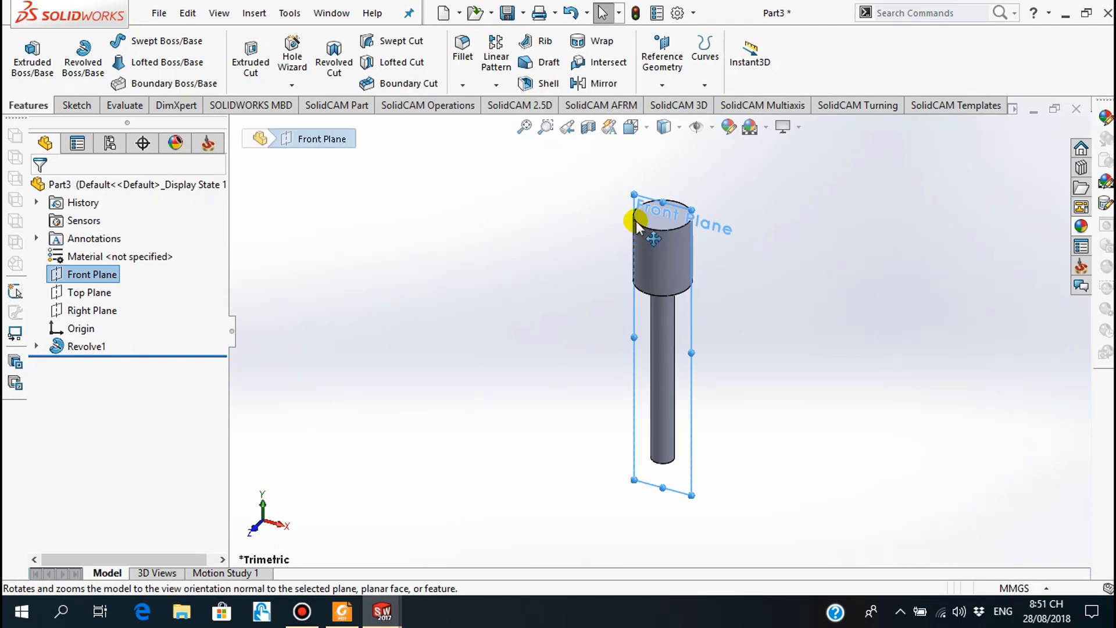
pyautogui.click(590, 128)
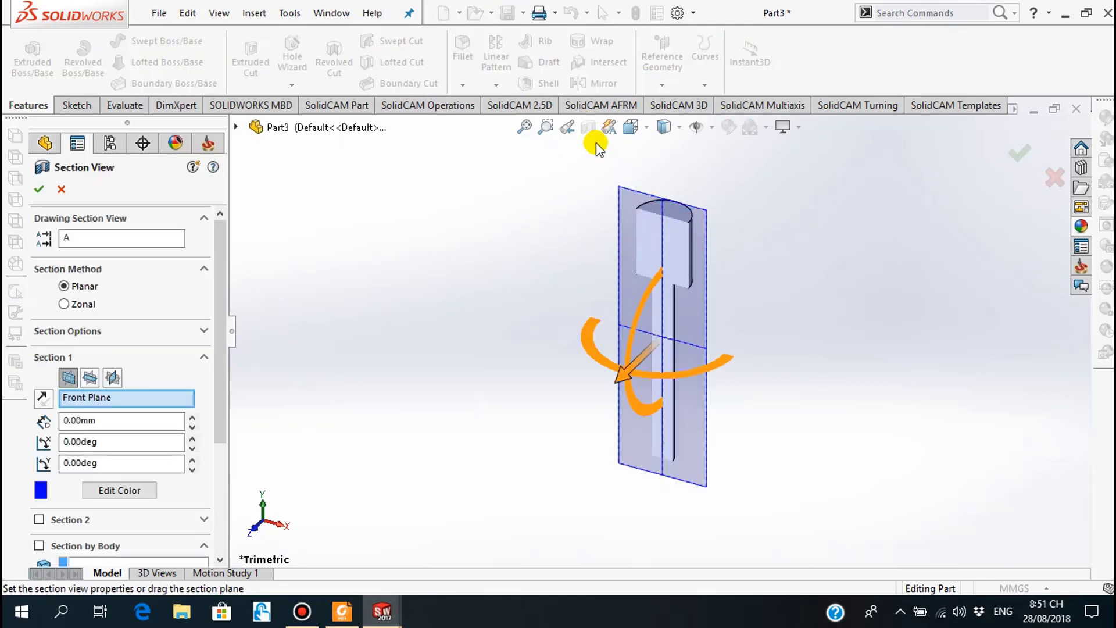
pyautogui.click(37, 190)
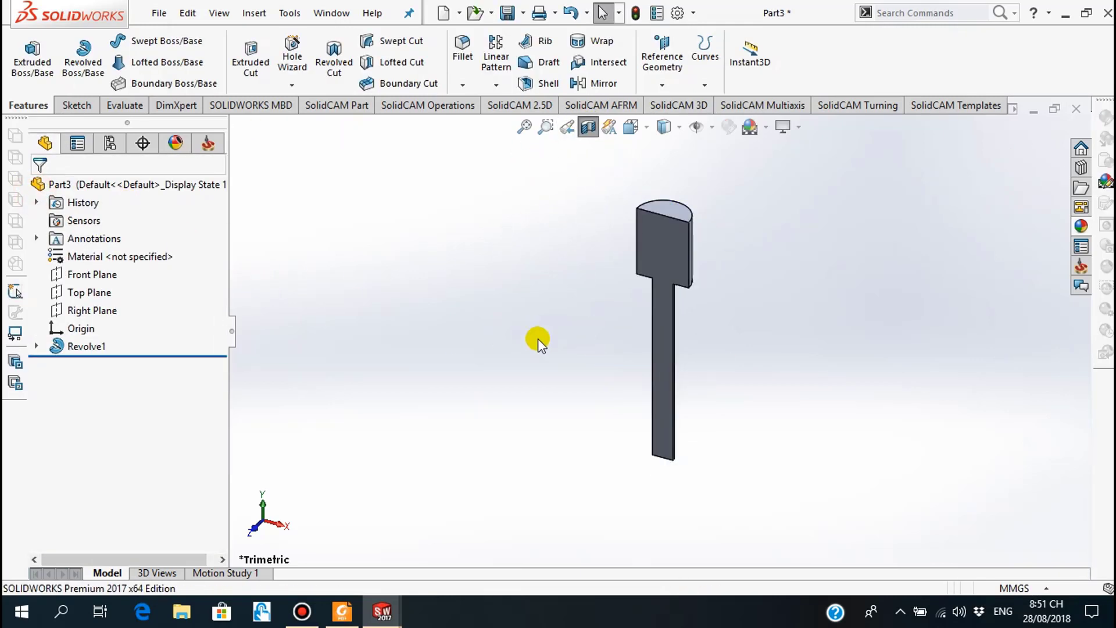
# Step: Face the Front Plane and open a new Sketch2 on it
pyautogui.click(72, 276)
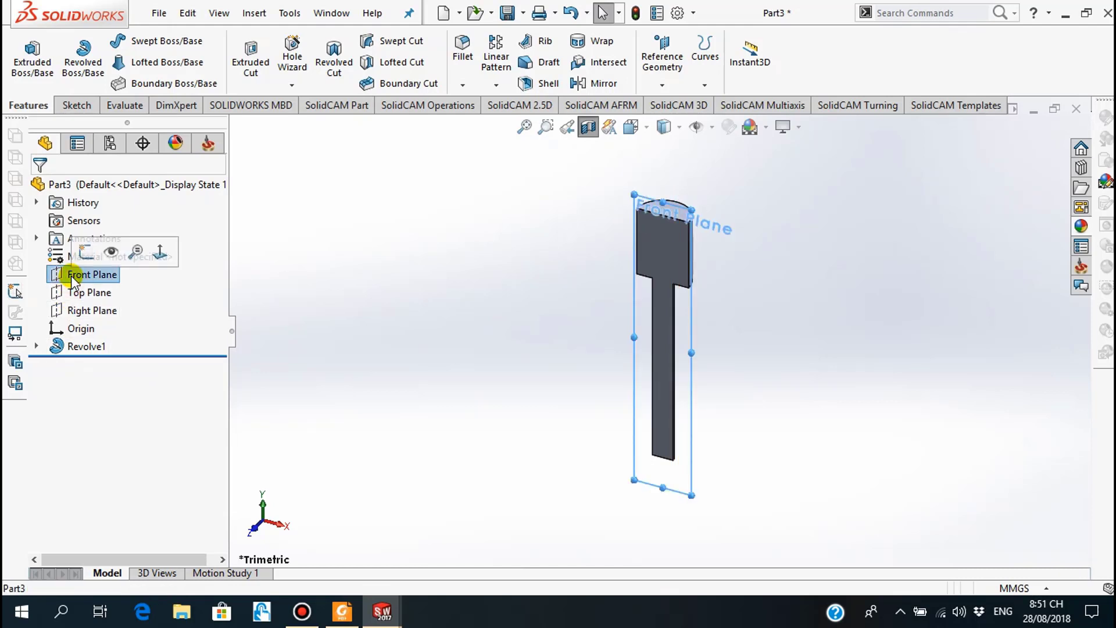
pyautogui.click(158, 251)
pyautogui.click(60, 279)
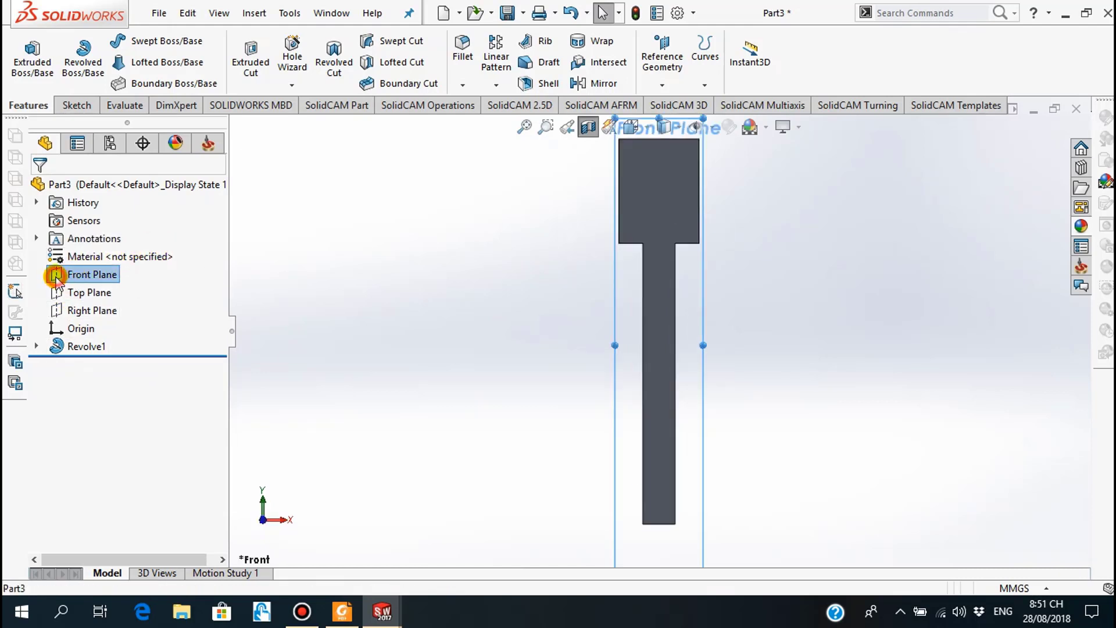
pyautogui.click(76, 248)
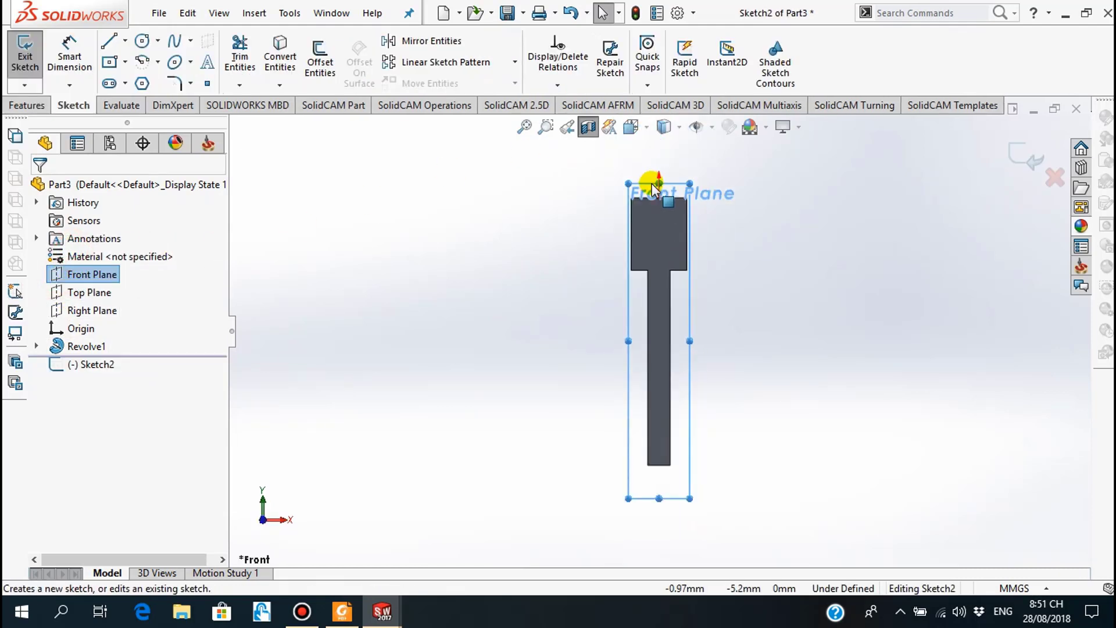
# Step: Sketch a small circle centred on the axis inside the head, then bring up the PDF drawing
pyautogui.click(141, 41)
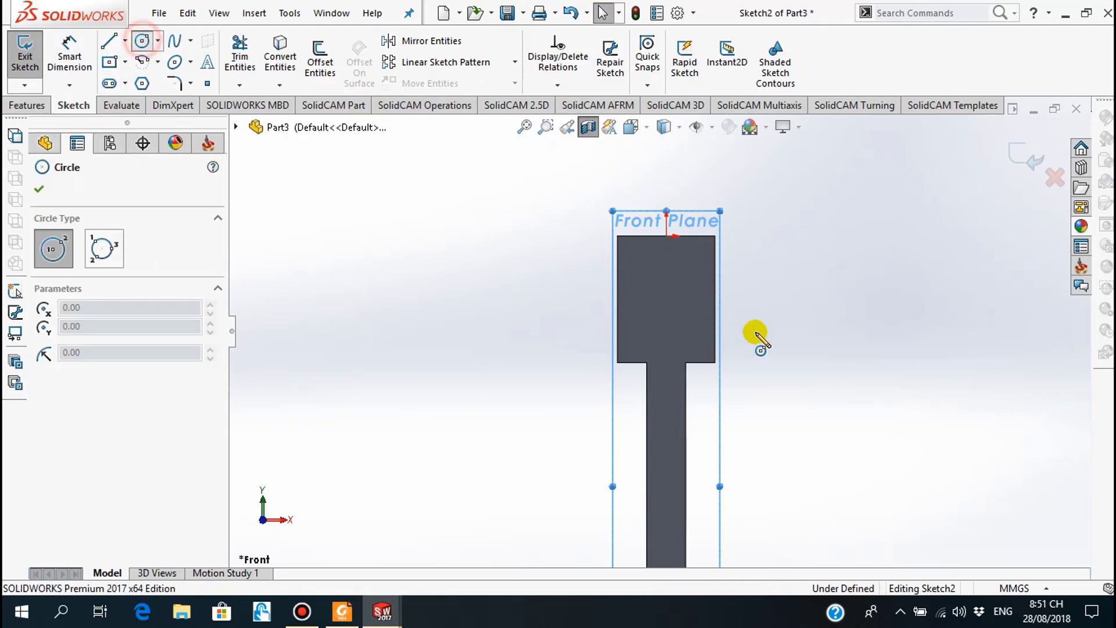
pyautogui.click(667, 282)
pyautogui.click(672, 301)
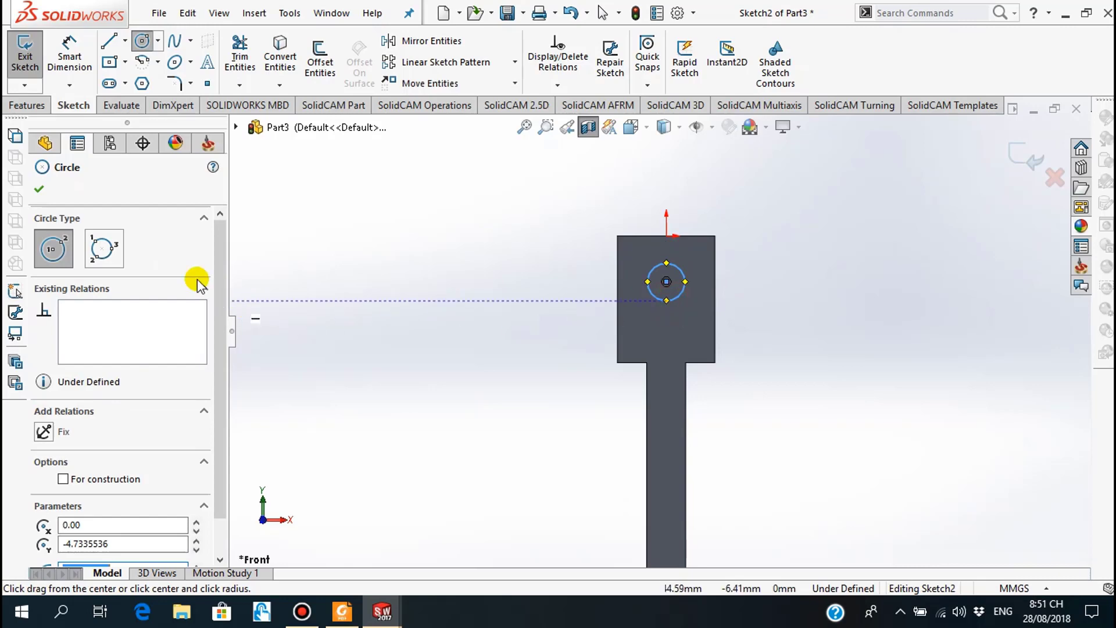
pyautogui.click(39, 189)
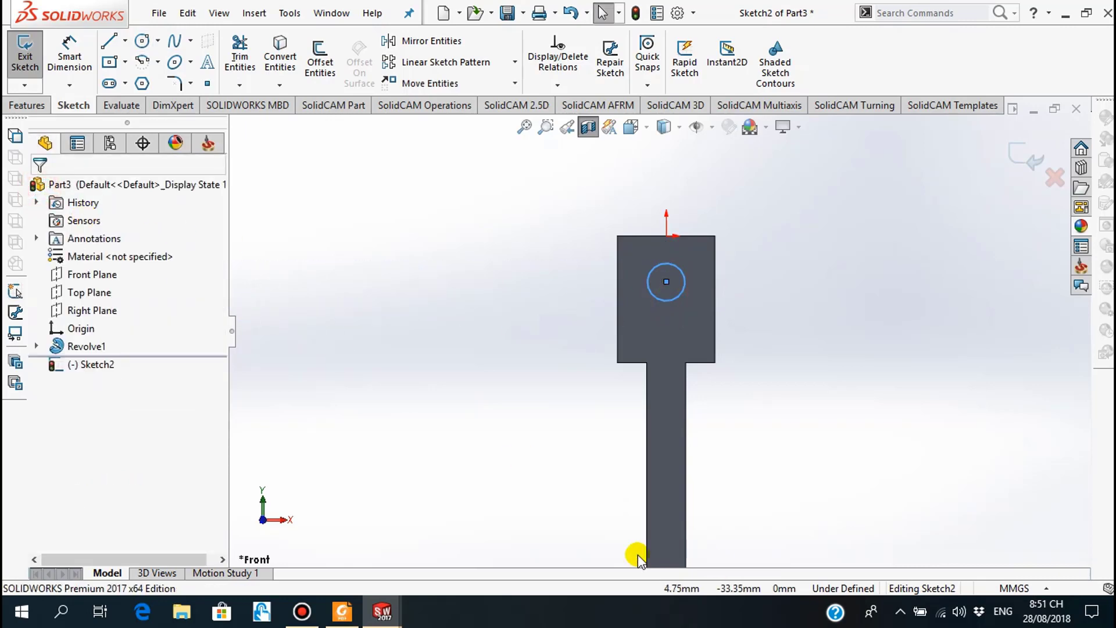
pyautogui.click(342, 611)
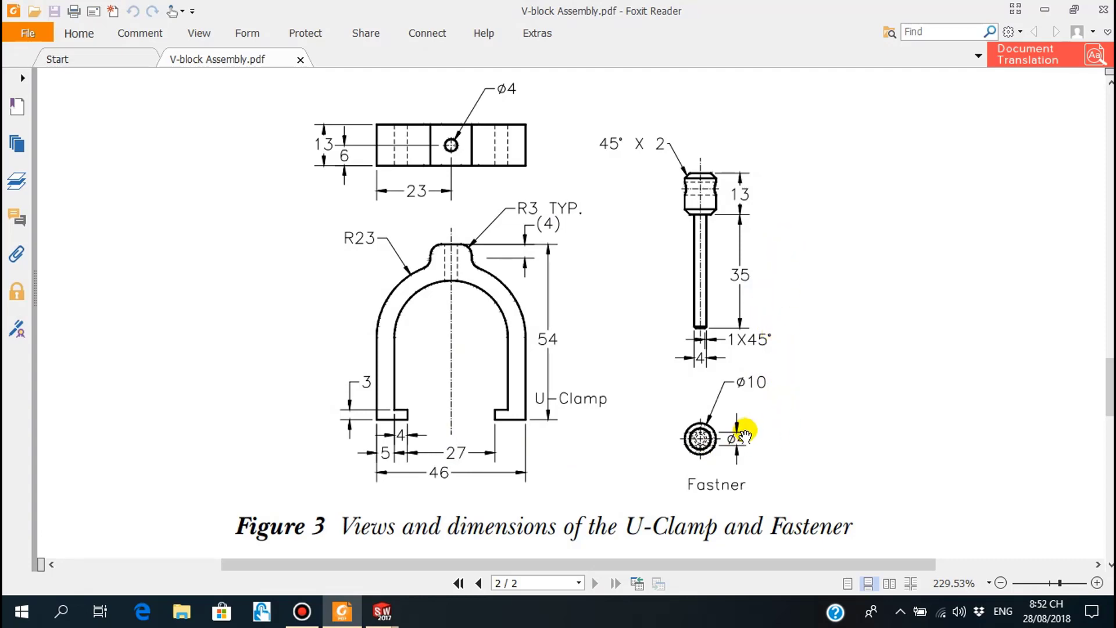
# Step: Pan the Foxit drawing to check the fastener's hole dimensions, then return to the SOLIDWORKS sketch
pyautogui.click(382, 611)
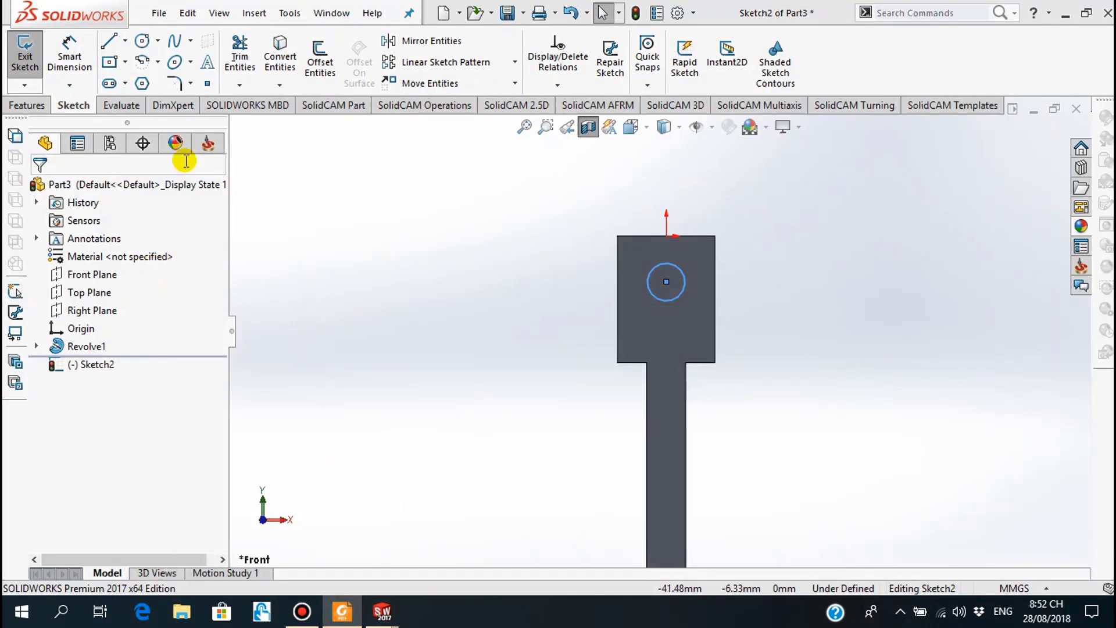
pyautogui.click(343, 611)
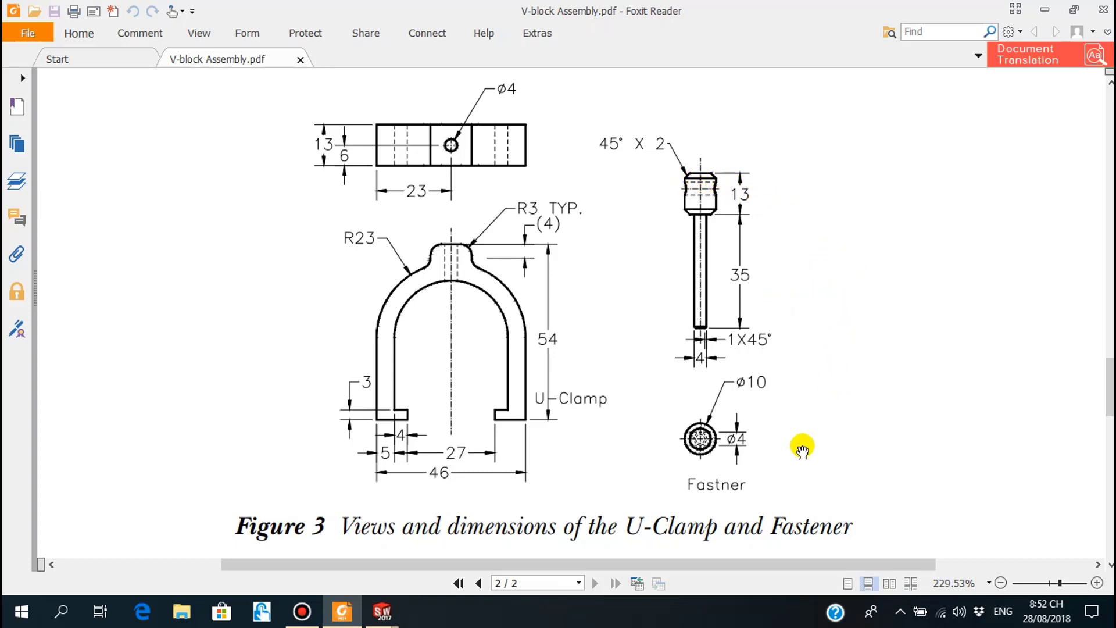
pyautogui.moveTo(870, 362); pyautogui.dragTo(695, 465)
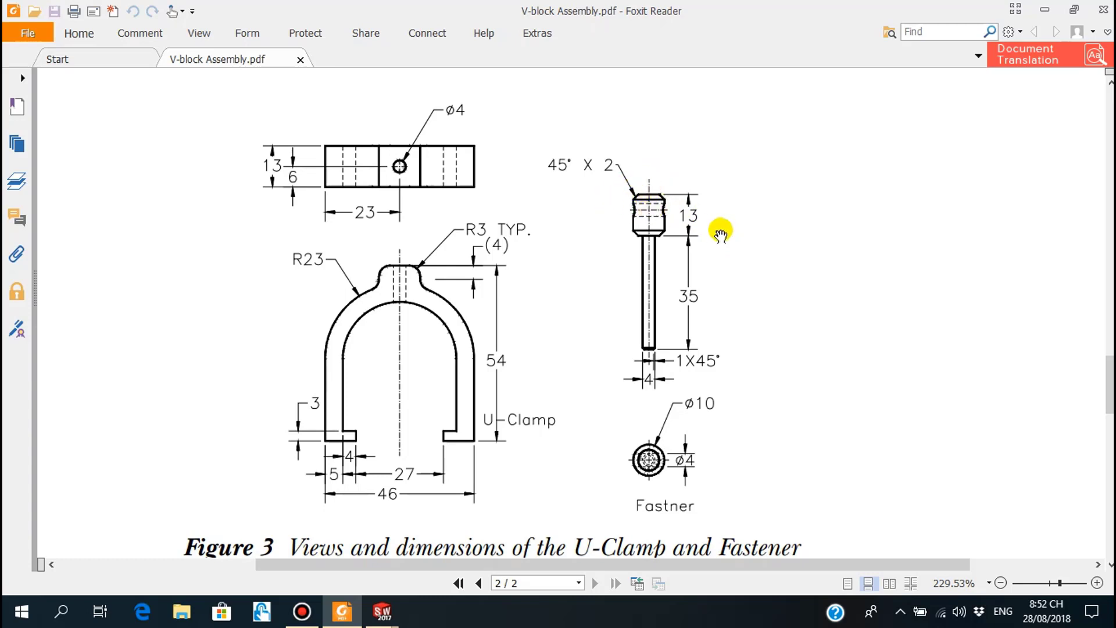
pyautogui.scroll(1, 843, 221)
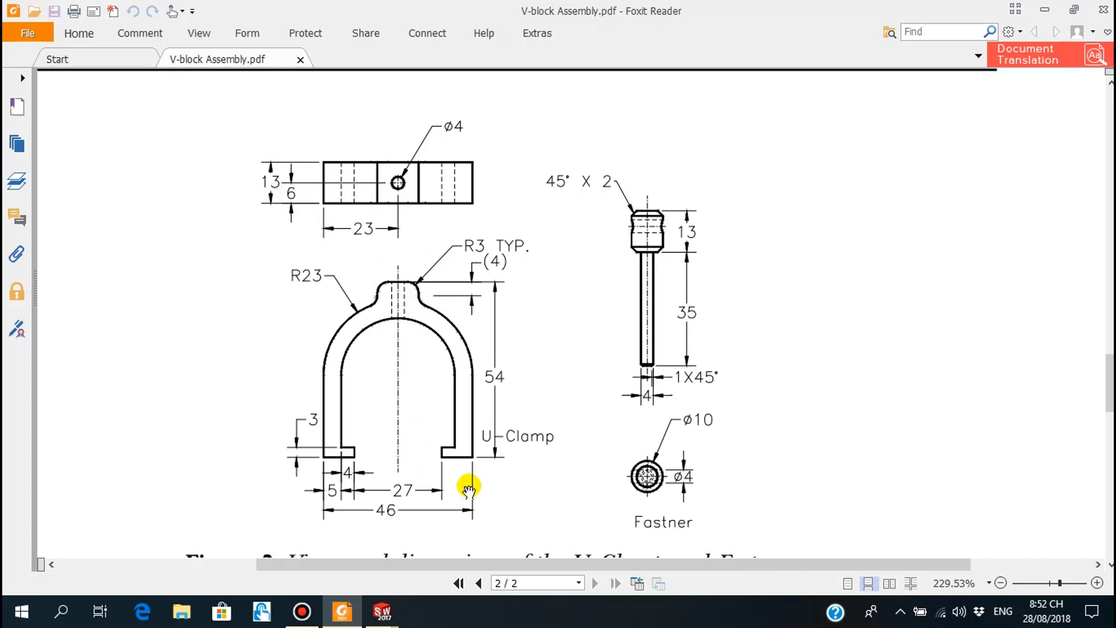
pyautogui.moveTo(568, 502); pyautogui.dragTo(594, 472)
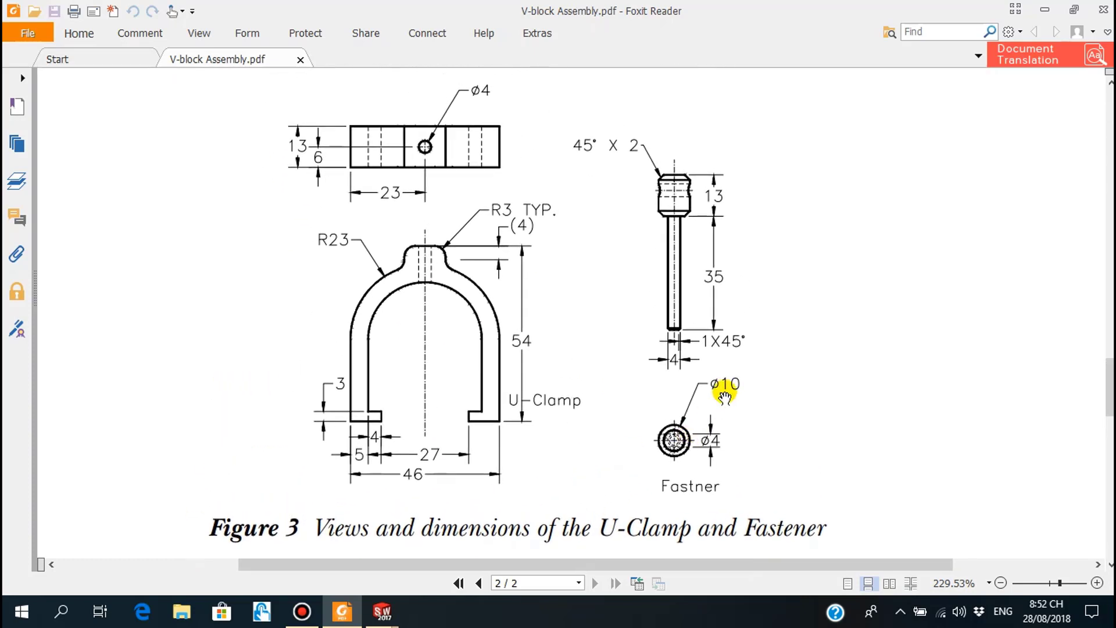
pyautogui.moveTo(759, 408); pyautogui.dragTo(745, 444)
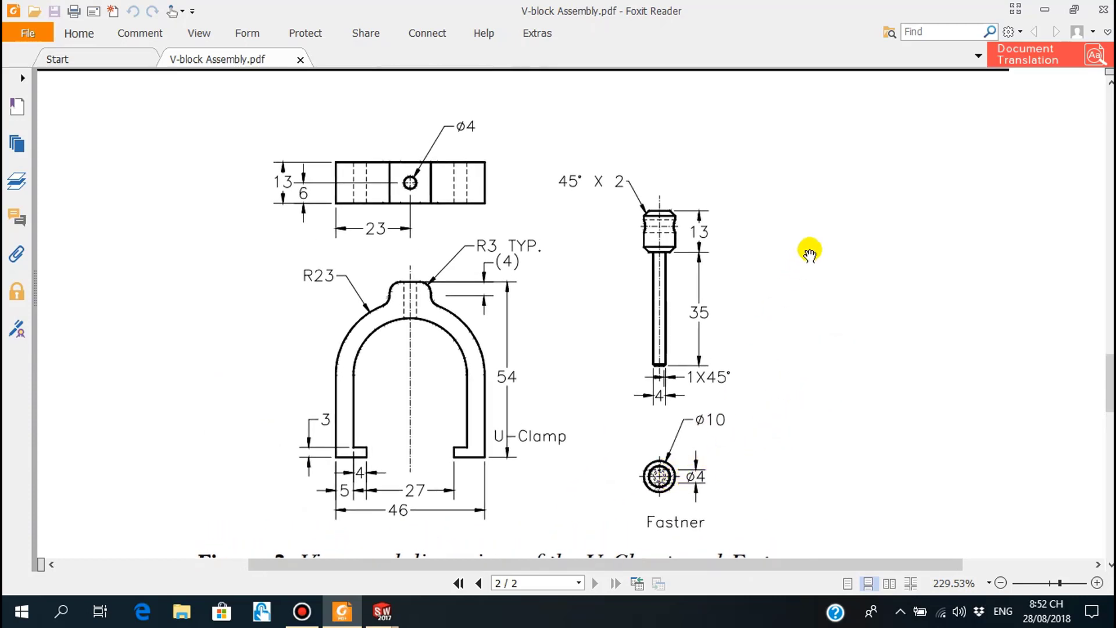
pyautogui.moveTo(810, 252)
pyautogui.mouseDown()
pyautogui.moveTo(807, 266)
pyautogui.moveTo(764, 262)
pyautogui.mouseUp()
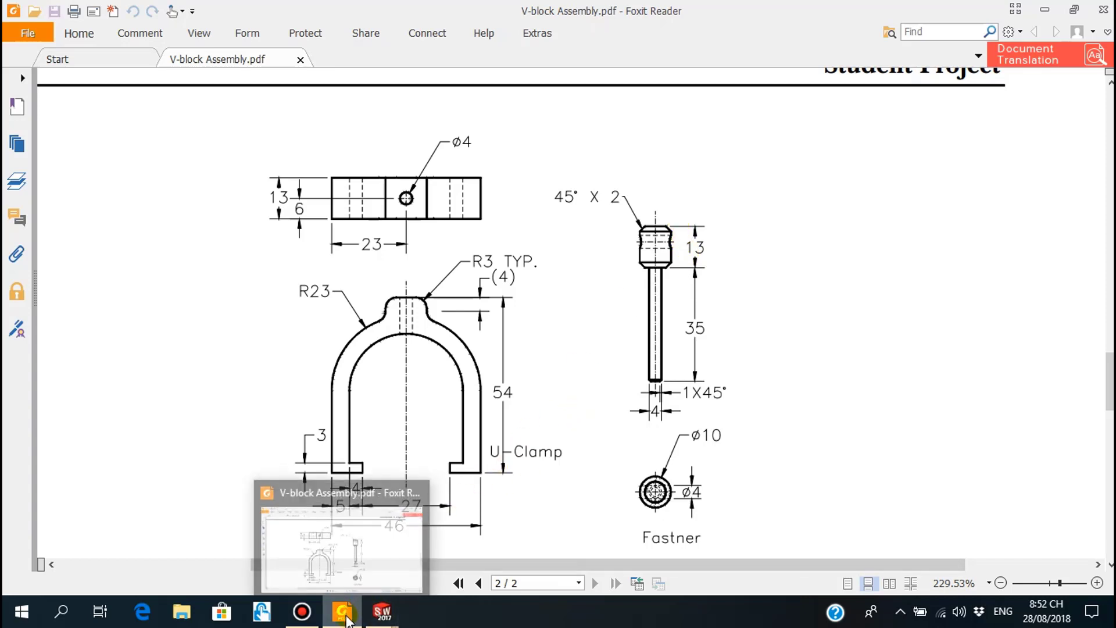
pyautogui.moveTo(342, 610)
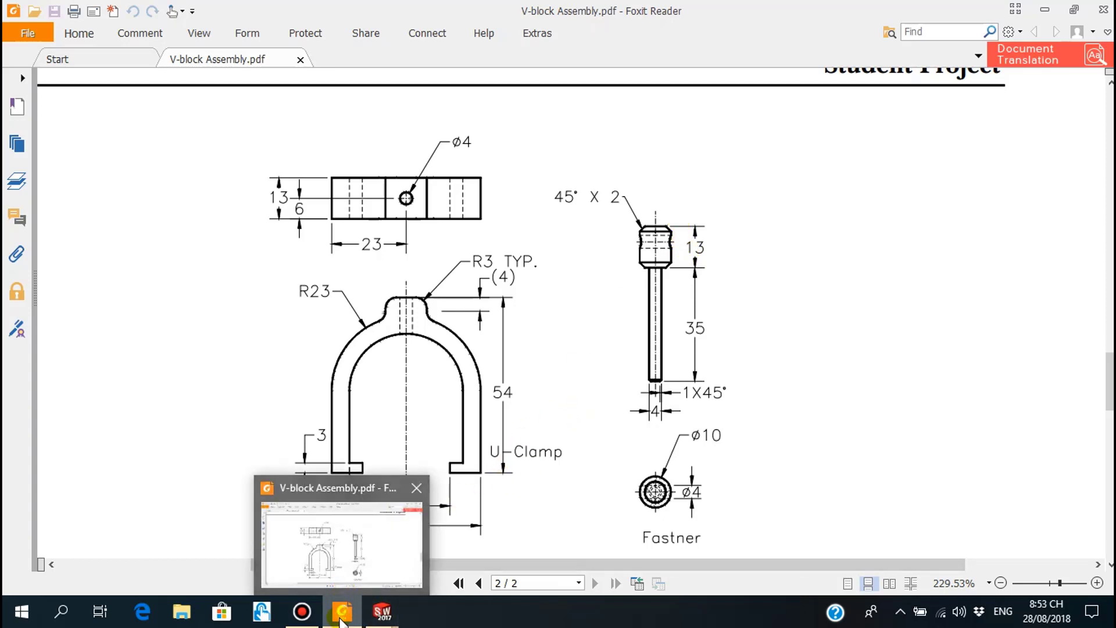
pyautogui.click(342, 621)
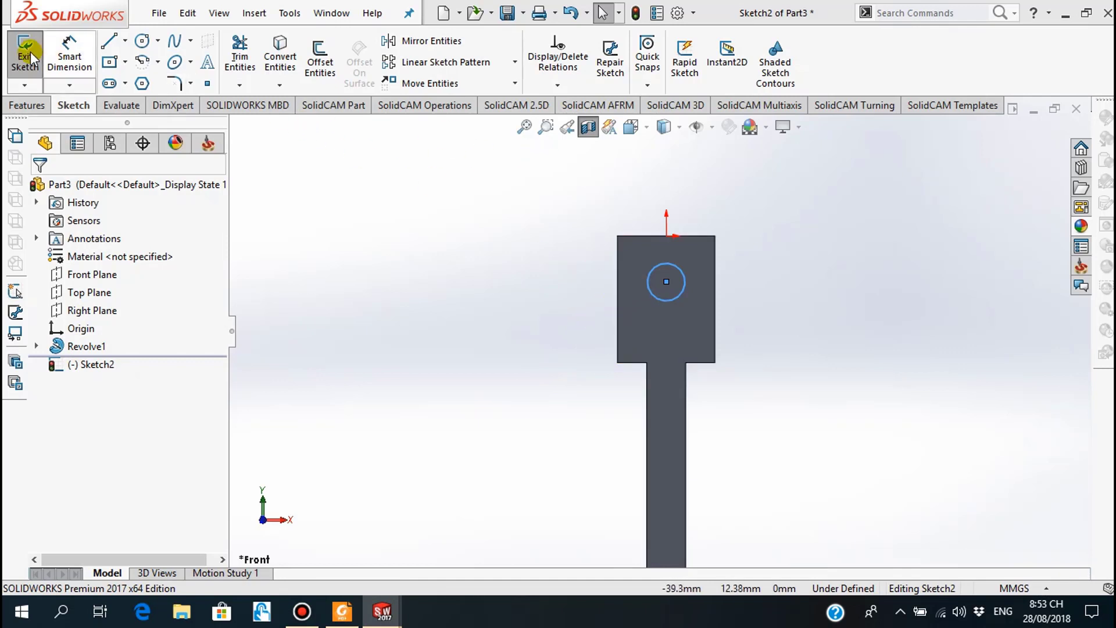
# Step: Dimension the sketched circle to a 4 mm diameter
pyautogui.click(70, 58)
pyautogui.click(684, 282)
pyautogui.click(762, 294)
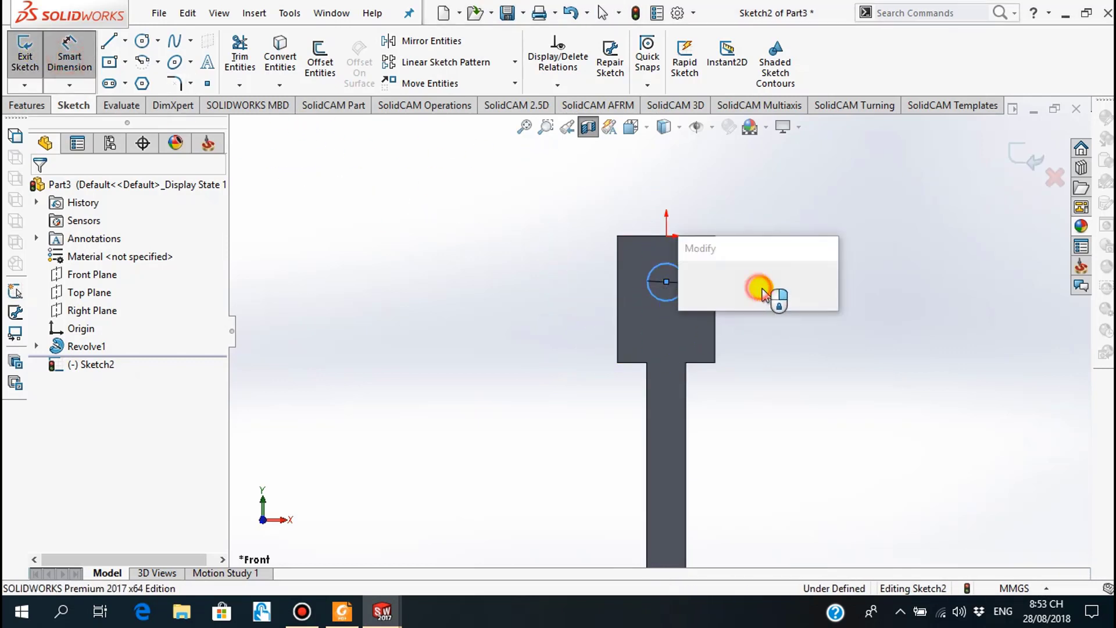
pyautogui.write('4')
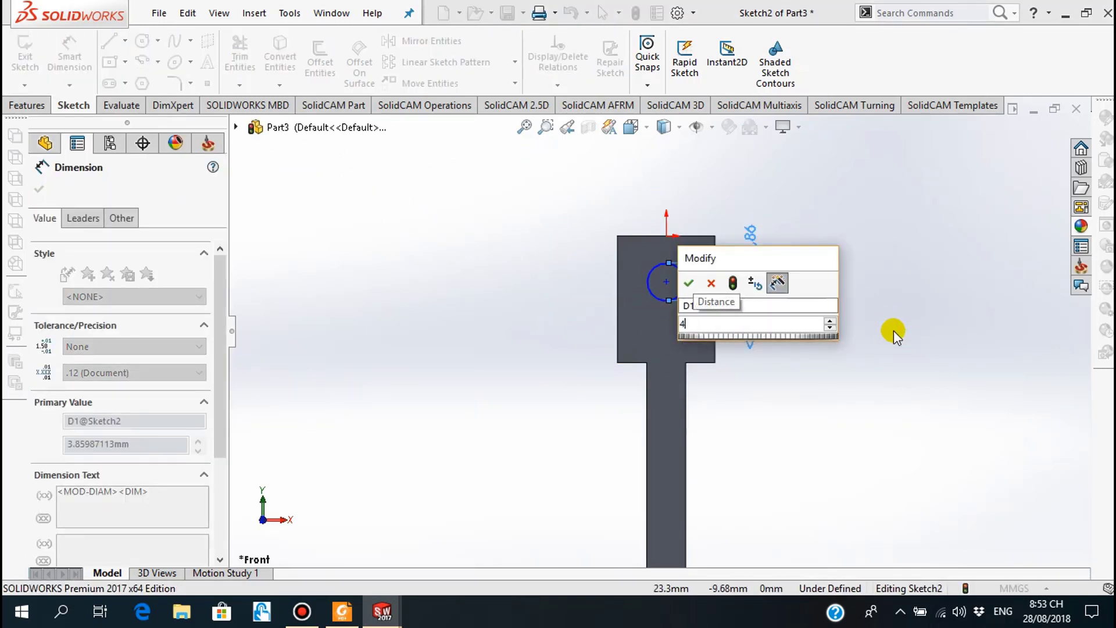
pyautogui.press('Return')
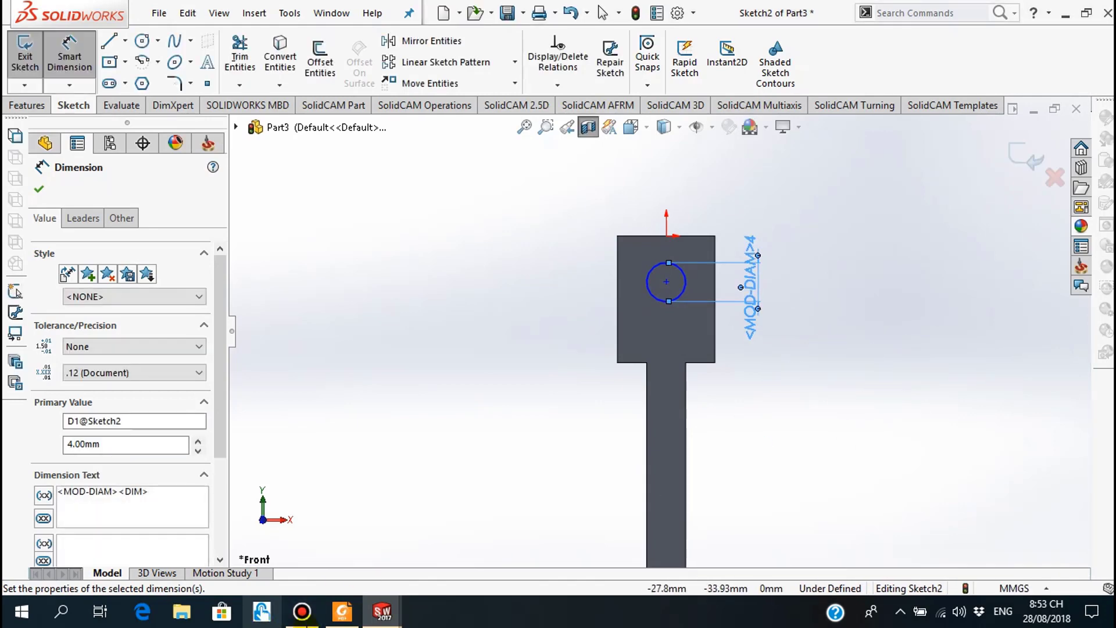
# Step: Place the circle's centre 5 mm below the head's top edge, checking the drawing first
pyautogui.click(342, 611)
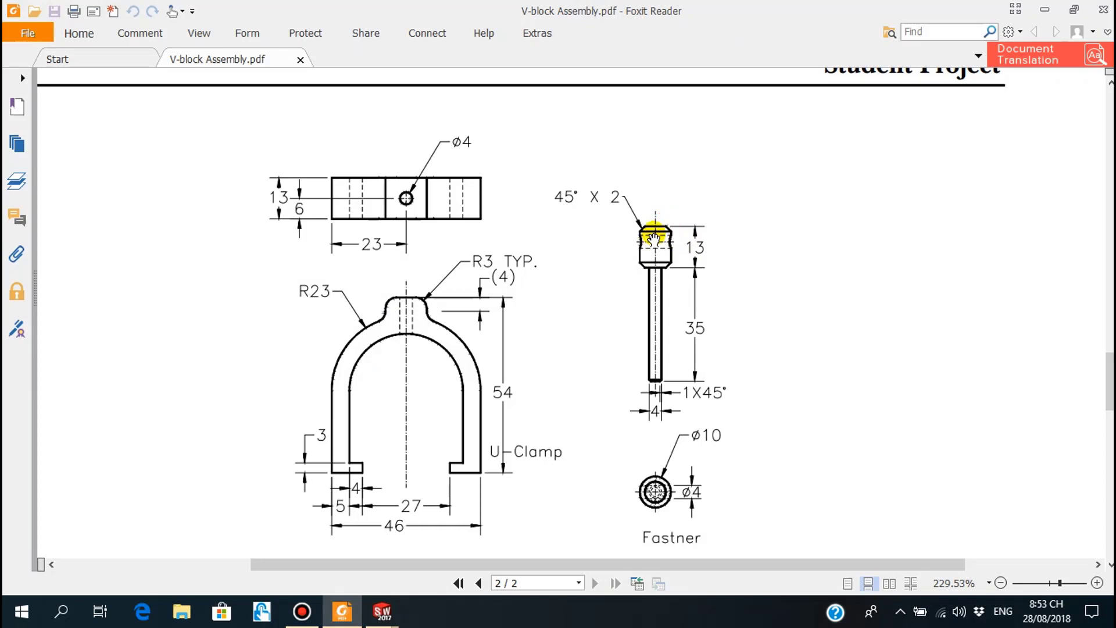
pyautogui.click(382, 611)
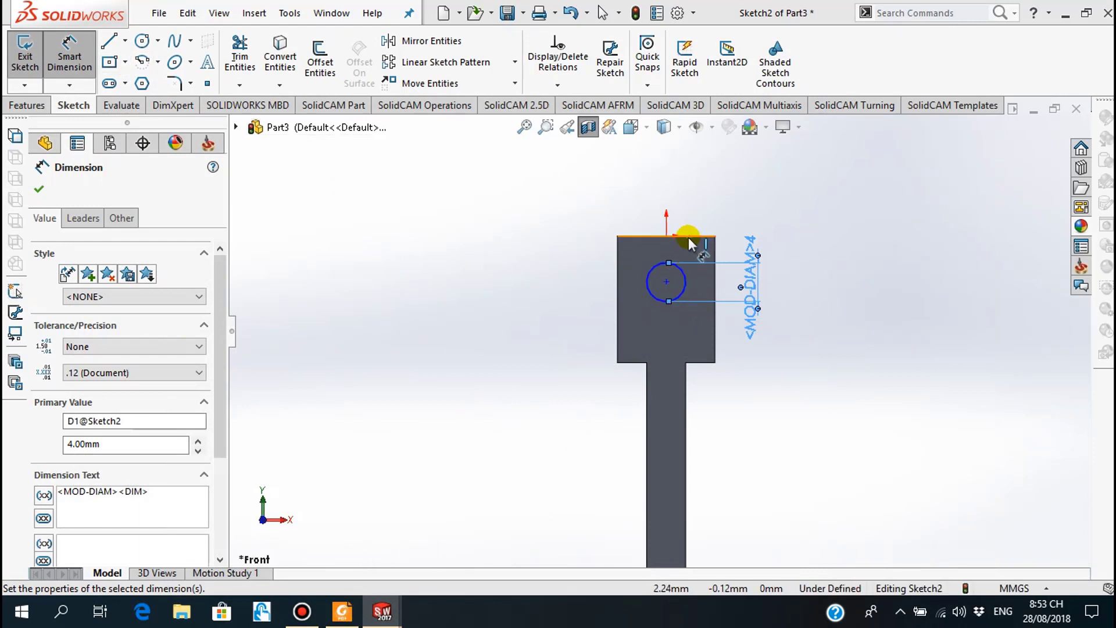
pyautogui.click(666, 282)
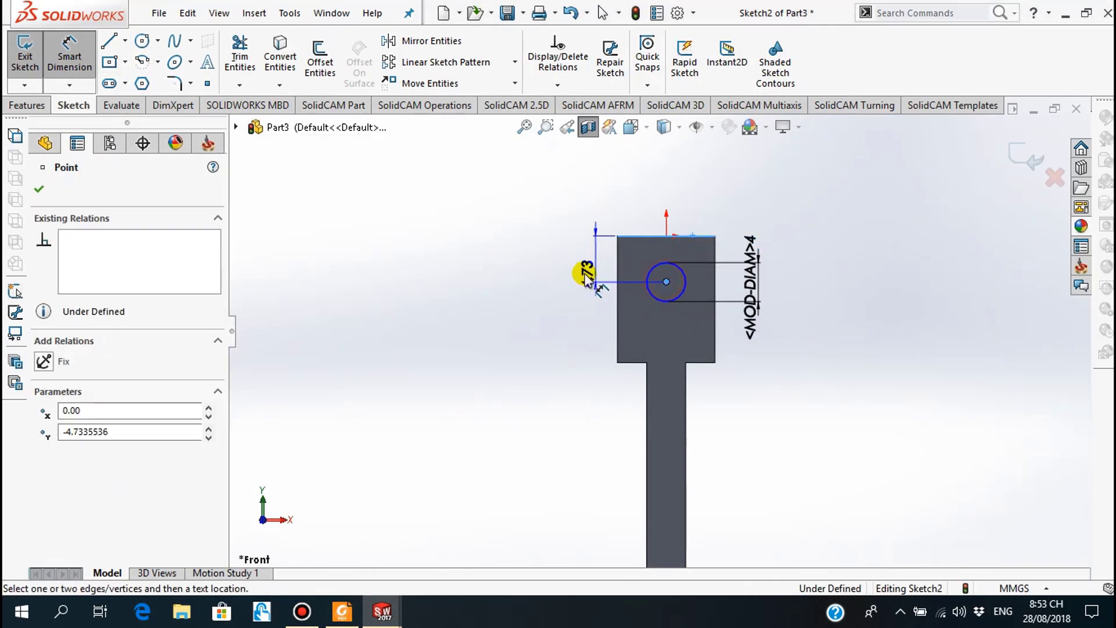
pyautogui.click(587, 279)
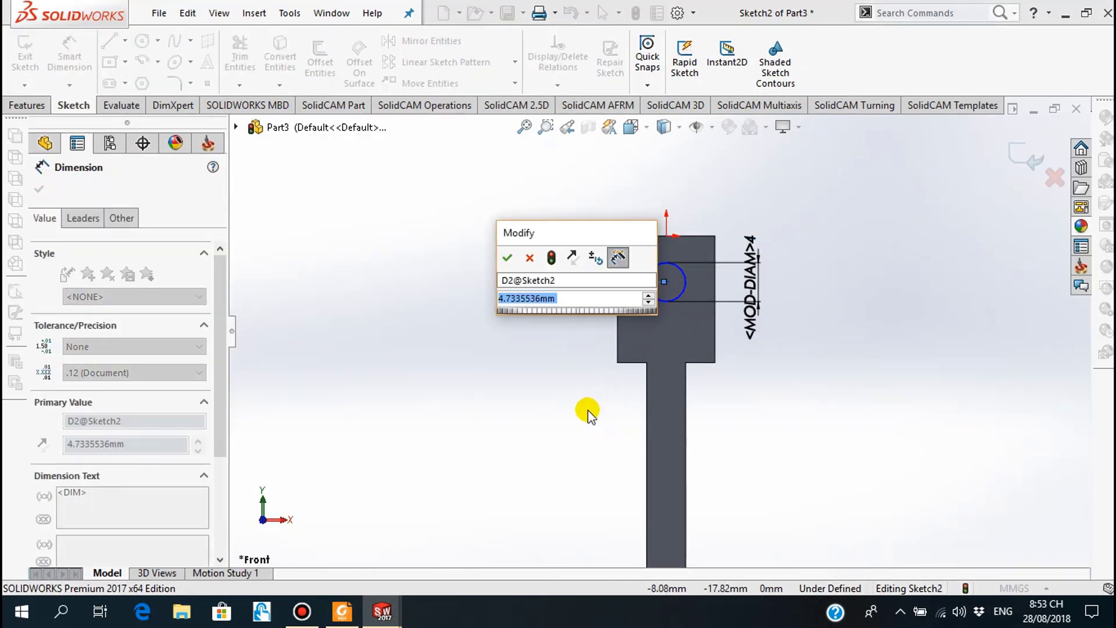
pyautogui.write('5')
pyautogui.press('Return')
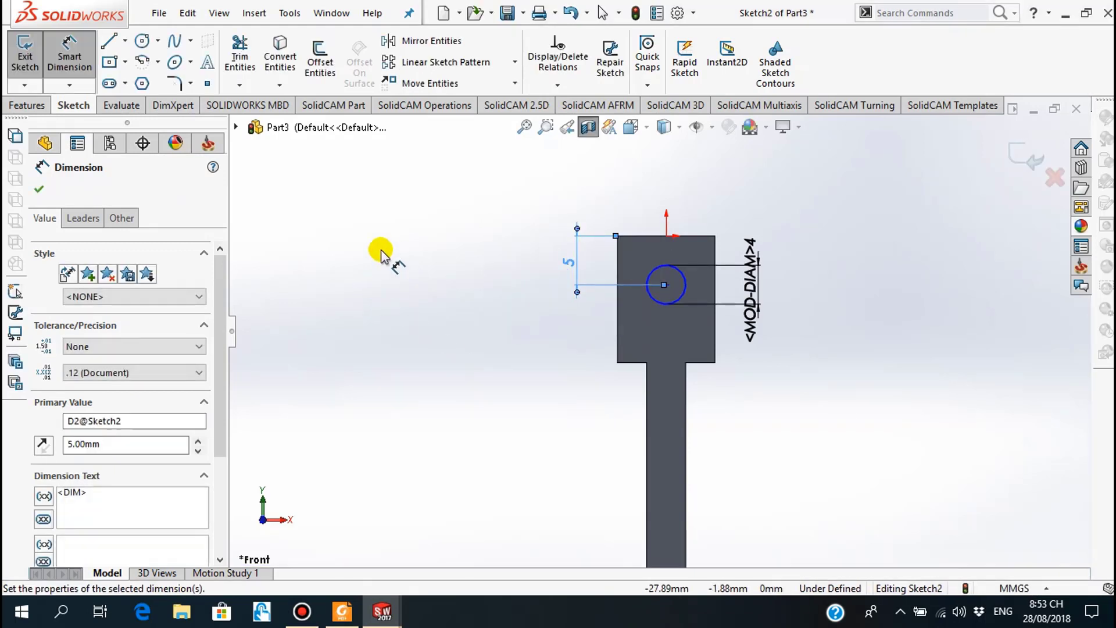
pyautogui.click(39, 188)
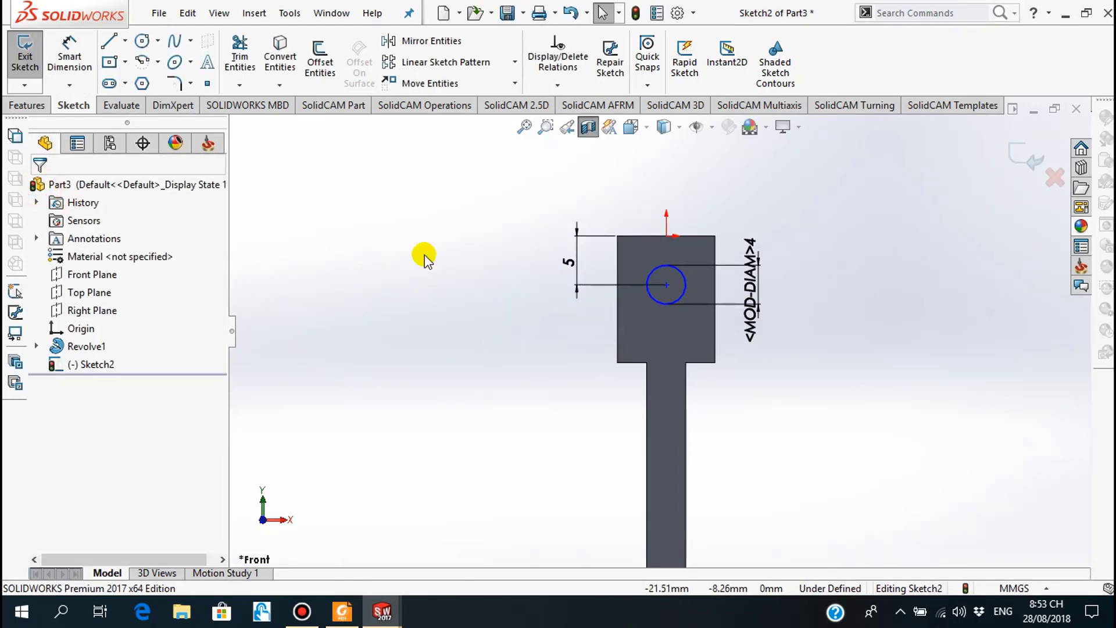
# Step: Extrude-cut the 4 mm circle as a 10 mm Mid Plane cut
pyautogui.click(27, 105)
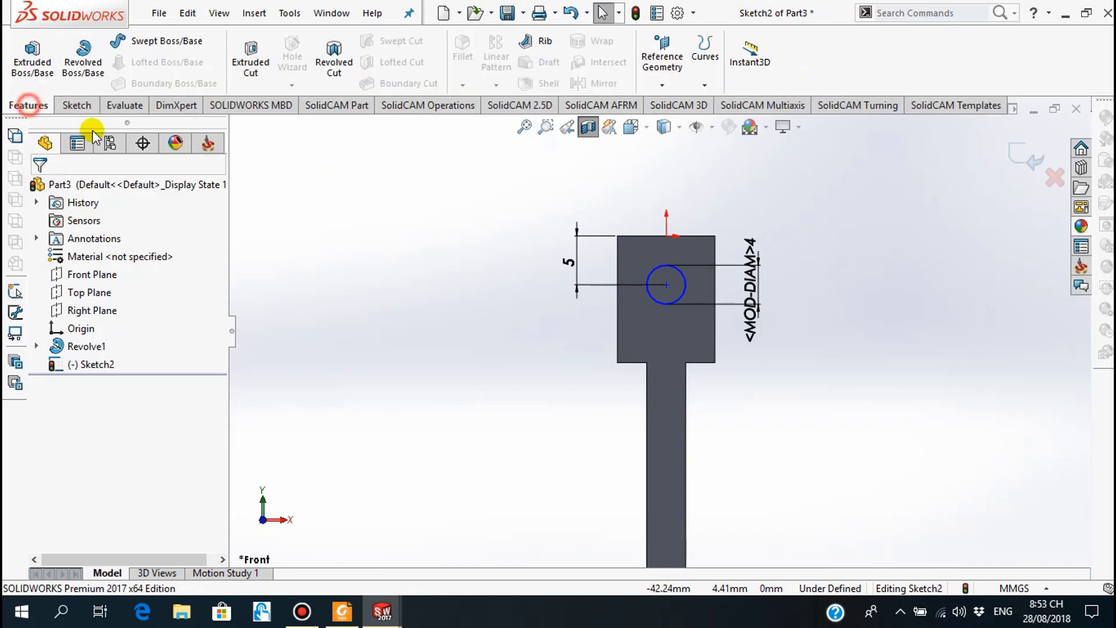
pyautogui.click(251, 58)
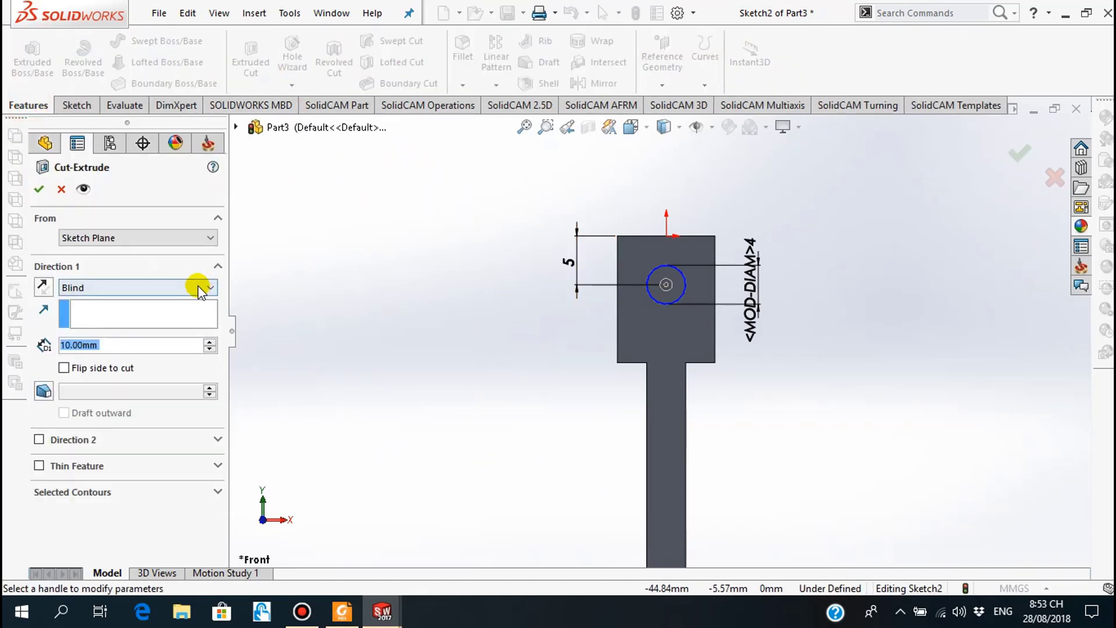
pyautogui.click(199, 288)
pyautogui.click(125, 317)
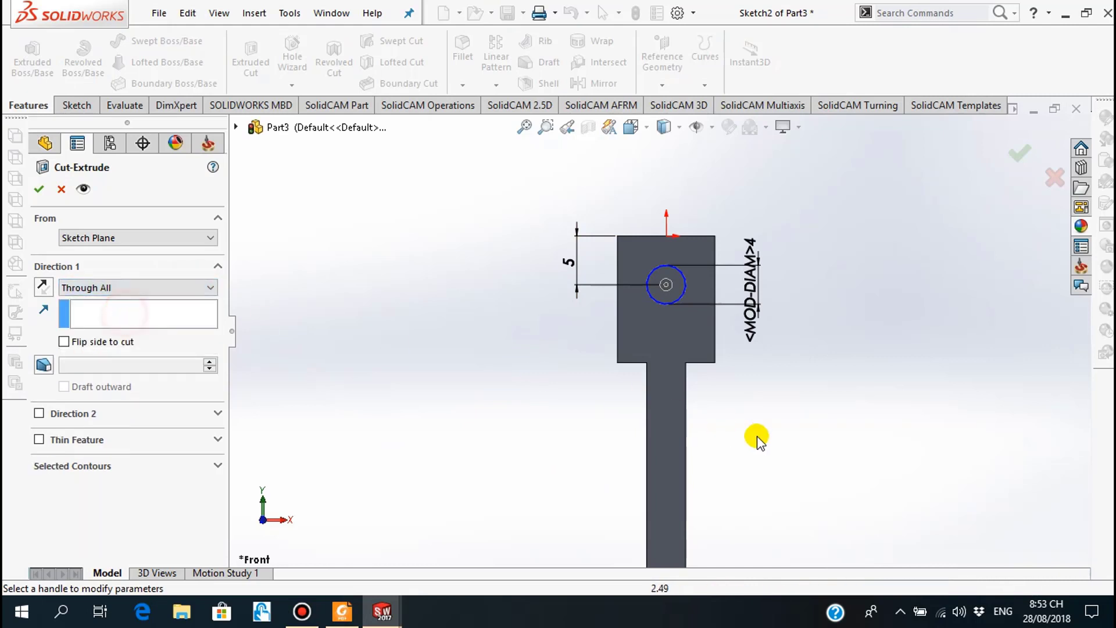
pyautogui.moveTo(742, 399); pyautogui.dragTo(585, 423, button='middle')
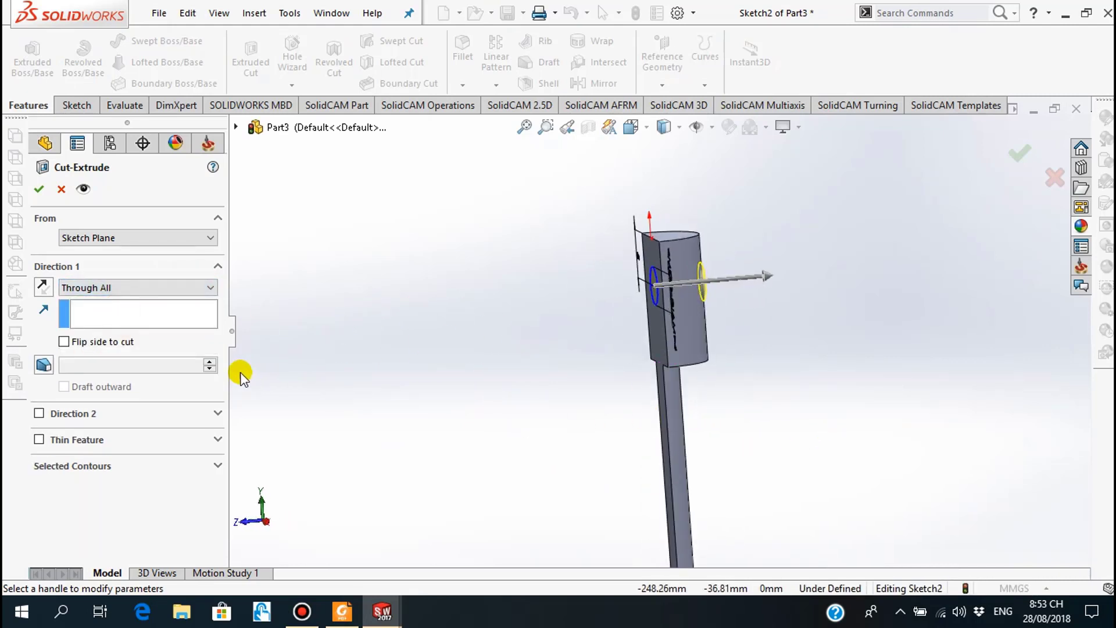
pyautogui.click(209, 287)
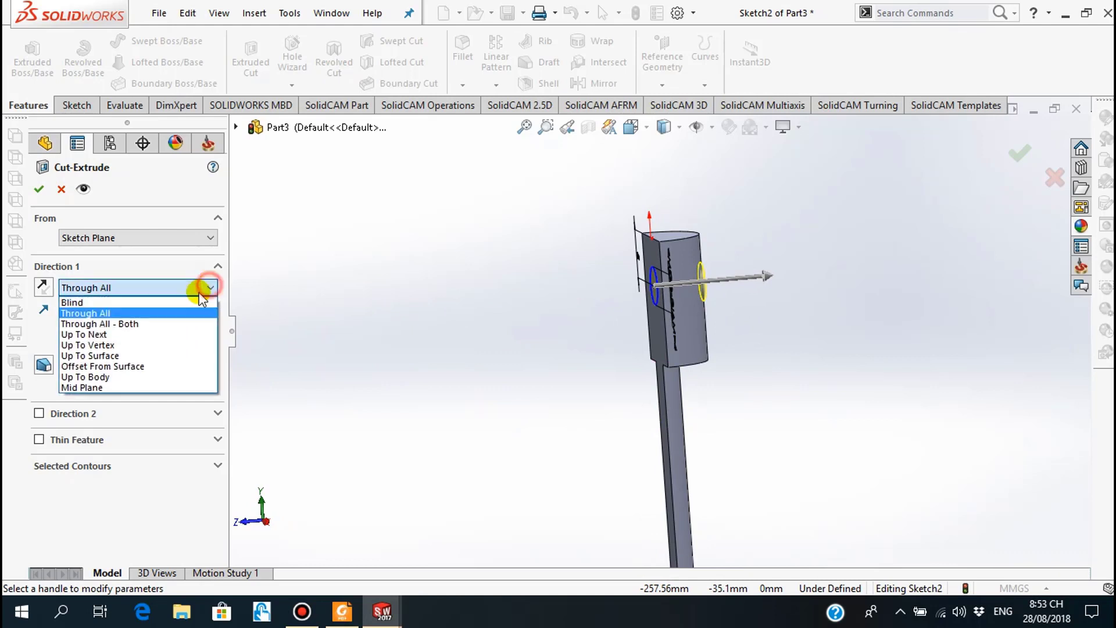
pyautogui.click(117, 387)
pyautogui.moveTo(583, 347); pyautogui.dragTo(566, 348, button='middle')
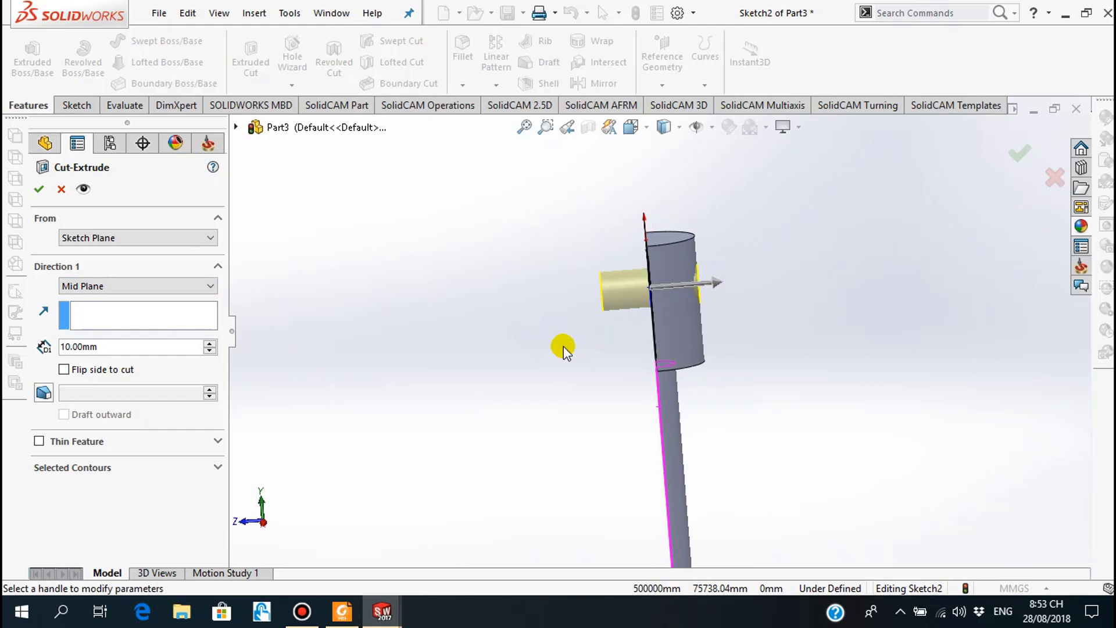
pyautogui.click(37, 190)
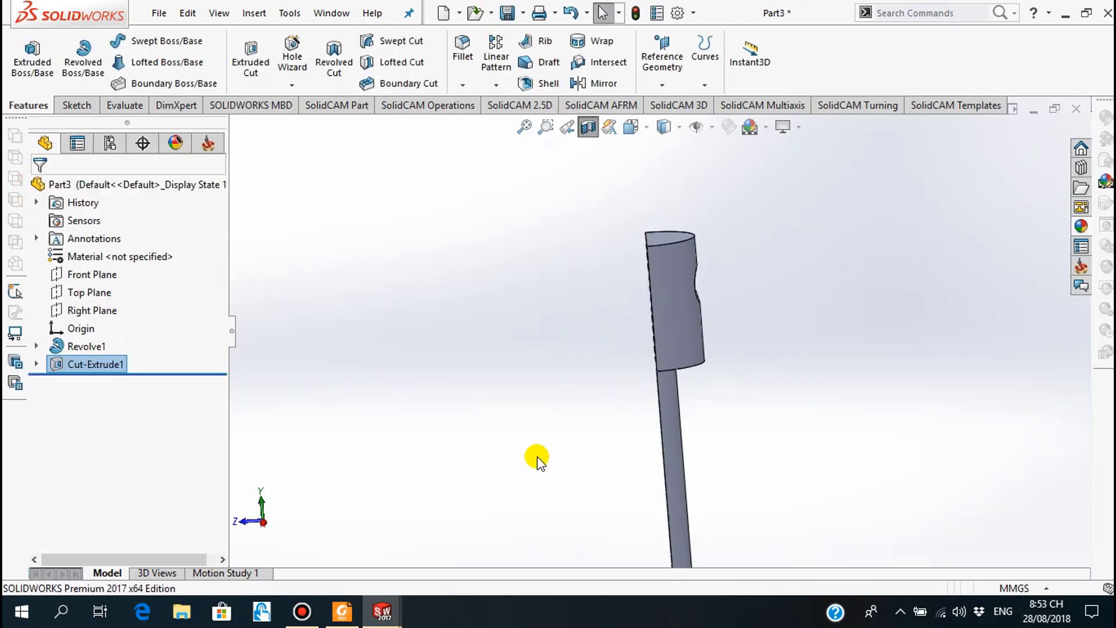
# Step: Orbit the part to inspect the new cross hole and compare it with the drawing
pyautogui.moveTo(536, 456)
pyautogui.mouseDown(button='middle')
pyautogui.moveTo(610, 436)
pyautogui.moveTo(629, 440)
pyautogui.moveTo(636, 461)
pyautogui.mouseUp(button='middle')
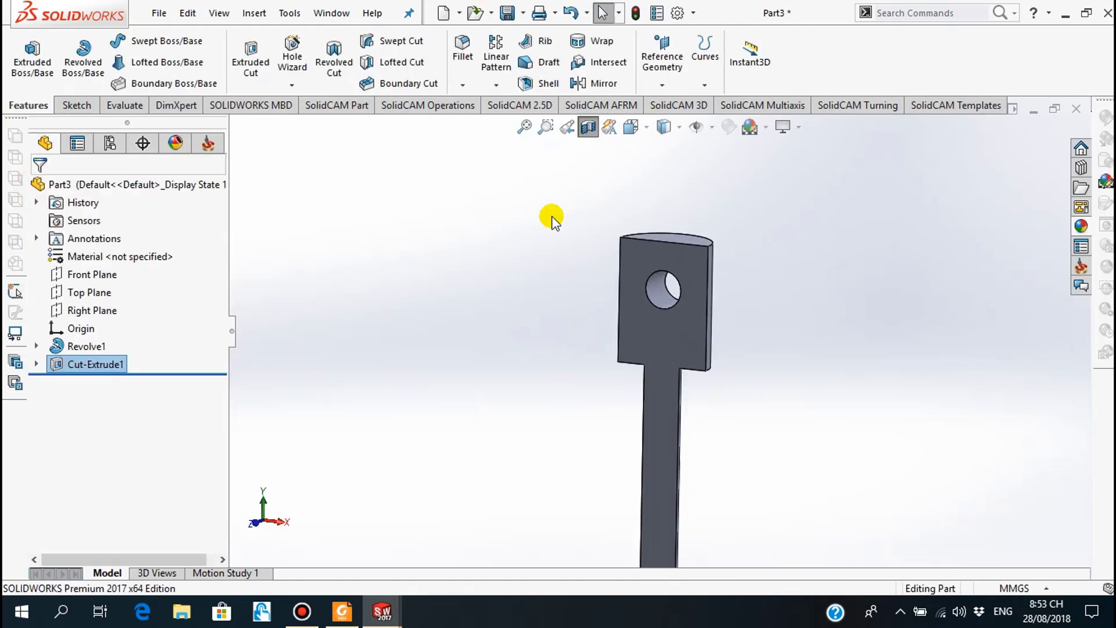
pyautogui.click(587, 127)
pyautogui.moveTo(584, 398)
pyautogui.mouseDown(button='middle')
pyautogui.moveTo(590, 416)
pyautogui.moveTo(613, 398)
pyautogui.moveTo(425, 398)
pyautogui.moveTo(535, 391)
pyautogui.moveTo(599, 407)
pyautogui.moveTo(578, 386)
pyautogui.moveTo(567, 402)
pyautogui.mouseUp(button='middle')
pyautogui.moveTo(561, 481)
pyautogui.mouseDown(button='middle')
pyautogui.moveTo(585, 465)
pyautogui.moveTo(603, 398)
pyautogui.moveTo(600, 425)
pyautogui.moveTo(581, 389)
pyautogui.moveTo(605, 414)
pyautogui.moveTo(593, 394)
pyautogui.moveTo(610, 374)
pyautogui.moveTo(598, 416)
pyautogui.mouseUp(button='middle')
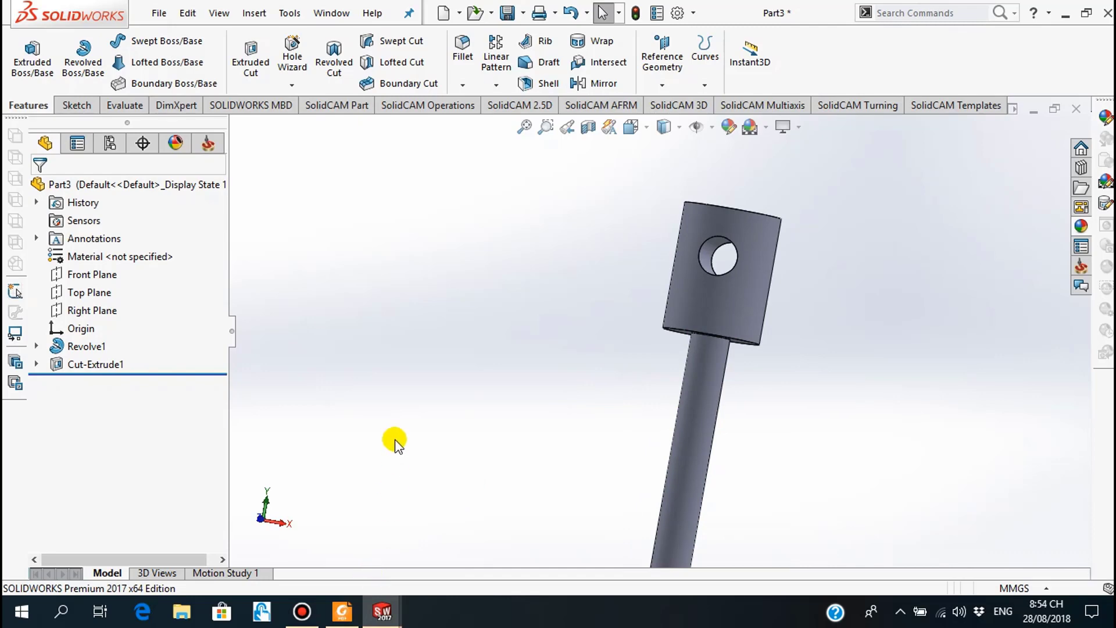
pyautogui.click(342, 611)
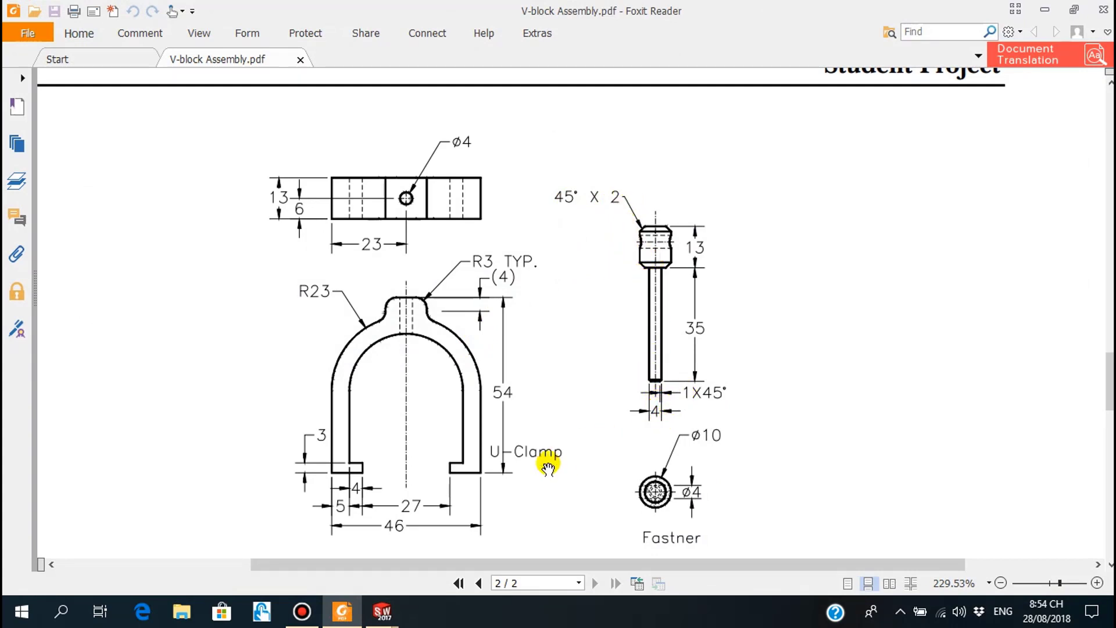
pyautogui.click(342, 611)
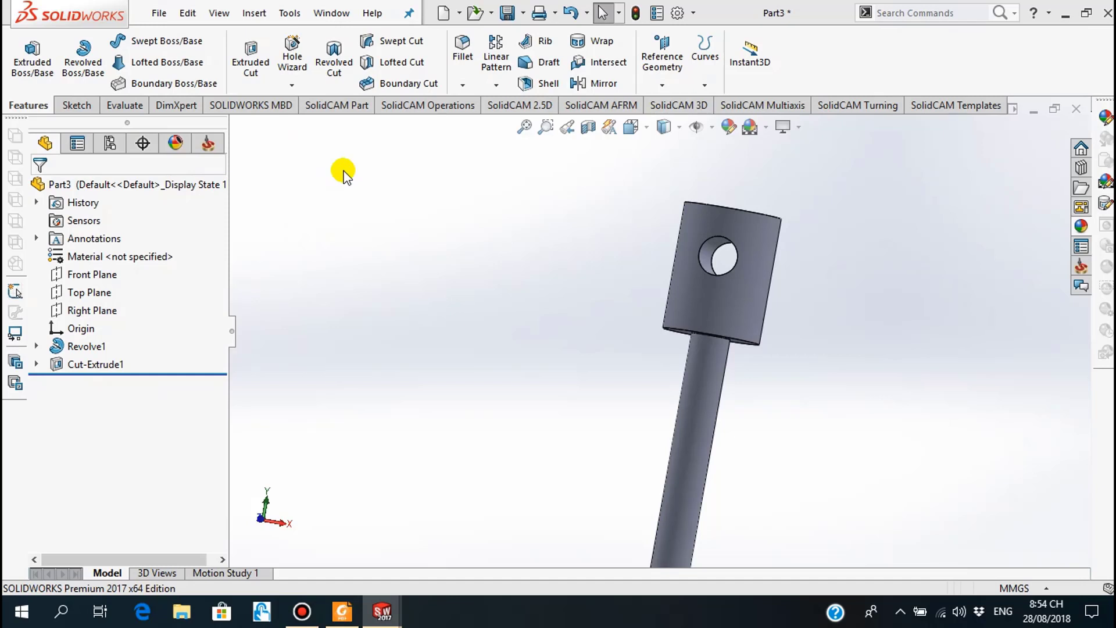
# Step: Start a chamfer and set its distance to 2 mm after checking the drawing
pyautogui.click(465, 87)
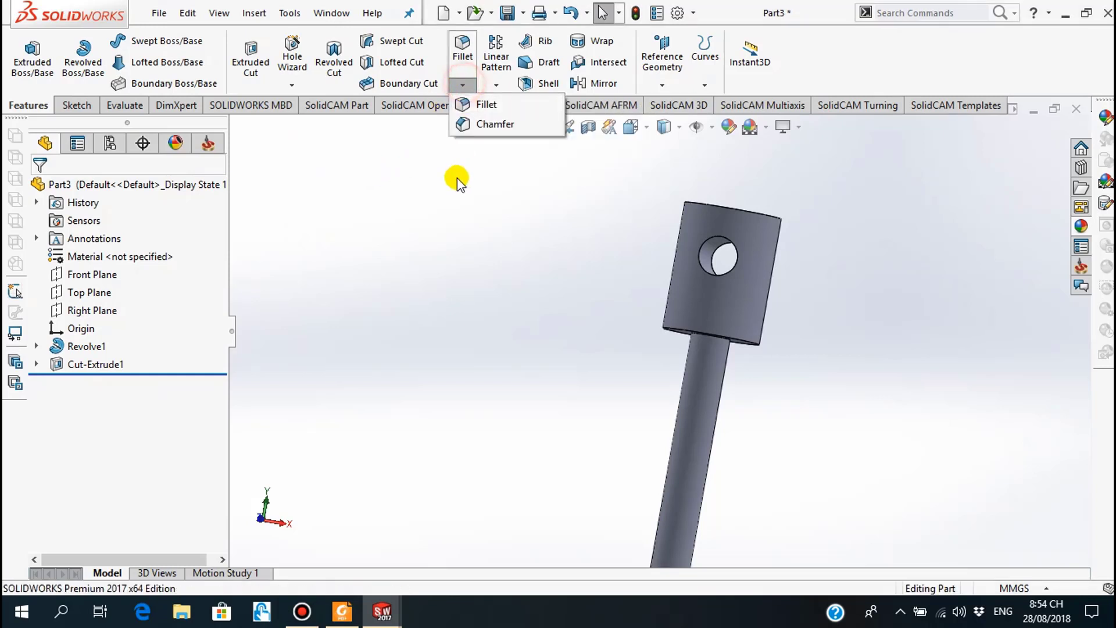
pyautogui.click(490, 123)
pyautogui.hotkey('alt', 'Tab')
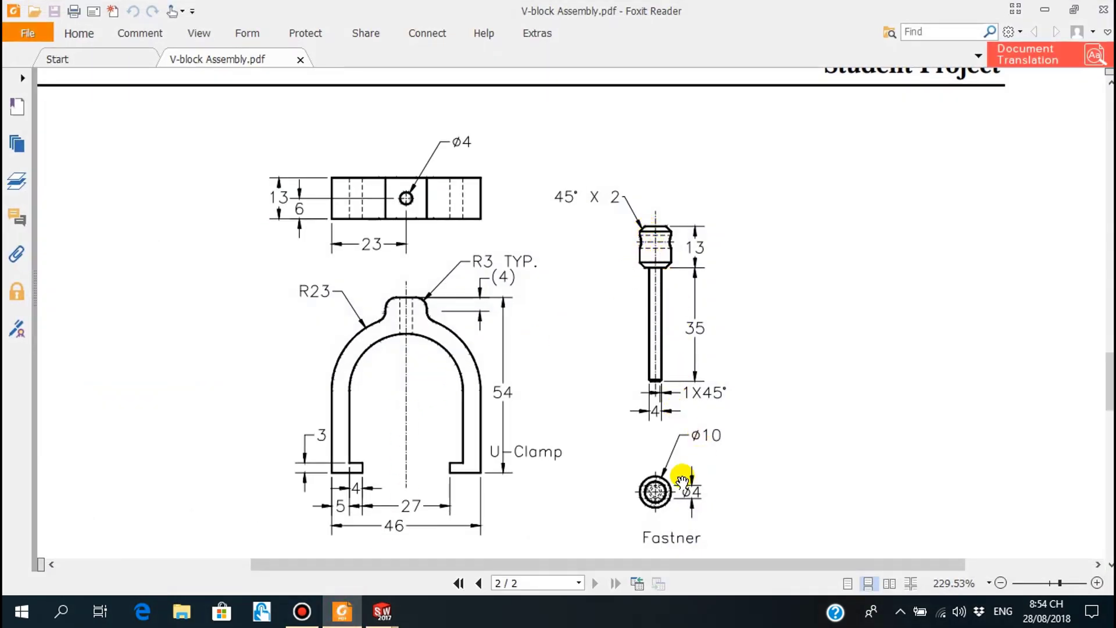
pyautogui.click(379, 608)
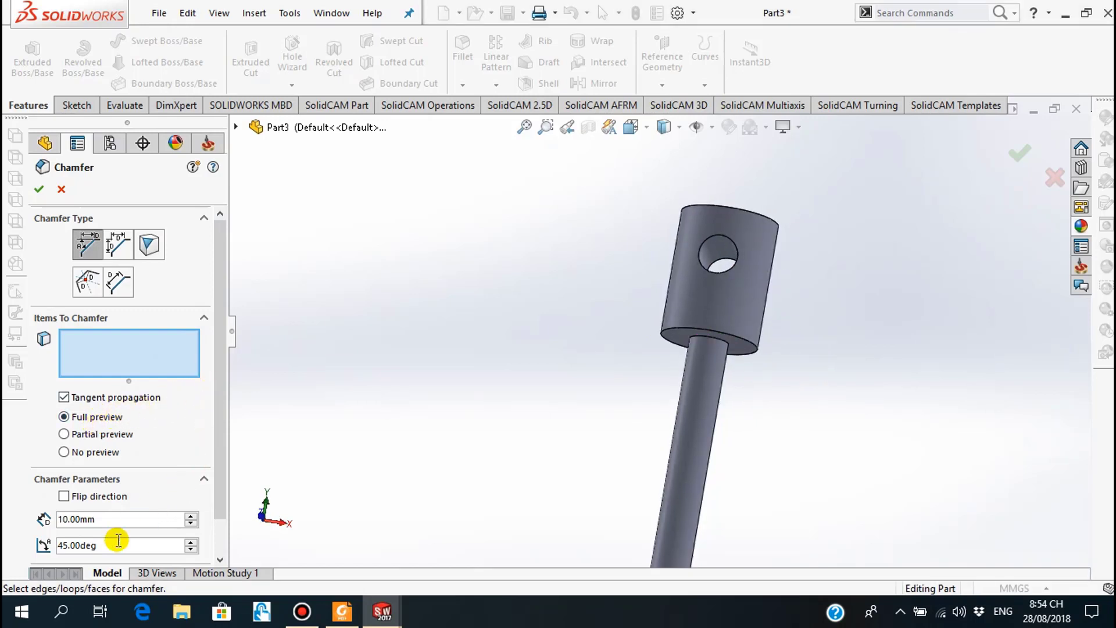
pyautogui.click(122, 520)
pyautogui.doubleClick(123, 521)
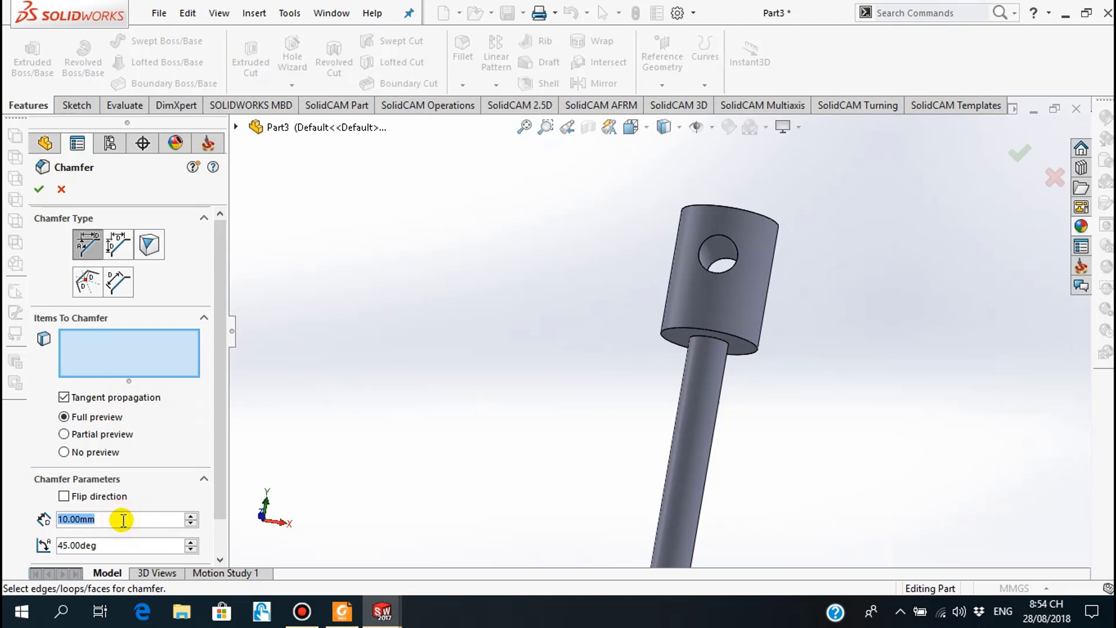
pyautogui.write('2')
pyautogui.press('Return')
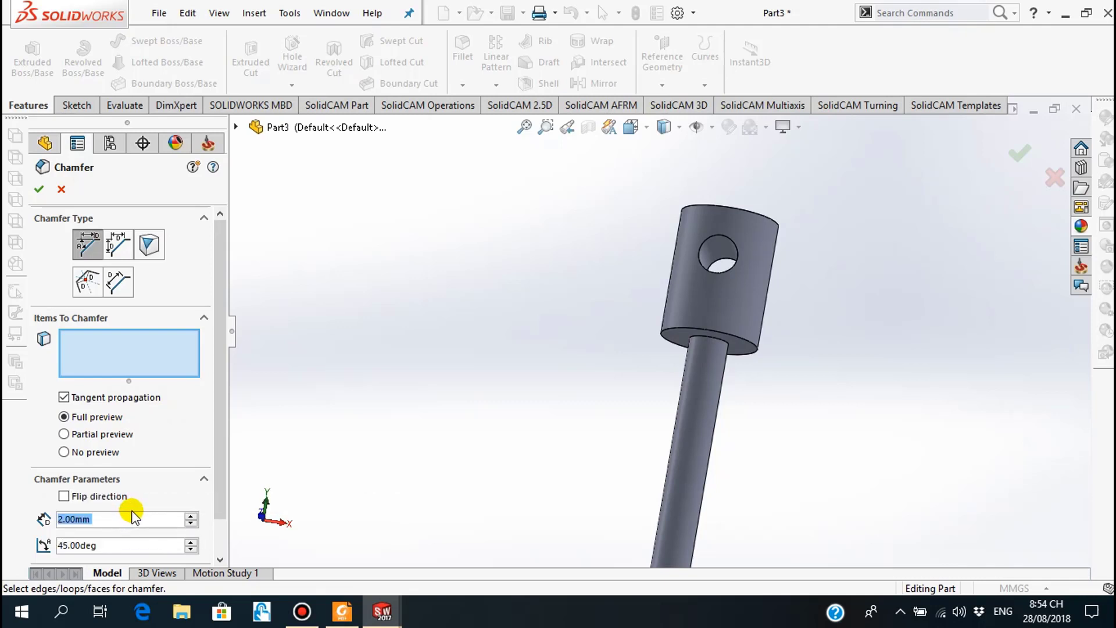
# Step: Apply the 2 mm × 45° chamfer to the head's top and bottom circular edges
pyautogui.click(706, 210)
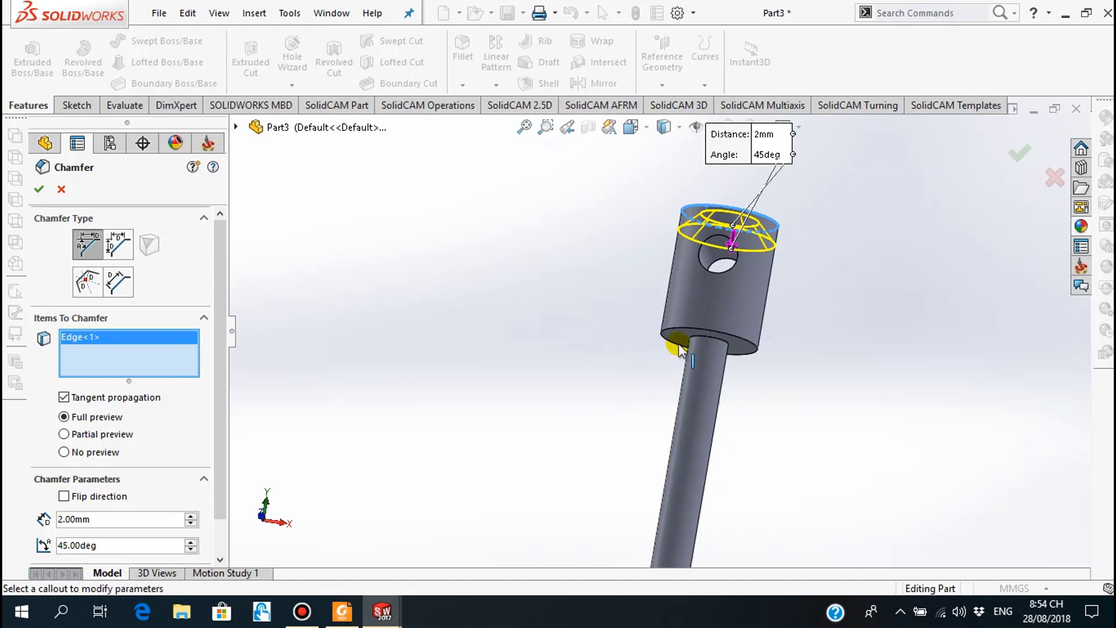
pyautogui.click(665, 348)
pyautogui.scroll(2, 586, 436)
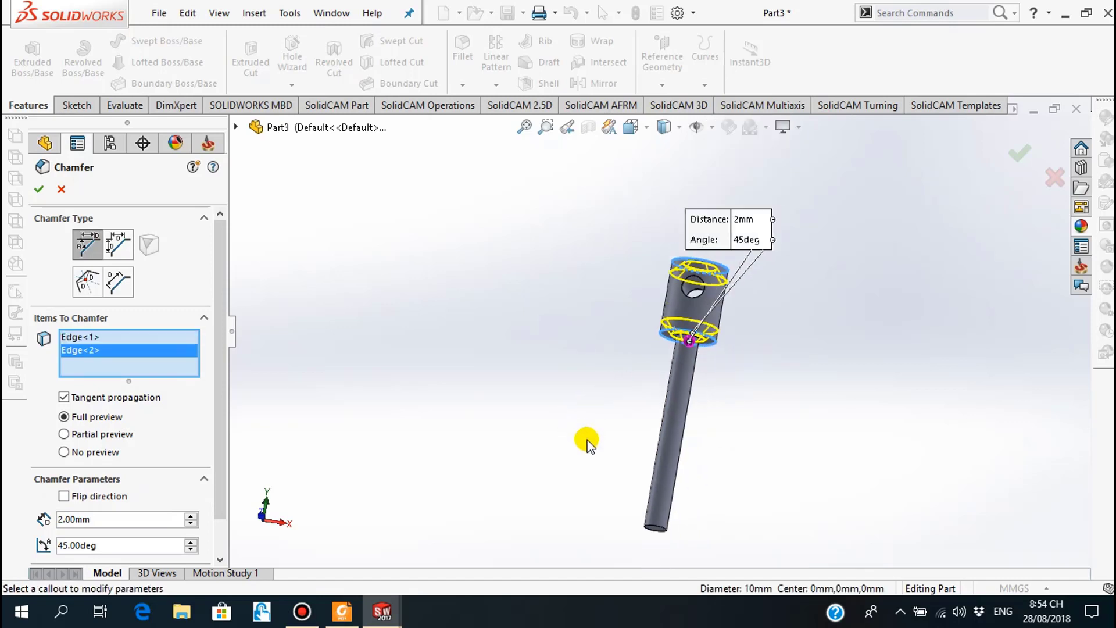
pyautogui.scroll(2, 593, 460)
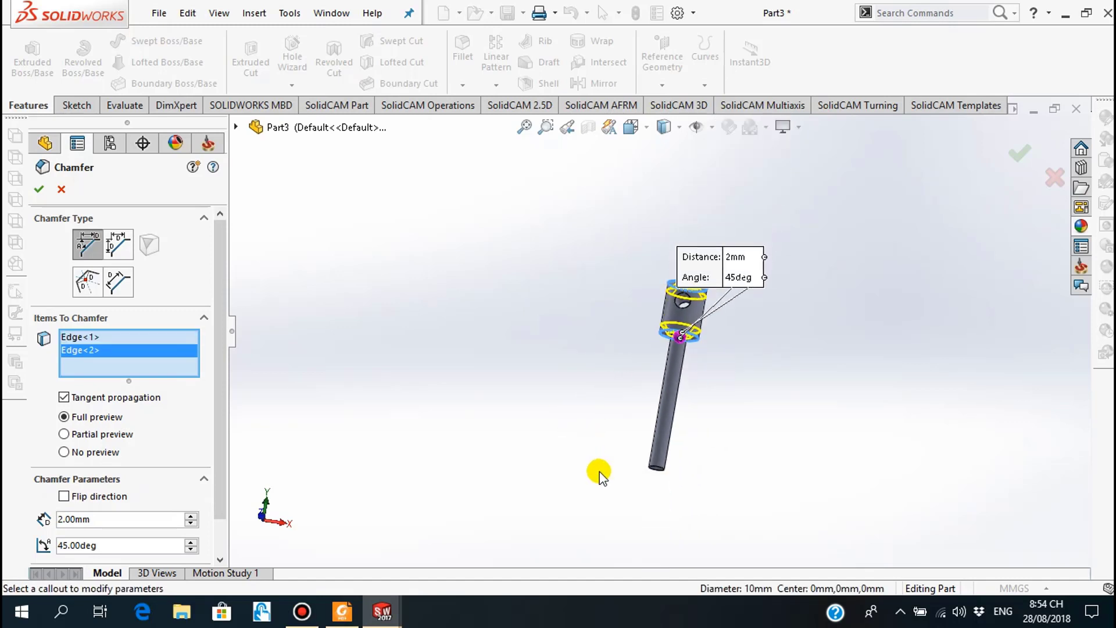
pyautogui.click(39, 190)
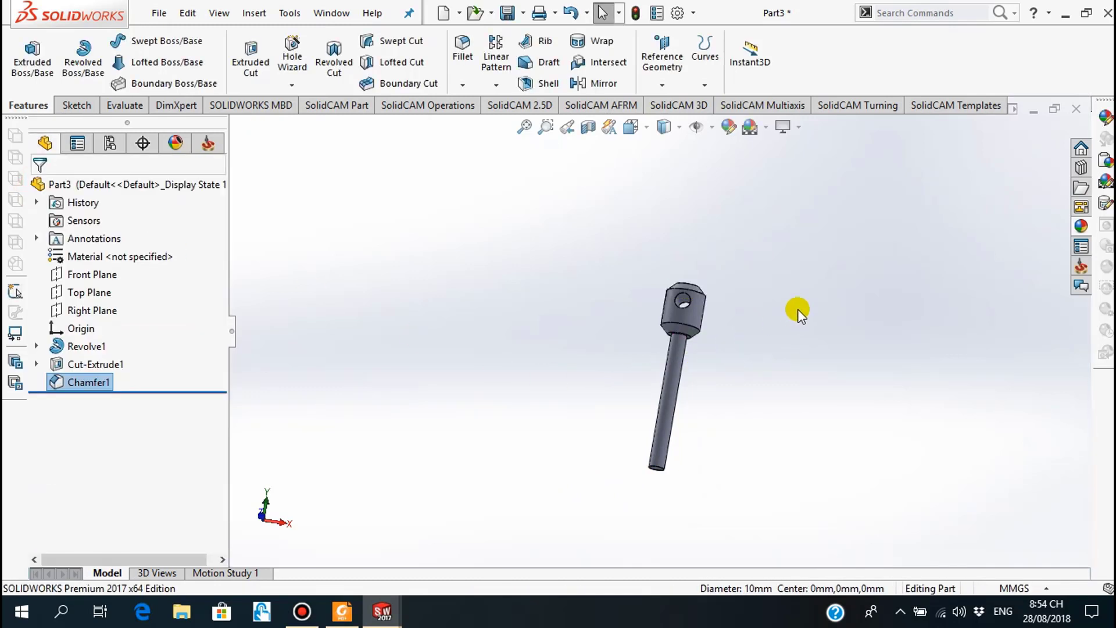
pyautogui.moveTo(781, 407)
pyautogui.mouseDown(button='middle')
pyautogui.moveTo(768, 486)
pyautogui.moveTo(794, 316)
pyautogui.mouseUp(button='middle')
pyautogui.moveTo(758, 364)
pyautogui.mouseDown(button='middle')
pyautogui.moveTo(675, 477)
pyautogui.moveTo(647, 475)
pyautogui.moveTo(618, 448)
pyautogui.mouseUp(button='middle')
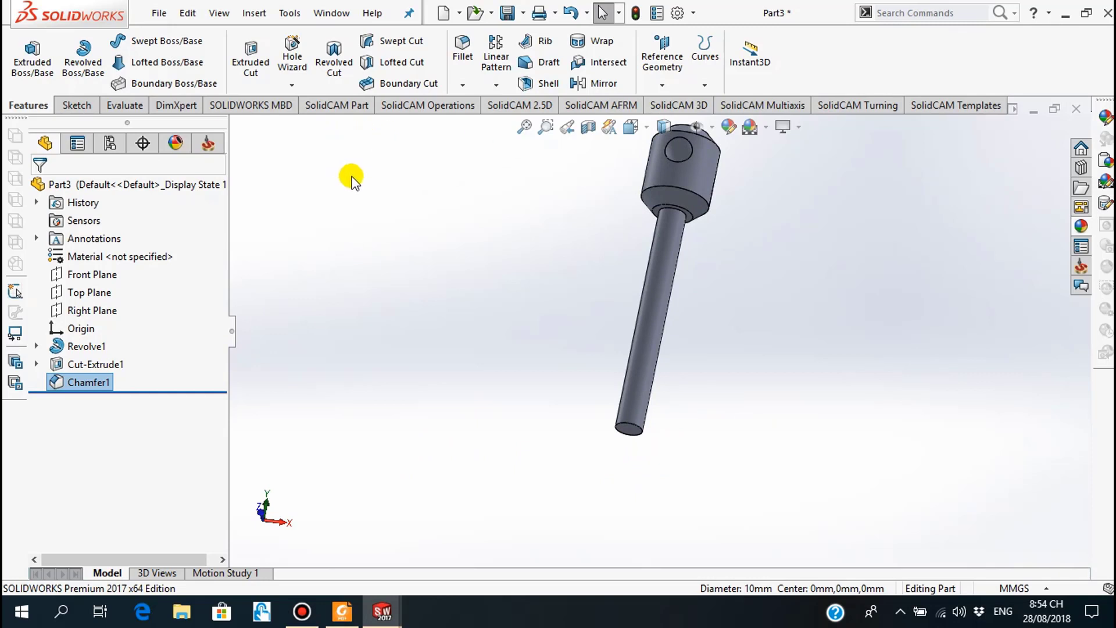
# Step: Chamfer the shaft's bottom edge 1 mm at 45°, then bring up the V-block drawing
pyautogui.click(463, 84)
pyautogui.click(471, 124)
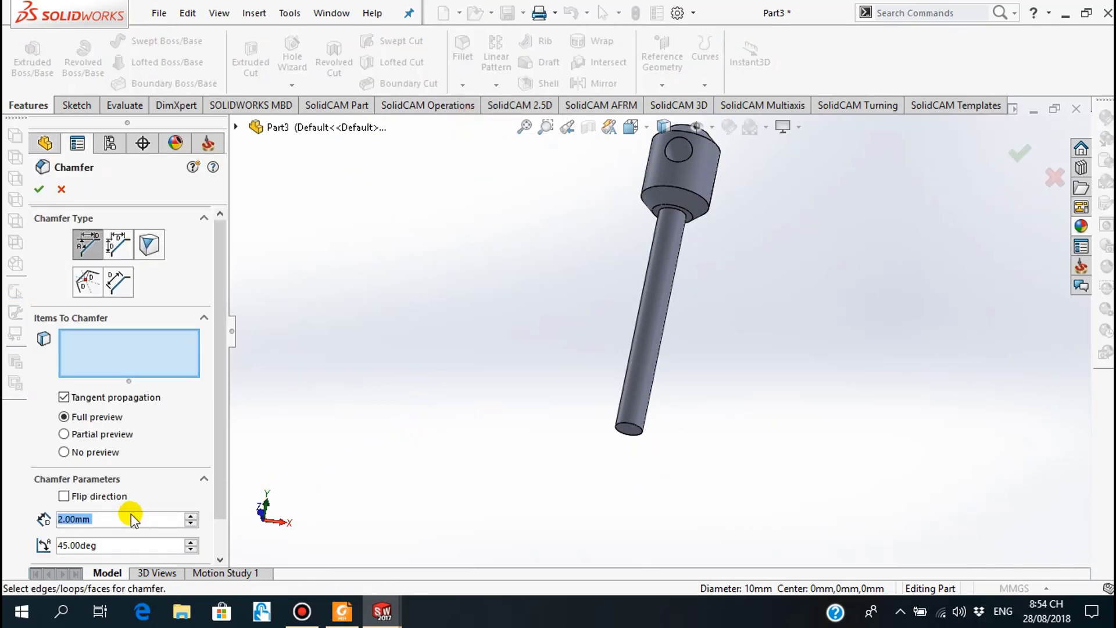
pyautogui.write('1')
pyautogui.press('Return')
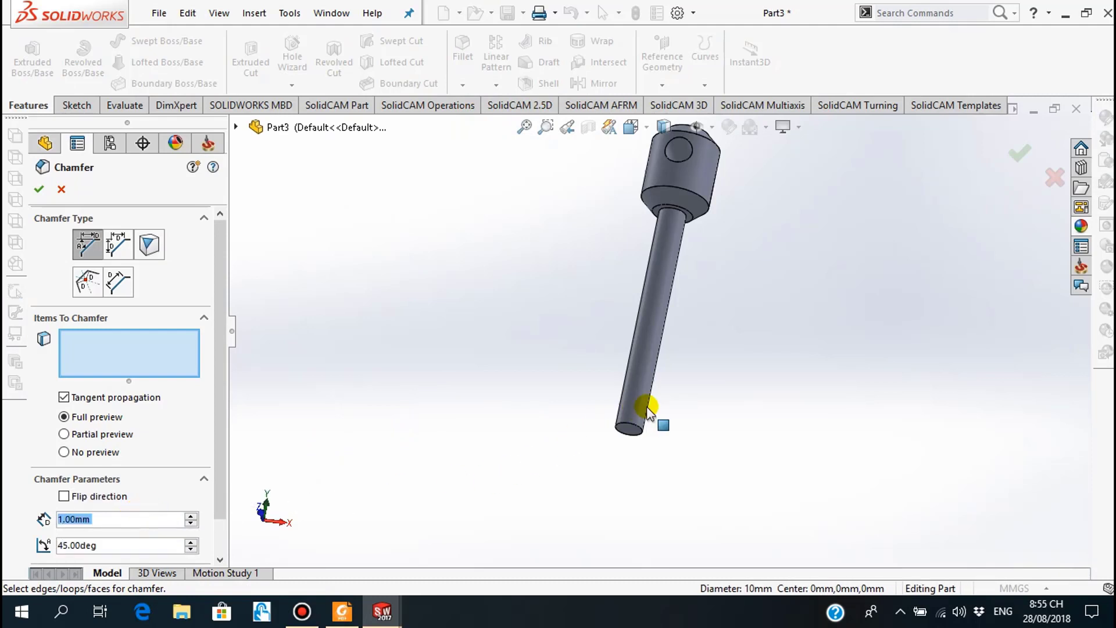
pyautogui.click(633, 431)
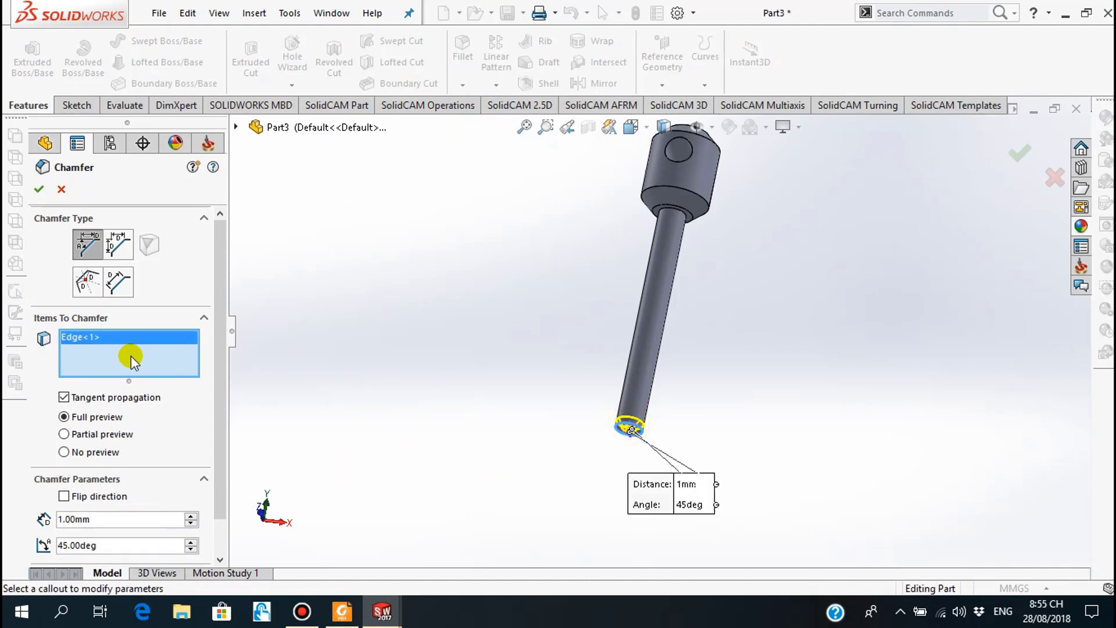
pyautogui.click(41, 186)
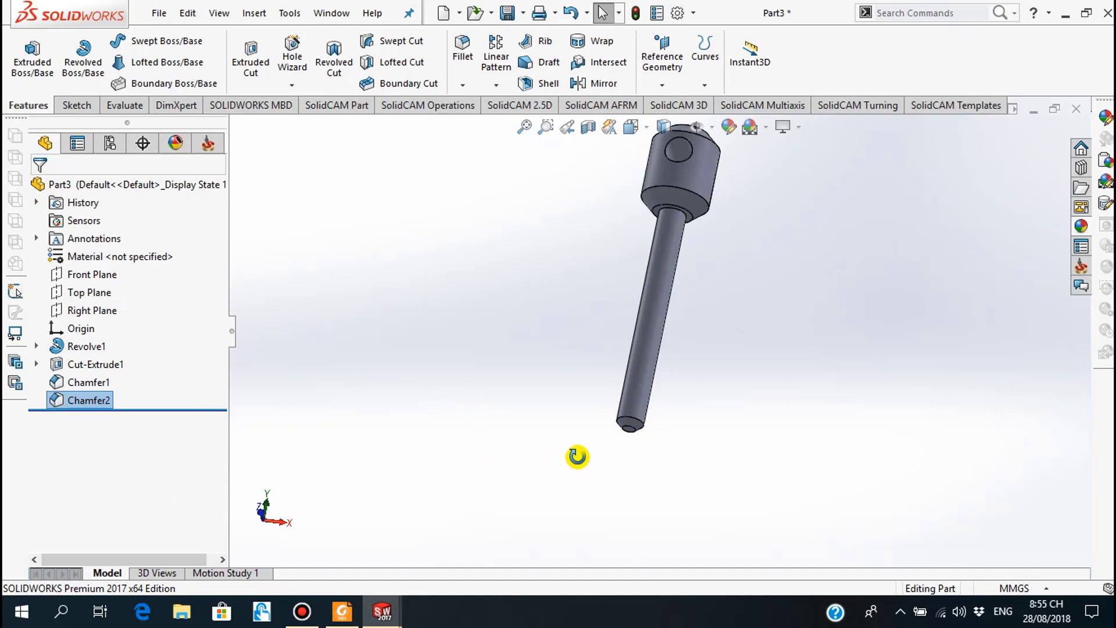
pyautogui.moveTo(577, 457); pyautogui.dragTo(580, 351)
pyautogui.click(342, 611)
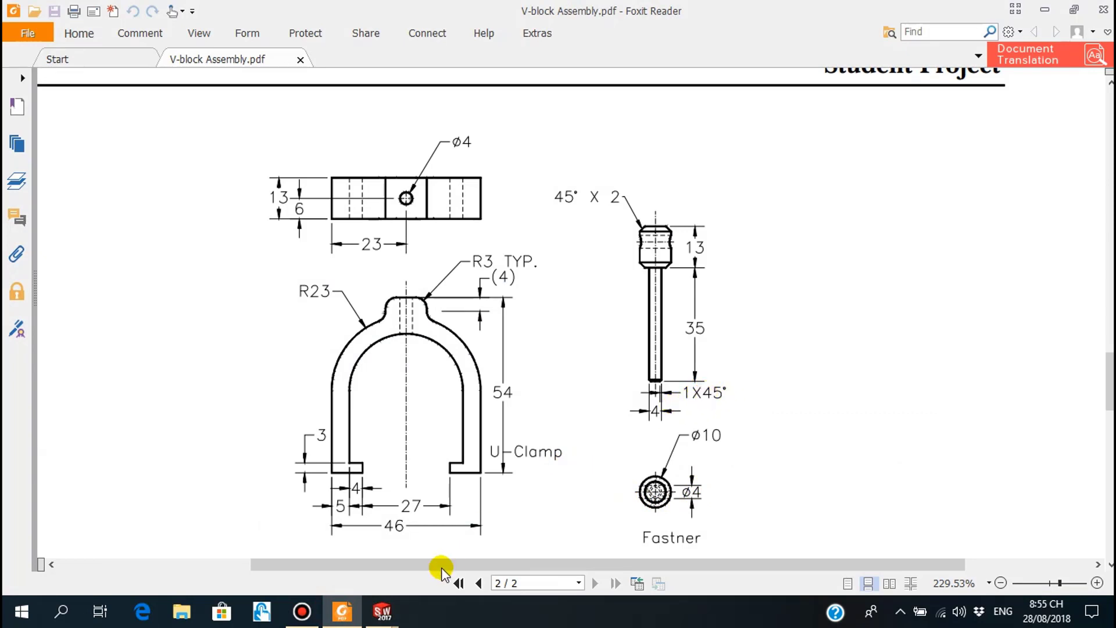
# Step: Return to the fastener model, orbit it upright and zoom in to look it over
pyautogui.click(382, 611)
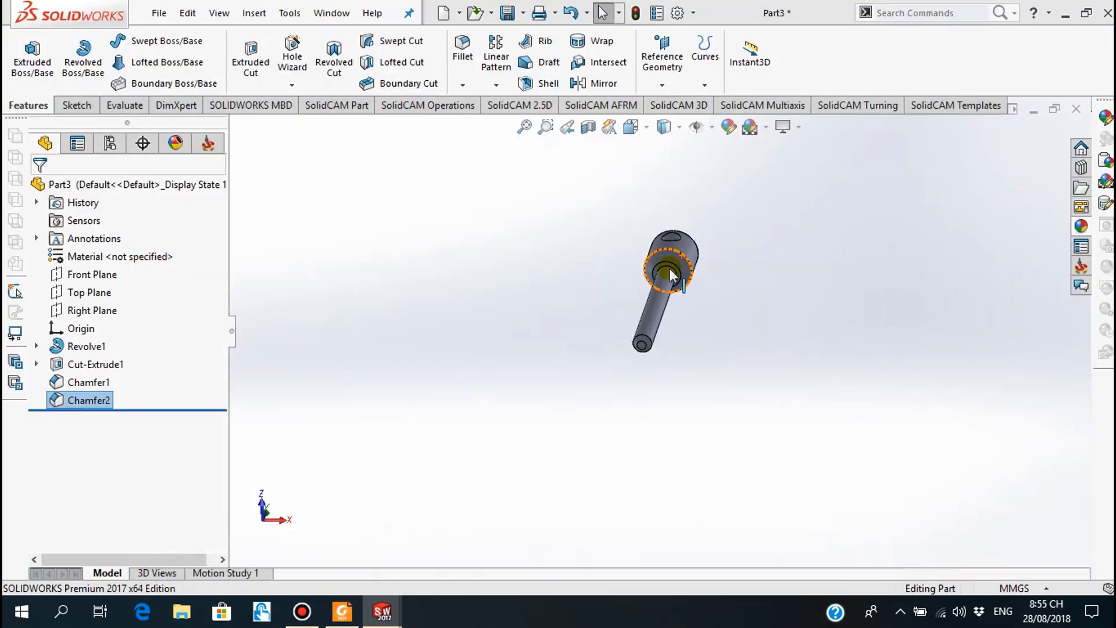
pyautogui.moveTo(668, 273)
pyautogui.mouseDown(button='middle')
pyautogui.moveTo(667, 399)
pyautogui.moveTo(667, 341)
pyautogui.moveTo(723, 324)
pyautogui.moveTo(691, 367)
pyautogui.moveTo(705, 304)
pyautogui.moveTo(673, 288)
pyautogui.moveTo(691, 329)
pyautogui.moveTo(673, 250)
pyautogui.mouseUp(button='middle')
pyautogui.scroll(-3, 697, 265)
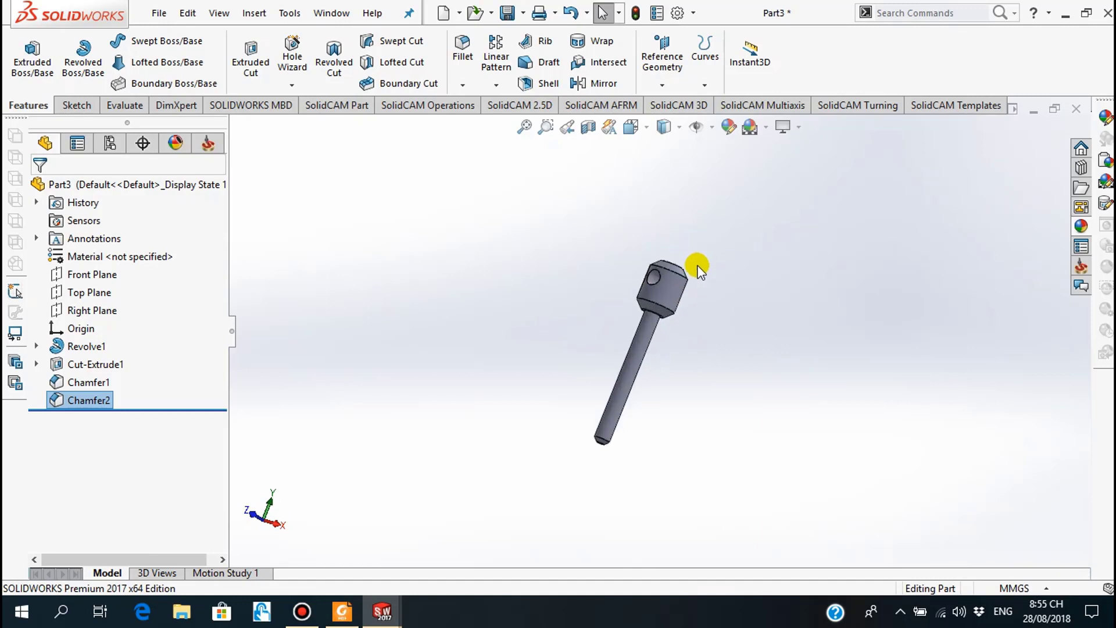
pyautogui.scroll(-2, 608, 374)
pyautogui.scroll(-1, 608, 374)
pyautogui.scroll(-2, 642, 442)
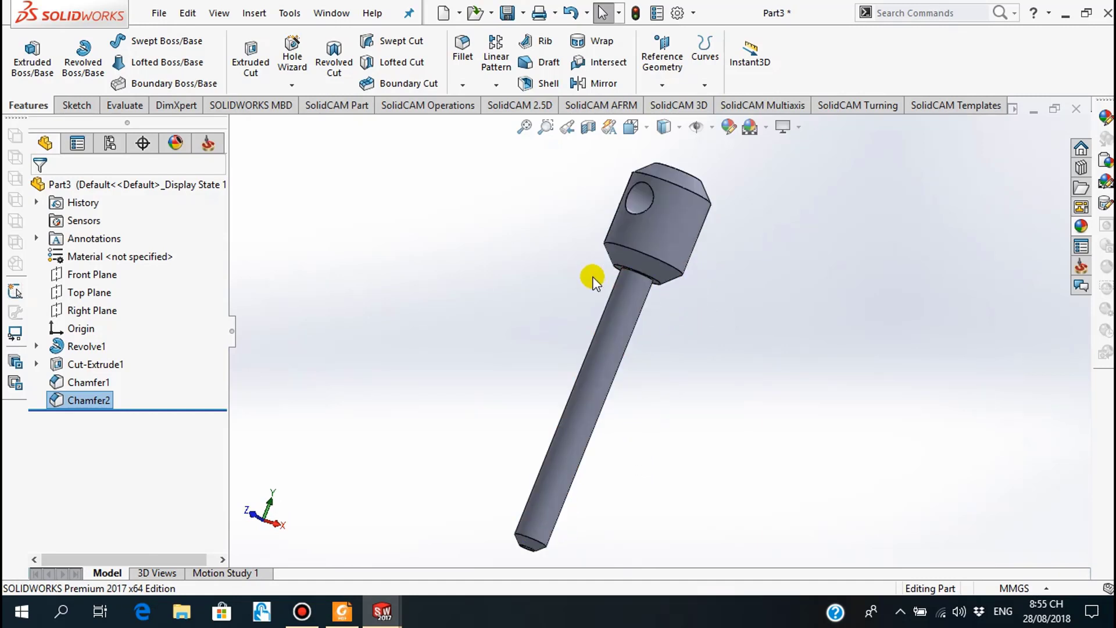
# Step: Assign 201 Annealed Stainless Steel (SS) as the part's material
pyautogui.rightClick(83, 257)
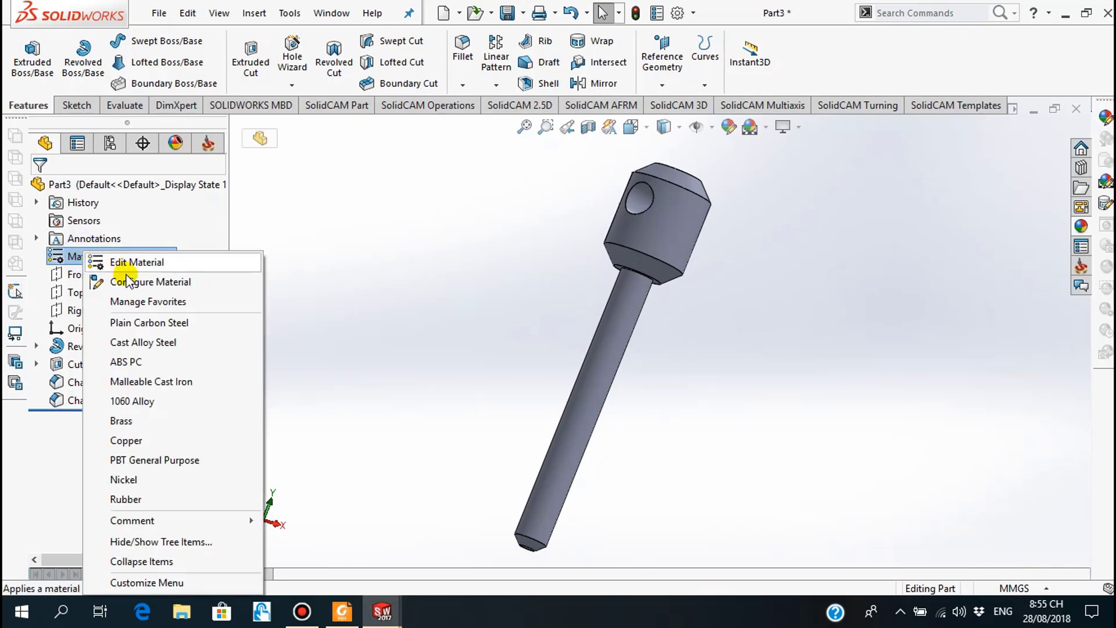
pyautogui.click(134, 263)
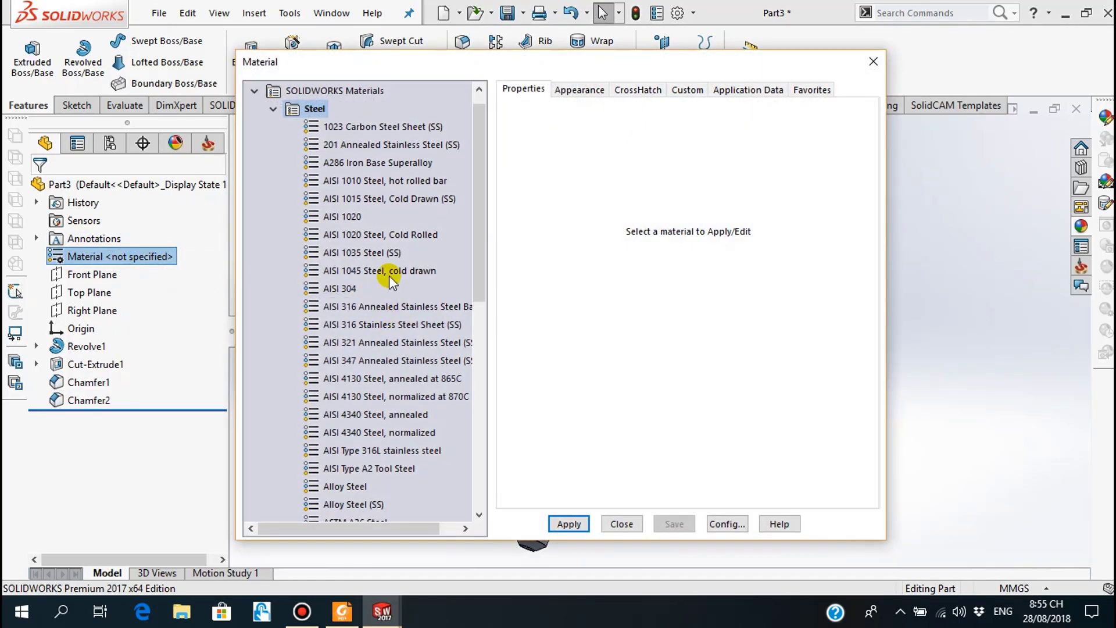
pyautogui.click(396, 145)
pyautogui.click(569, 524)
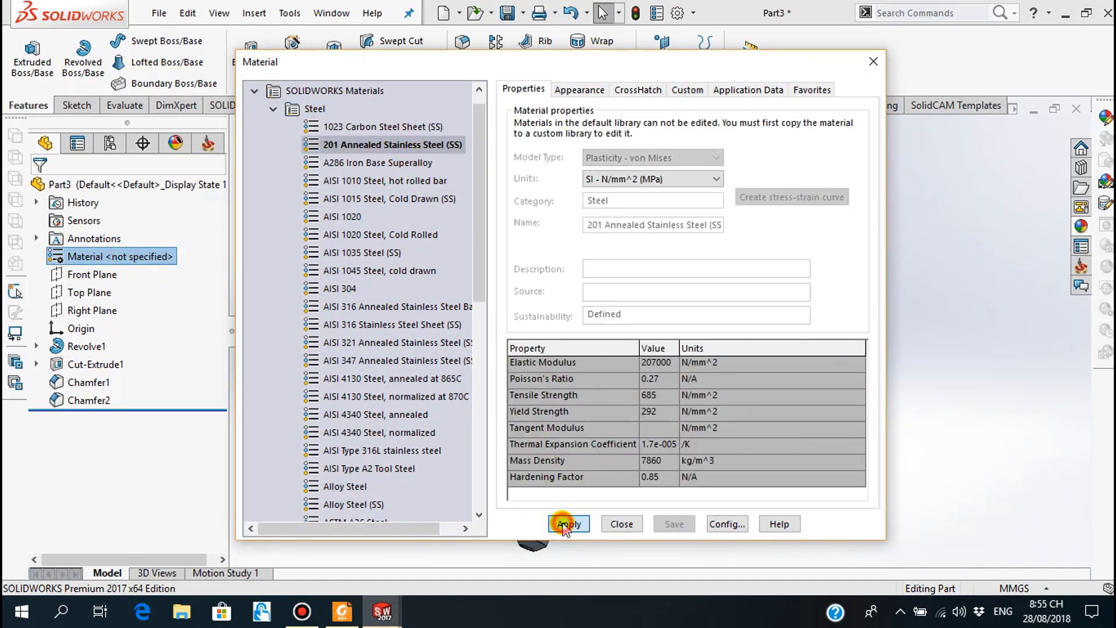
pyautogui.click(622, 525)
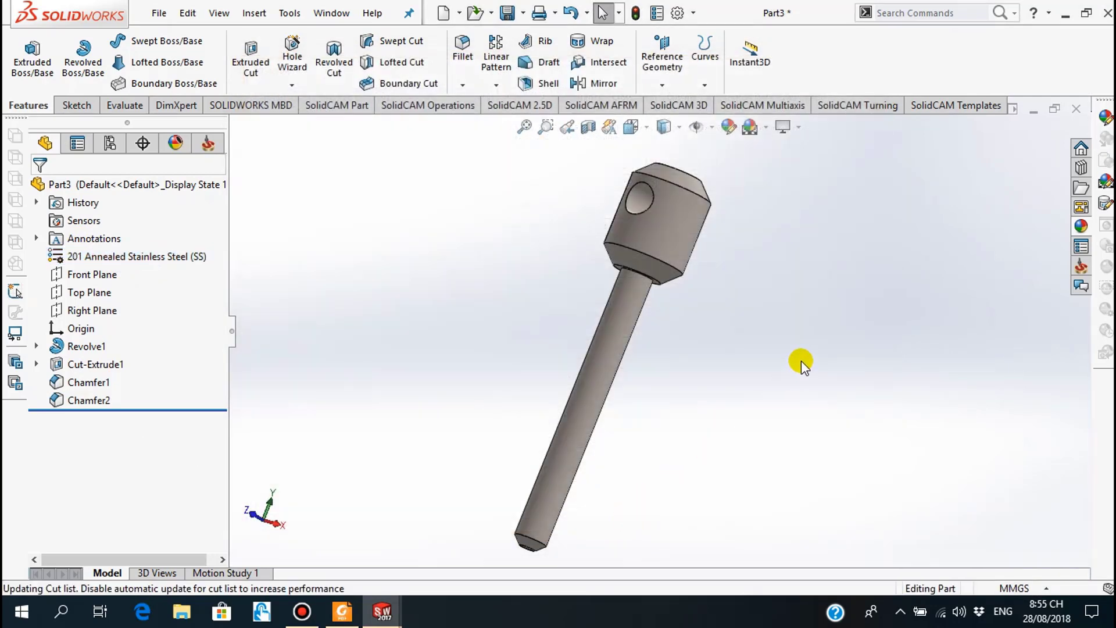
pyautogui.click(729, 127)
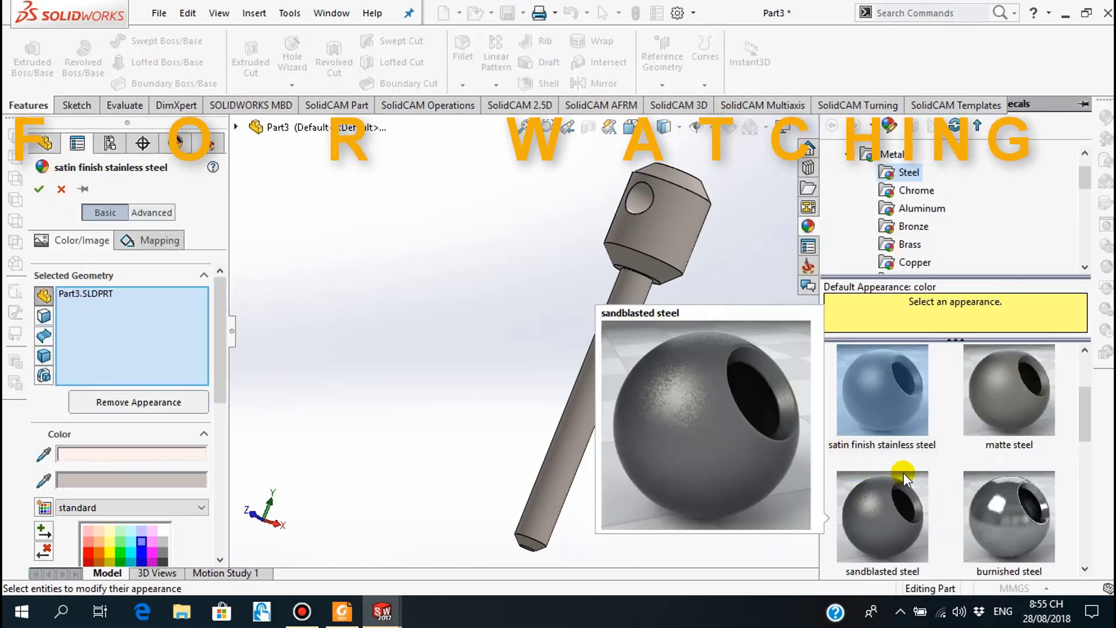
# Step: Apply a green sandblasted steel appearance to the whole fastener
pyautogui.scroll(-2, 869, 488)
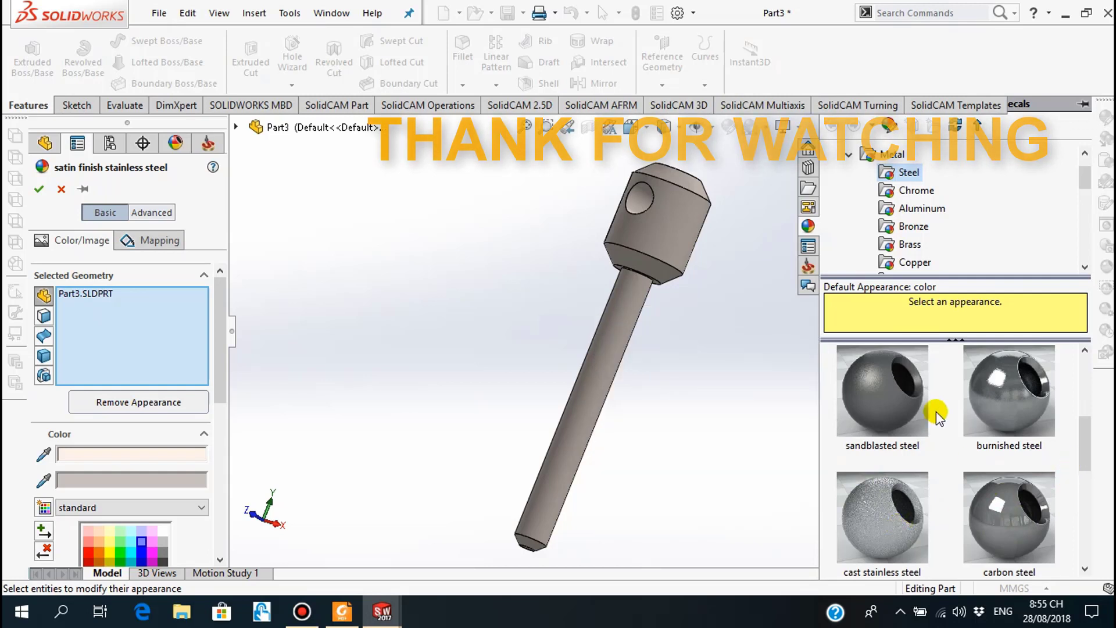
pyautogui.click(887, 407)
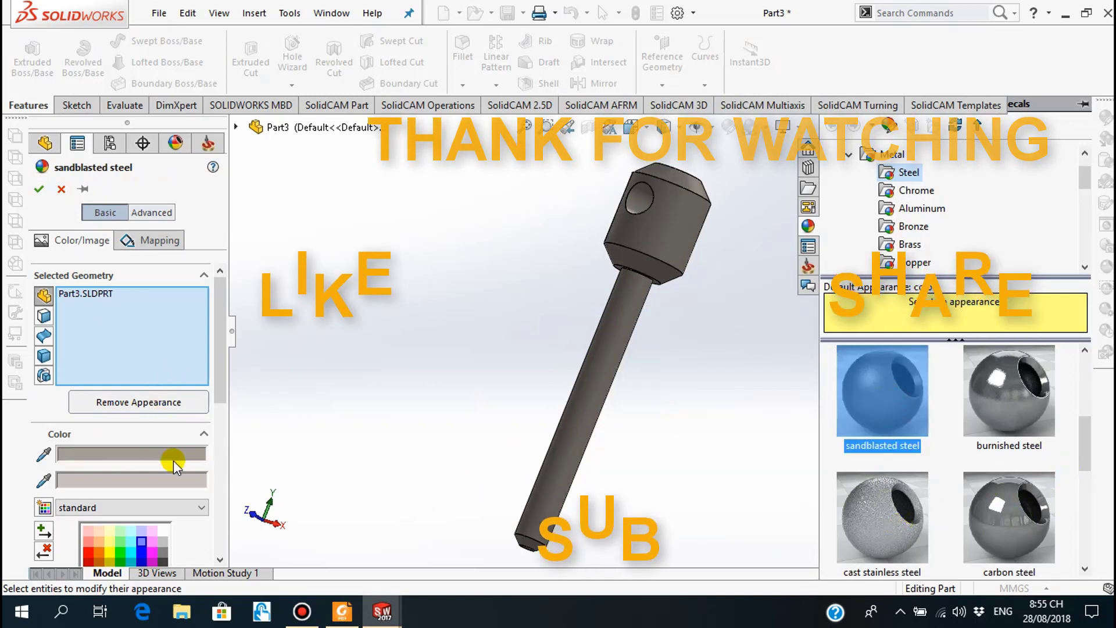
pyautogui.moveTo(221, 345); pyautogui.dragTo(223, 422)
pyautogui.click(123, 414)
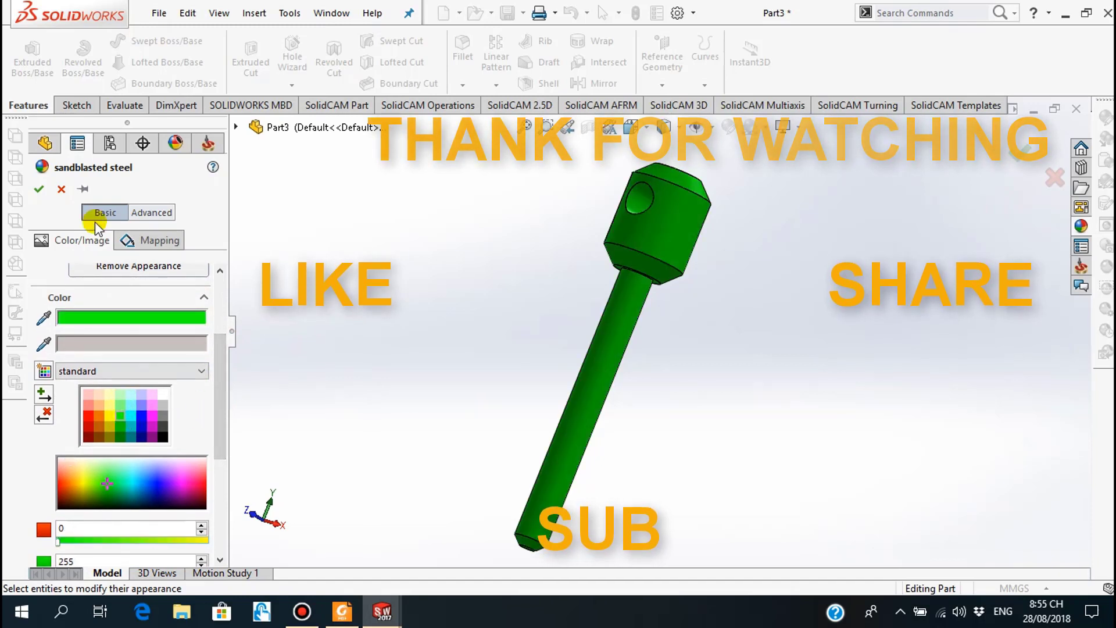
pyautogui.click(39, 189)
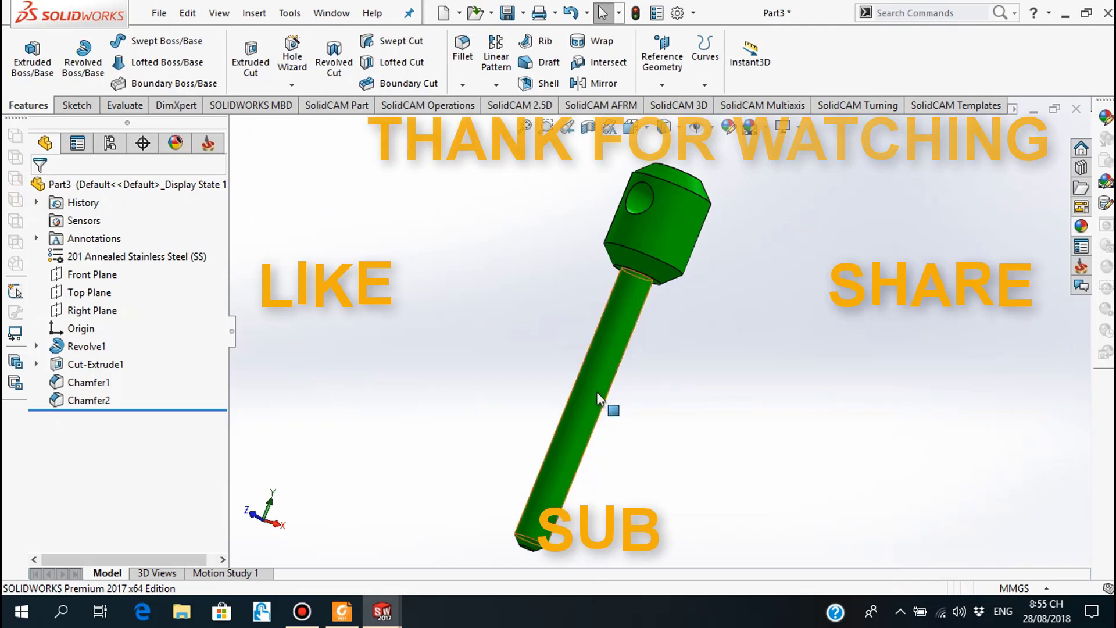
pyautogui.moveTo(599, 430)
pyautogui.mouseDown(button='middle')
pyautogui.moveTo(592, 398)
pyautogui.moveTo(642, 336)
pyautogui.mouseUp(button='middle')
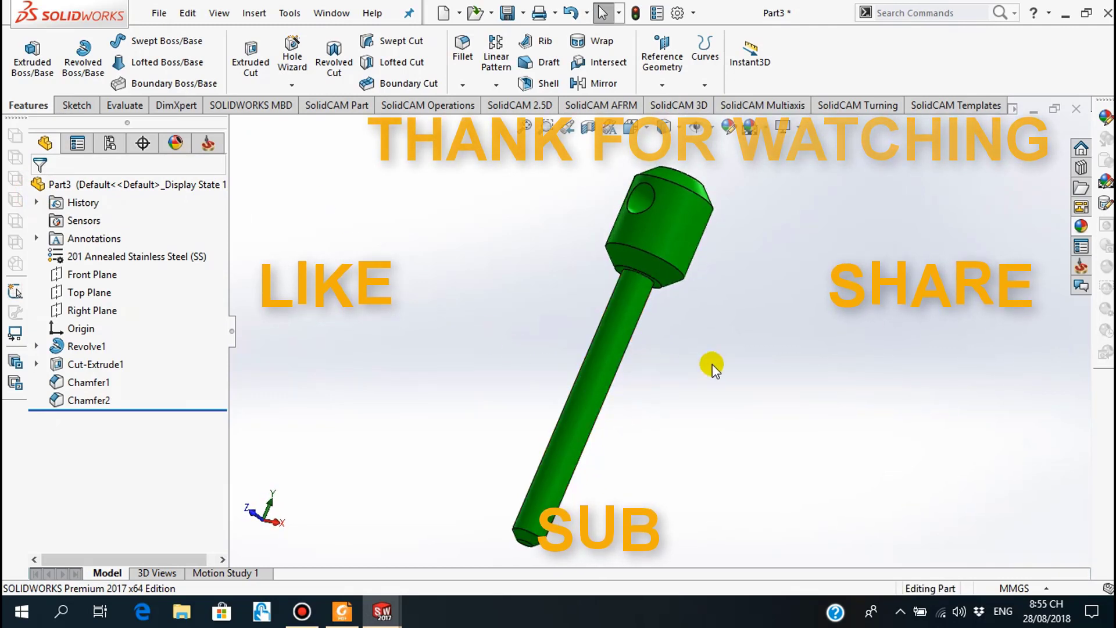
pyautogui.scroll(-3, 705, 343)
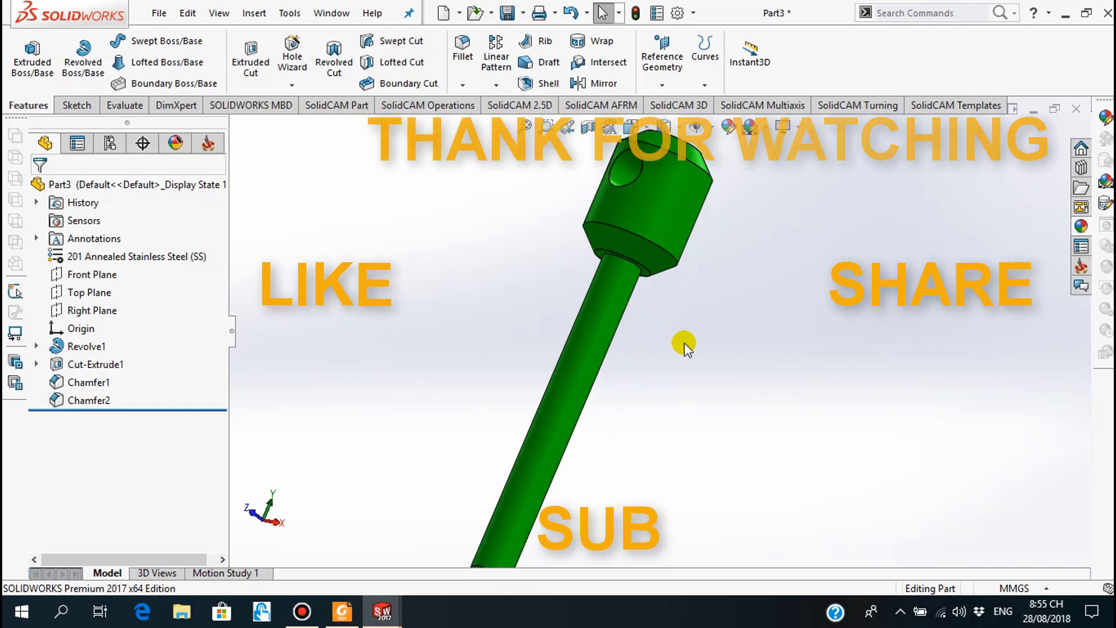
pyautogui.scroll(3, 654, 343)
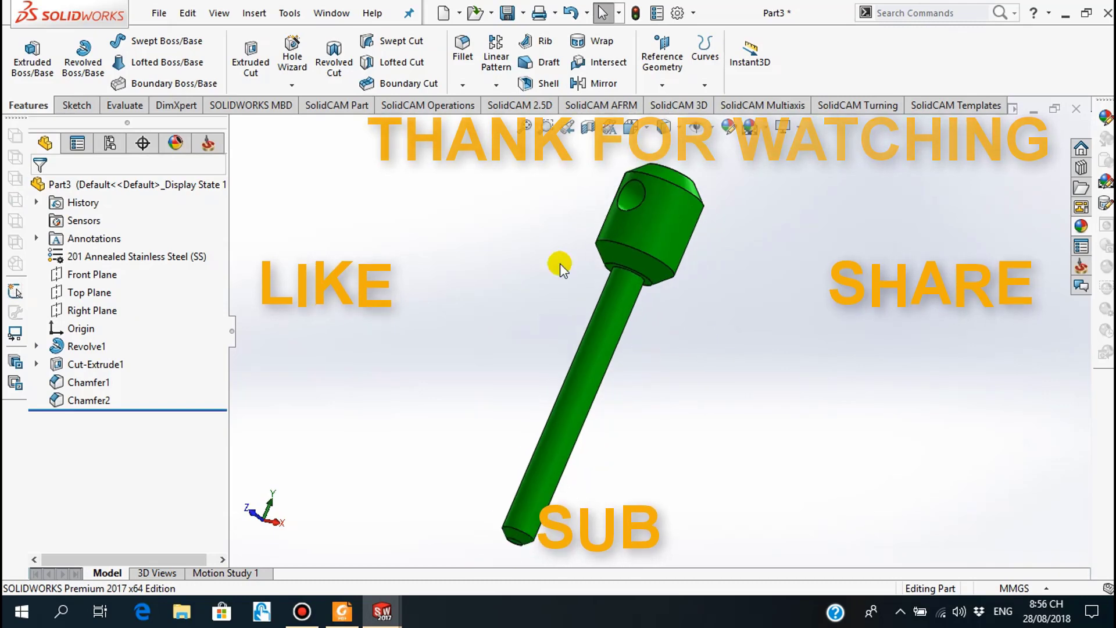
pyautogui.click(514, 13)
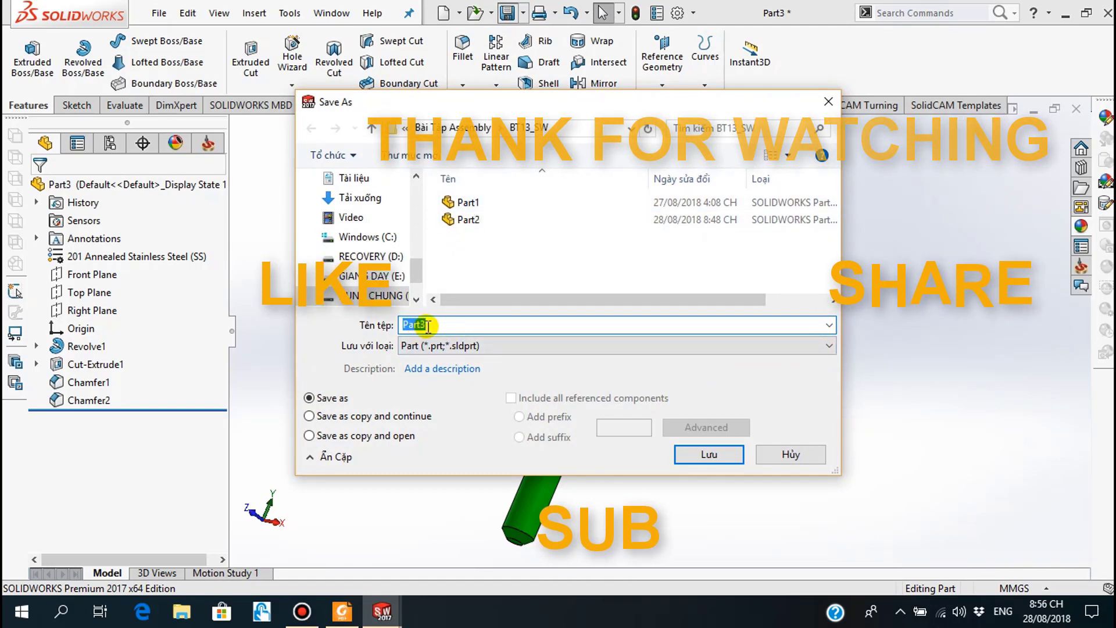
# Step: Save the part under the file name Part3
pyautogui.click(732, 456)
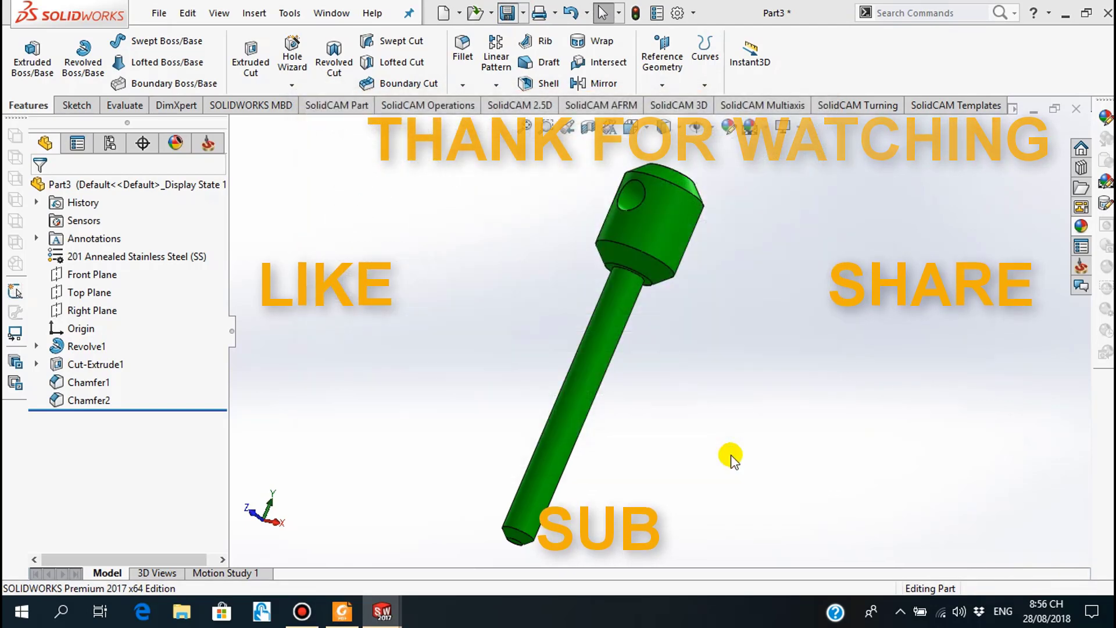